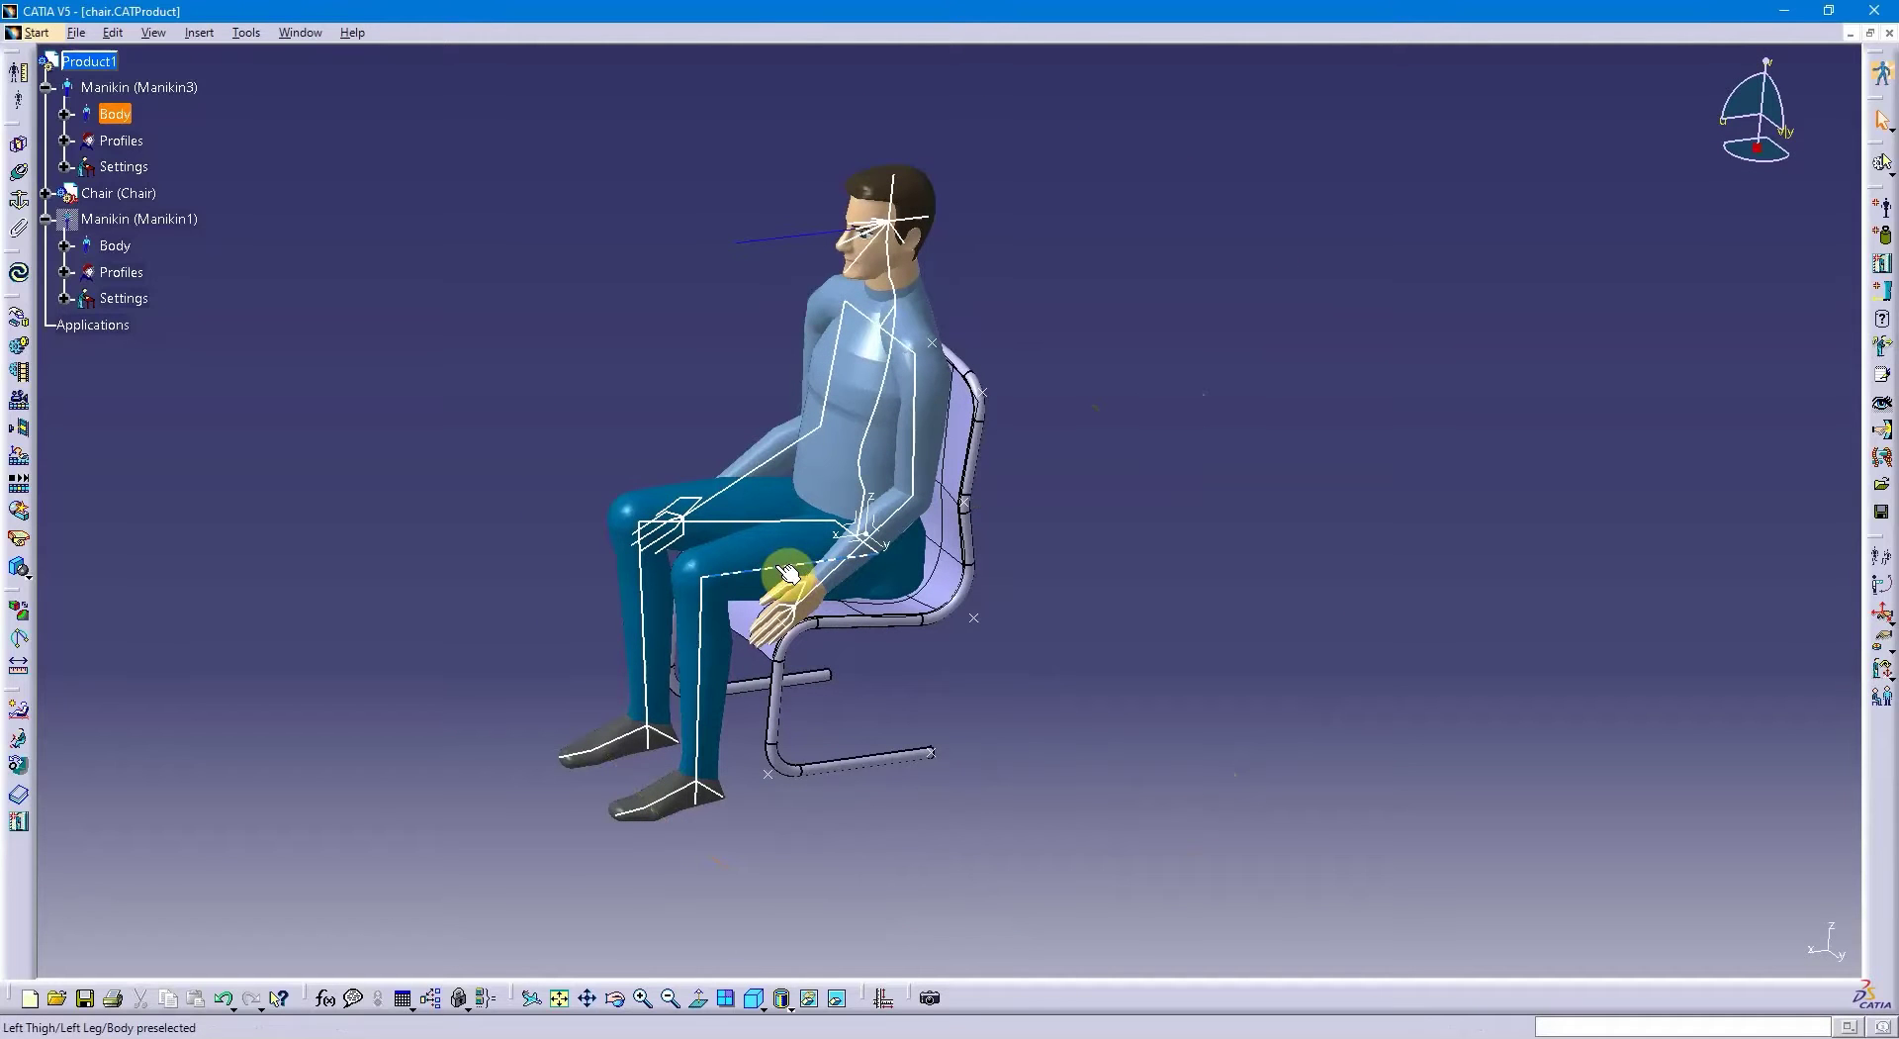
- Select the seated manikin's left thigh to begin posture analysis, with the chair hidden
left_click(789, 574)
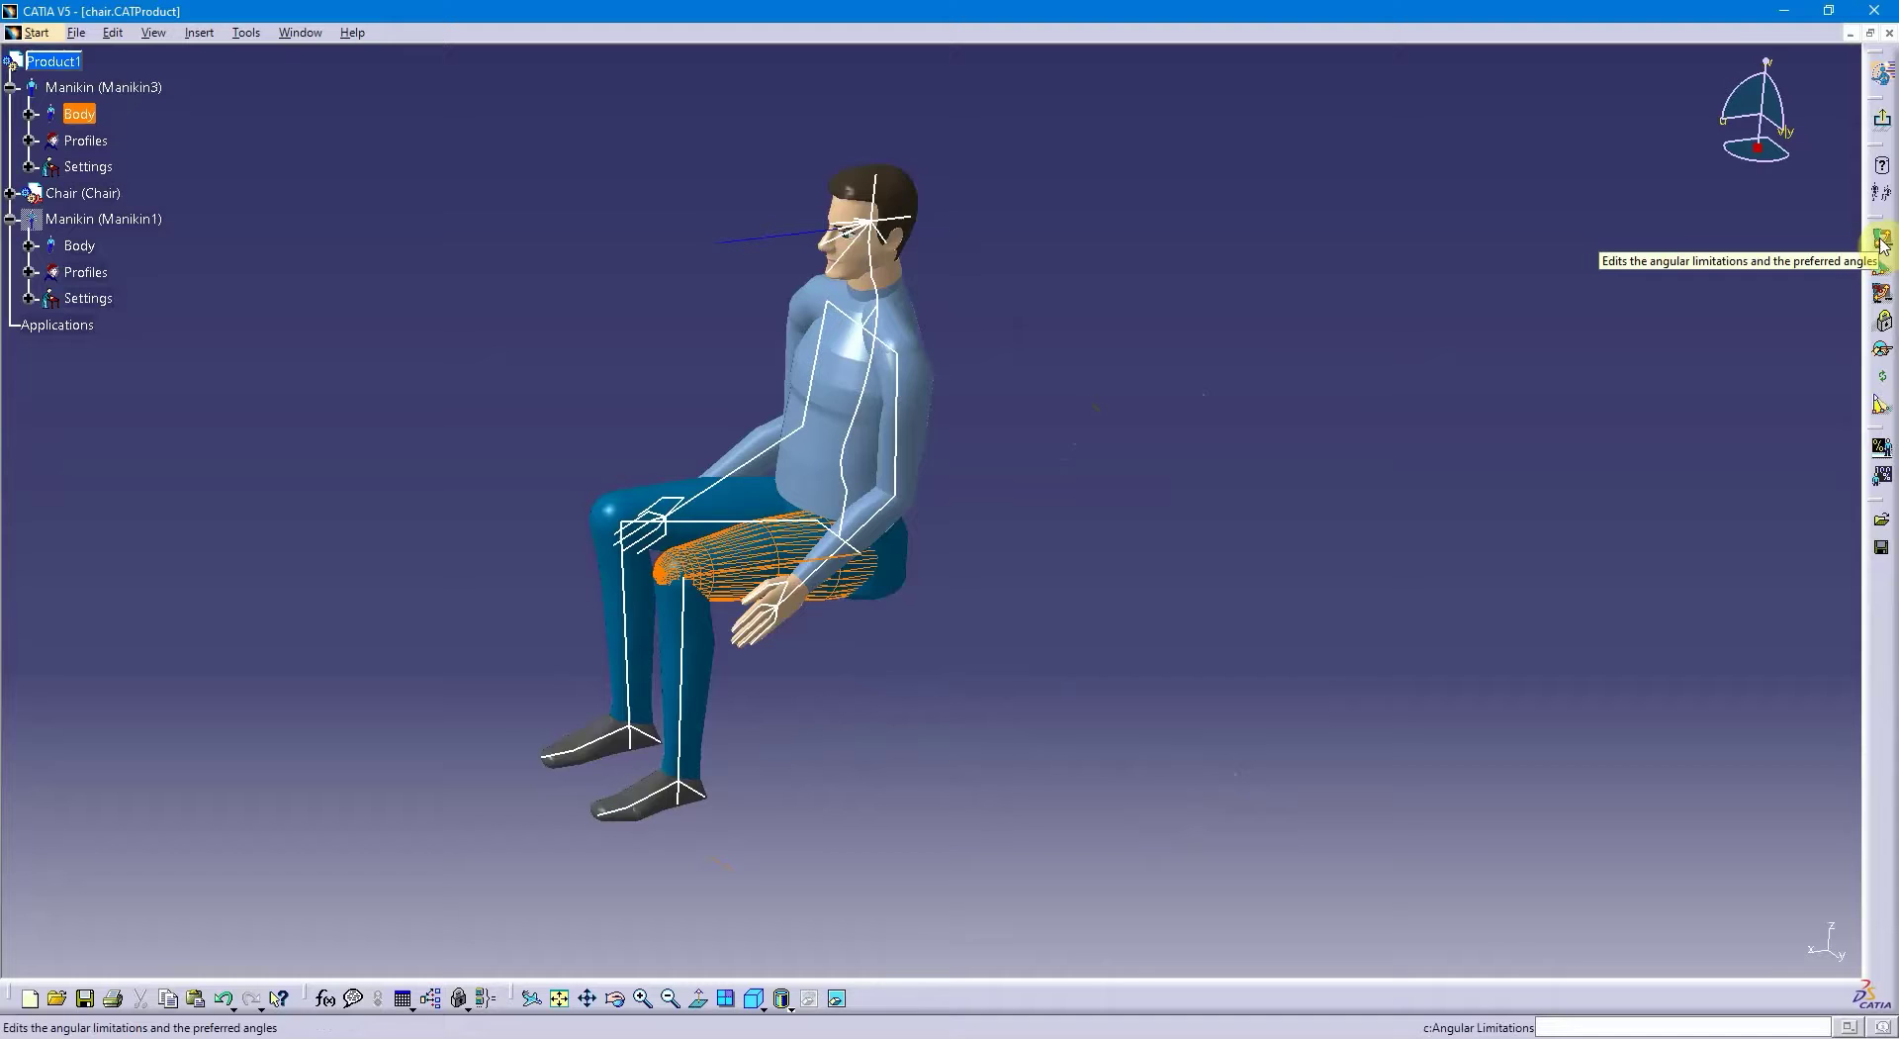
left_click(1881, 242)
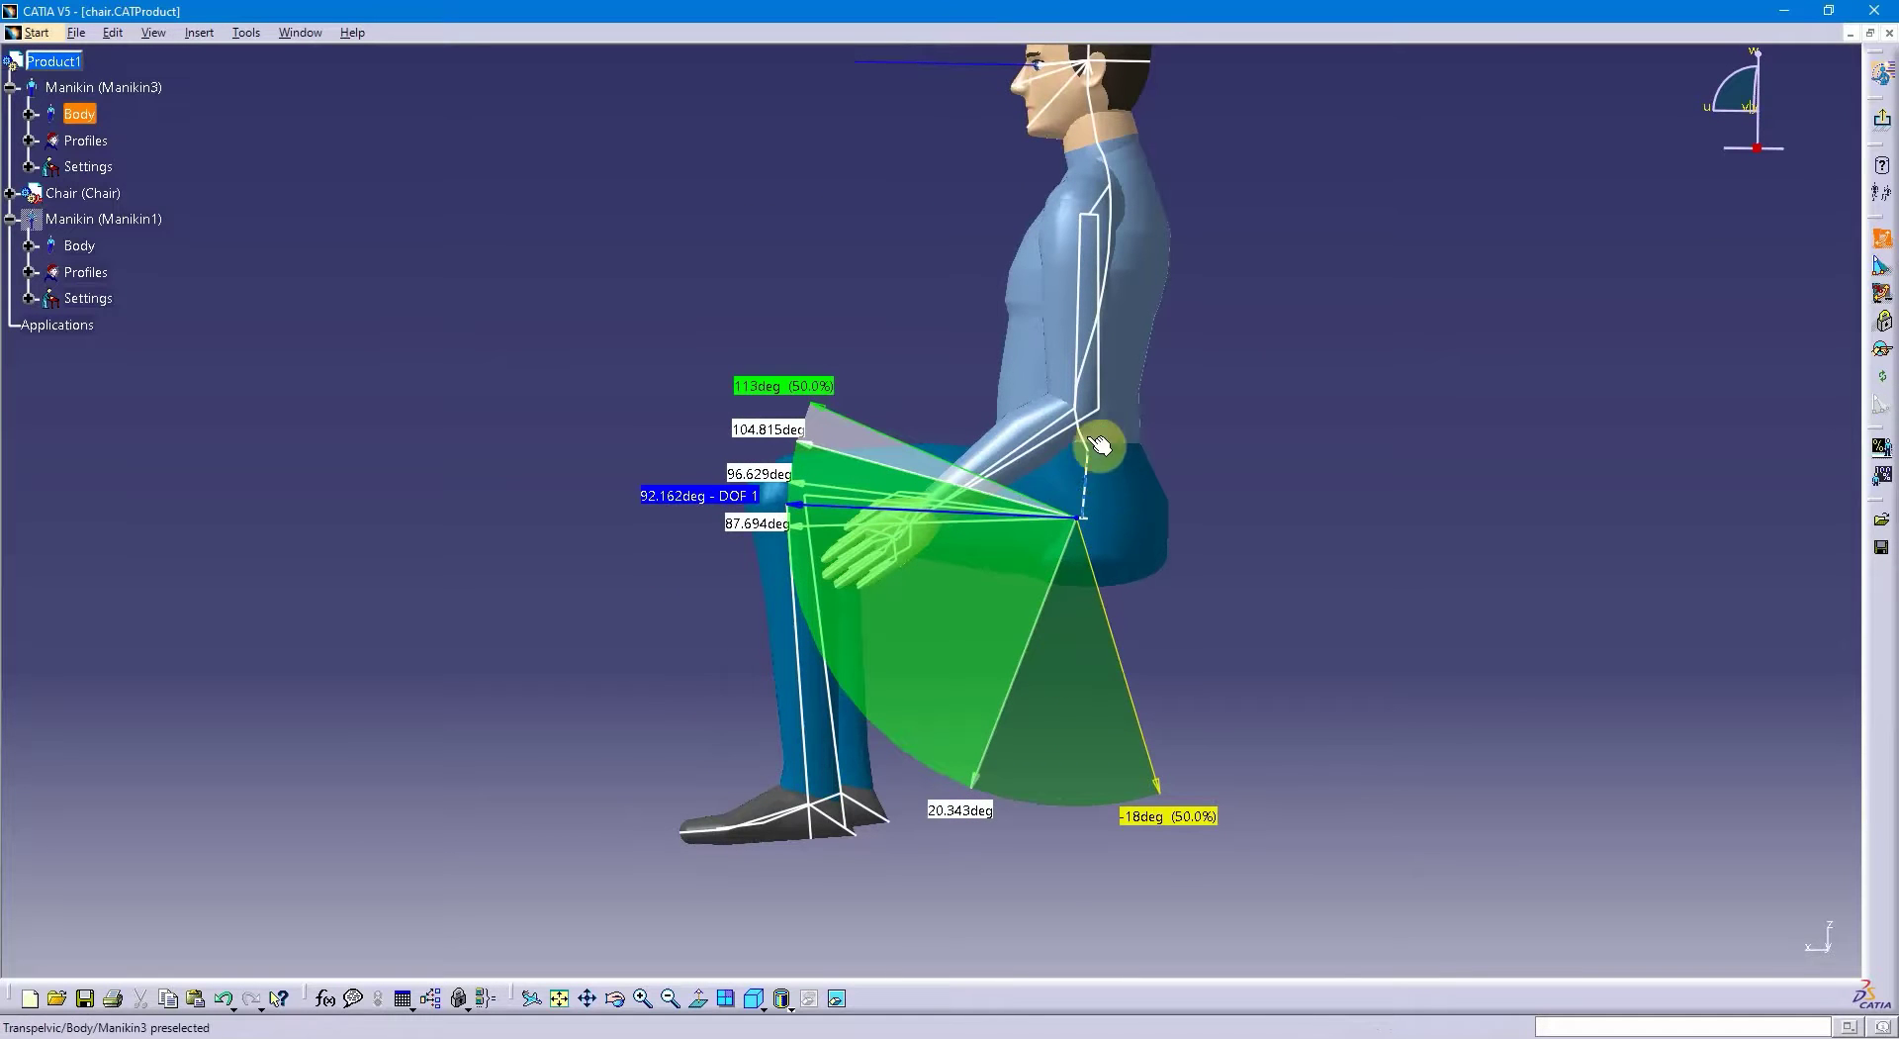
left_click(1085, 364)
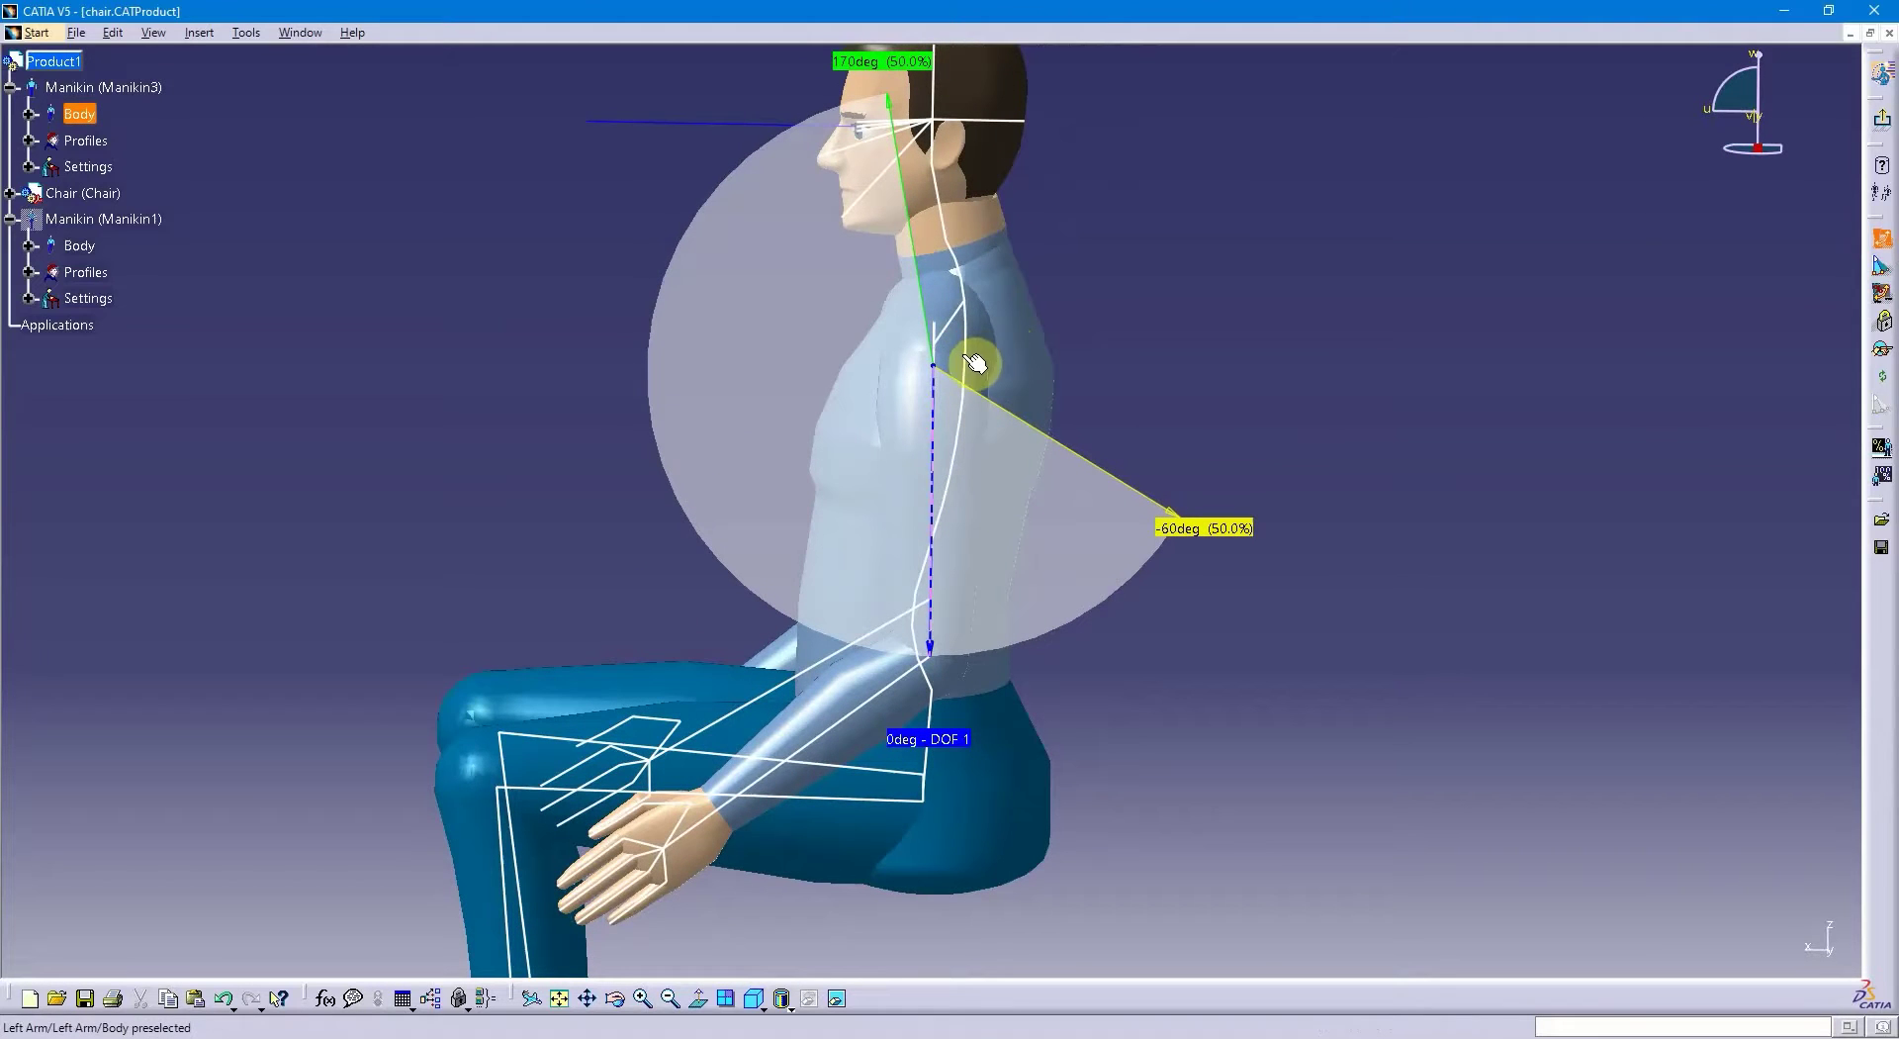
left_click(956, 242)
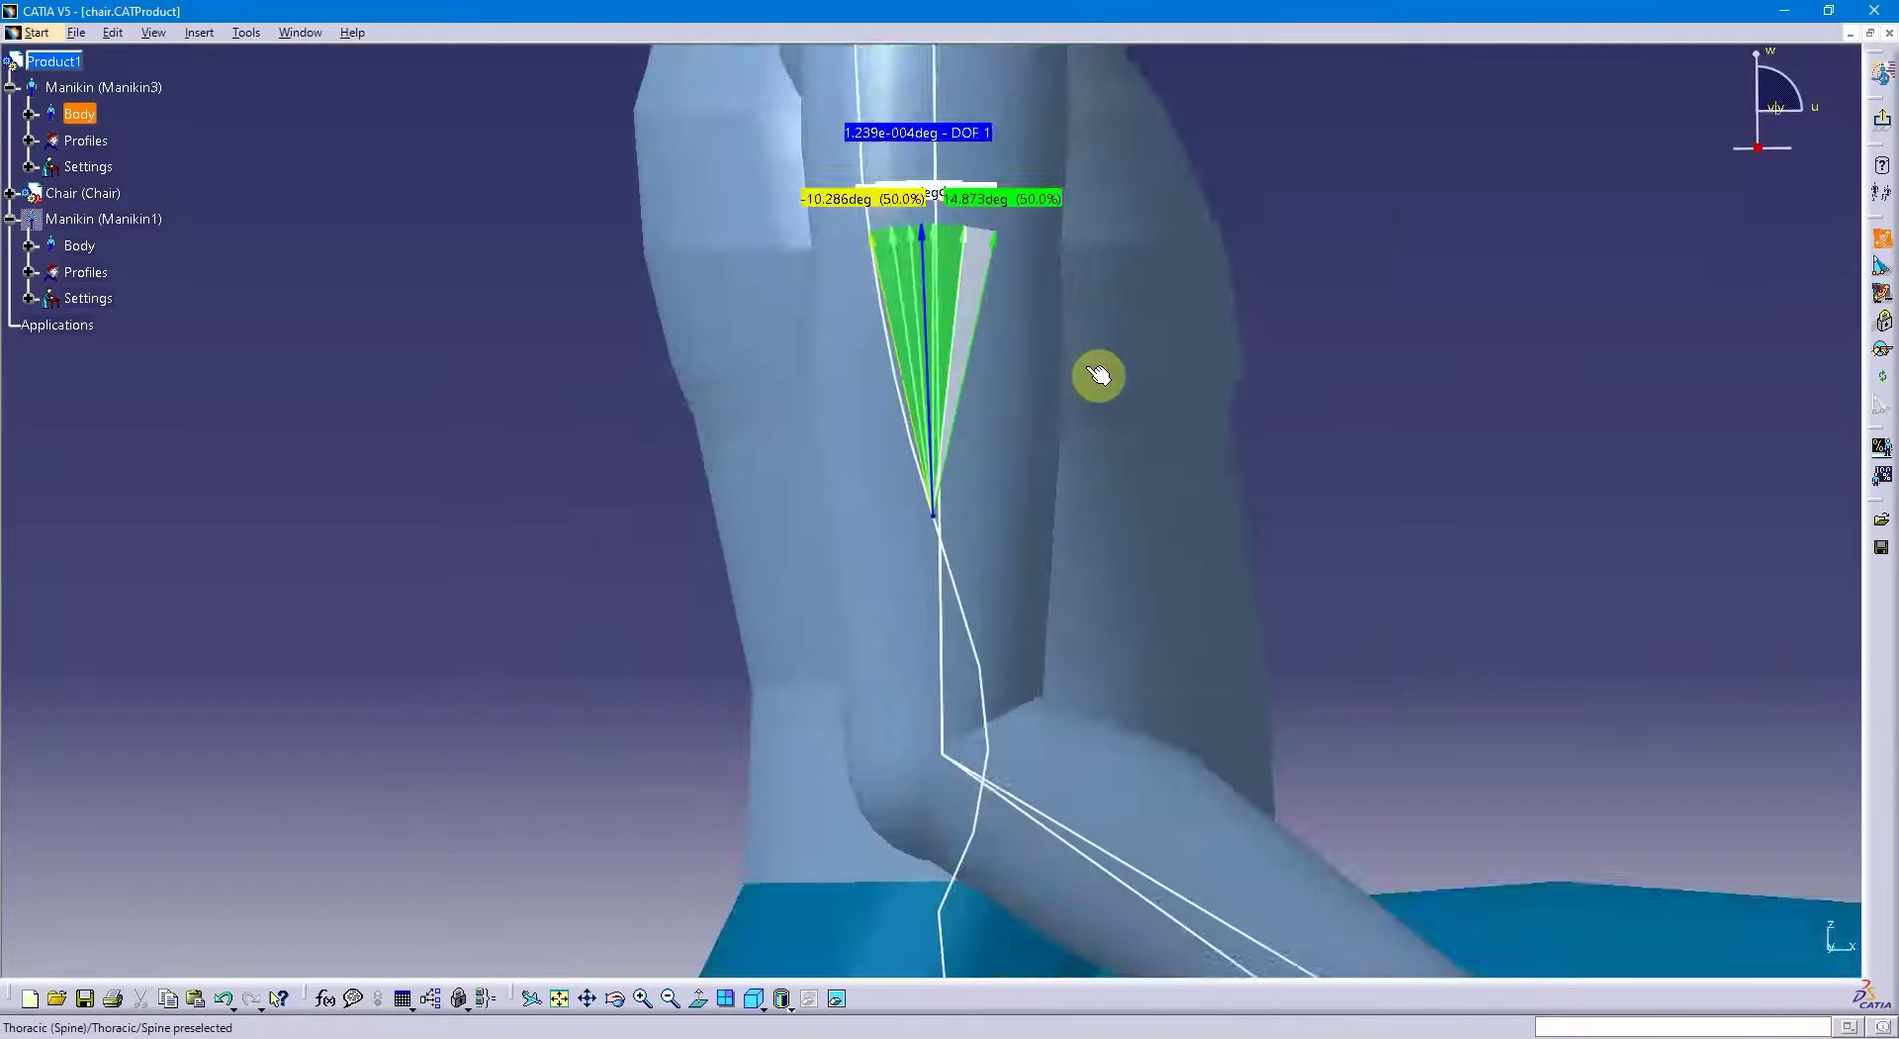
left_click(943, 220)
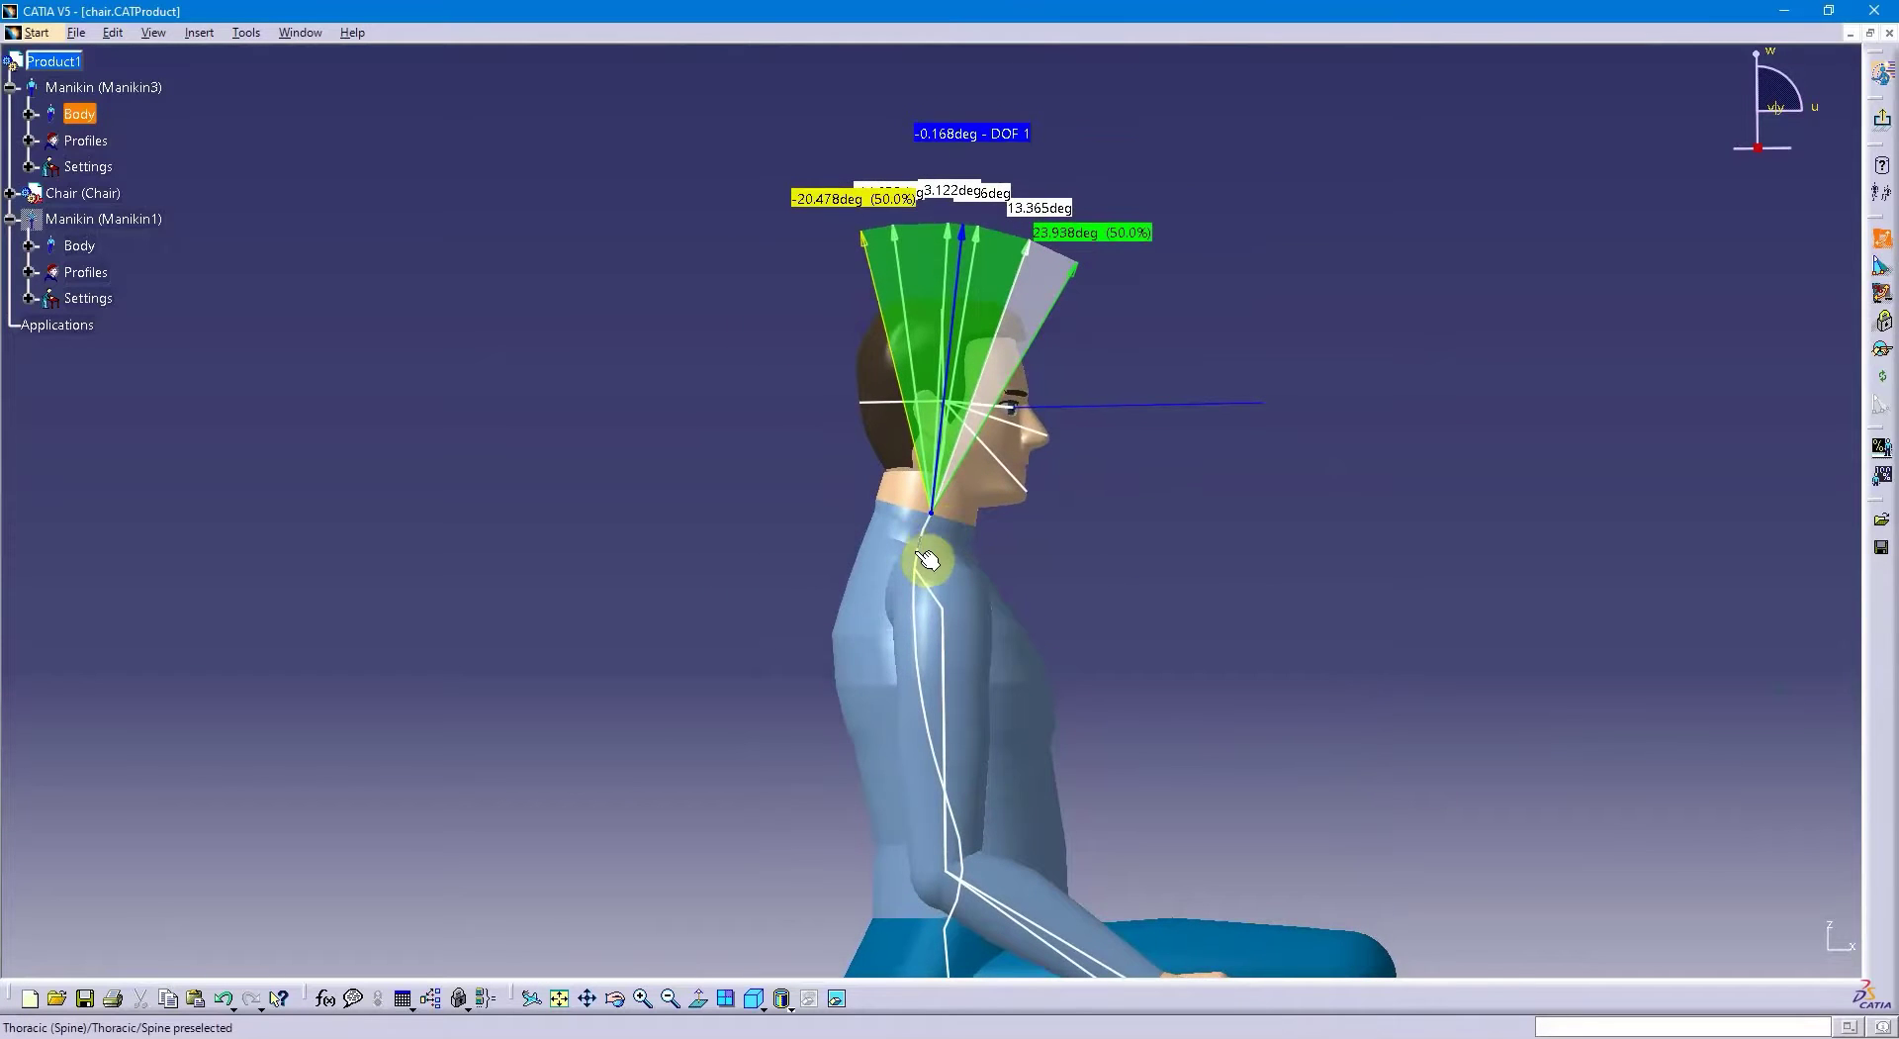
left_click(928, 560)
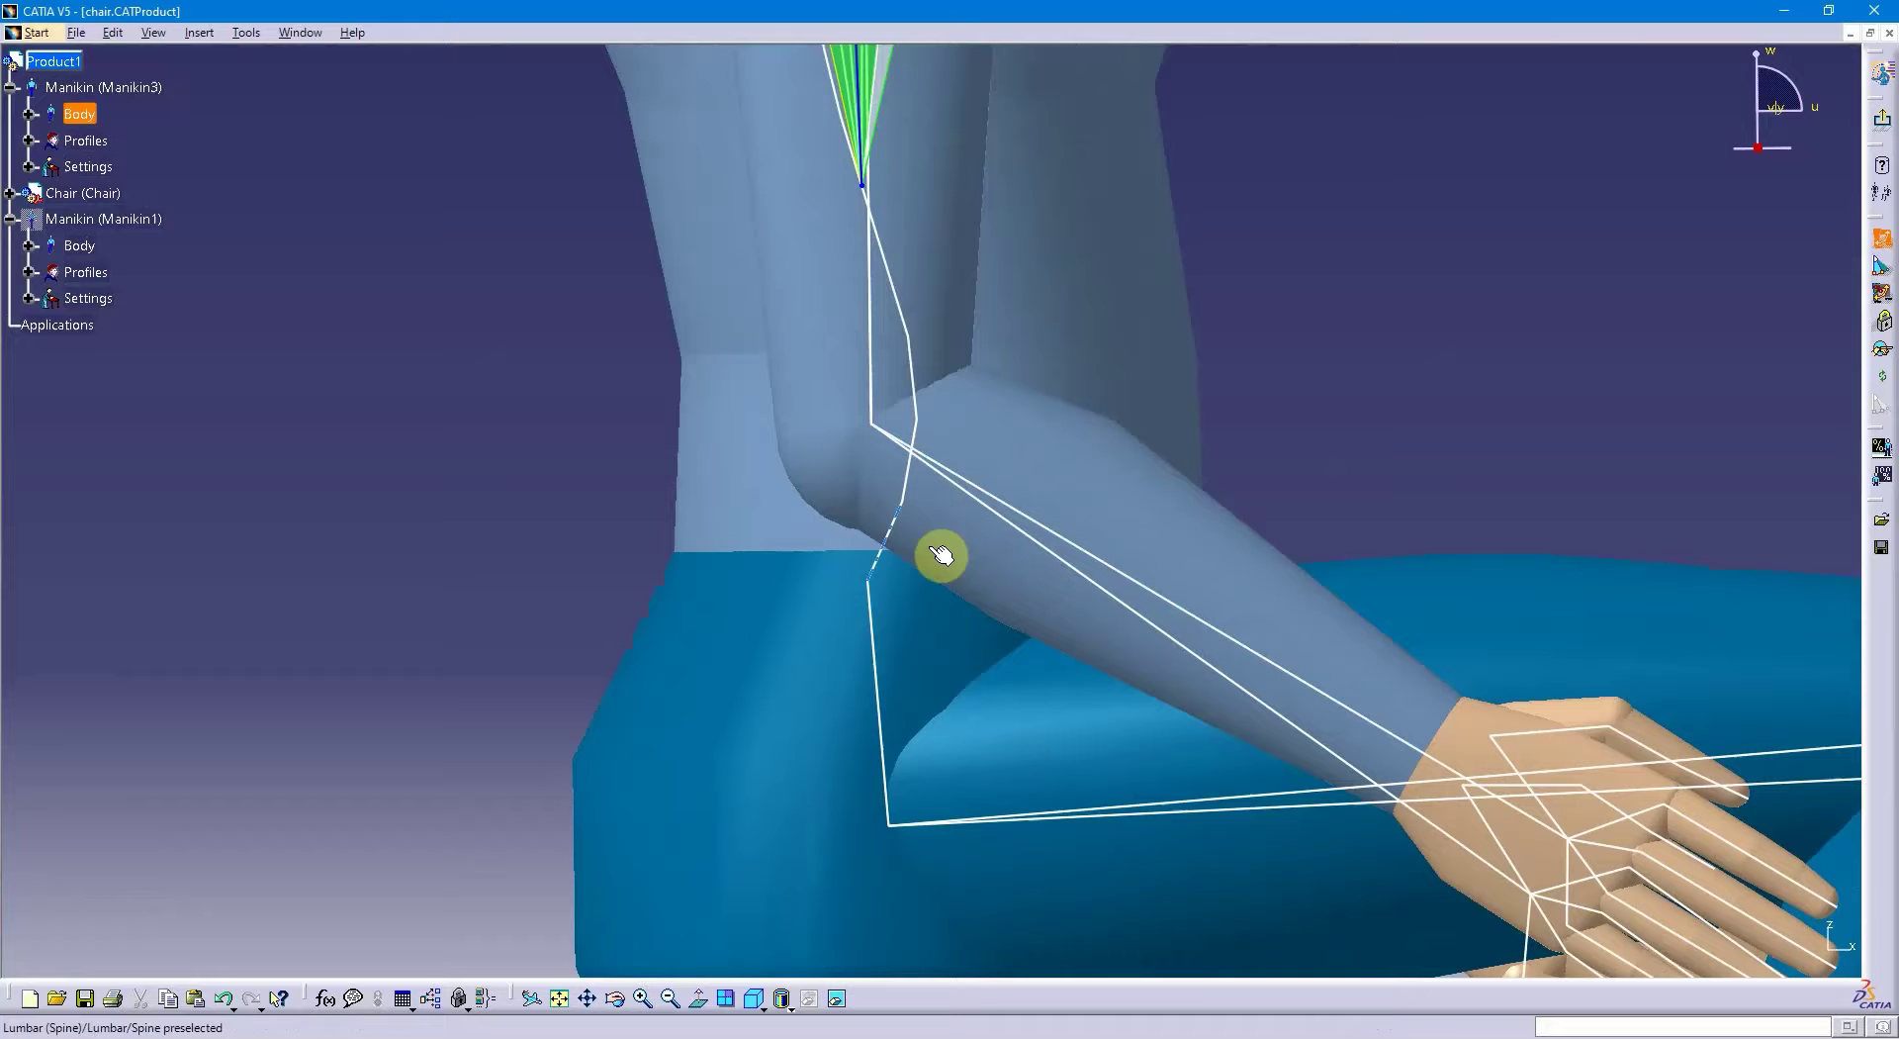
left_click(895, 563)
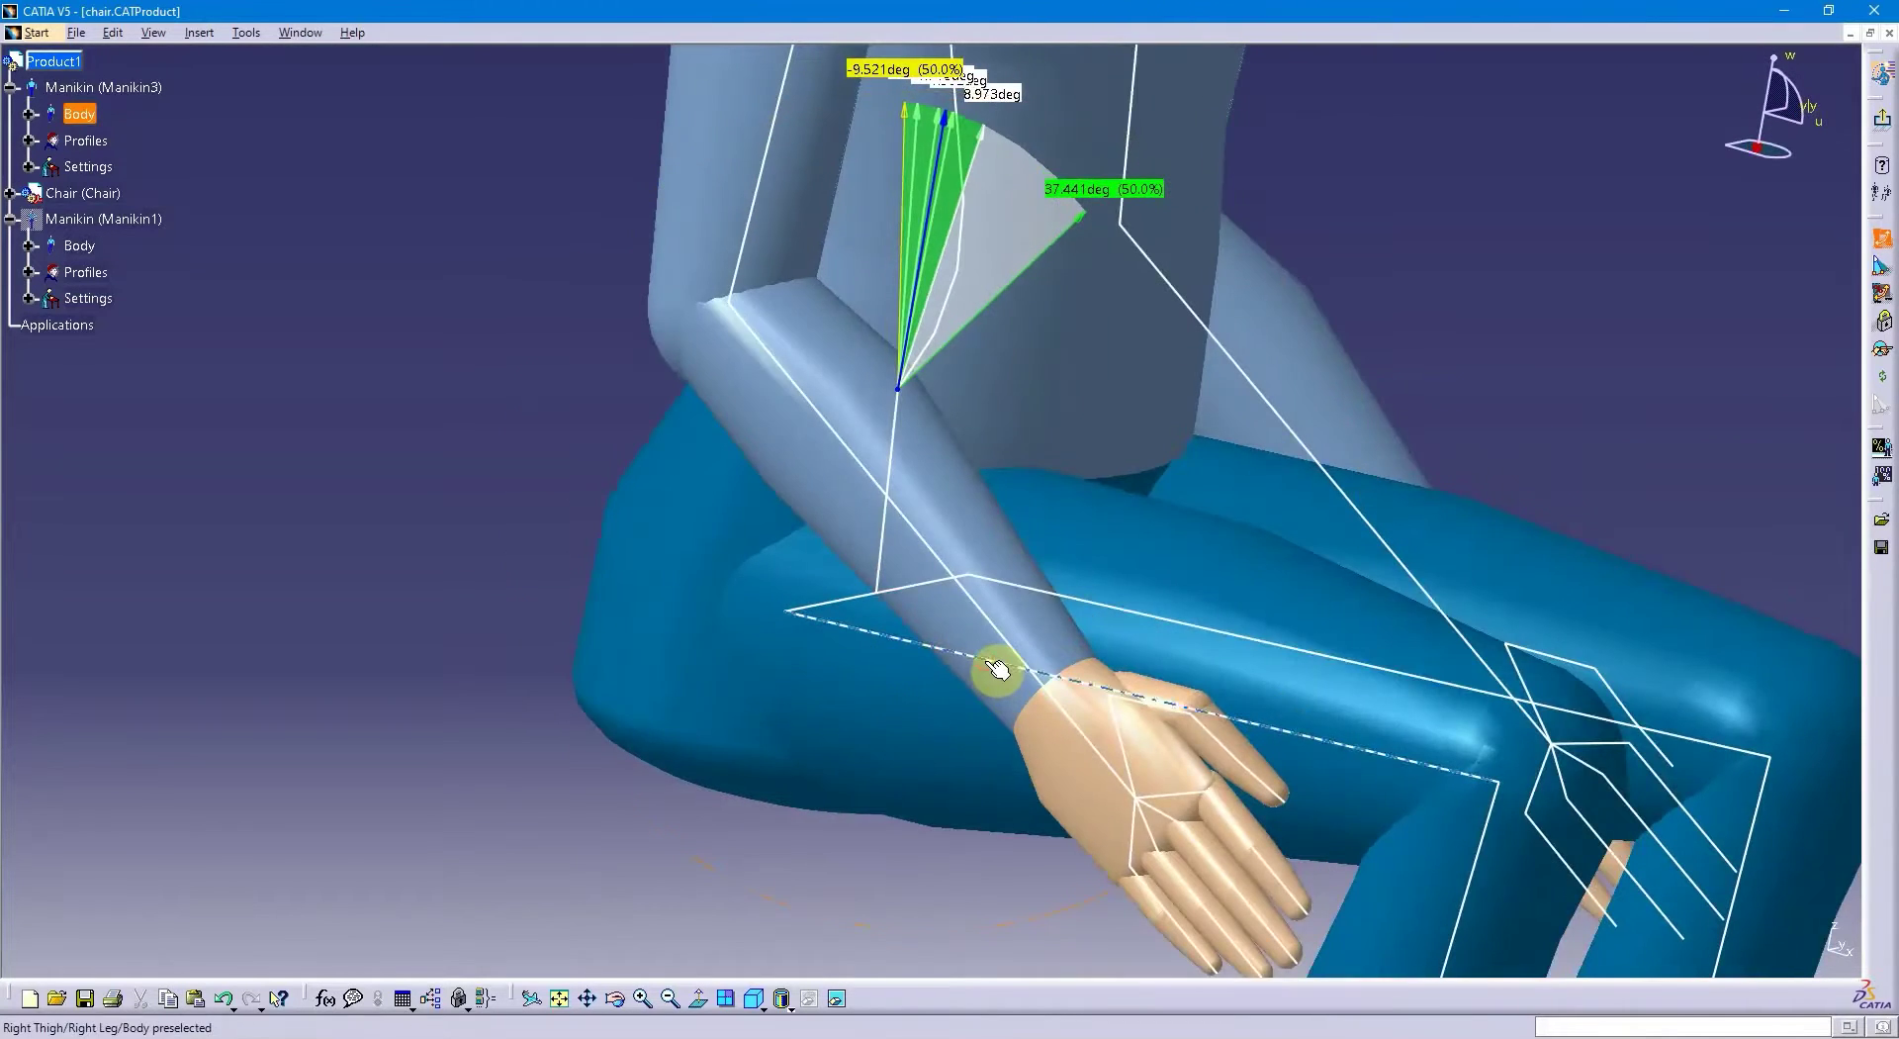
left_click(997, 670)
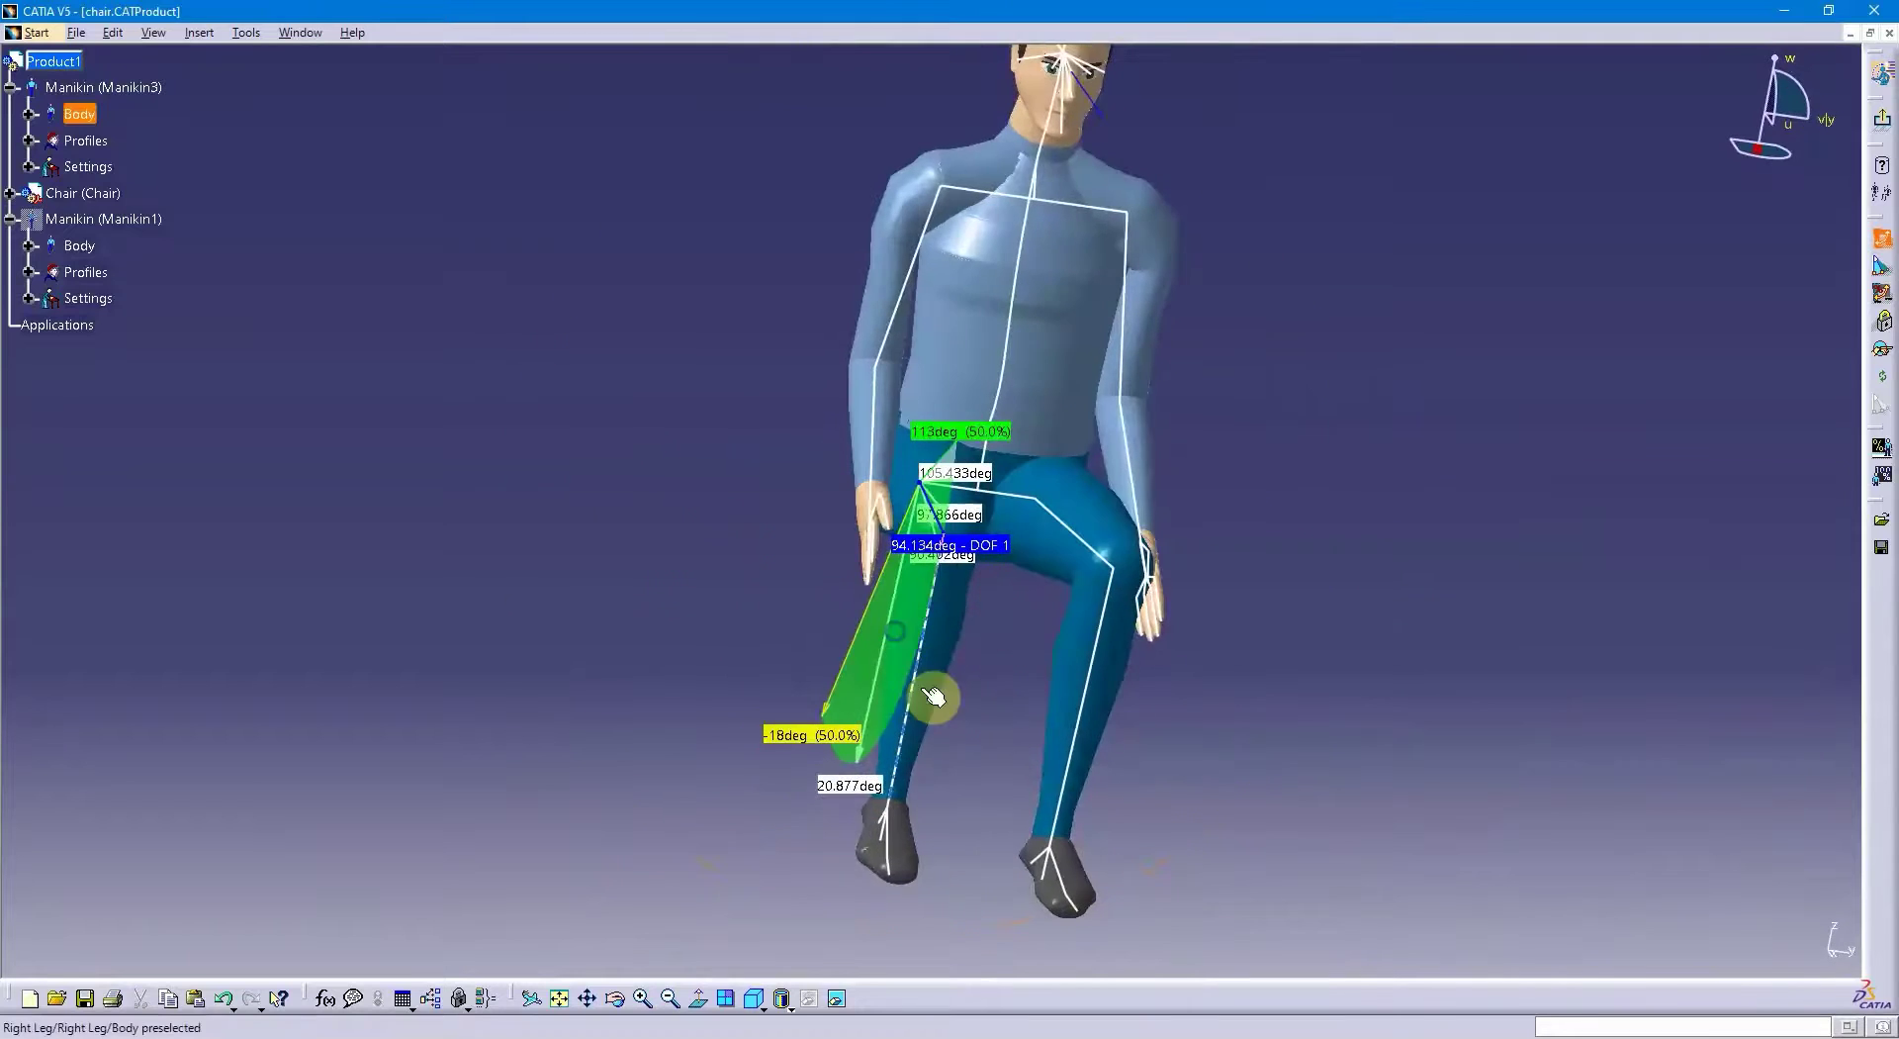
left_click(920, 702)
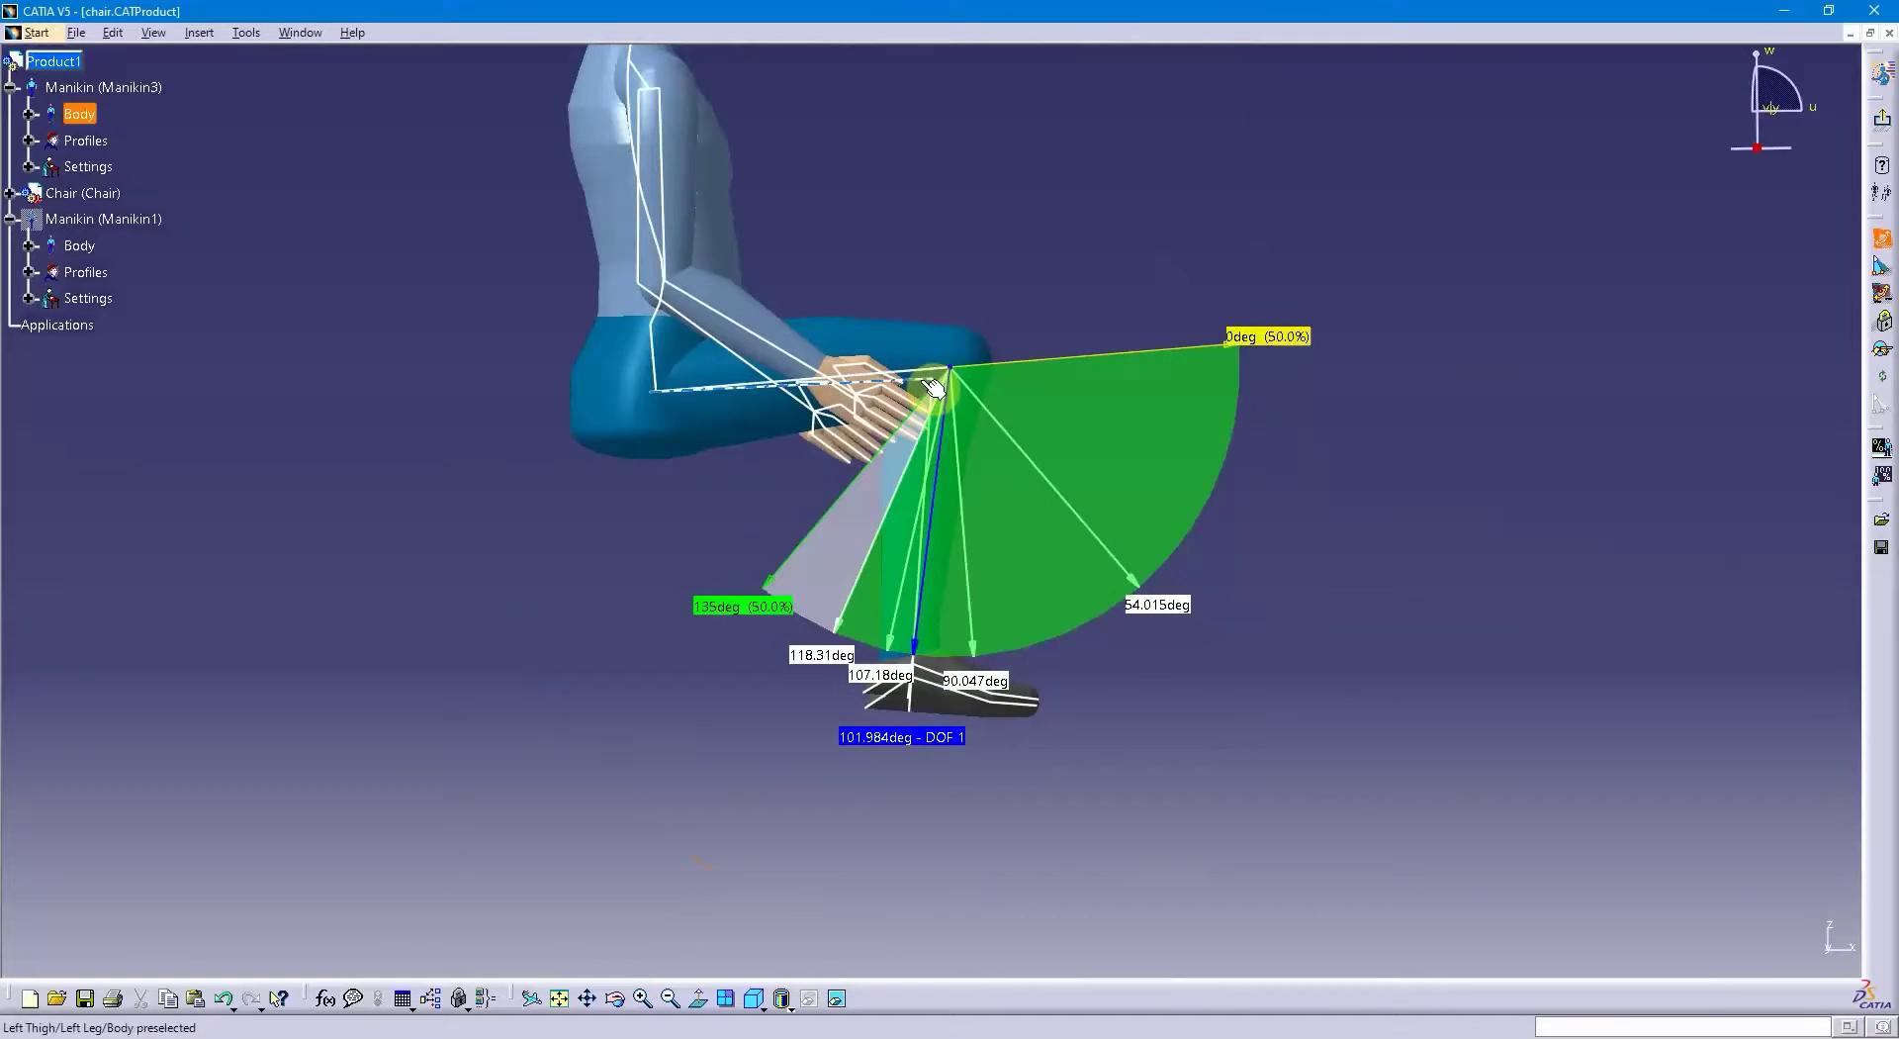
middle_click_drag(935, 394, 1187, 539)
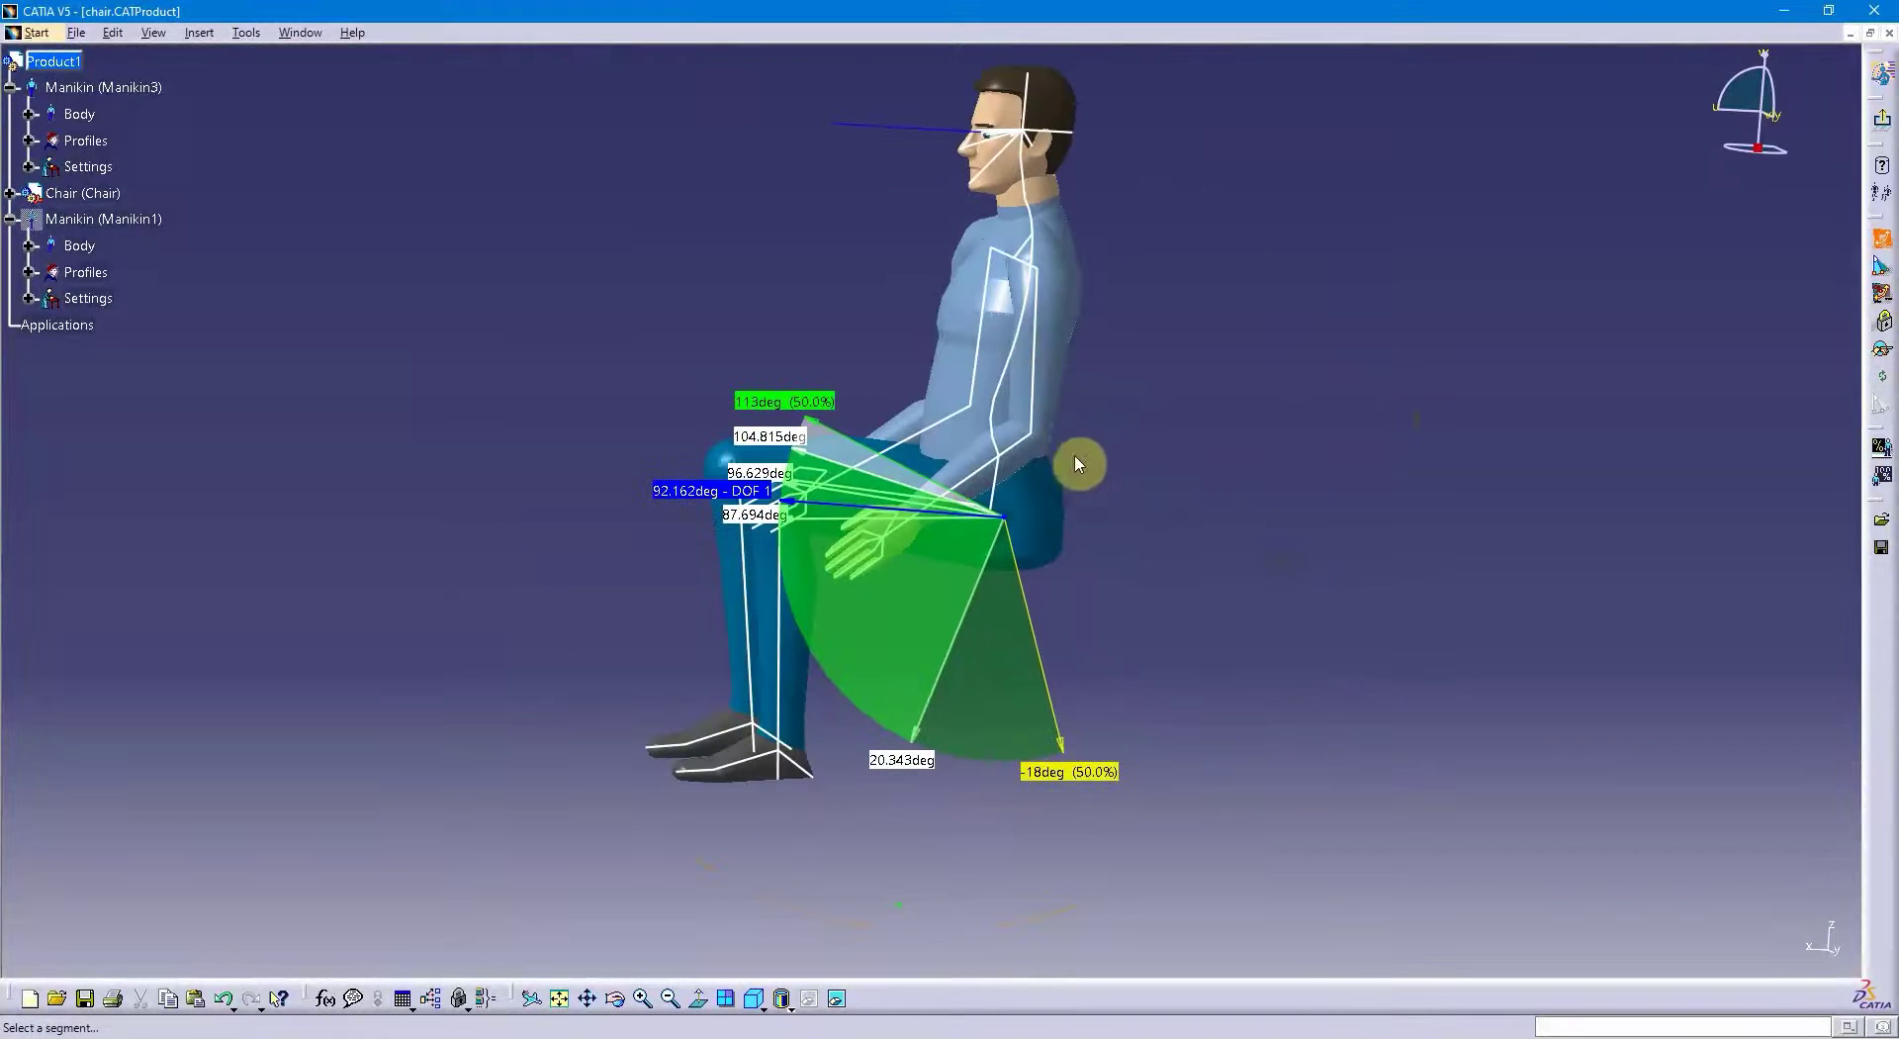
left_click(1042, 407)
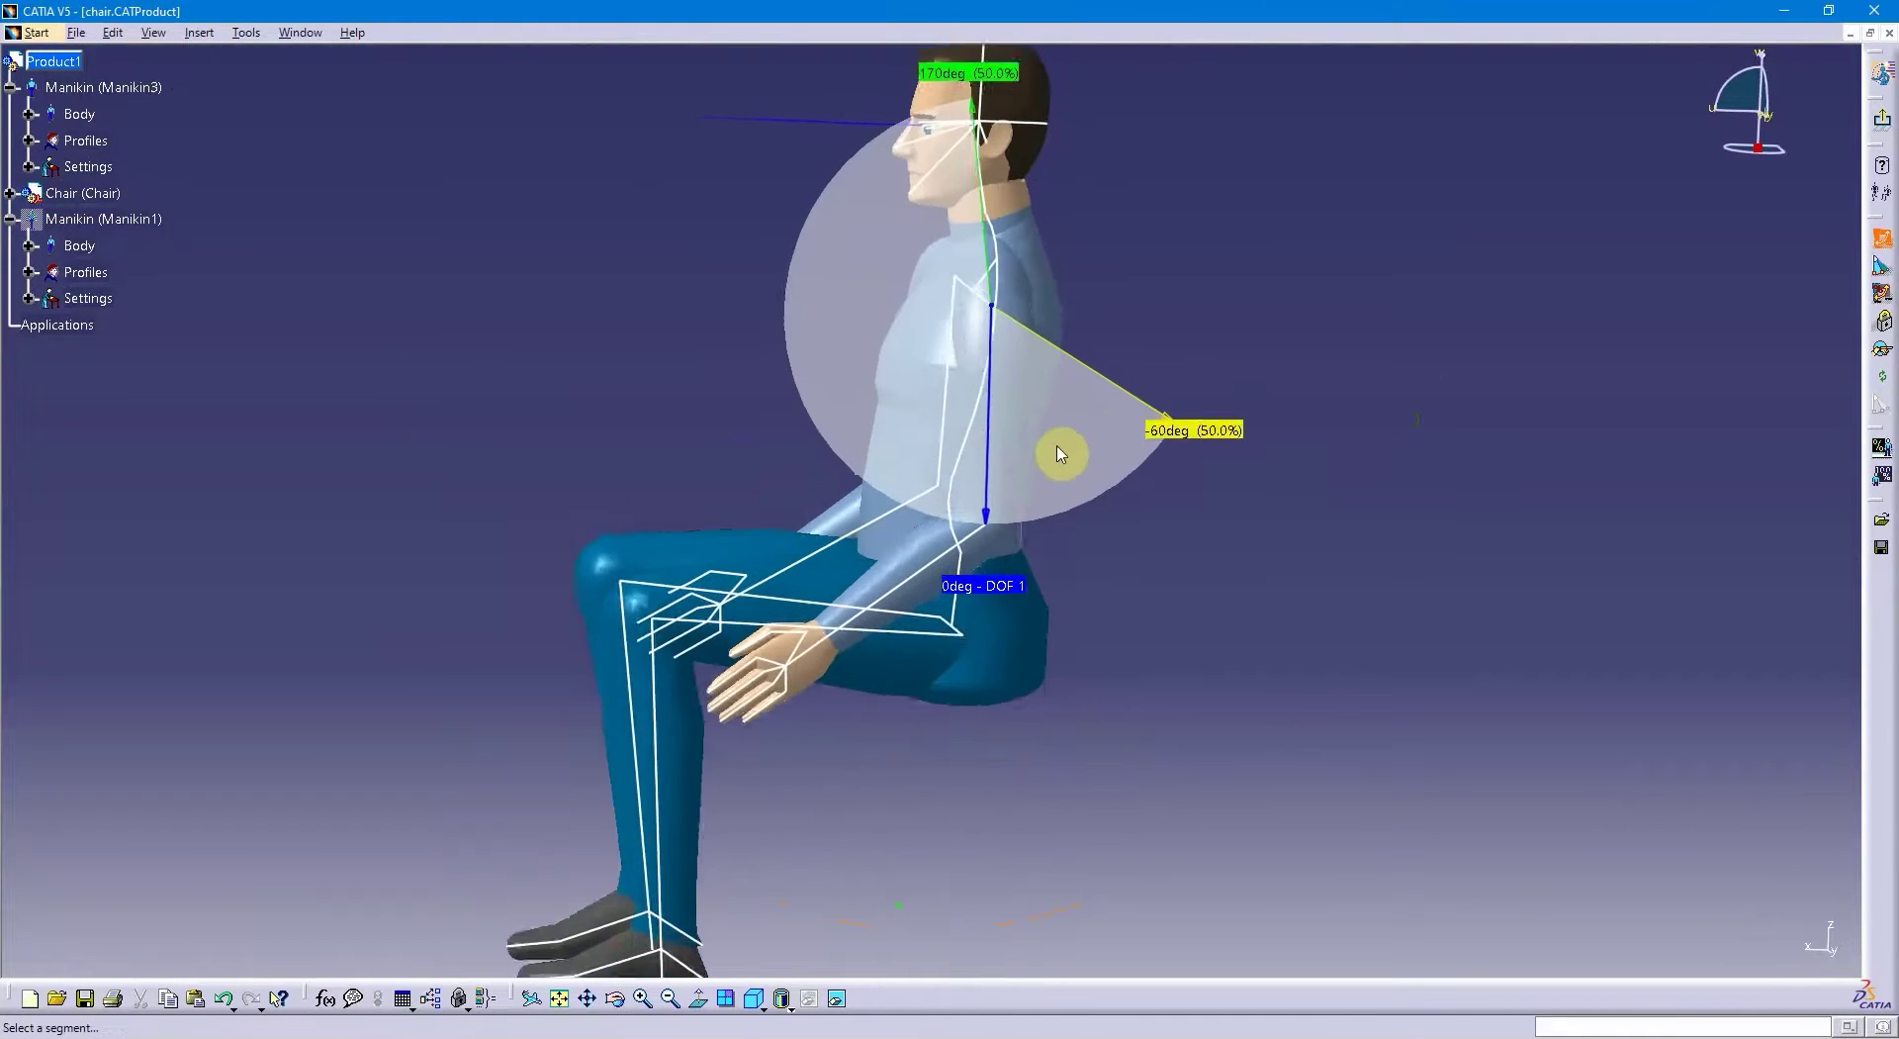
left_click(883, 701)
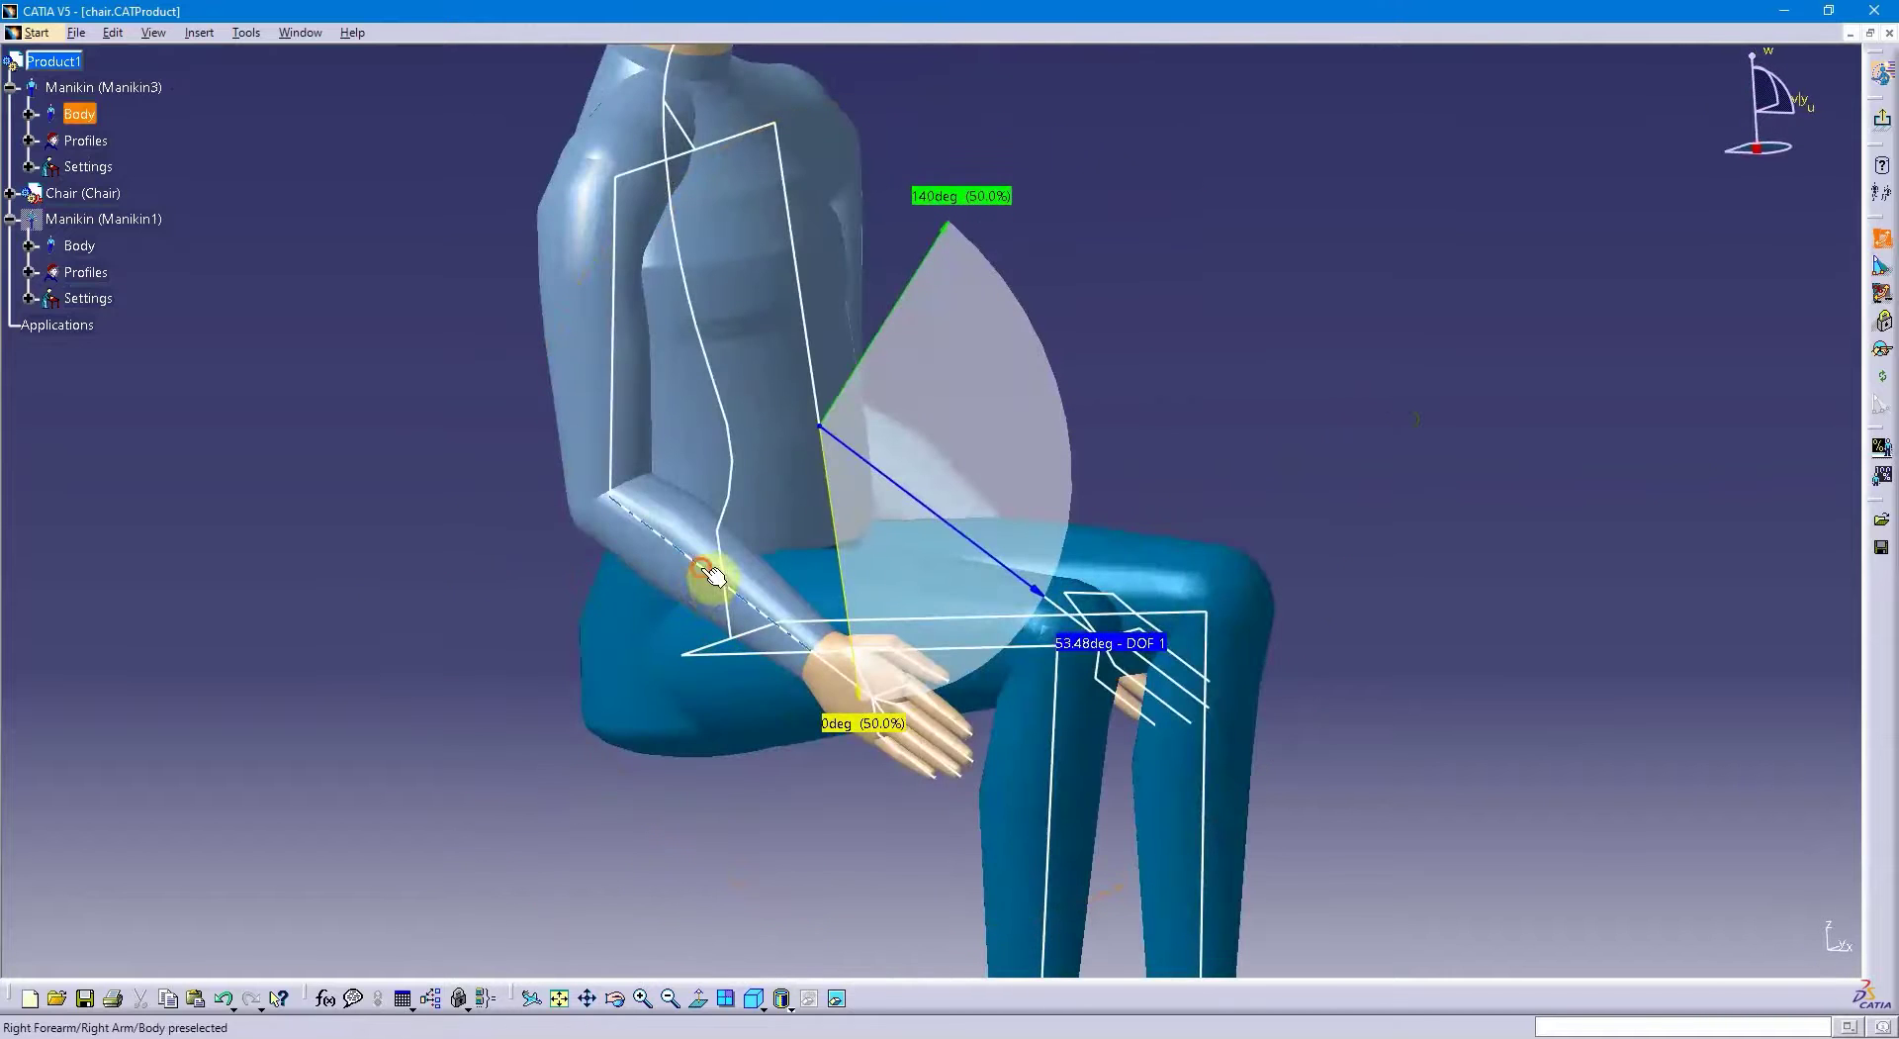
left_click(710, 574)
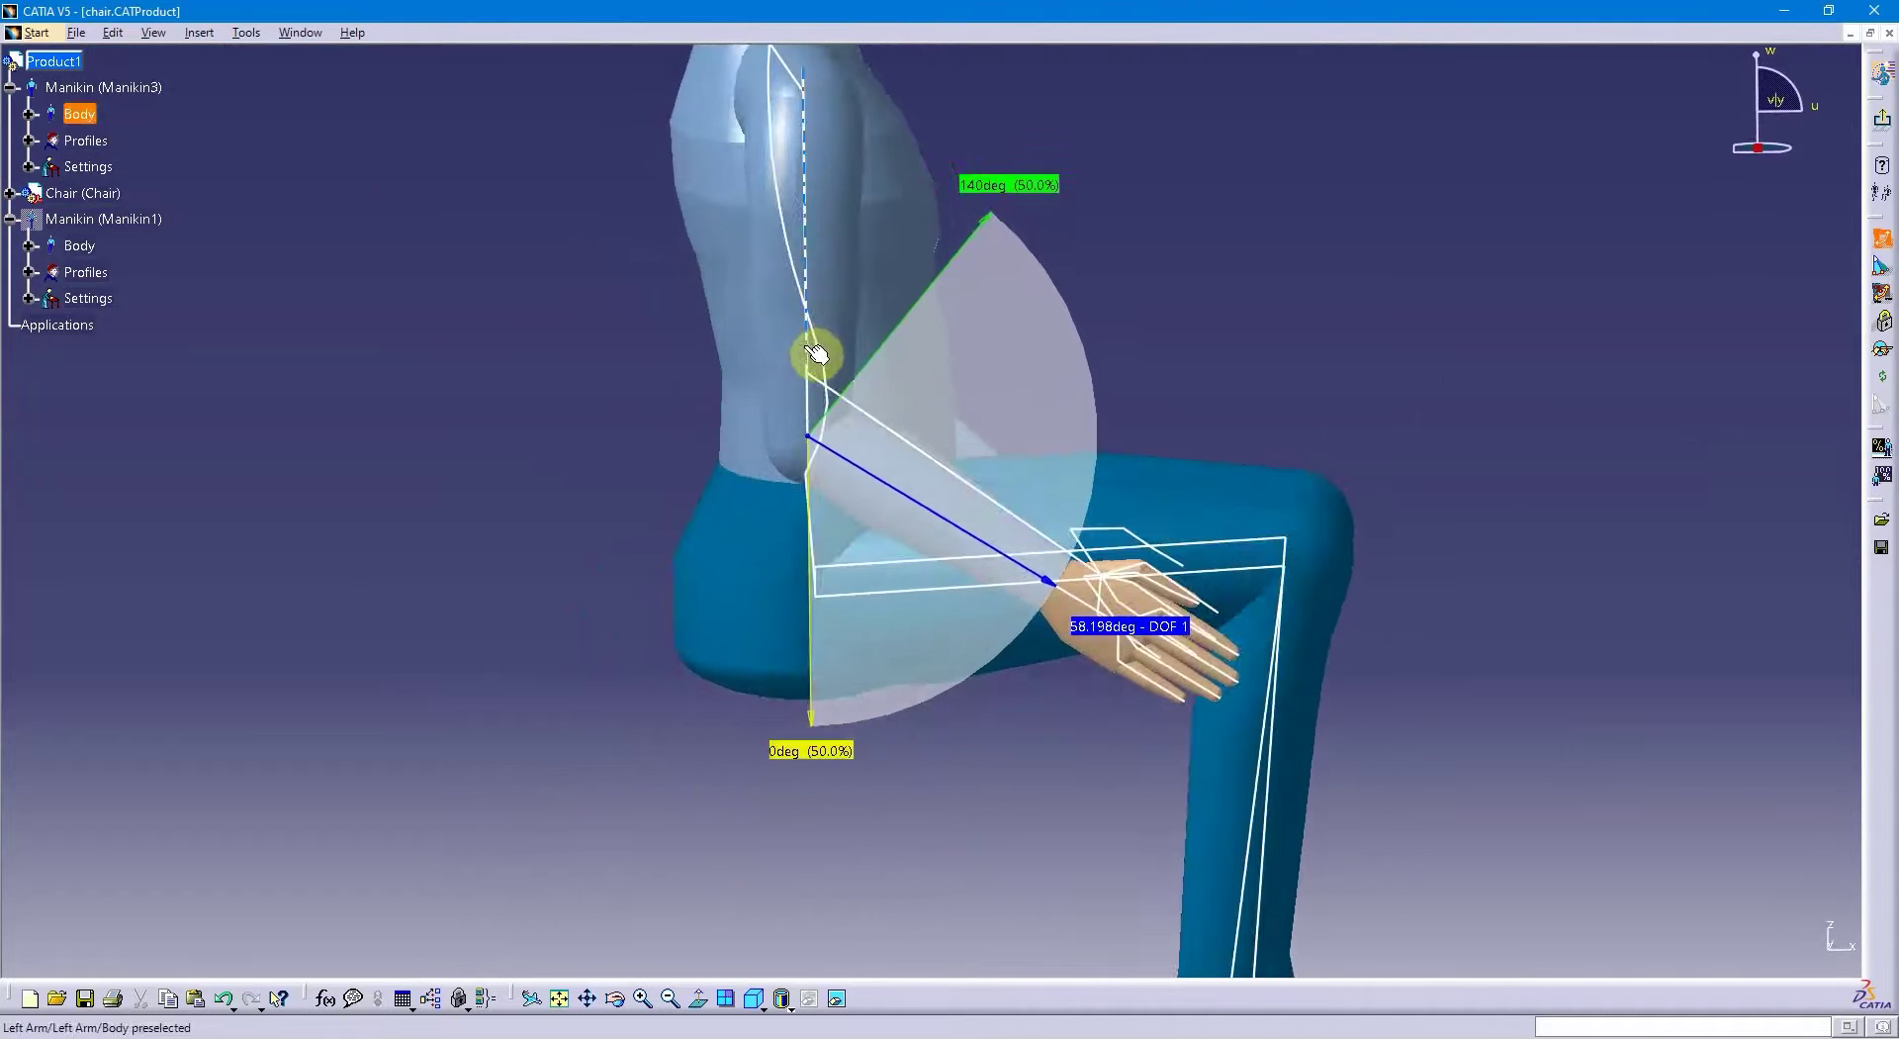
left_click(811, 342)
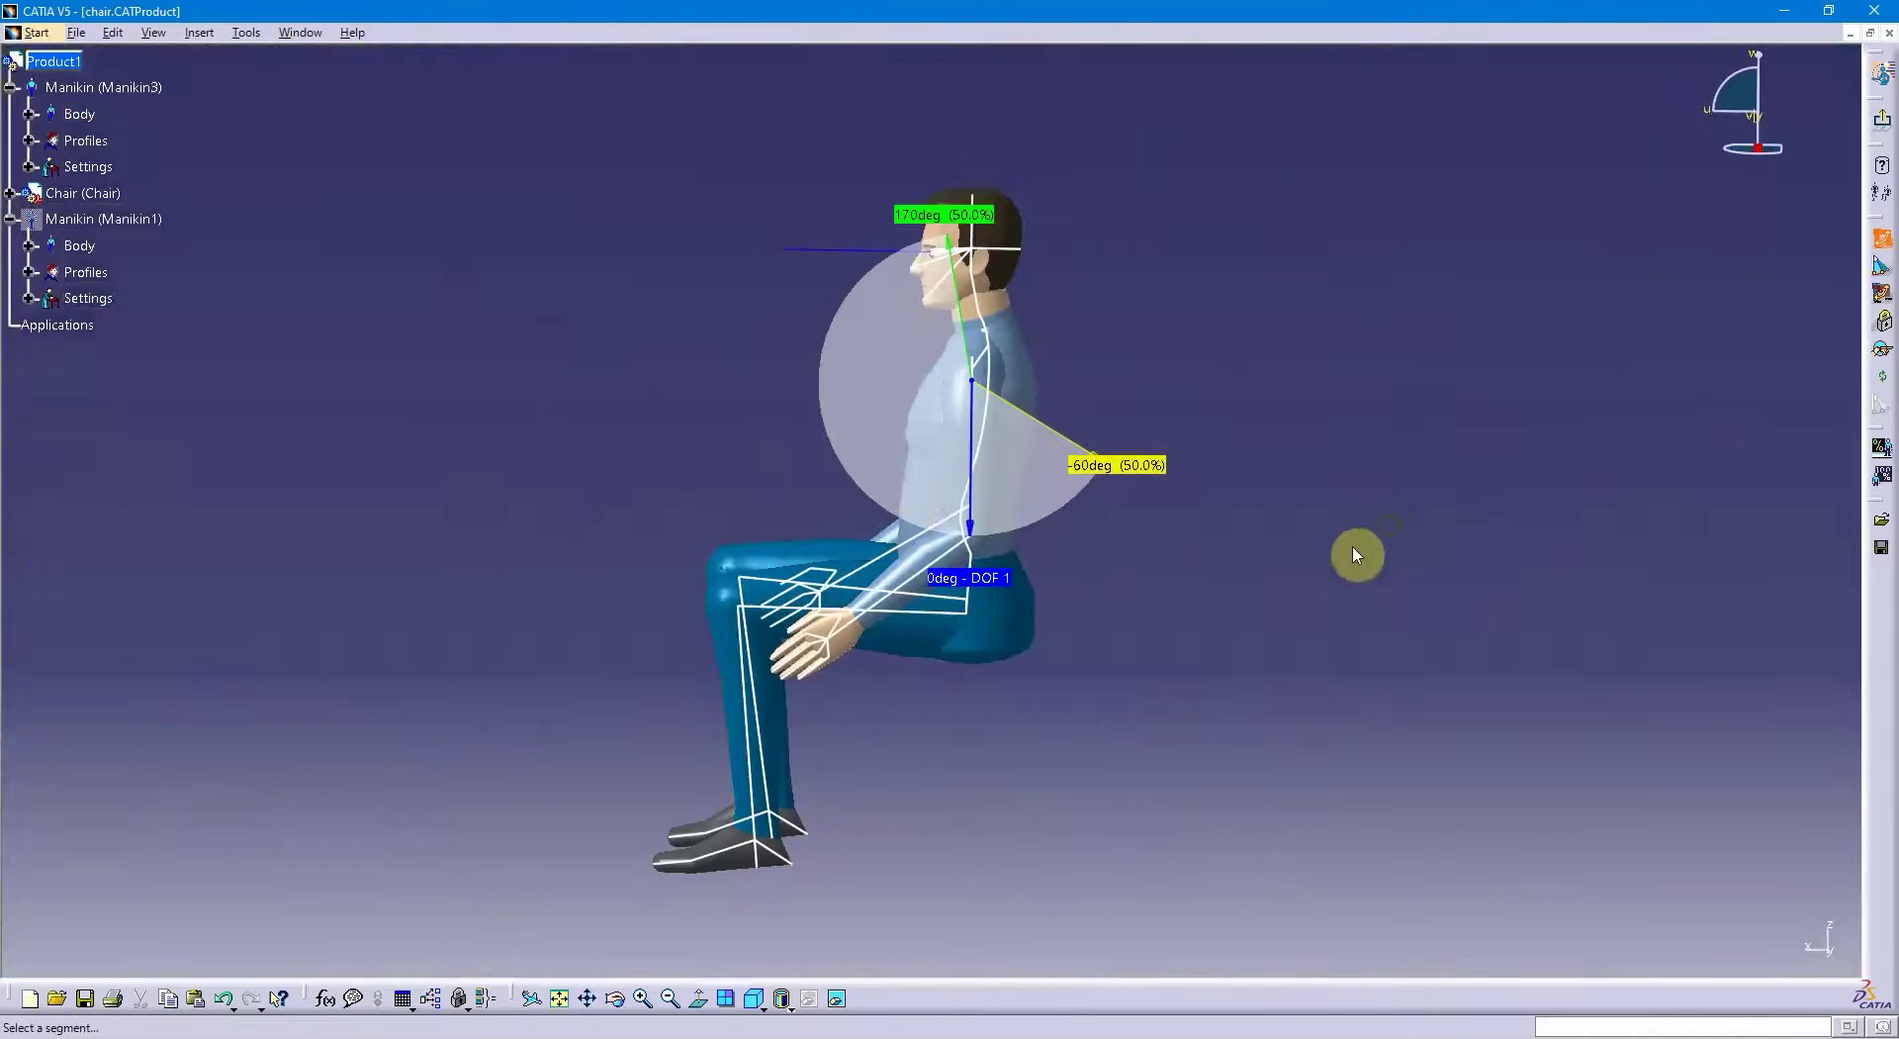
- Finish reviewing the angular limits, turn the view, and clear the body selection
left_click(1880, 240)
middle_click_drag(1004, 571, 1030, 627)
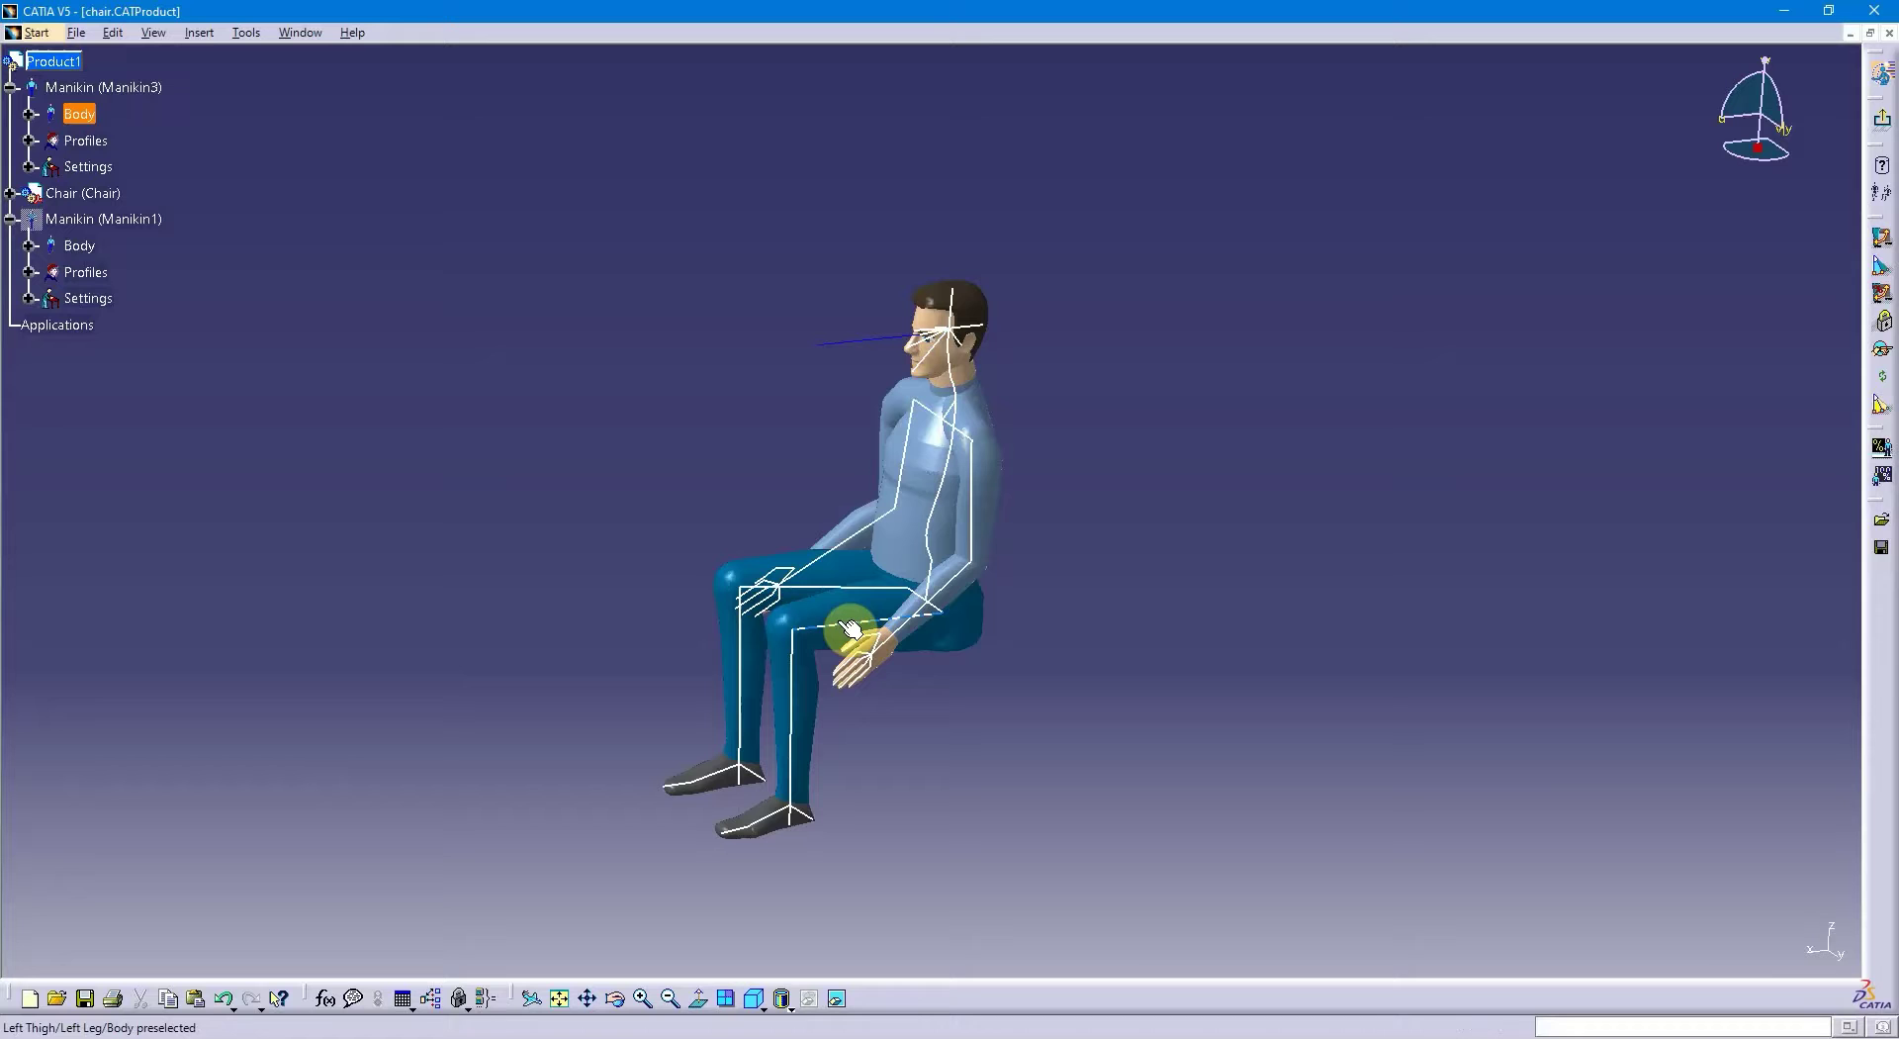
left_click(1232, 408)
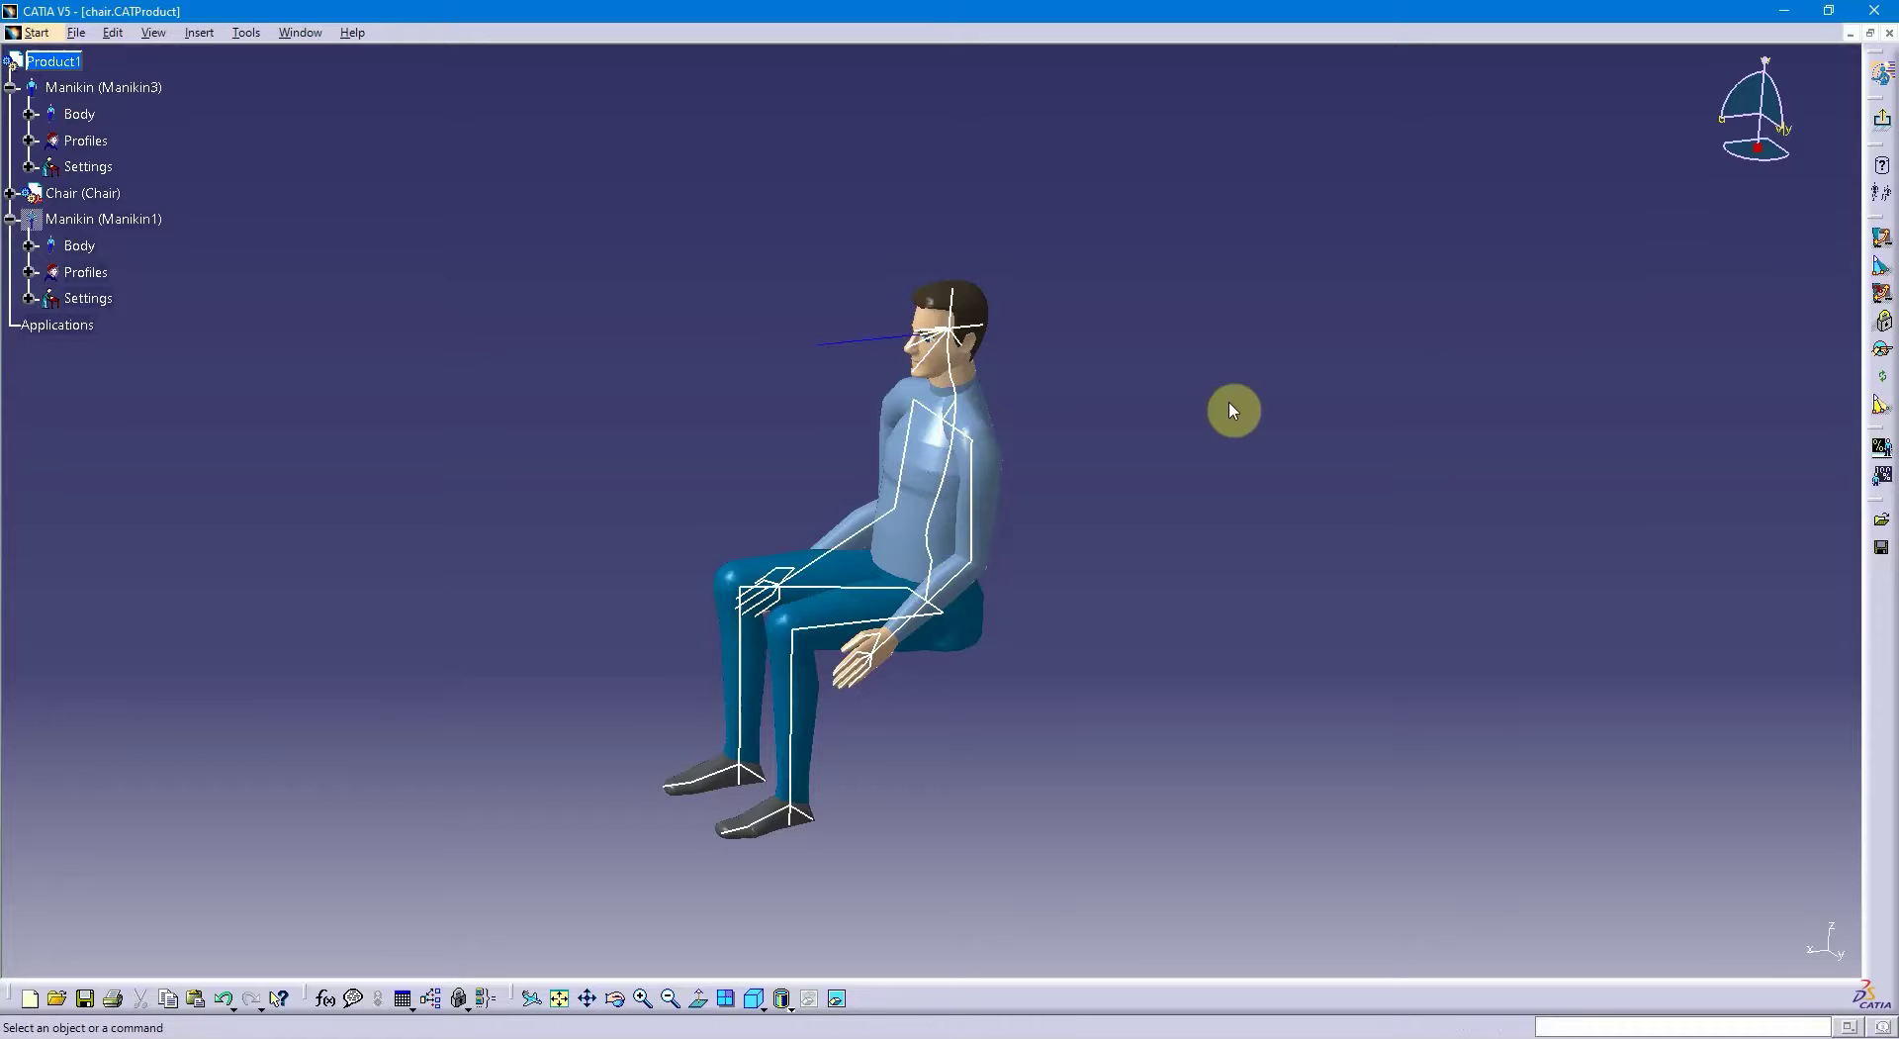
- Exit Human Posture Analysis and rotate and pan the view of the manikin in its chair
left_click(1885, 125)
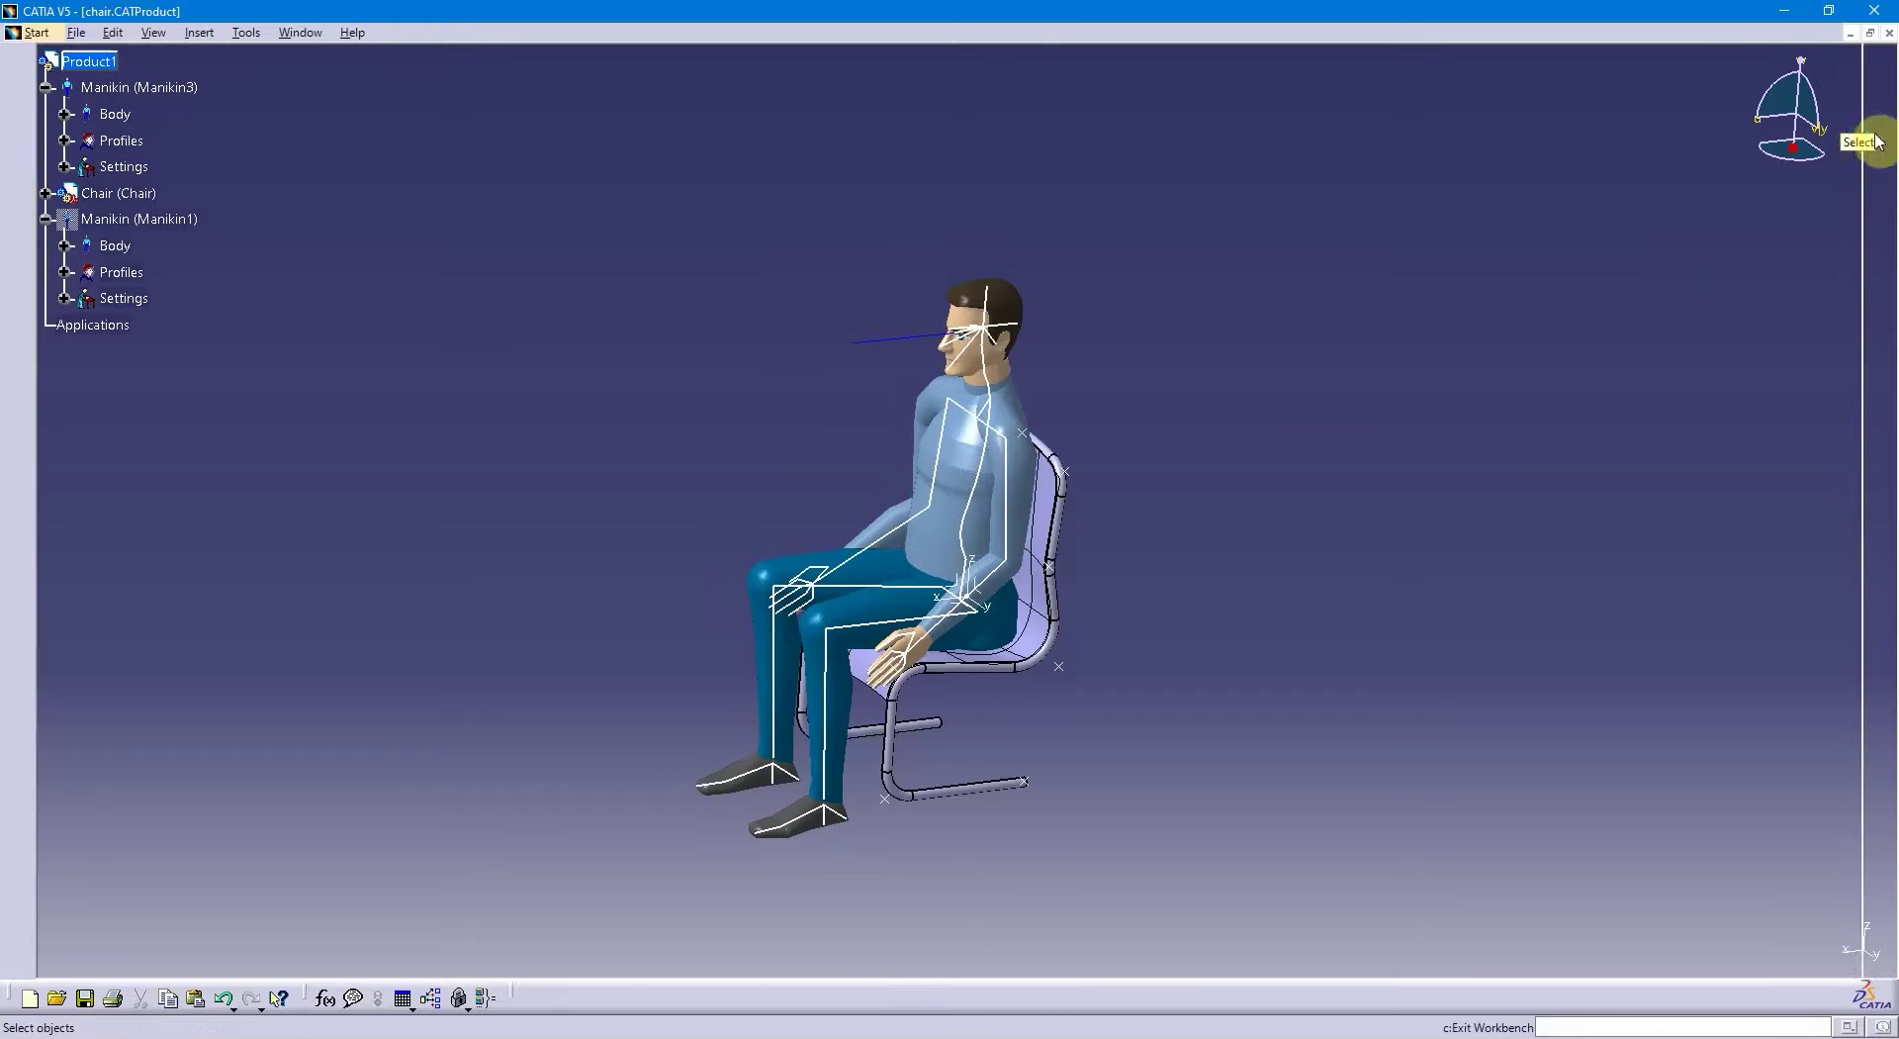
mouse_move(1124, 566)
middle_mouse_down()
mouse_move(1056, 657)
mouse_move(1151, 565)
middle_mouse_up()
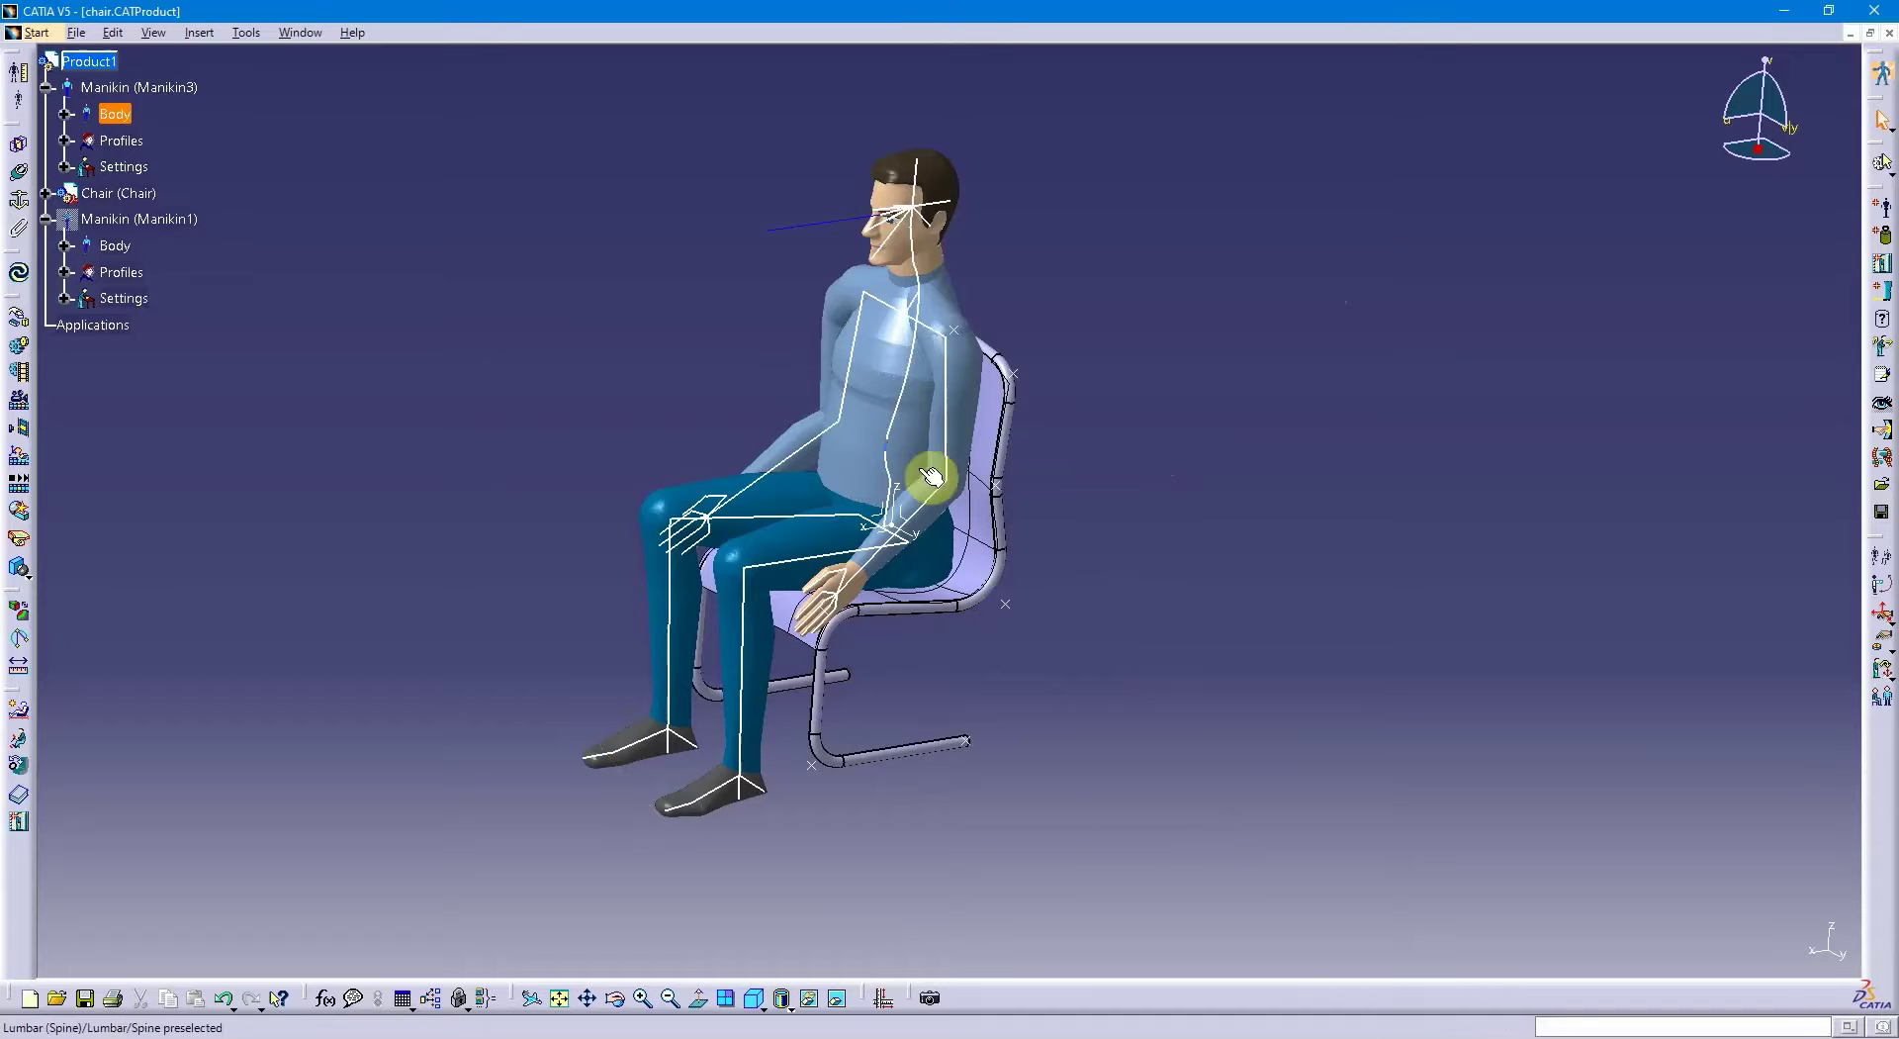
mouse_move(615, 402)
middle_mouse_down()
mouse_move(594, 372)
mouse_move(608, 431)
middle_mouse_up()
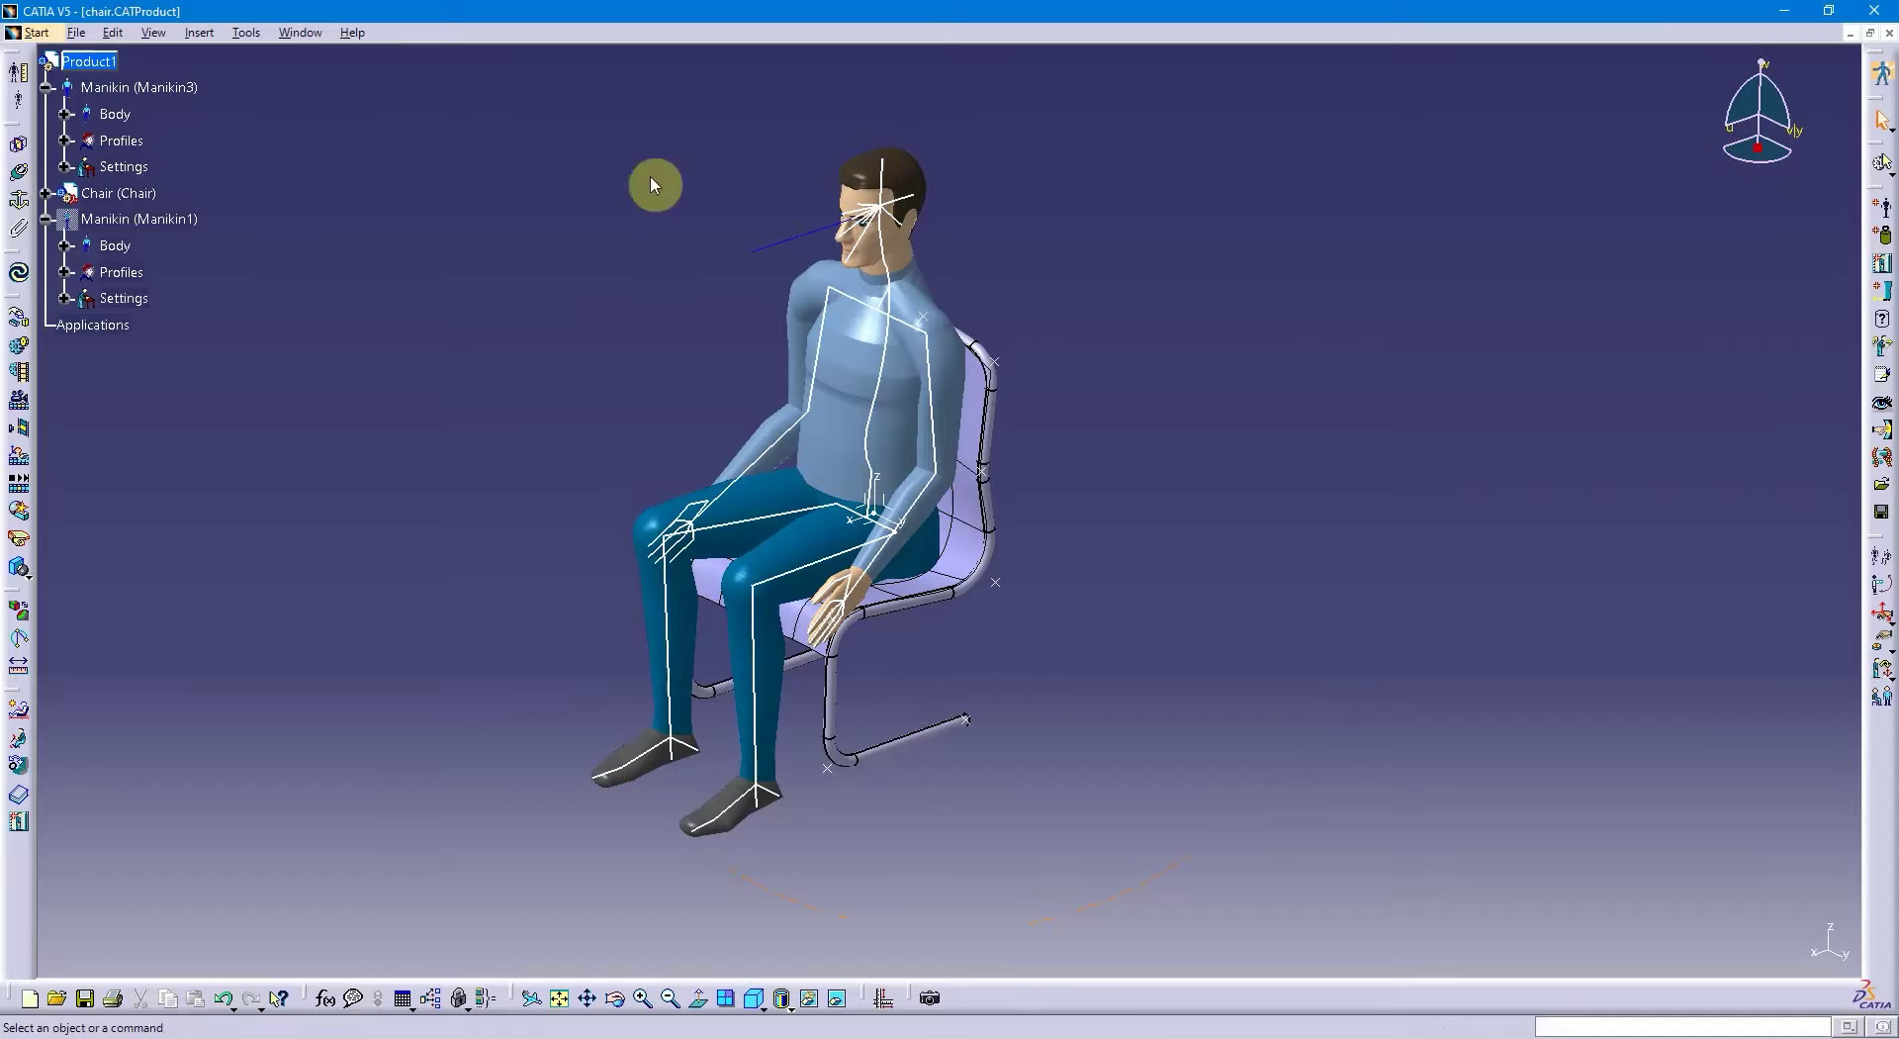
- Try selecting Product1, Manikin3 and the chair, clearing each selection
left_click(87, 62)
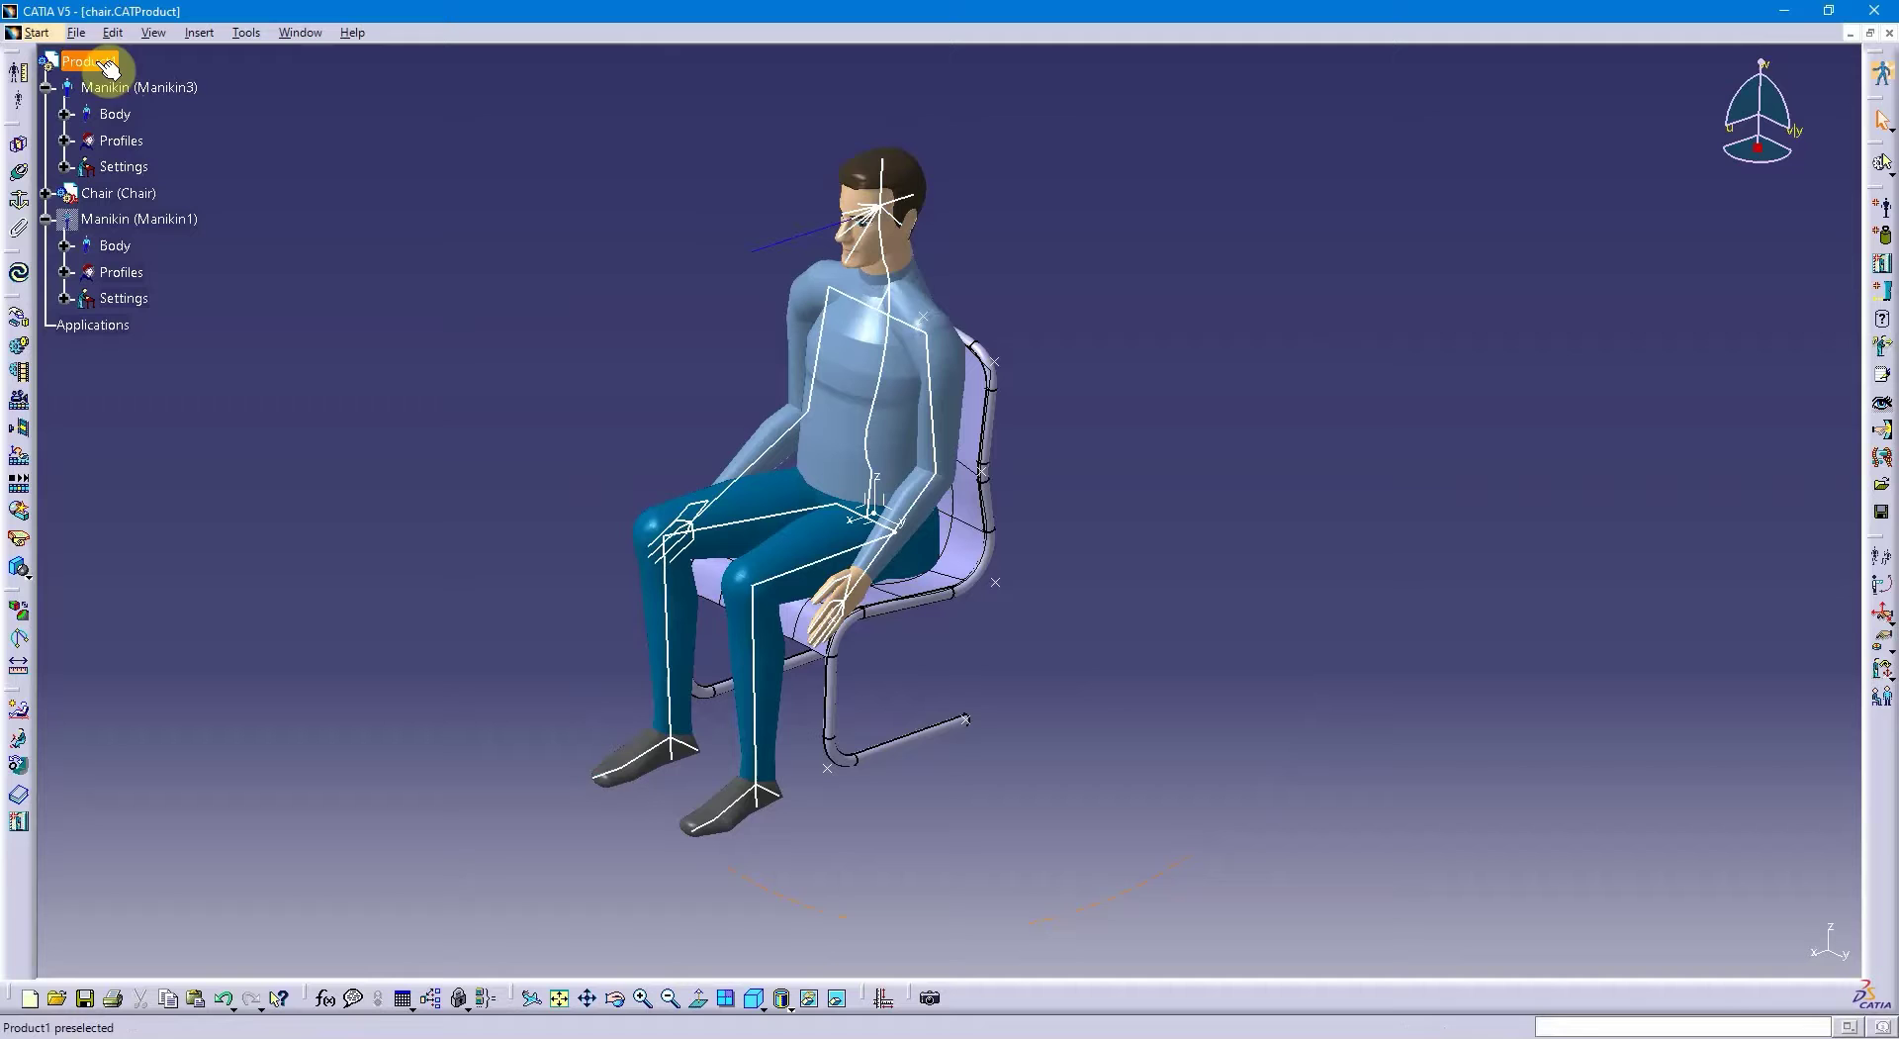
left_click(1623, 150)
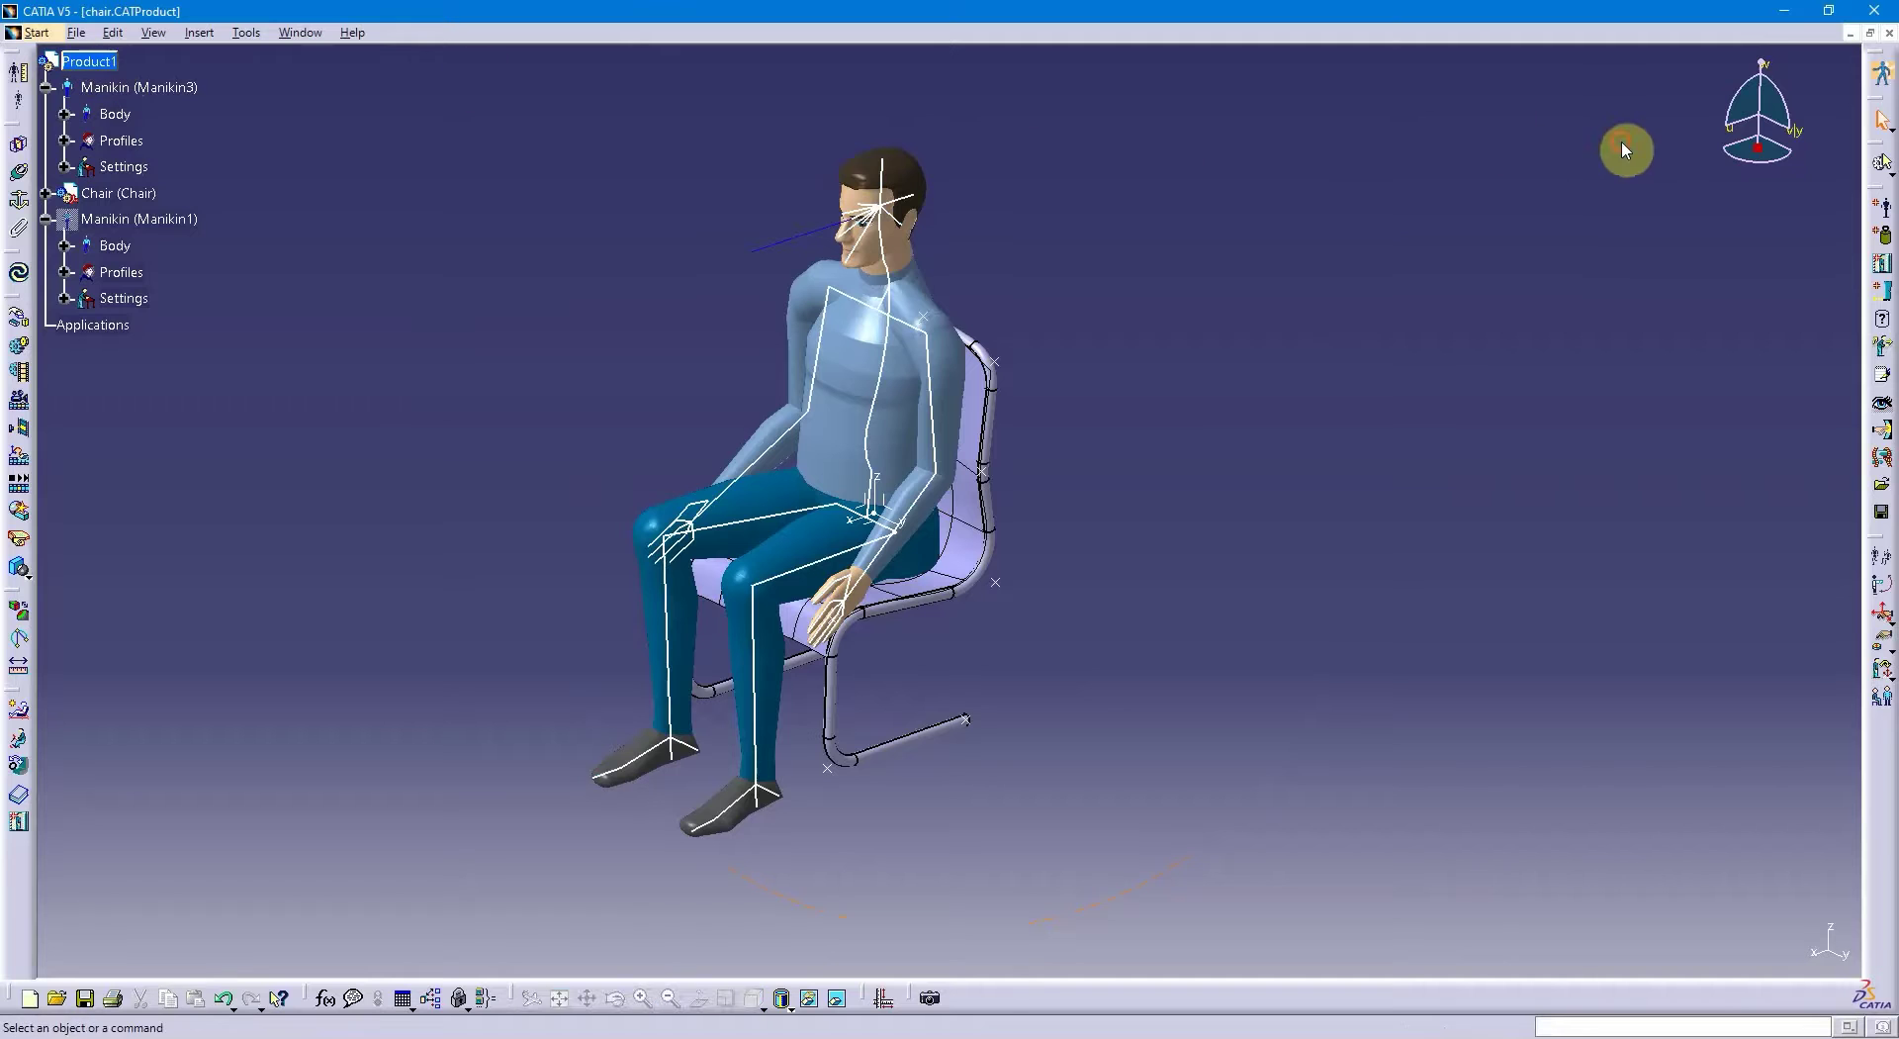
left_click(139, 88)
left_click(543, 172)
left_click(148, 87)
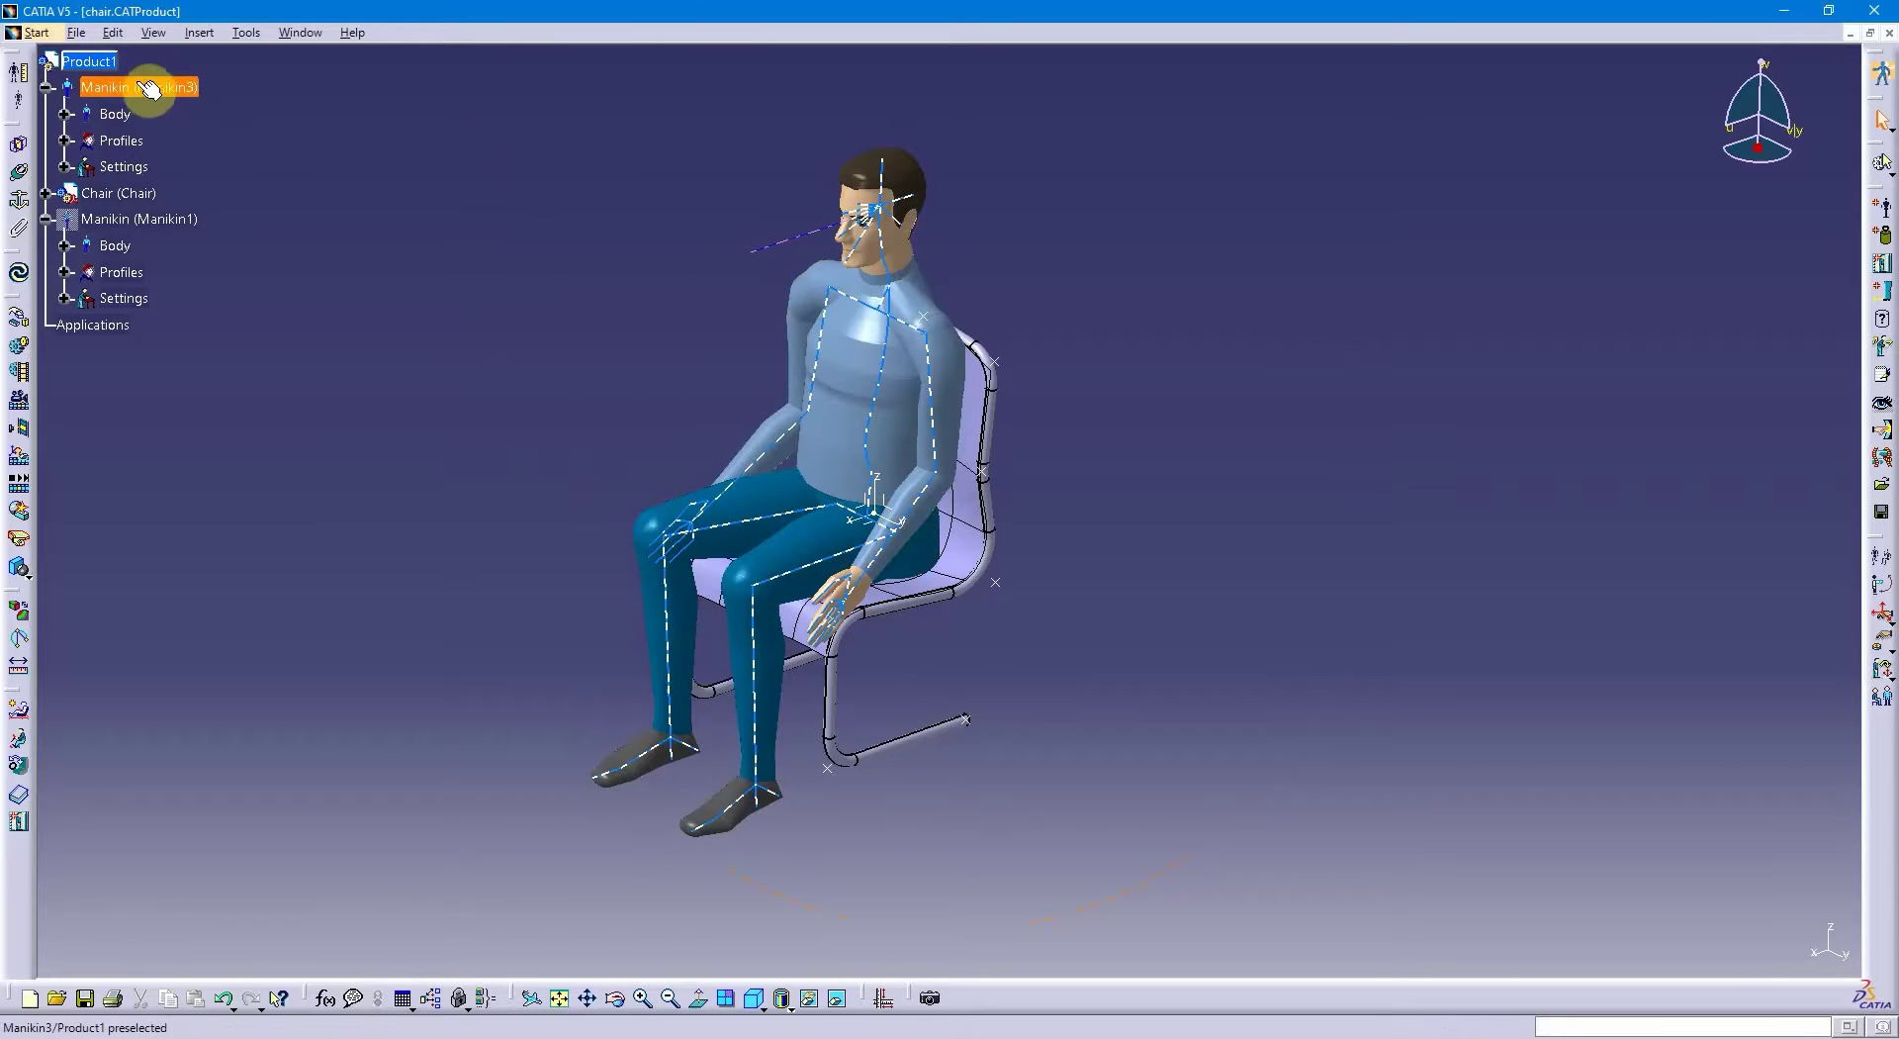
left_click(313, 348)
left_click(149, 196)
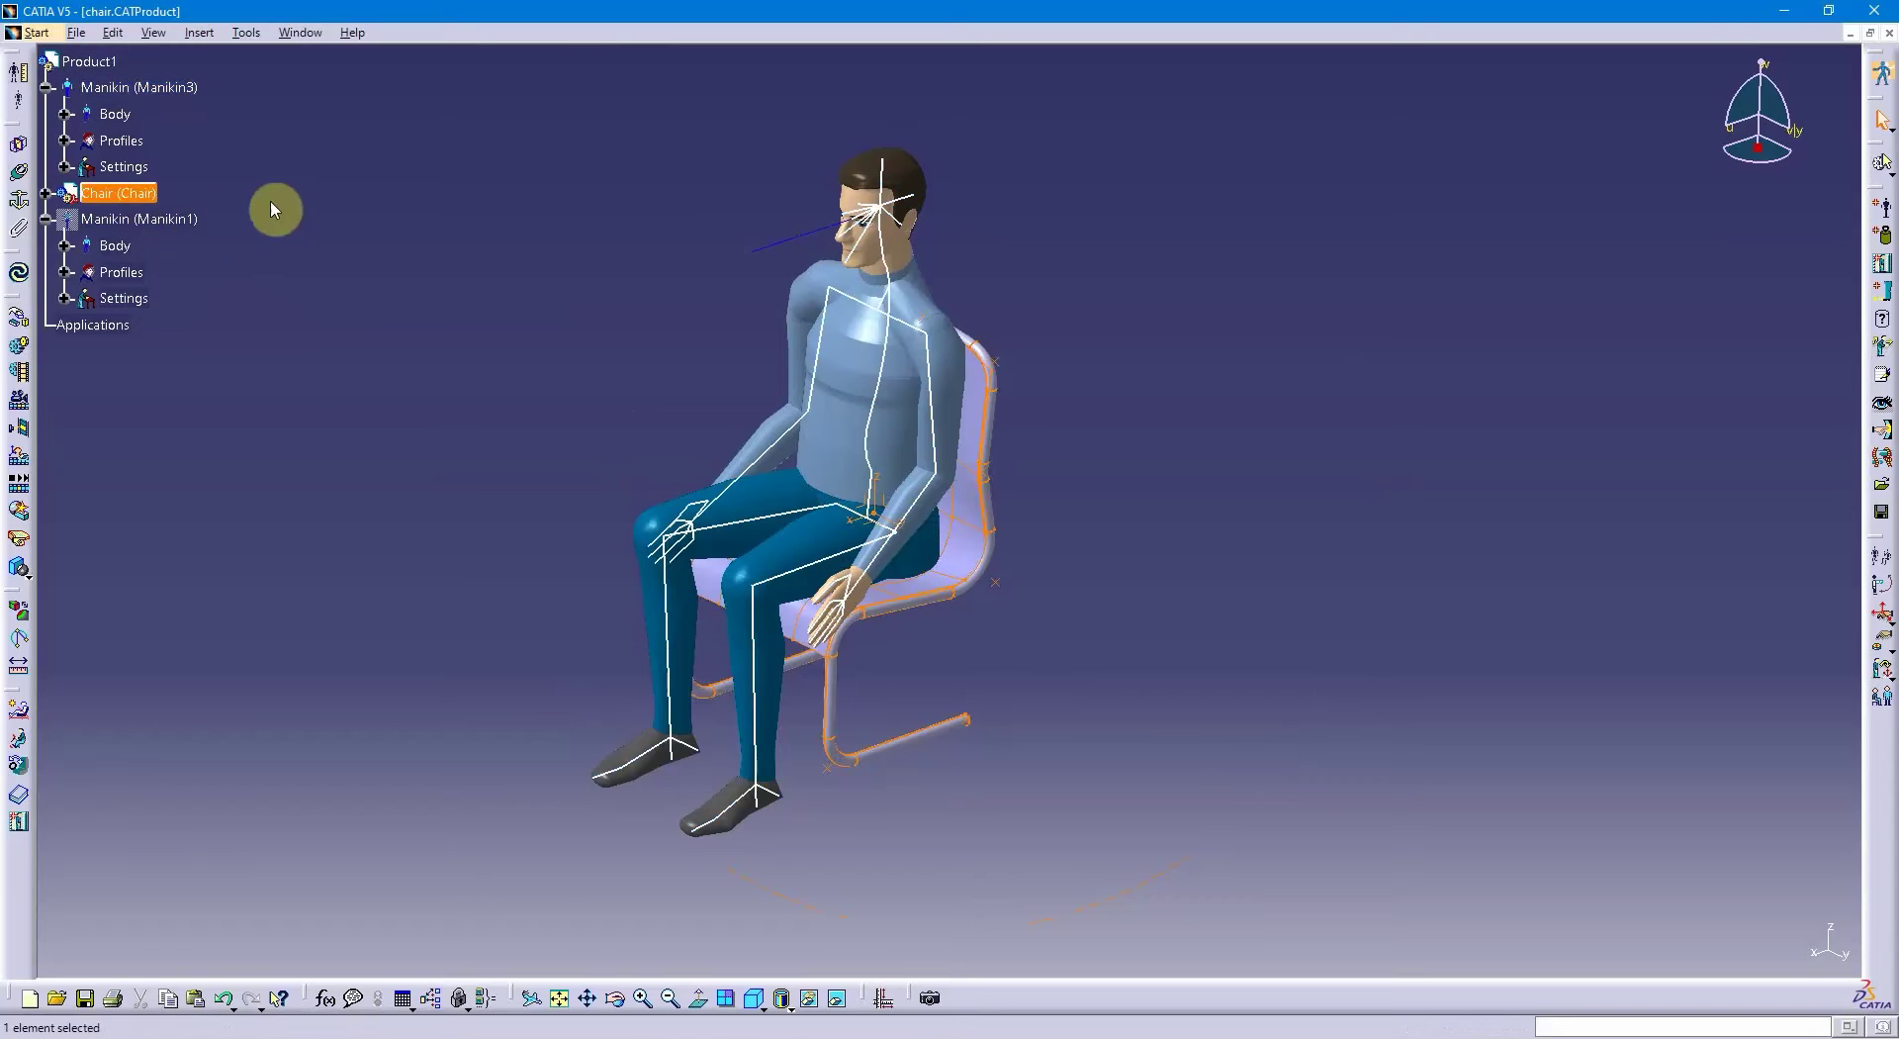
- Select Product1 and snap the compass onto the manikin's lower back to reposition it
left_click(171, 91)
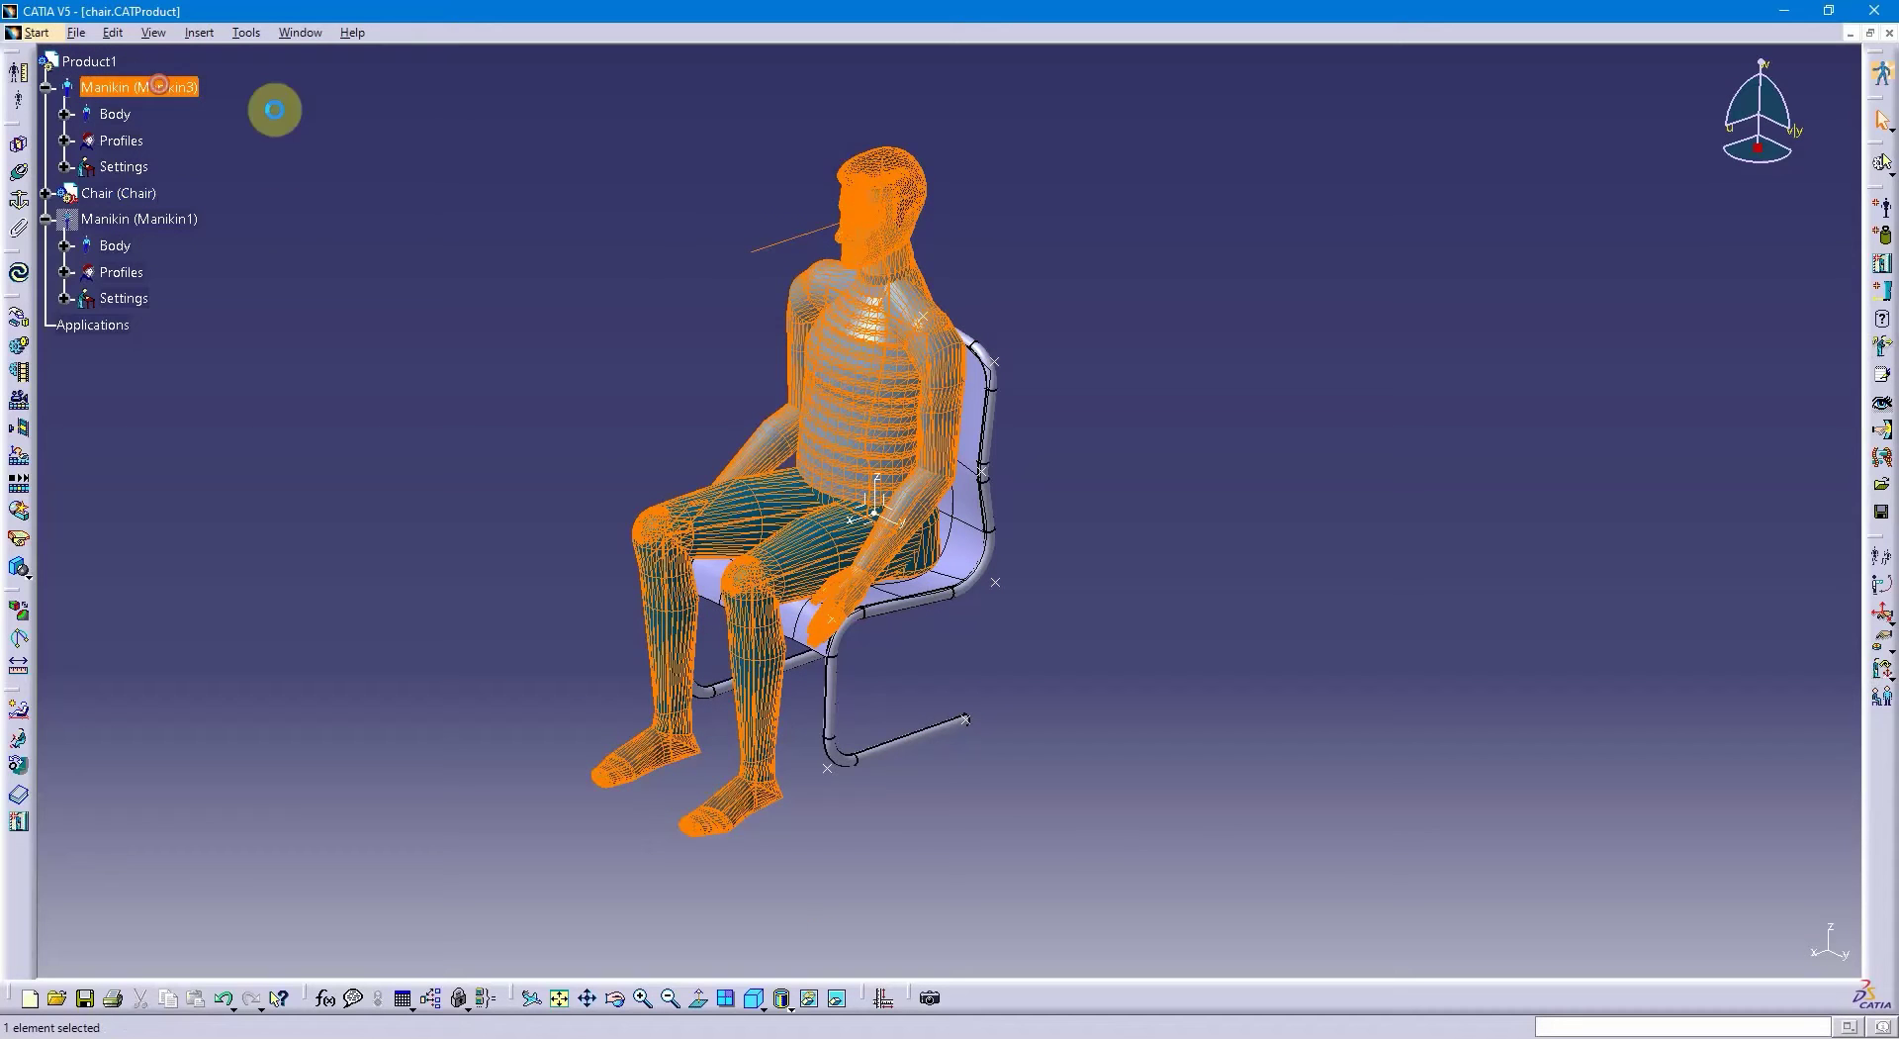
left_click(372, 148)
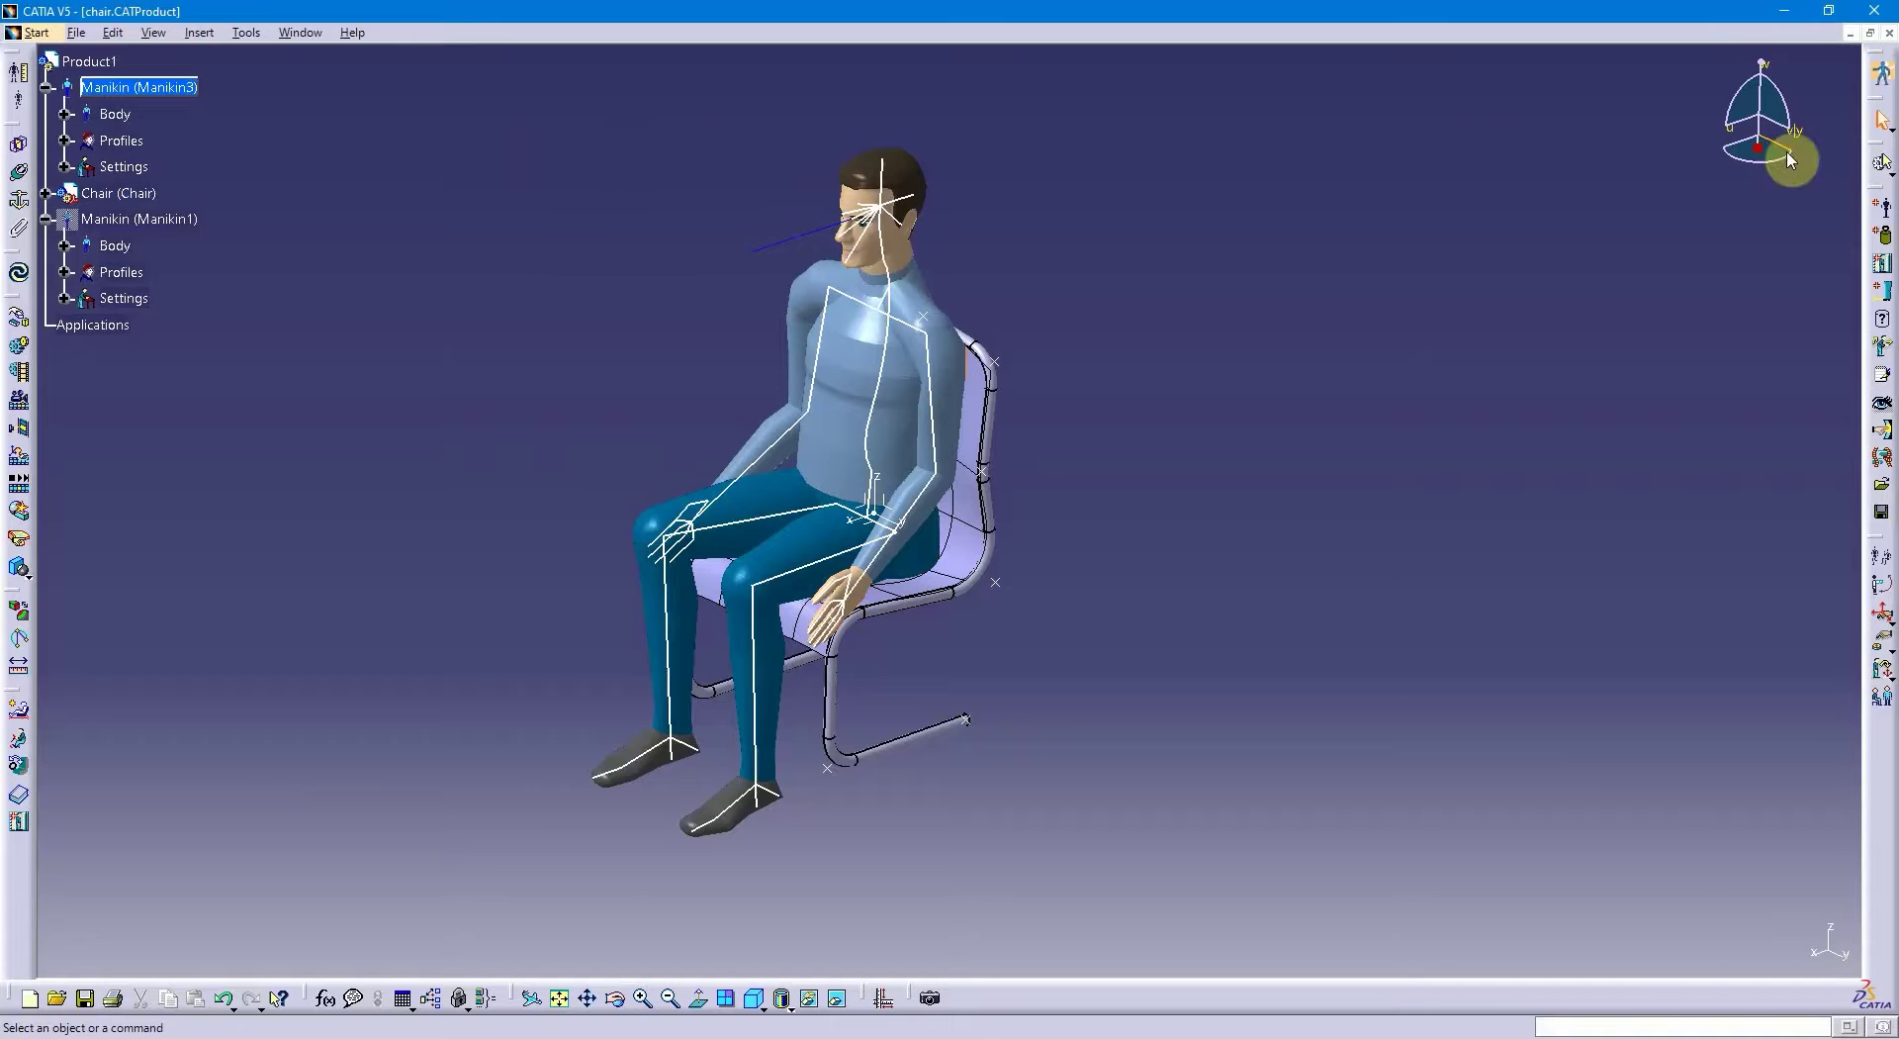
left_click(104, 63)
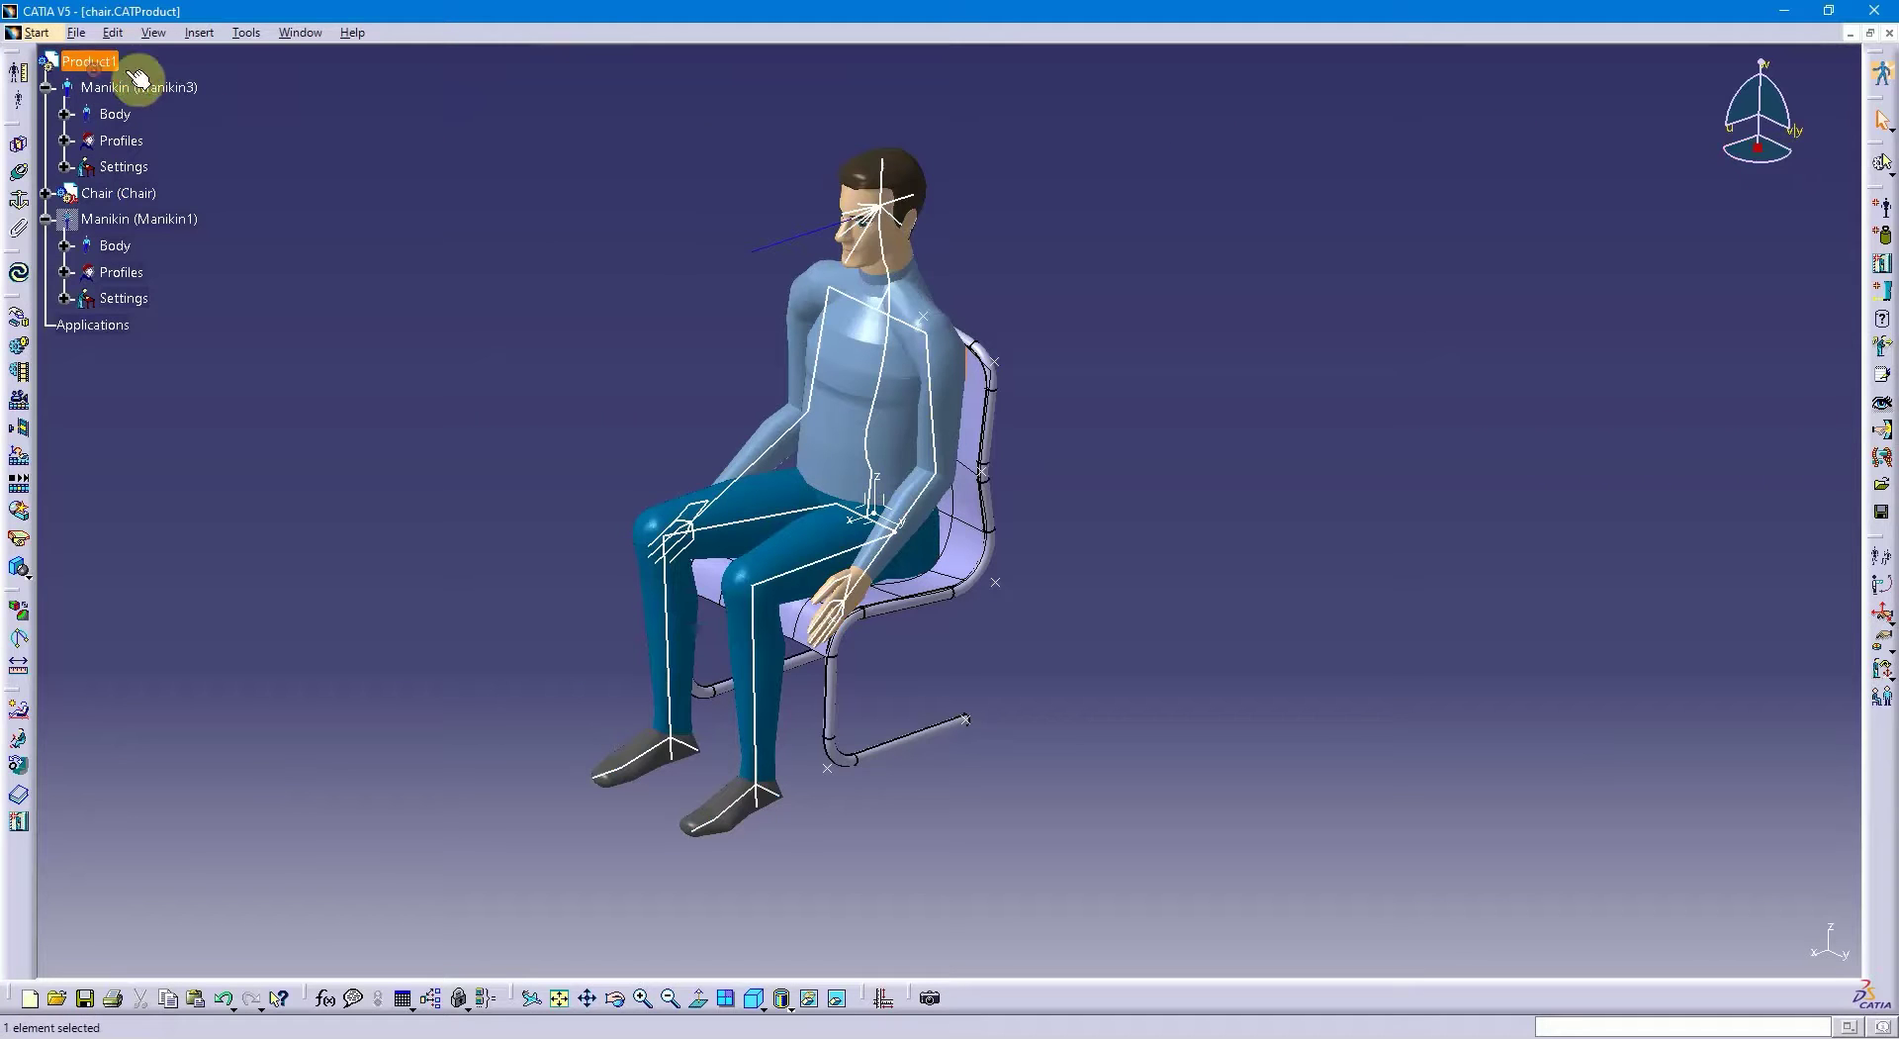
left_click(1114, 135)
mouse_move(1753, 151)
left_mouse_down()
mouse_move(851, 440)
mouse_move(897, 510)
mouse_move(829, 525)
left_mouse_up()
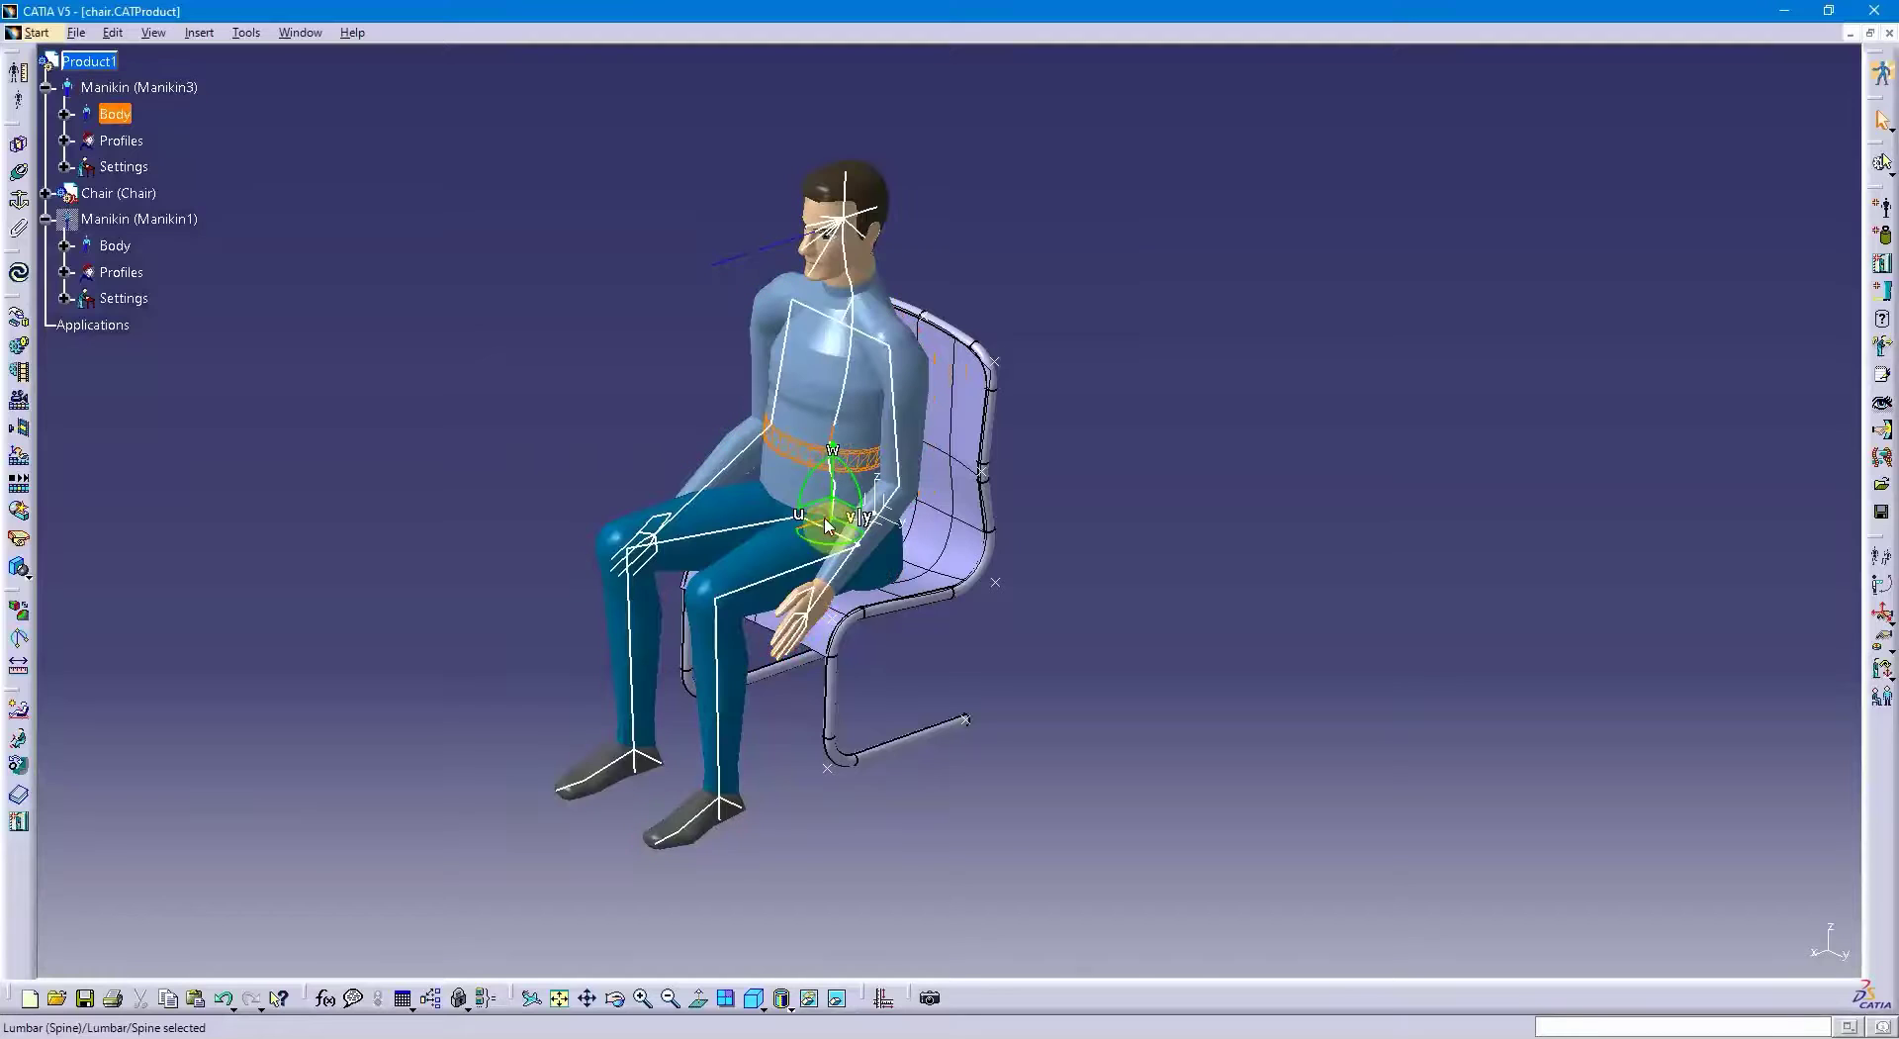
- In the Posture Editor, extend the lumbar to -8.464deg and the thoracic spine to -3.219deg
left_click(1523, 302)
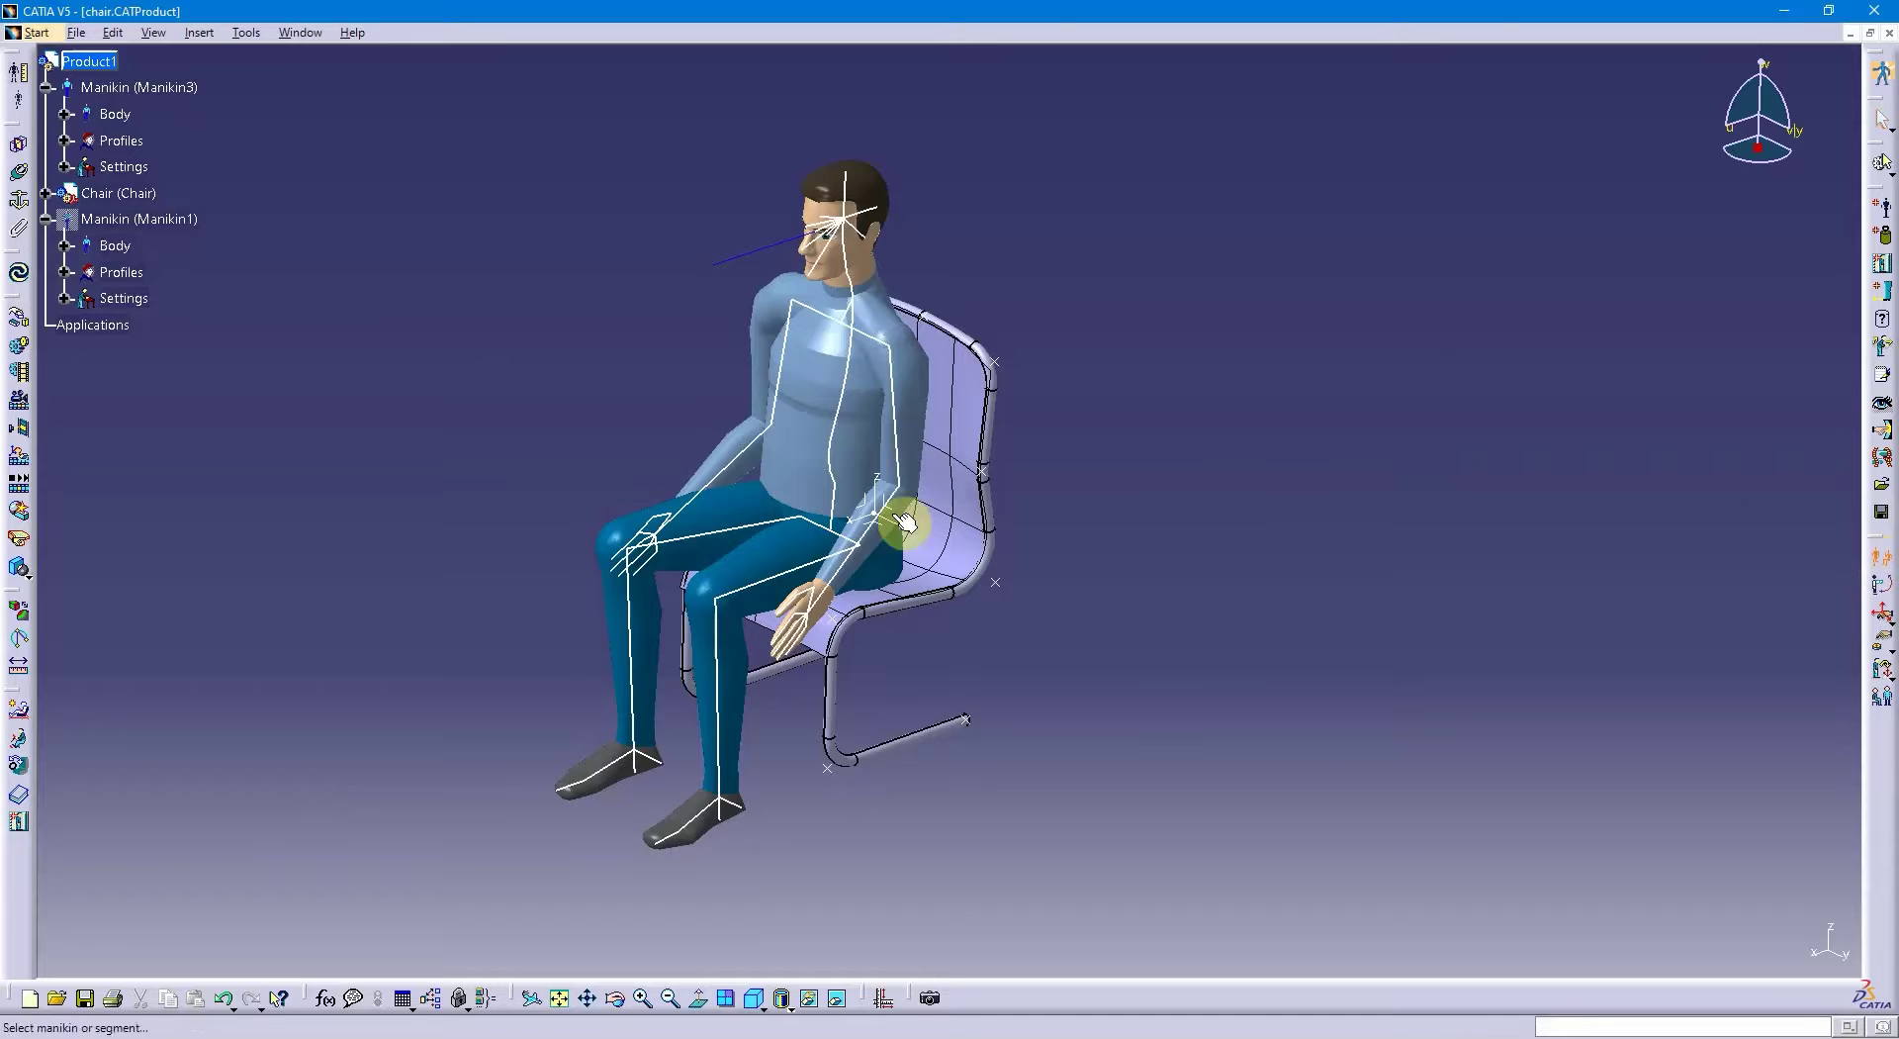
left_click(809, 453)
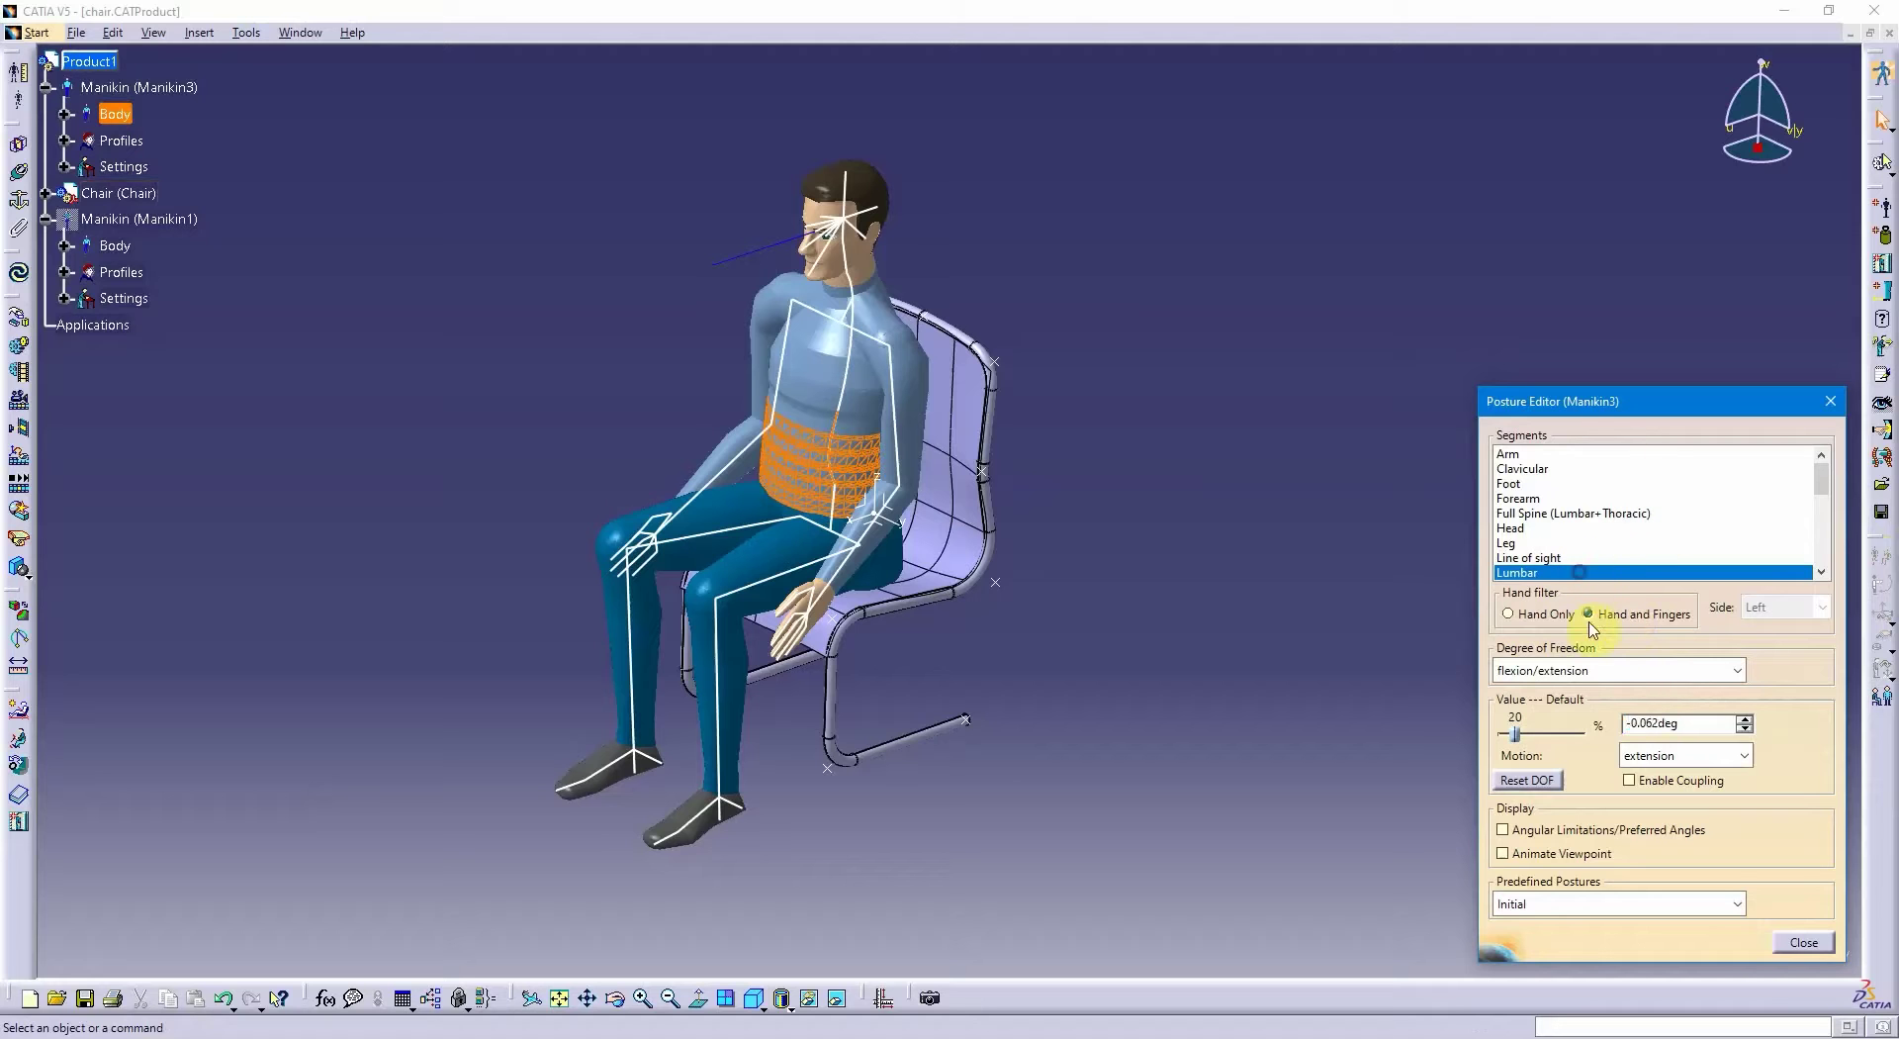
left_click_drag(1518, 737, 1500, 732)
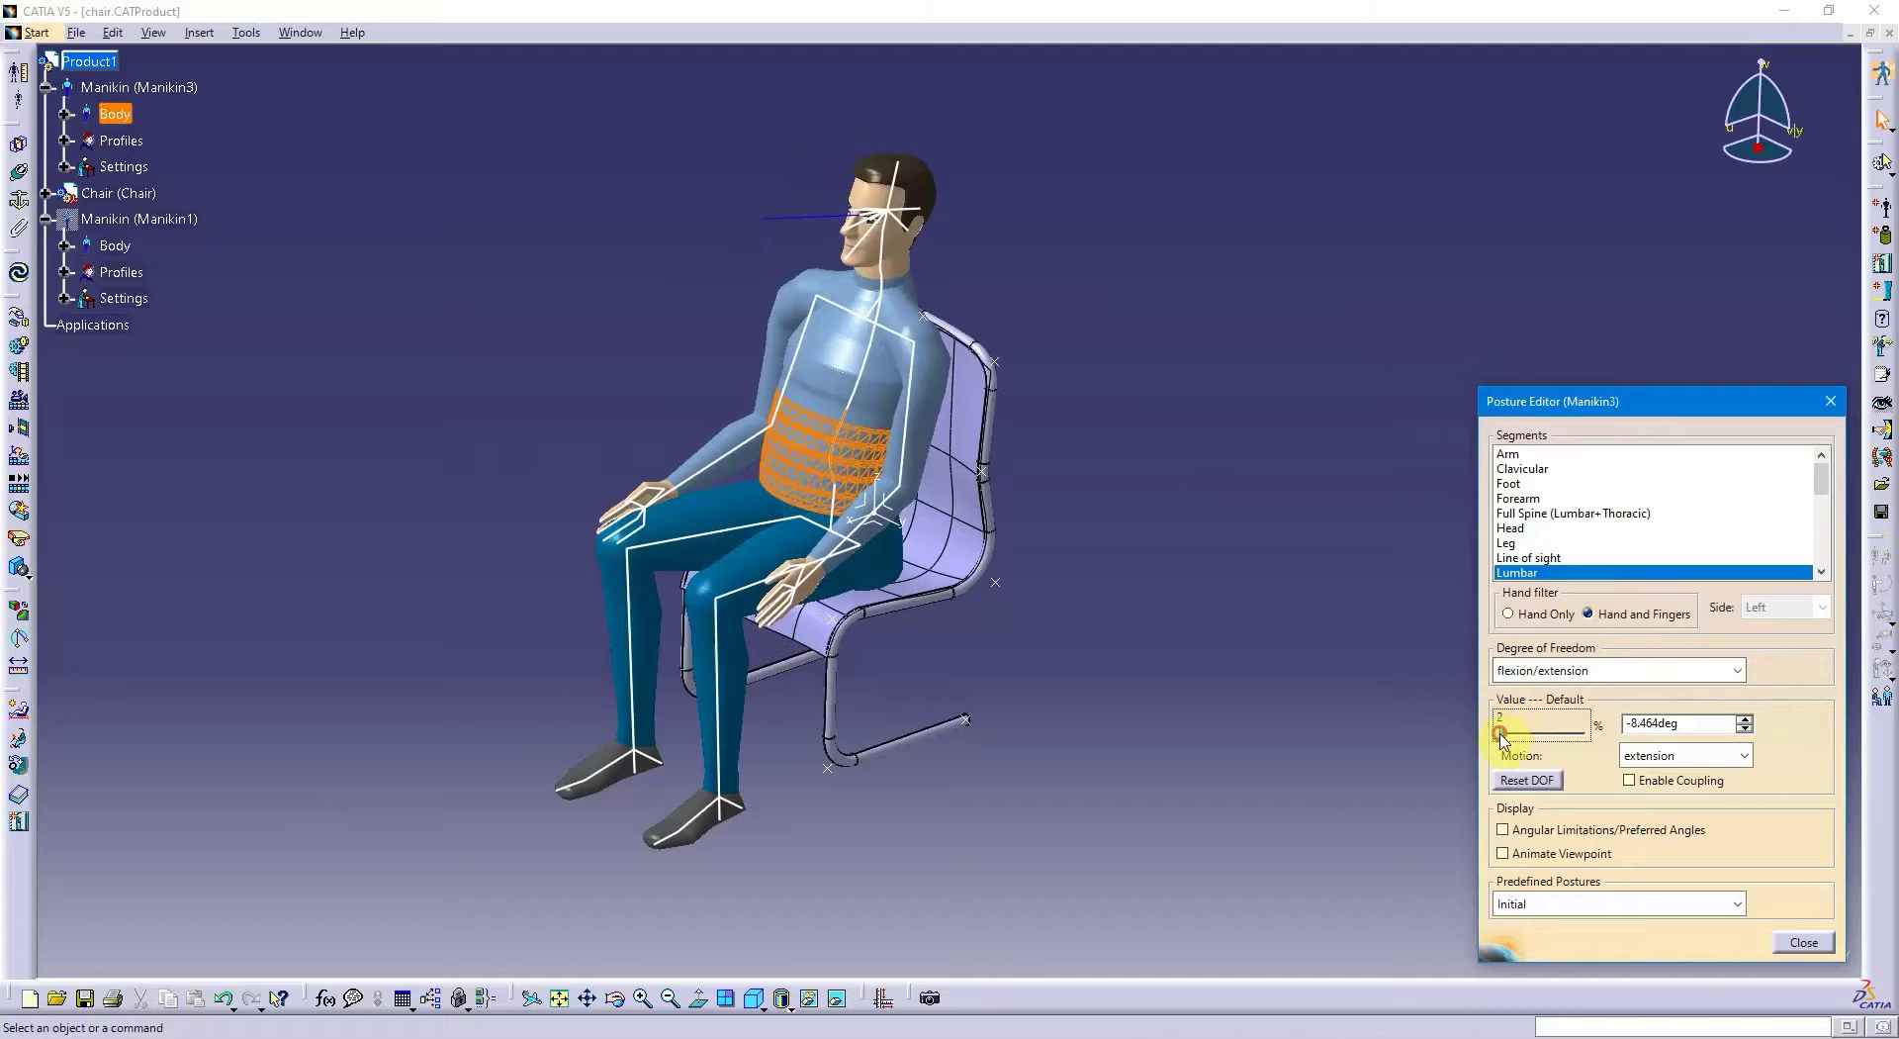
scroll(1540, 525, "down", 2)
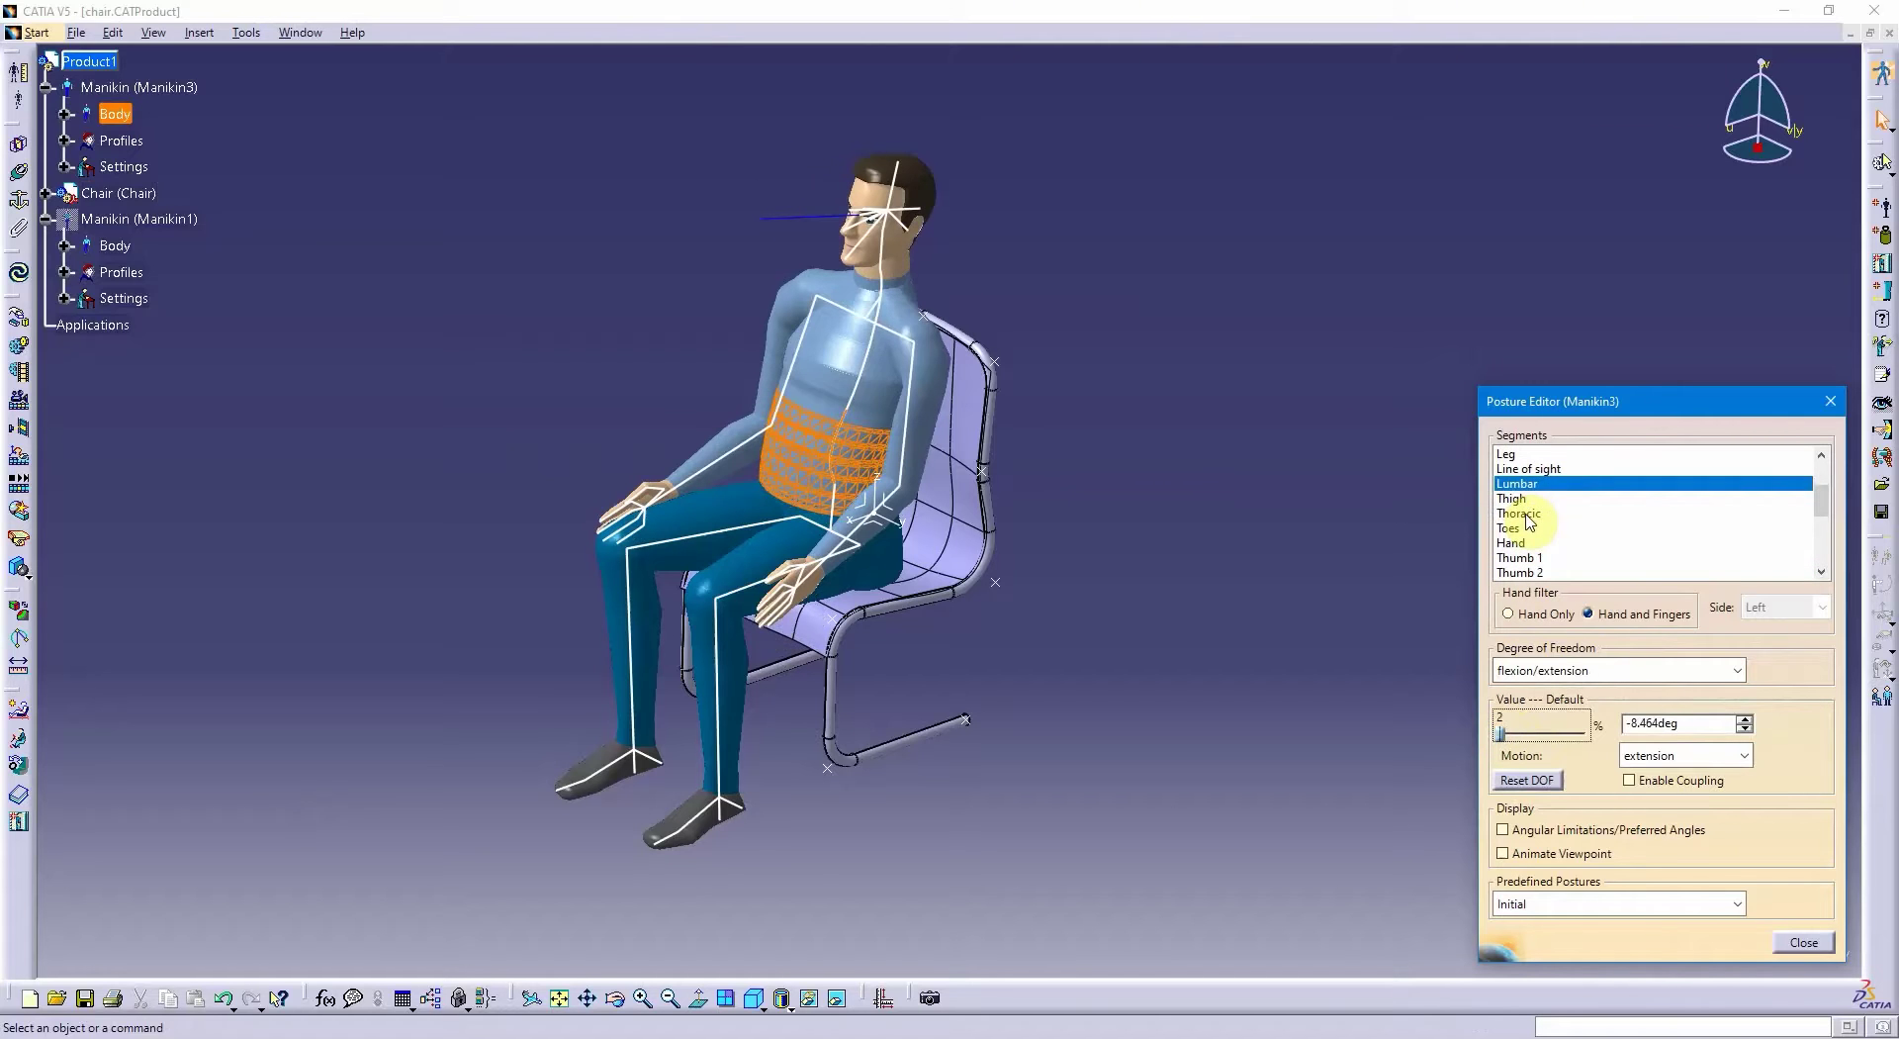
left_click(1533, 514)
left_click_drag(1535, 732, 1526, 737)
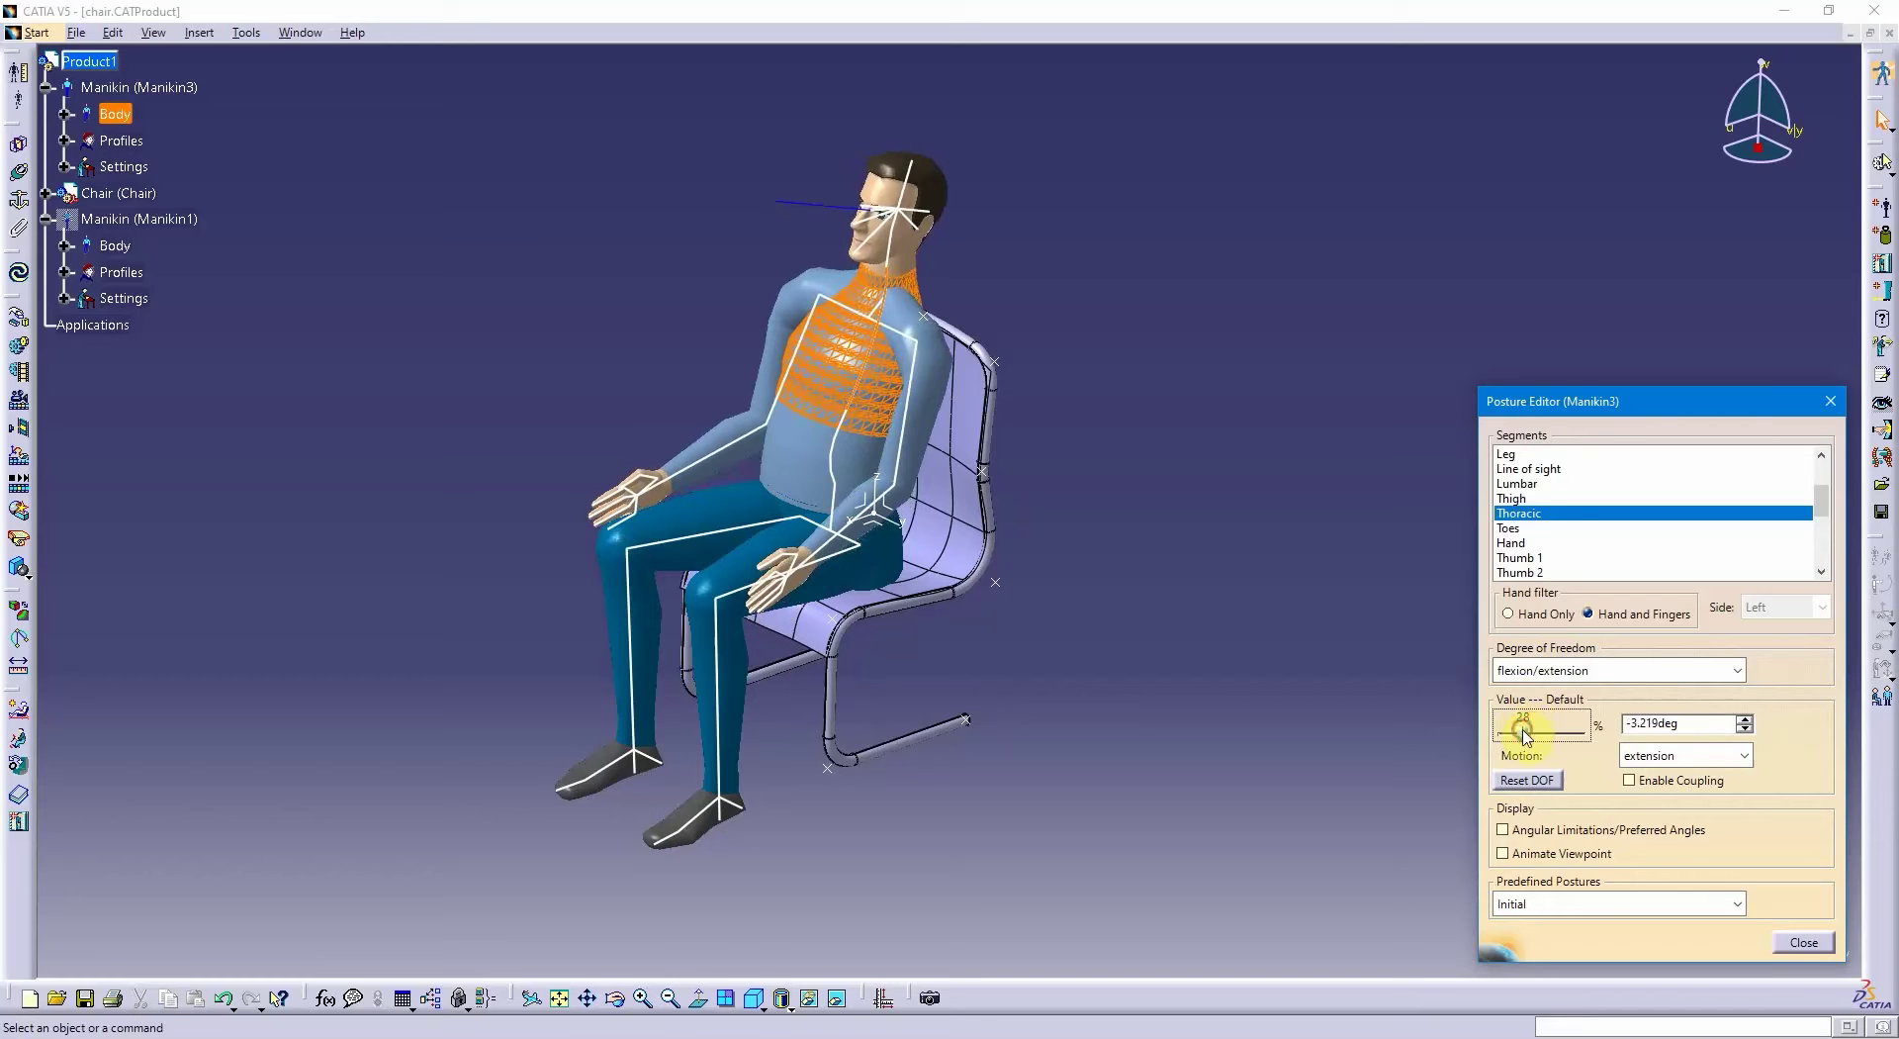
- Lower both the right and left thighs using Thigh flexion
left_click(1532, 500)
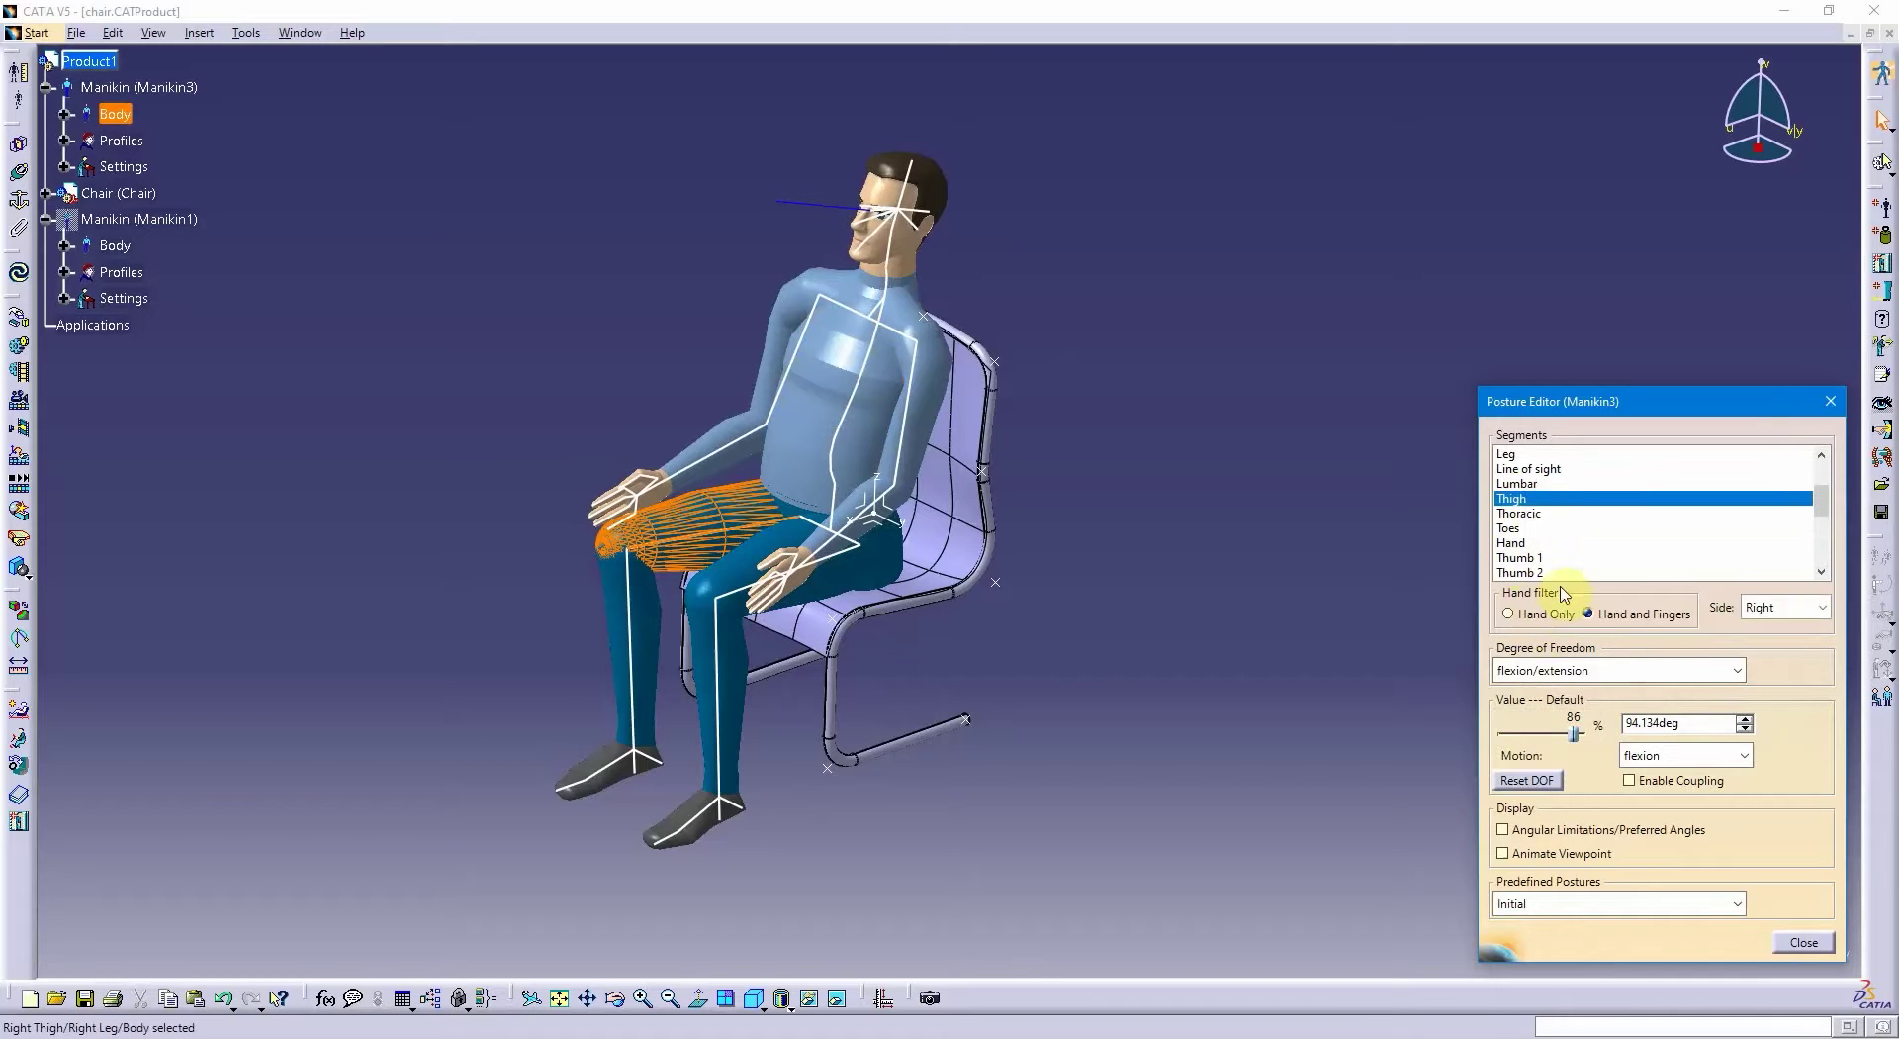
left_click_drag(1574, 737, 1564, 742)
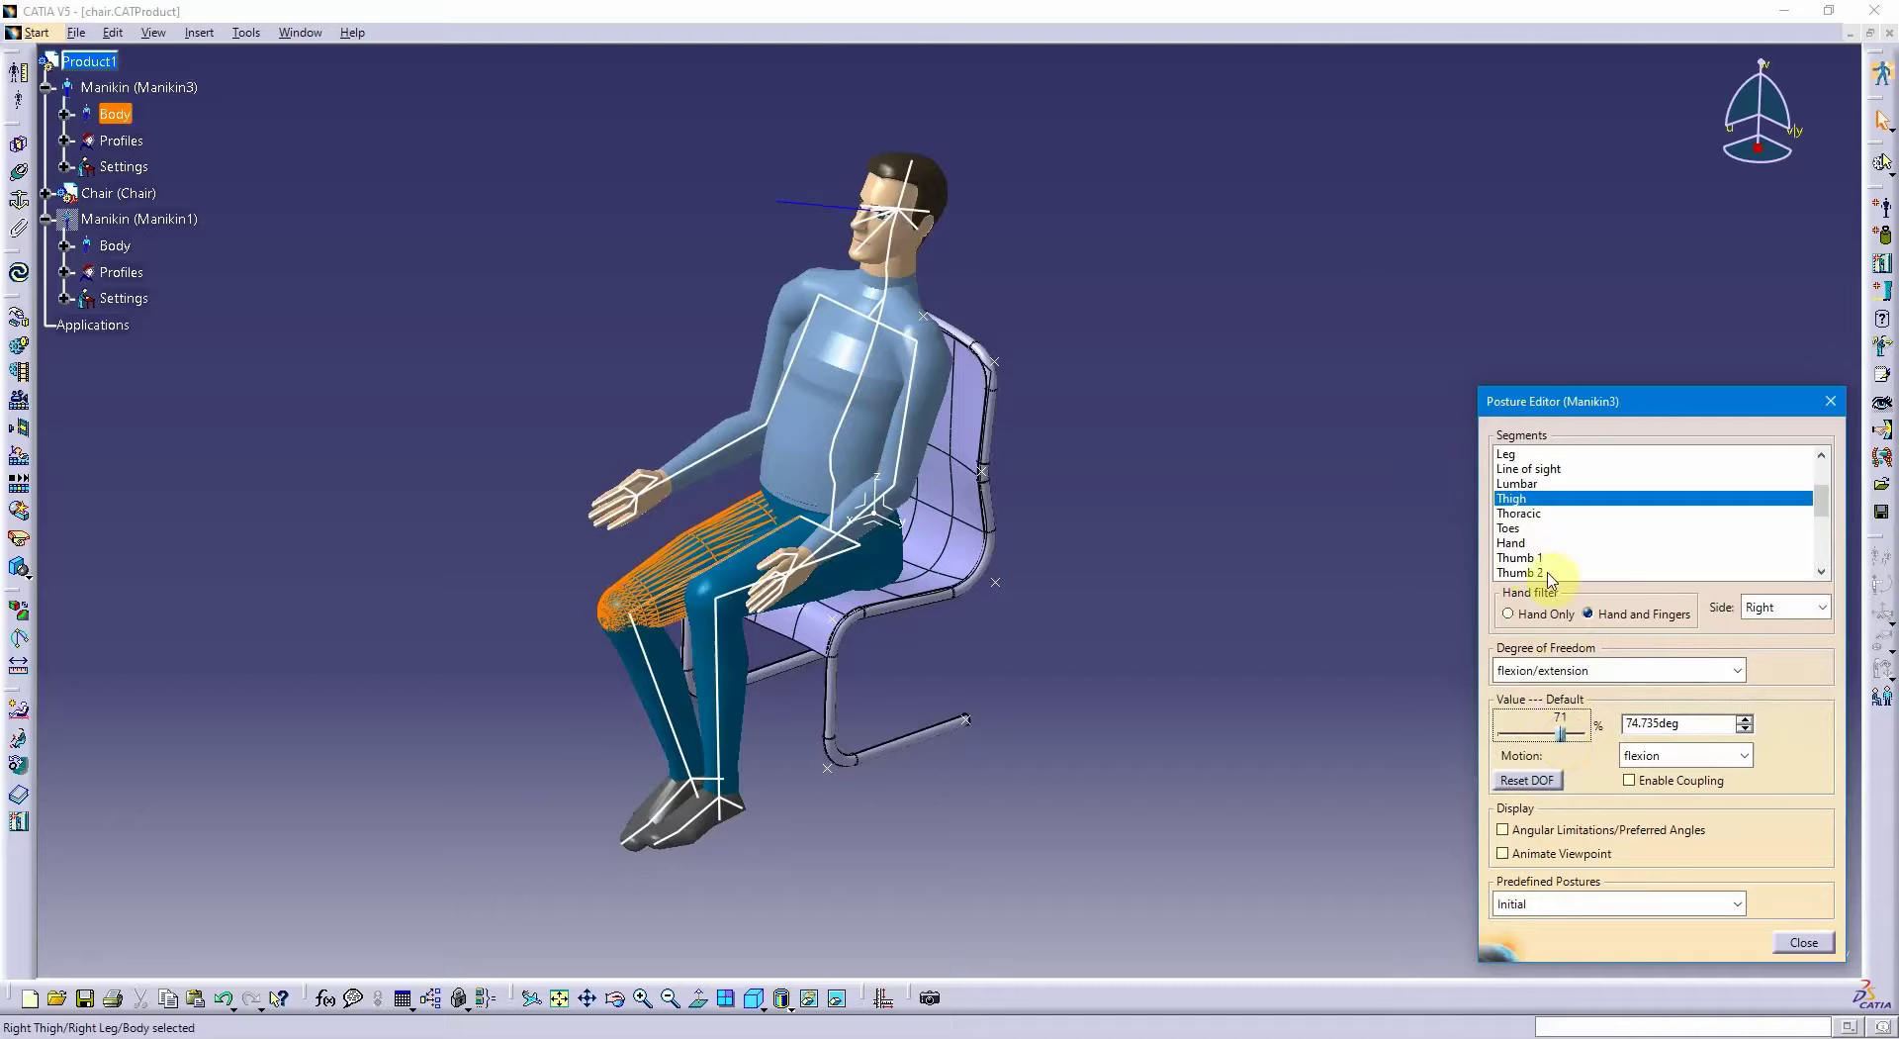
left_click(1793, 608)
left_click(1785, 629)
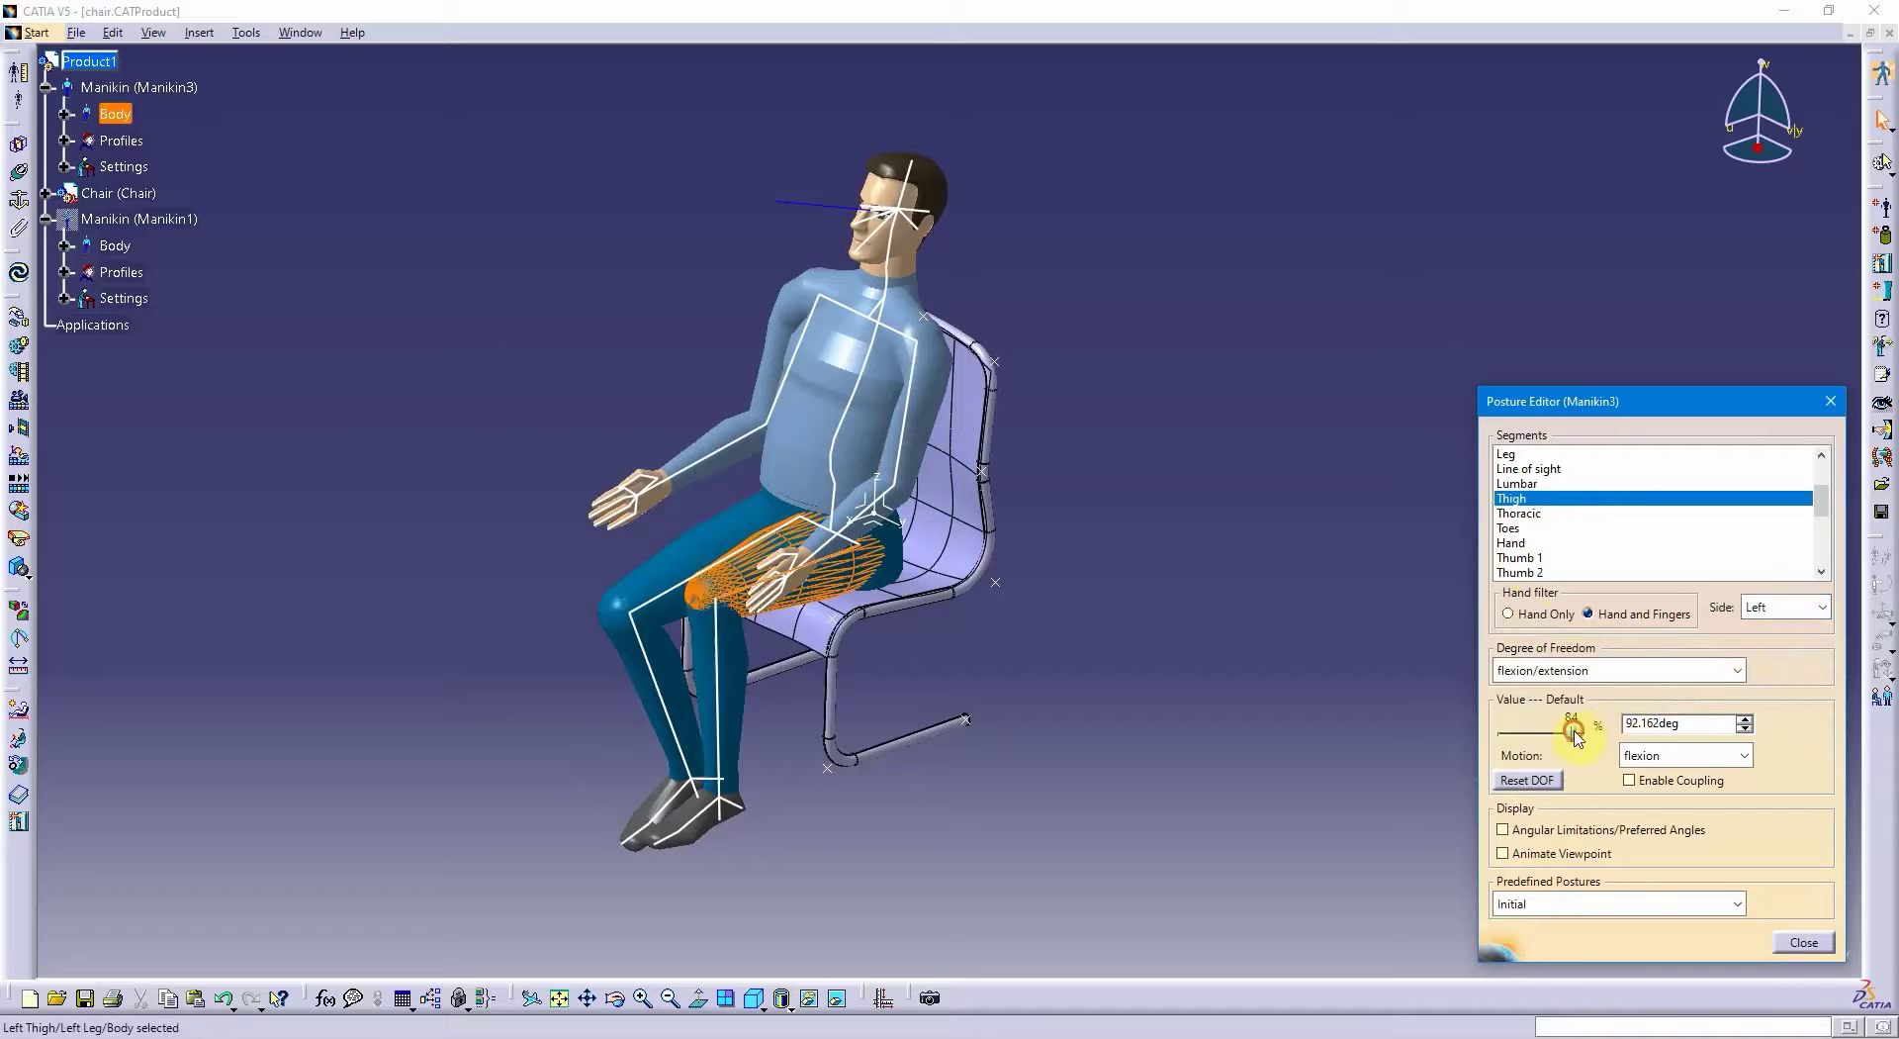
left_click_drag(1575, 737, 1557, 735)
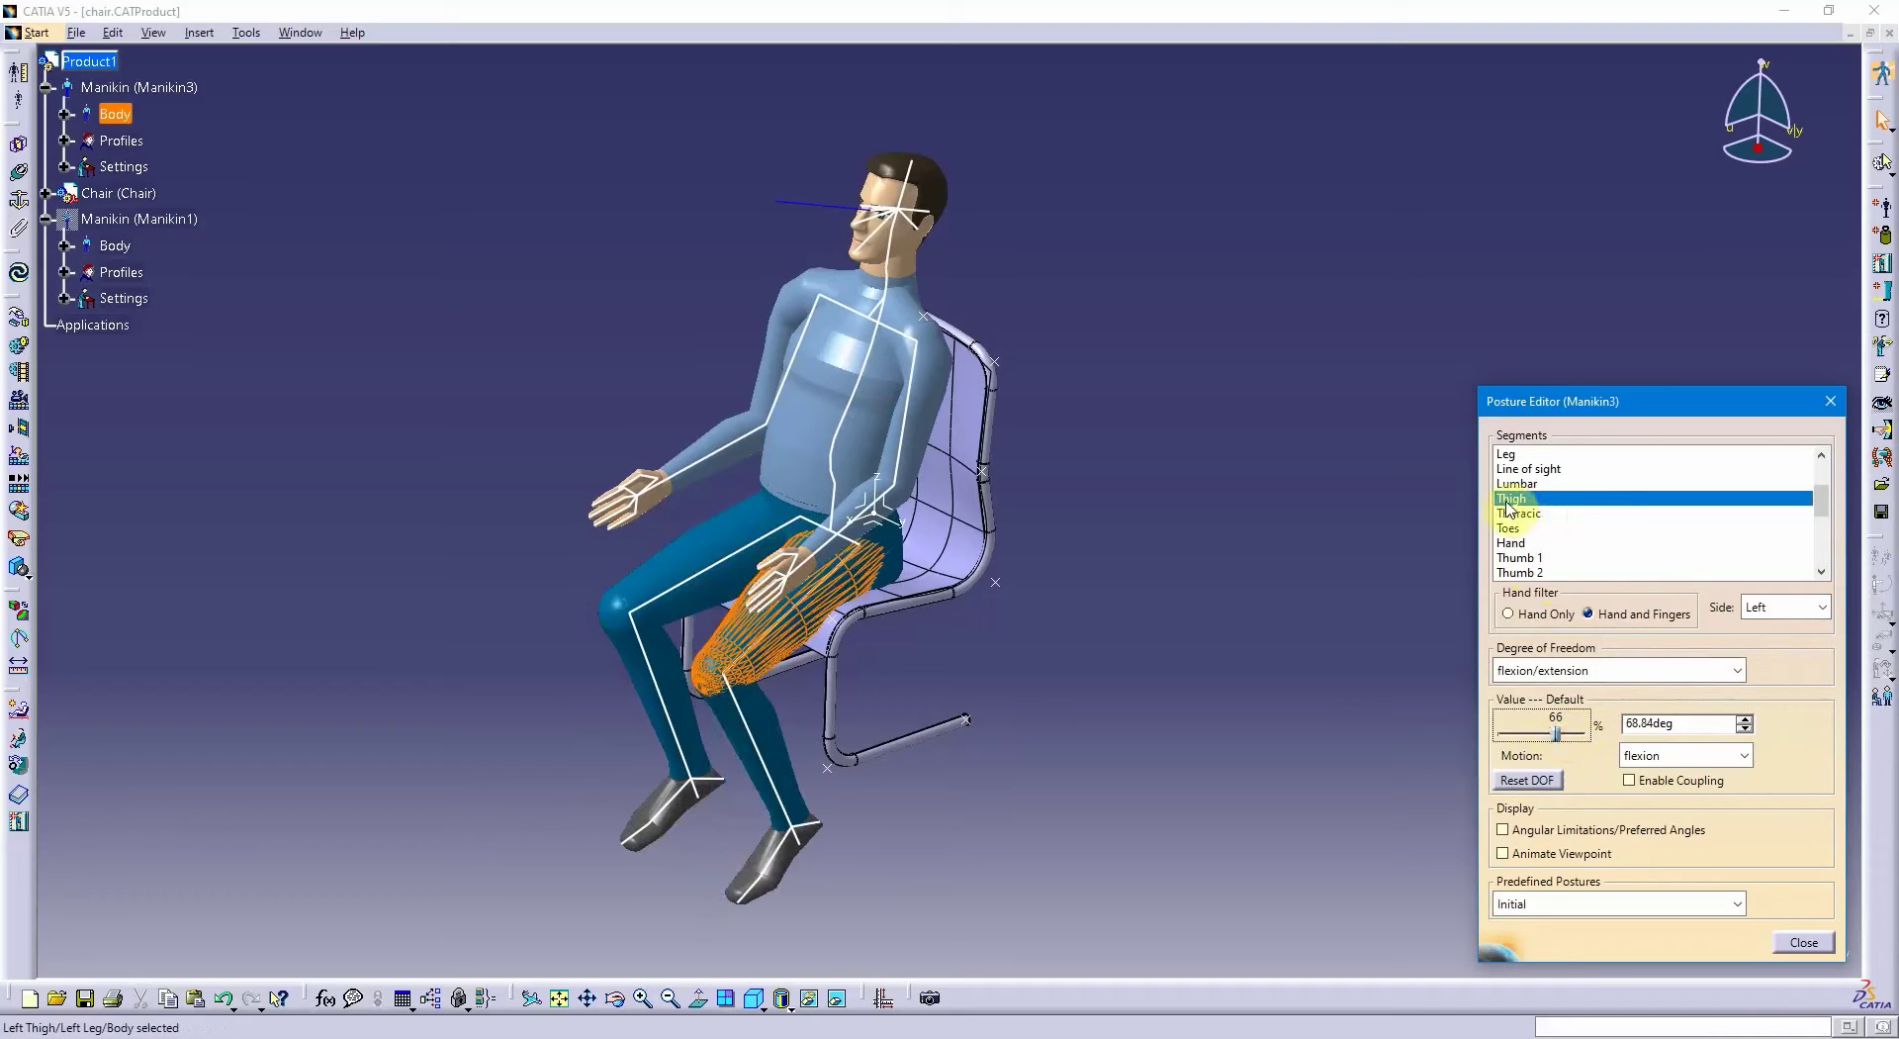
- Stretch the left leg to 10.624deg, raise the right thigh to 95.341deg, and close the editor
left_click(1510, 454)
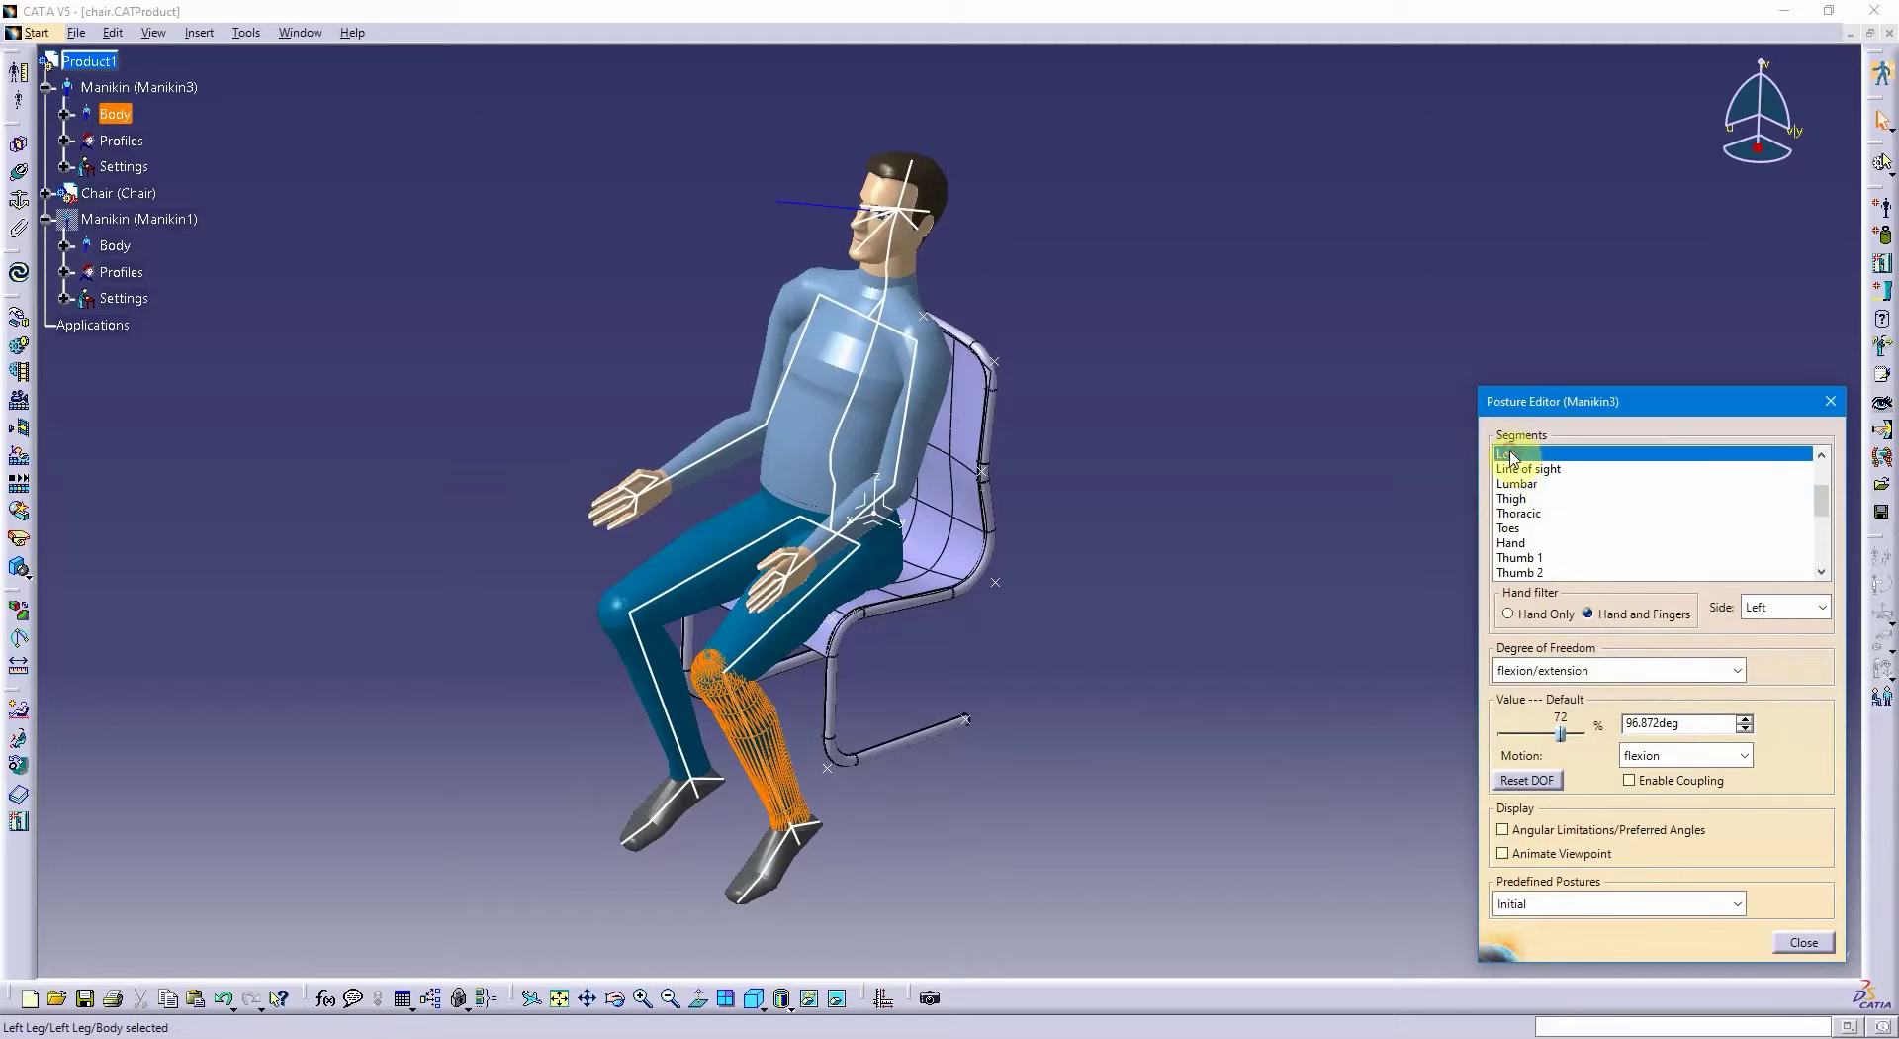
left_click_drag(1560, 740, 1505, 736)
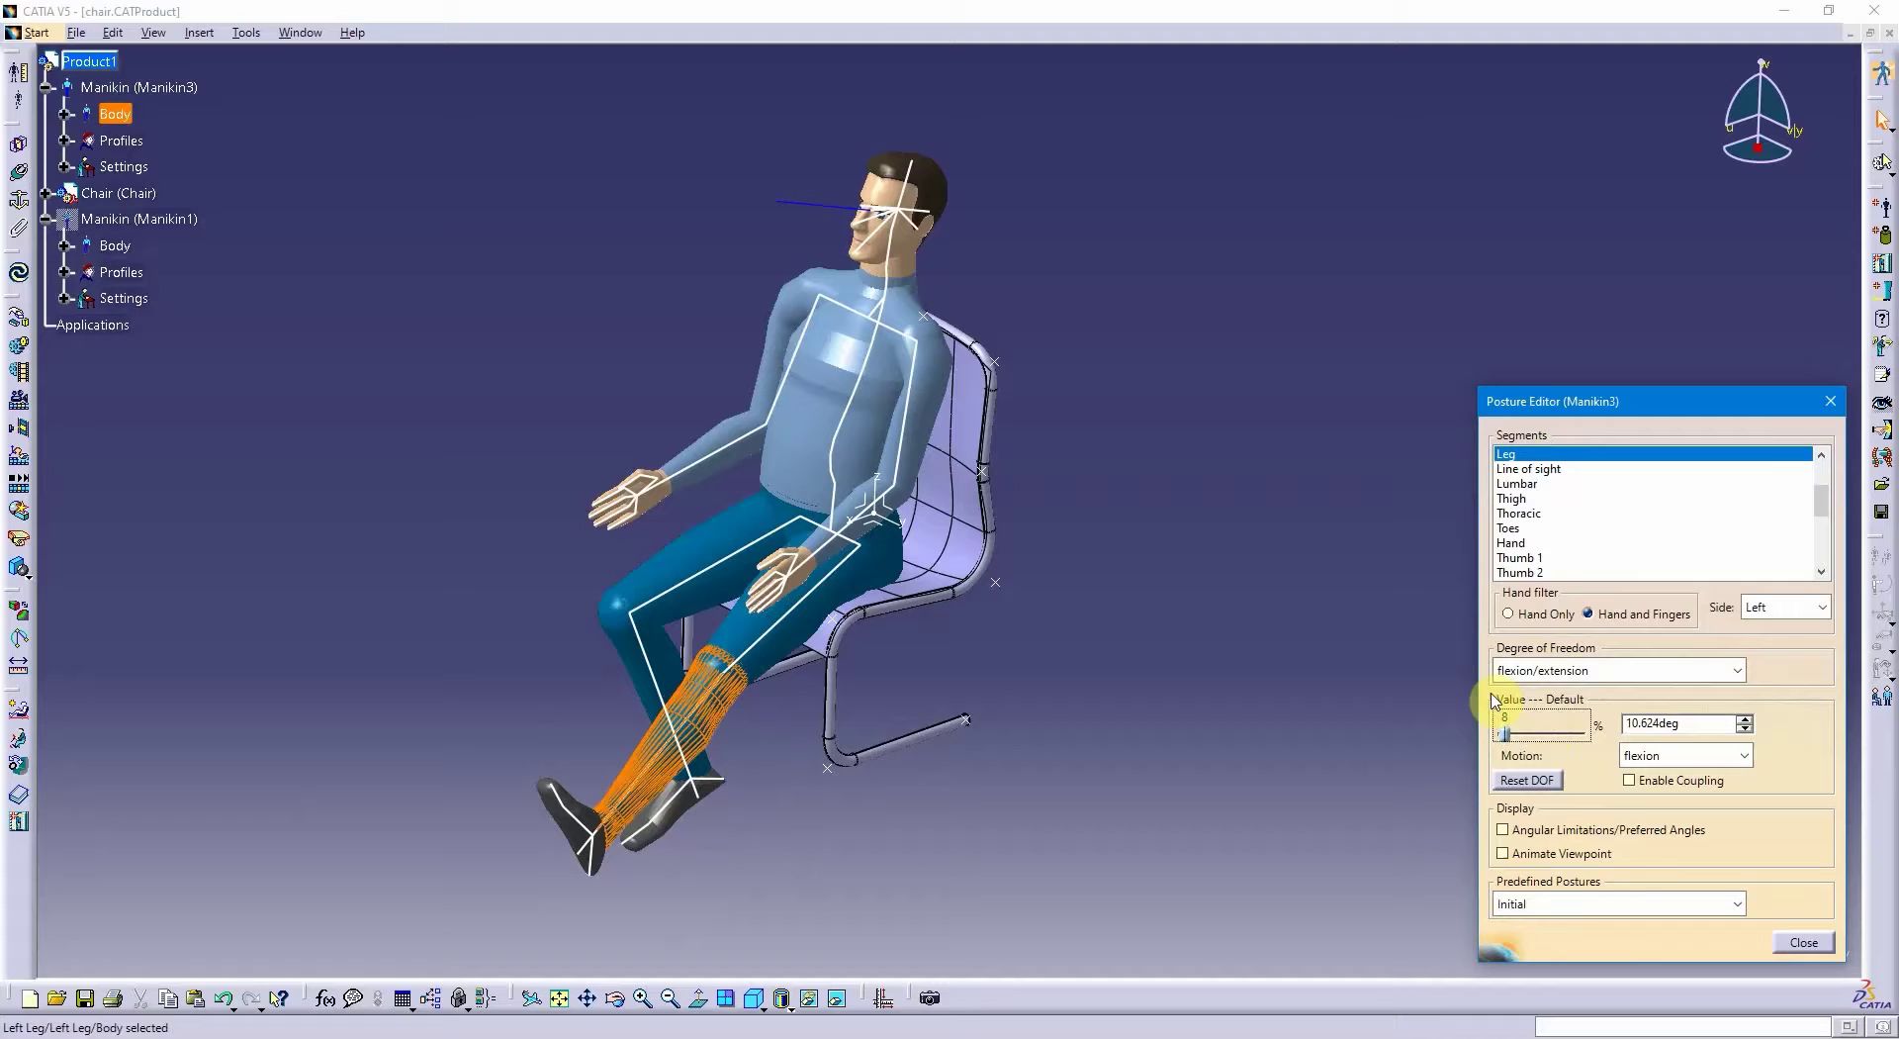
left_click(719, 552)
left_click_drag(1563, 733, 1577, 735)
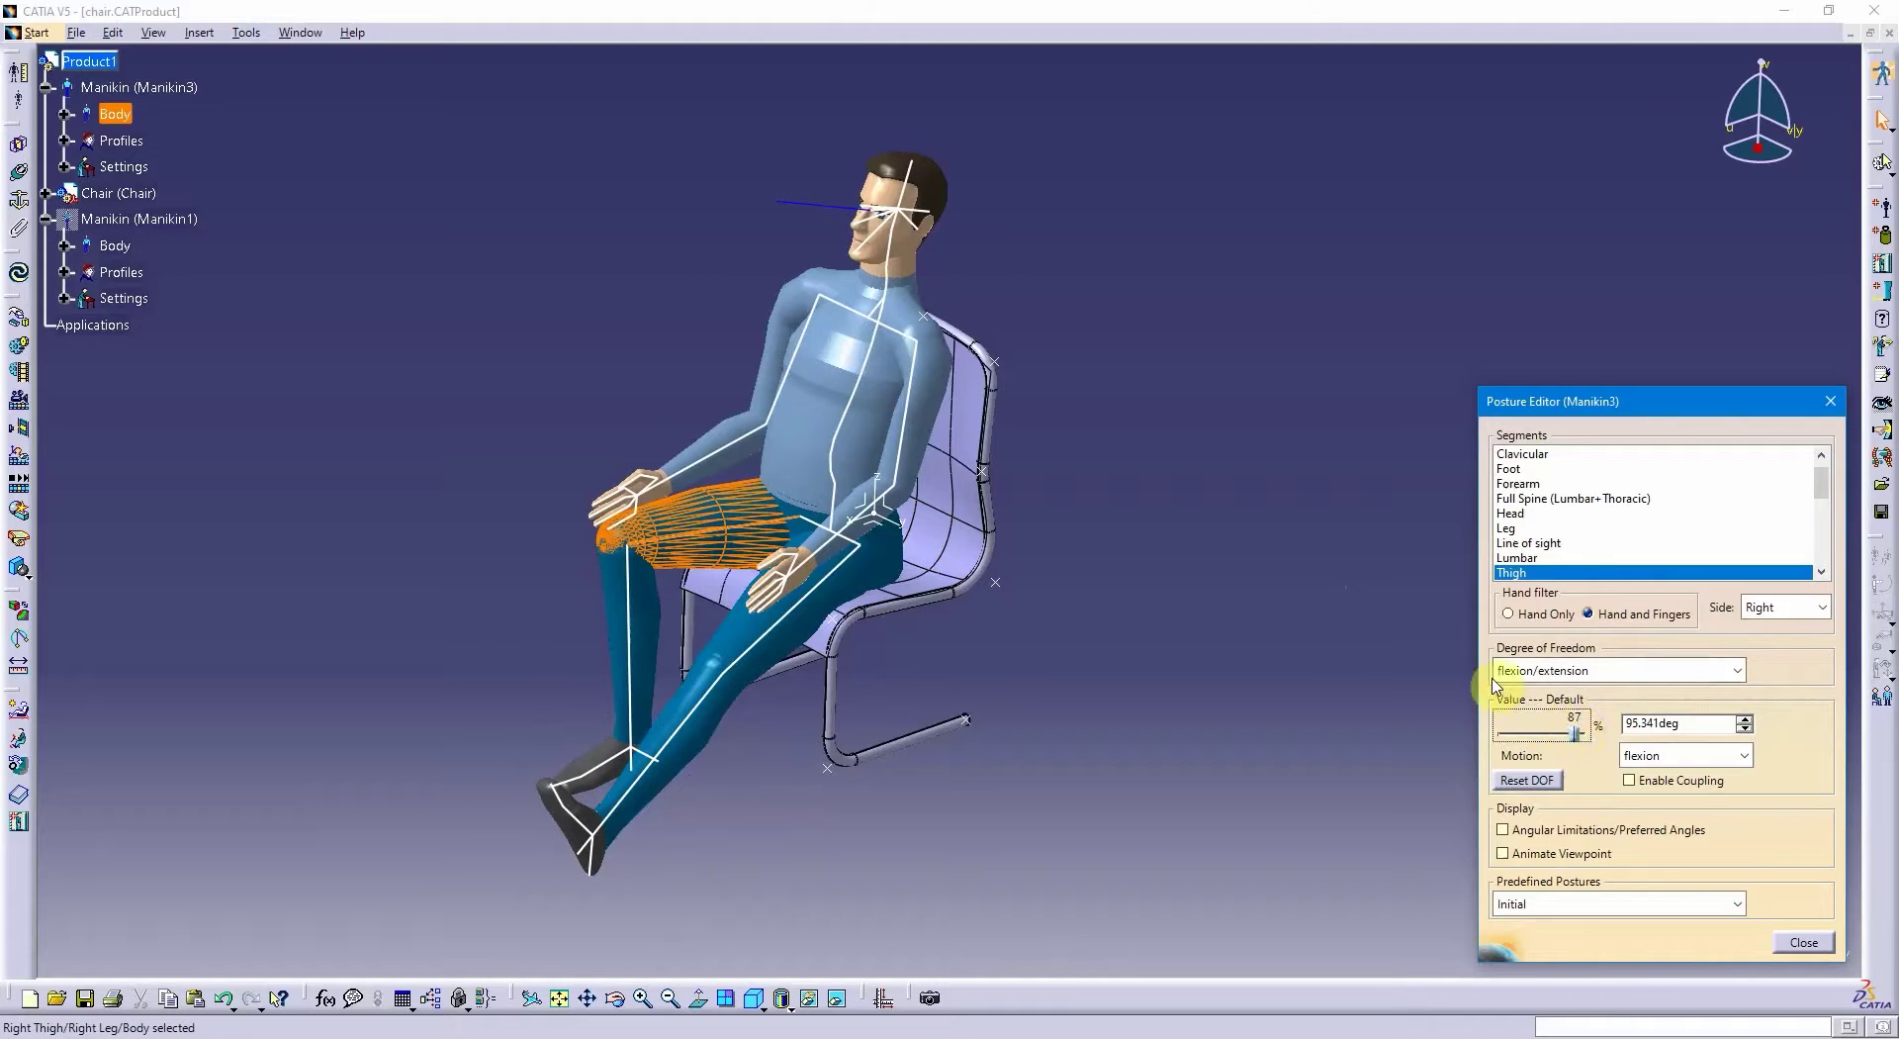
left_click(1806, 946)
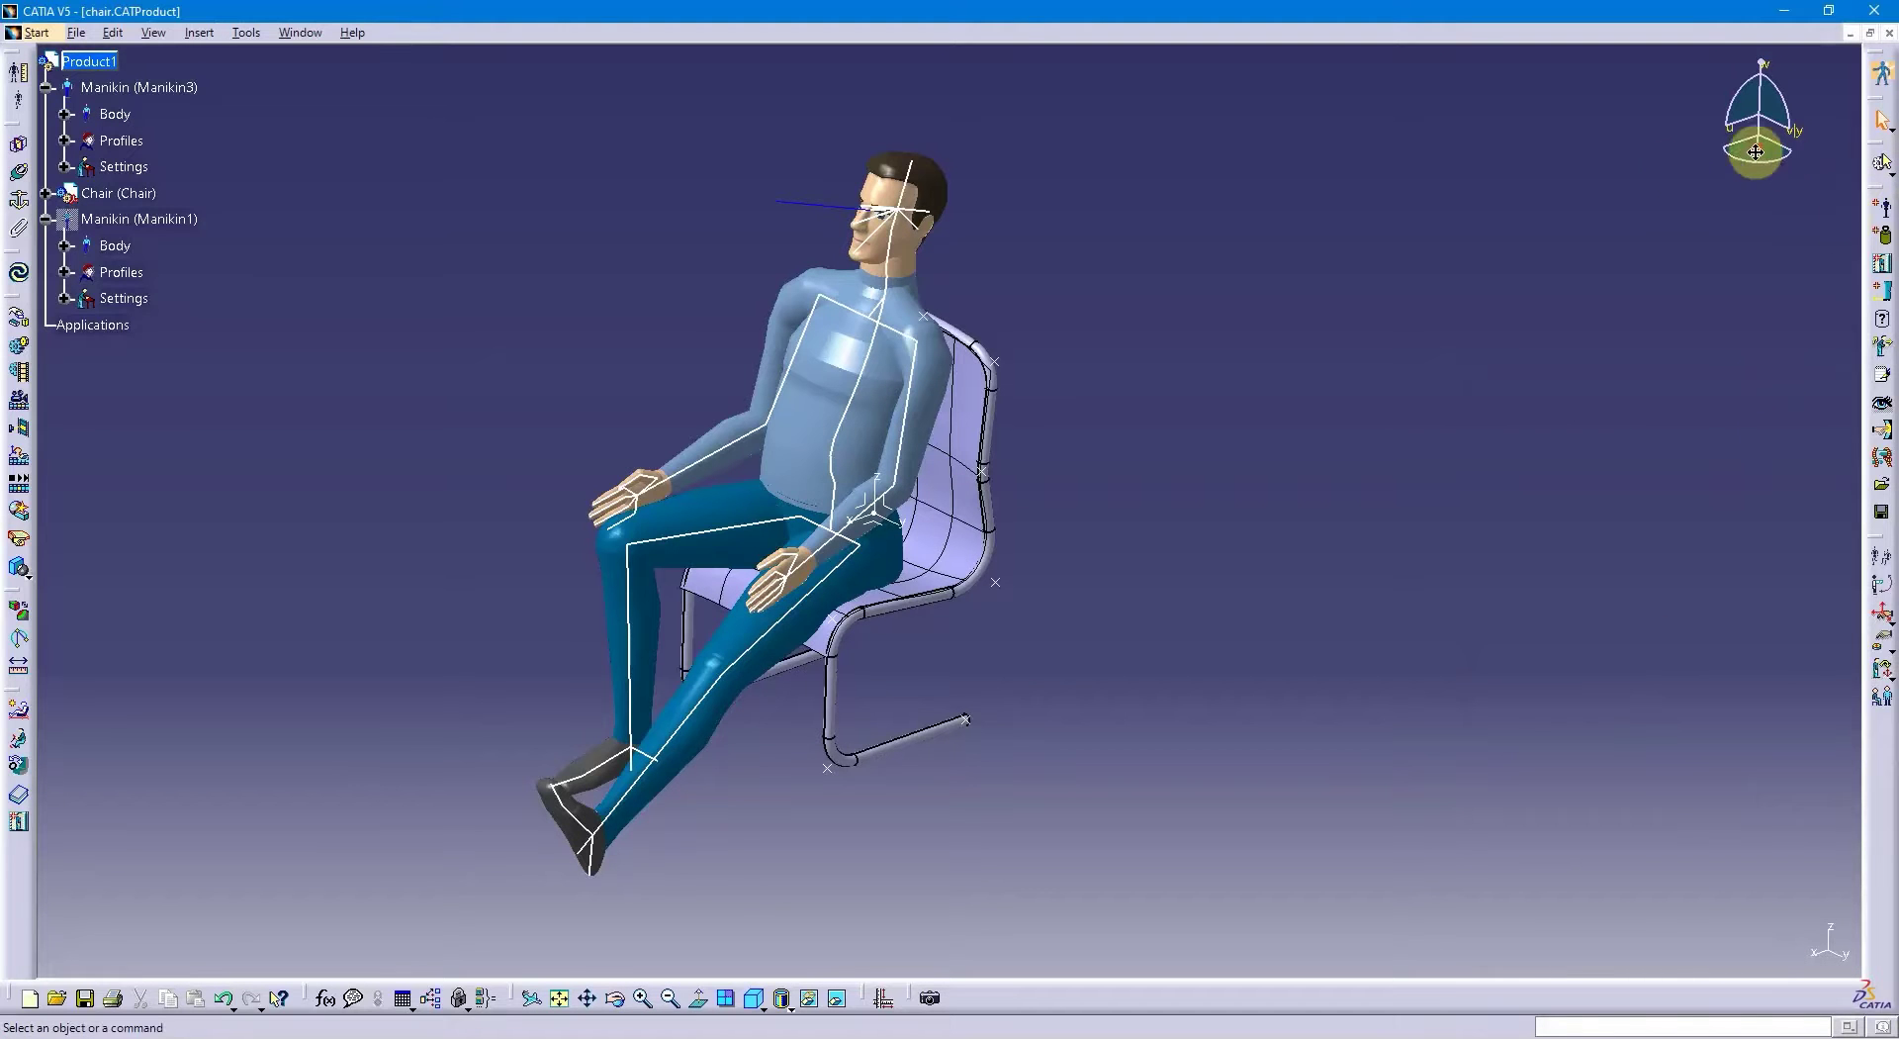
- Snap the compass onto the manikin's lumbar and rotate the whole manikin to lean back
left_click(87, 61)
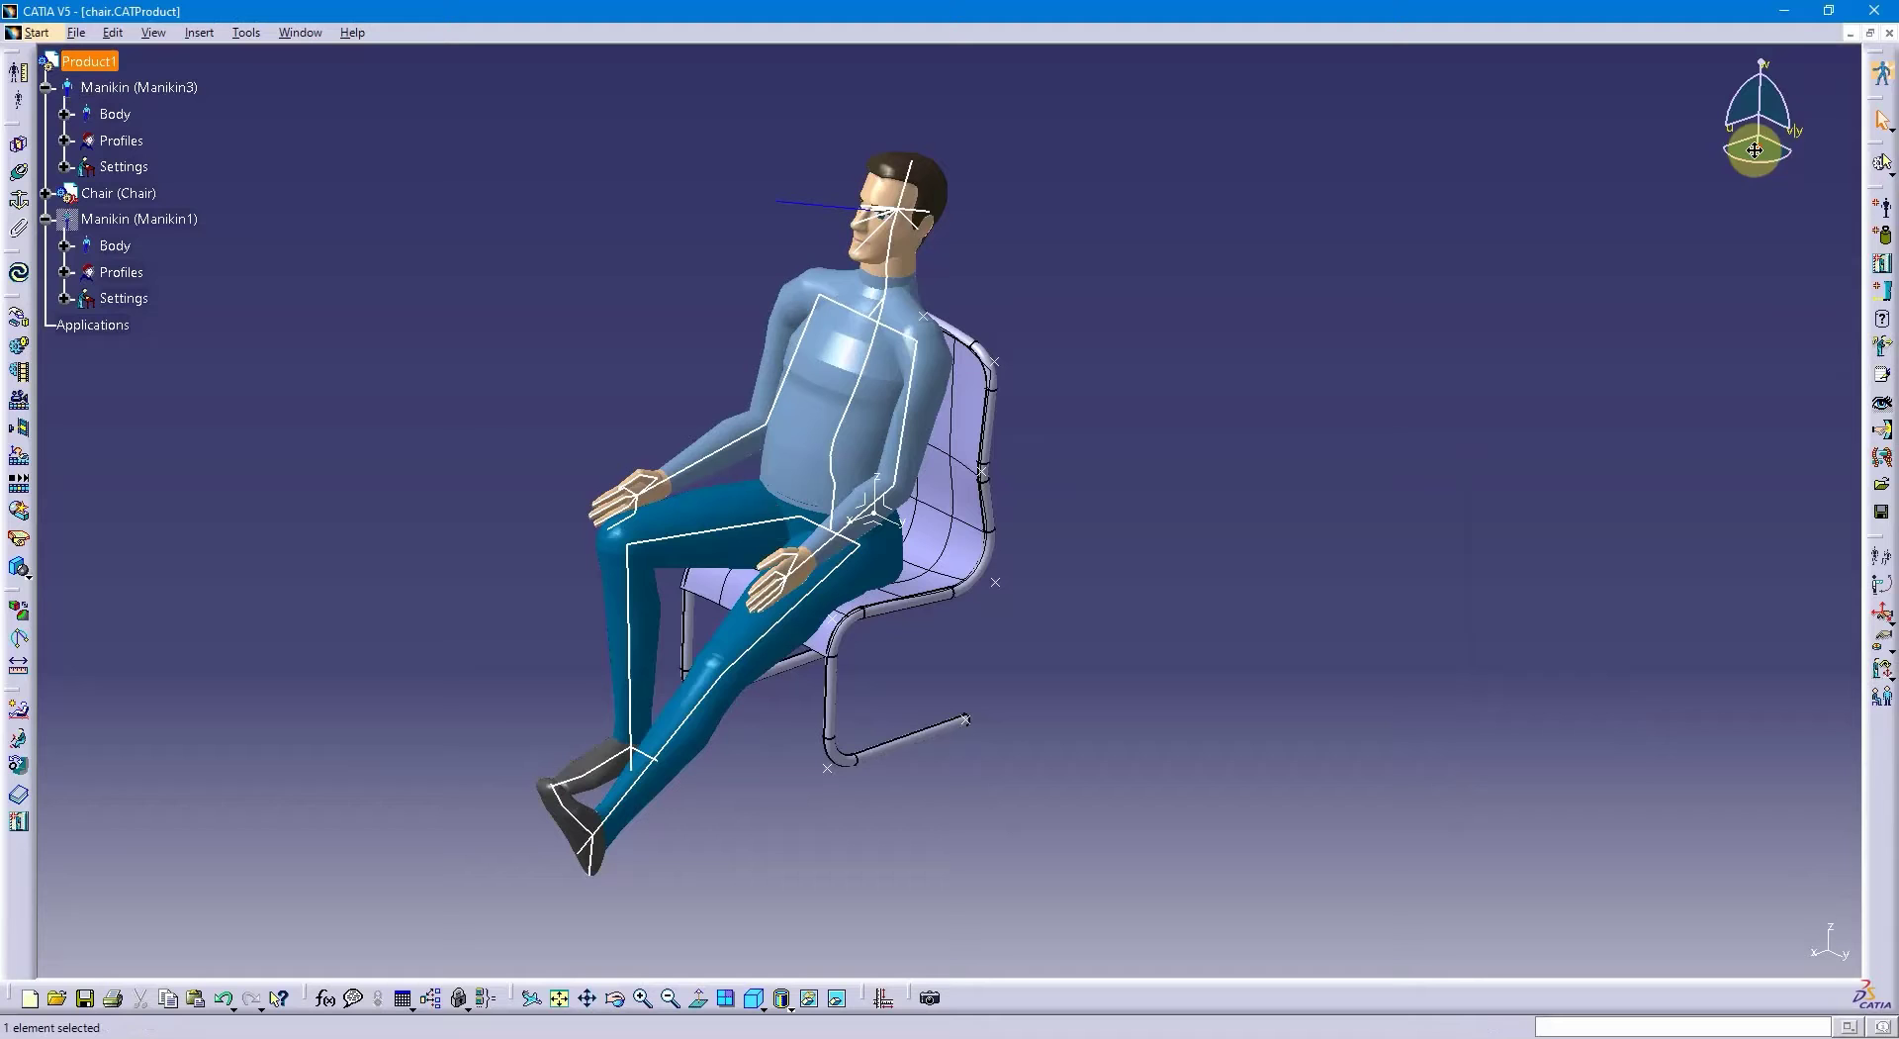
left_click_drag(1758, 149, 837, 527)
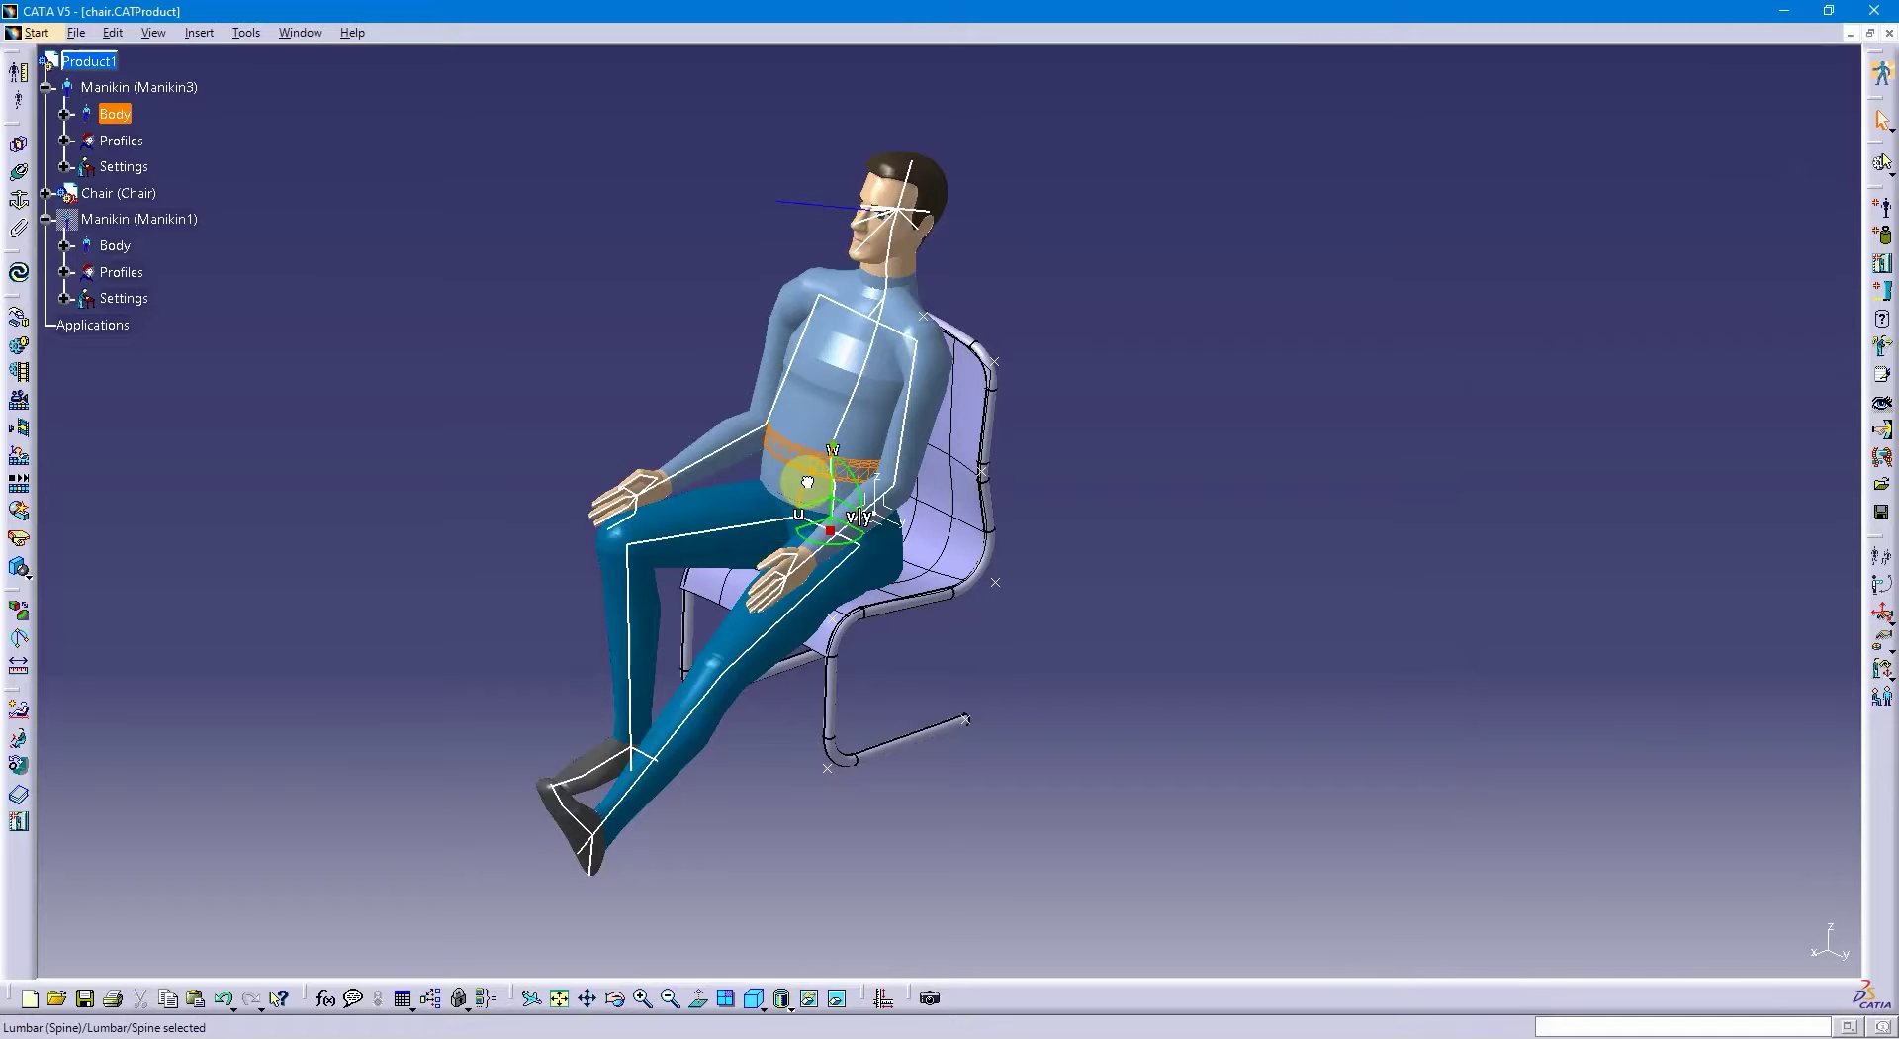
left_click_drag(807, 482, 816, 476)
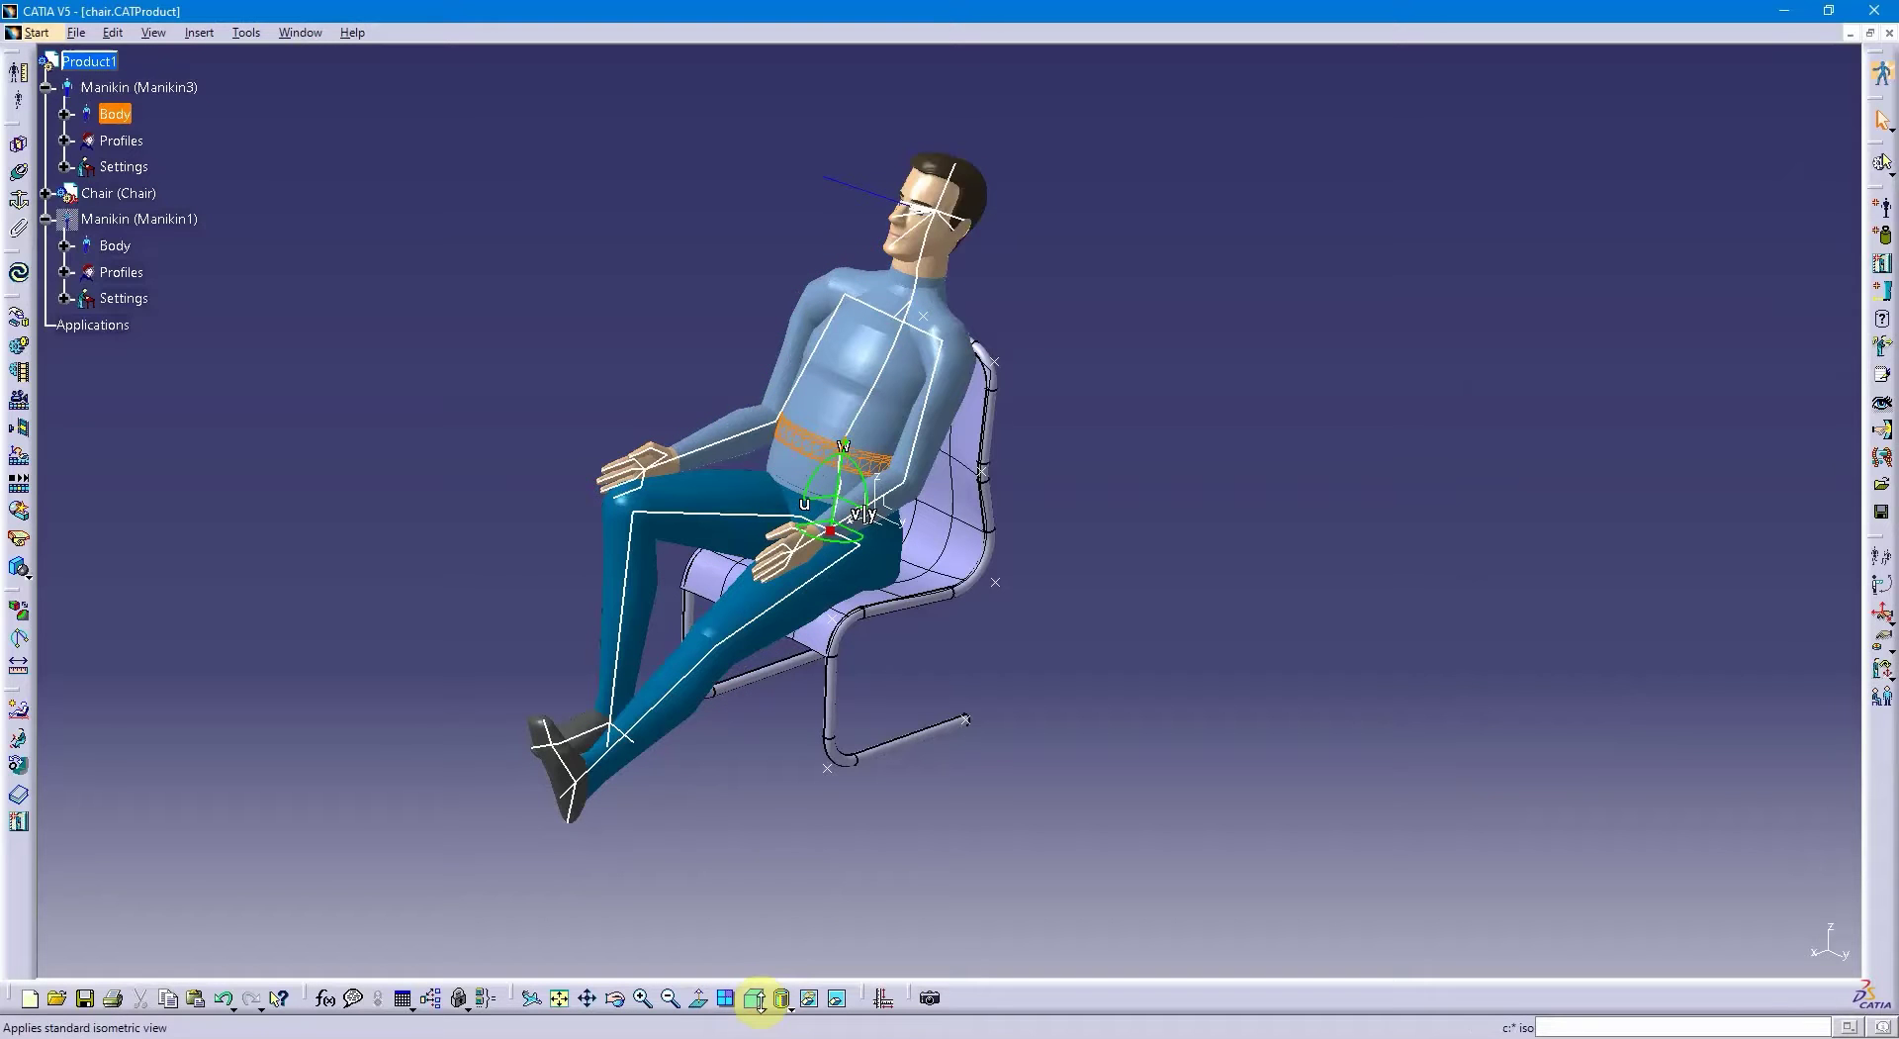
- Switch to Front then side view and shift the manikin up into the seat
left_click(761, 1006)
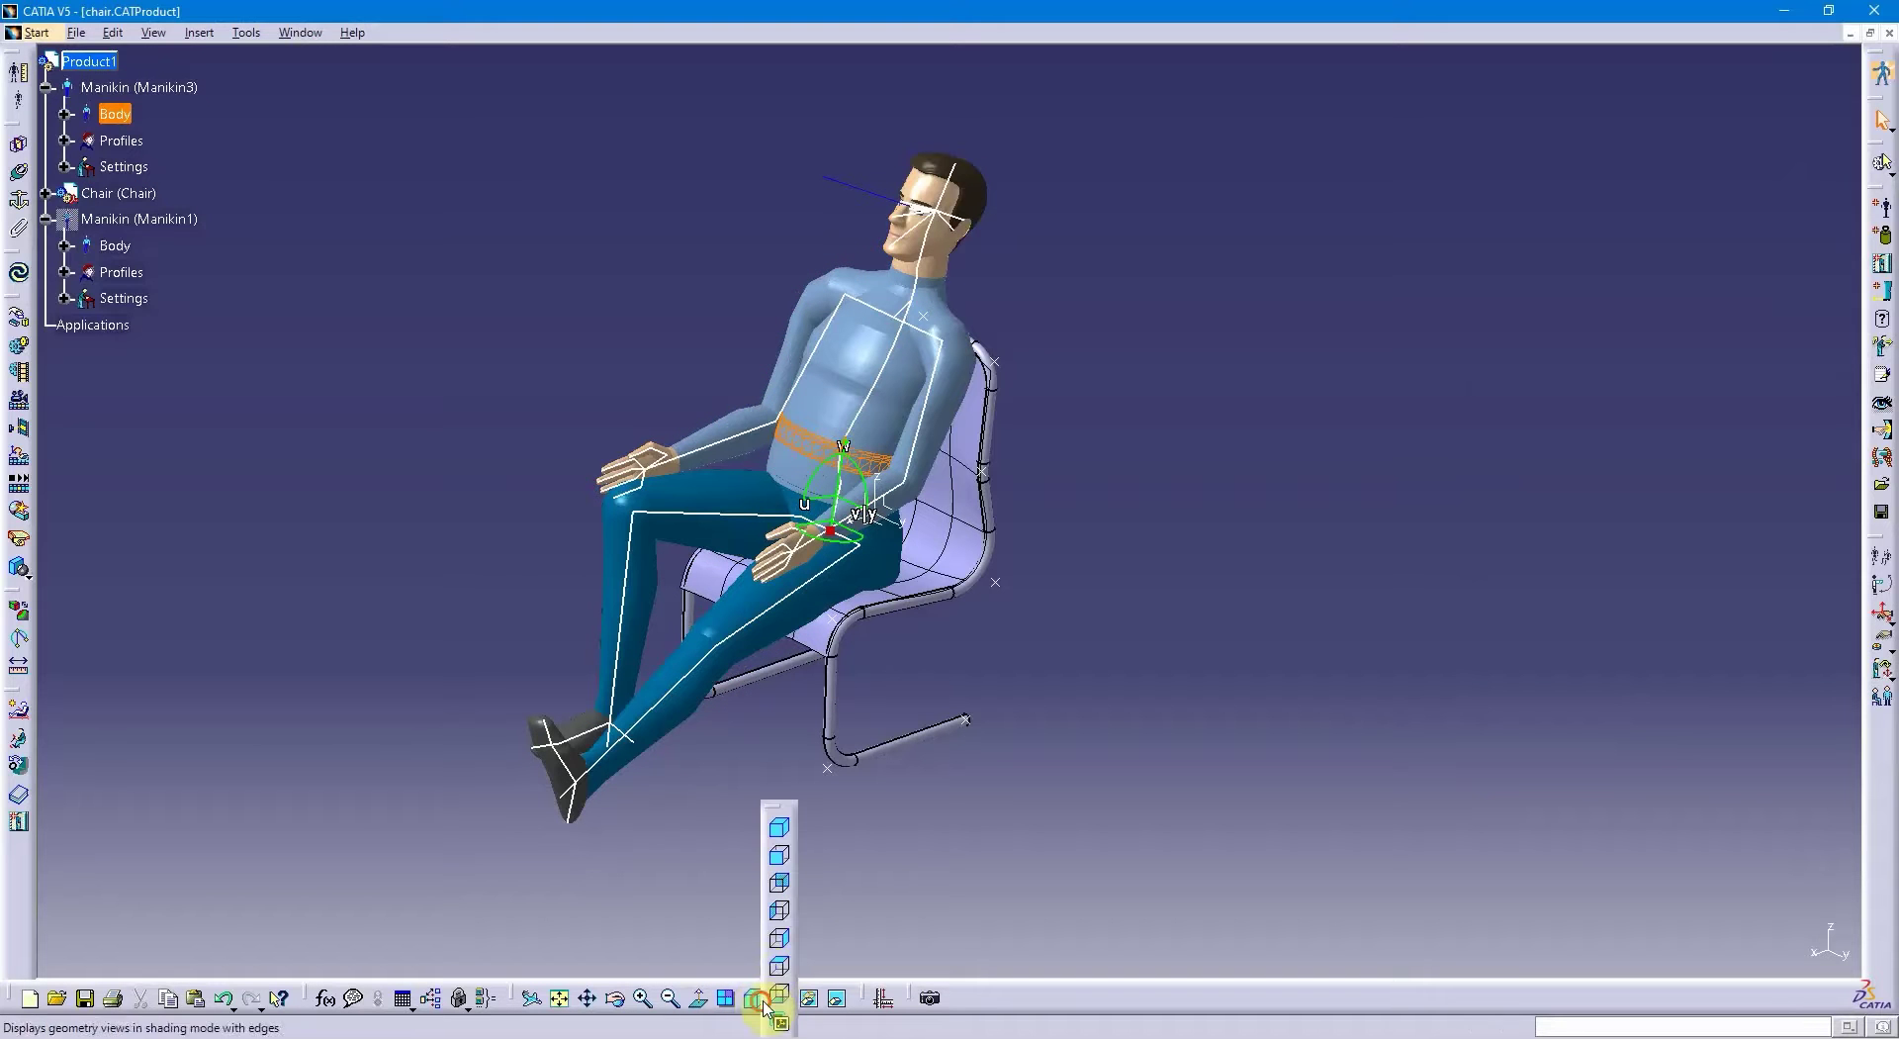
left_click(781, 871)
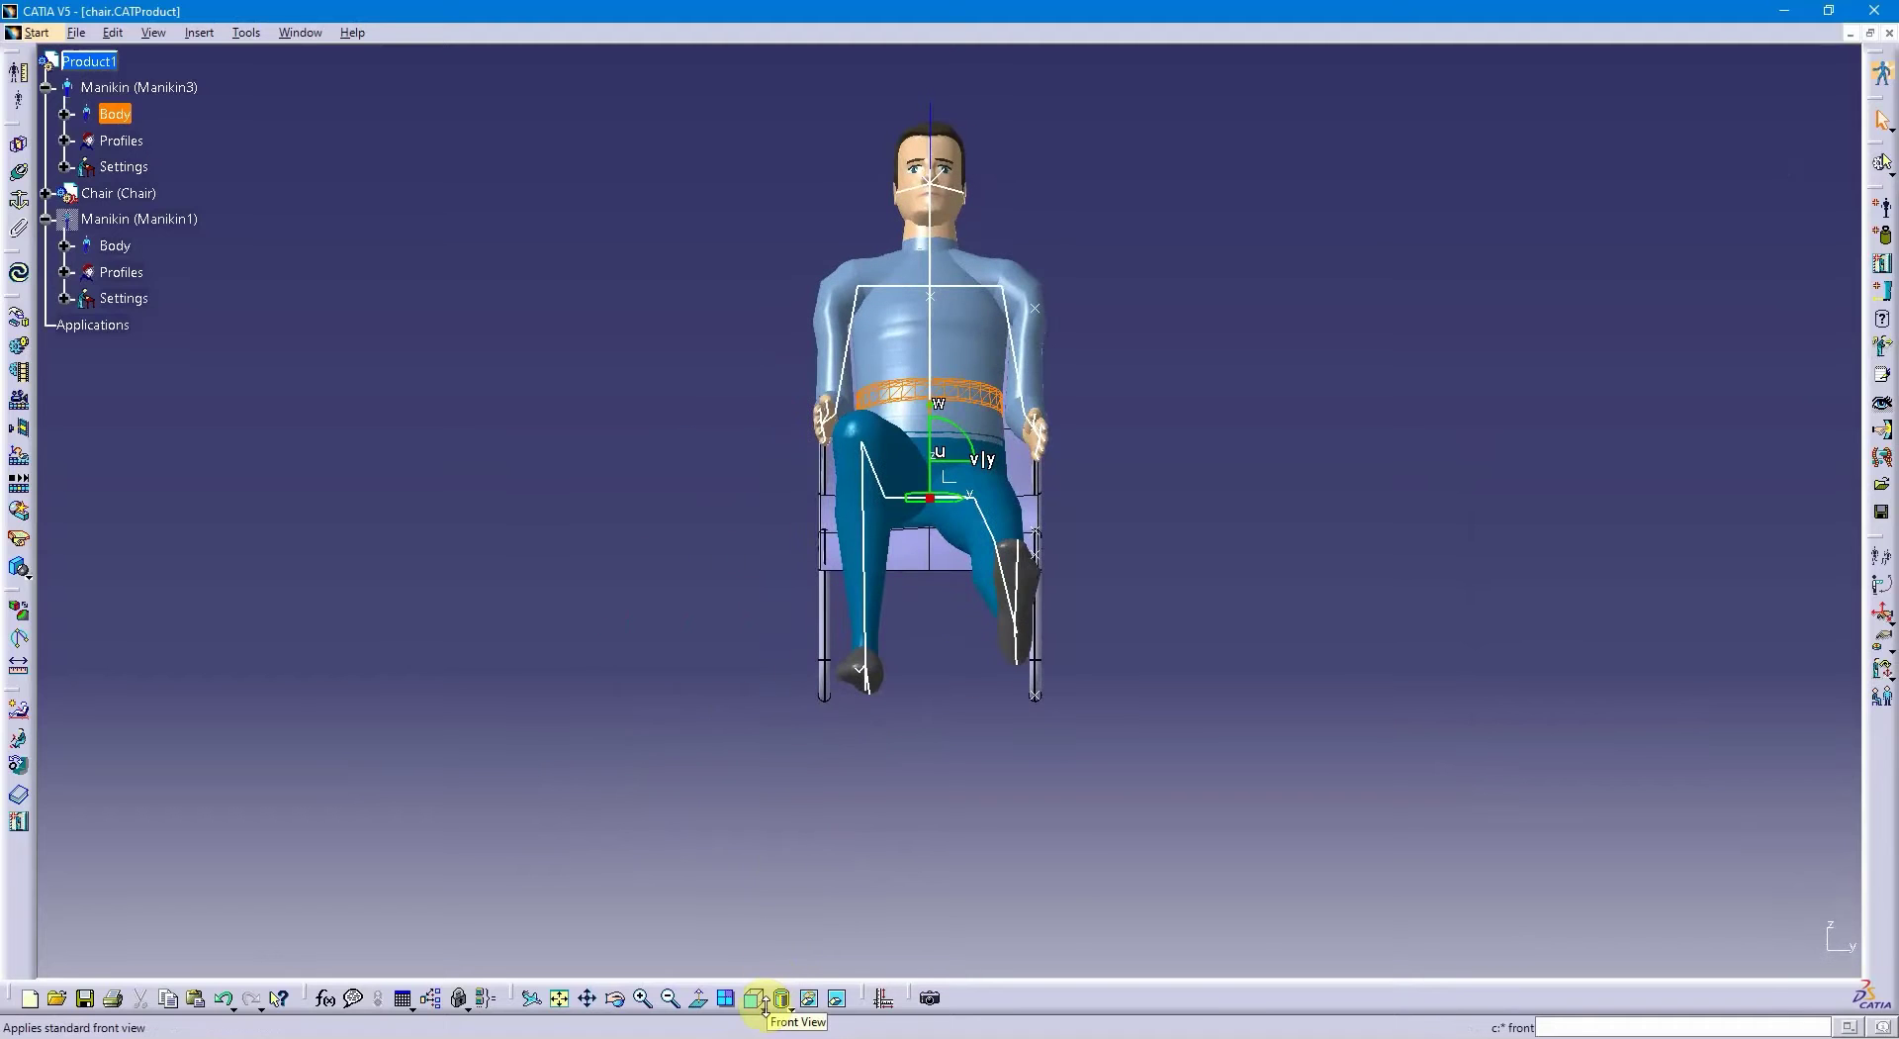
left_click(768, 1009)
left_click(785, 952)
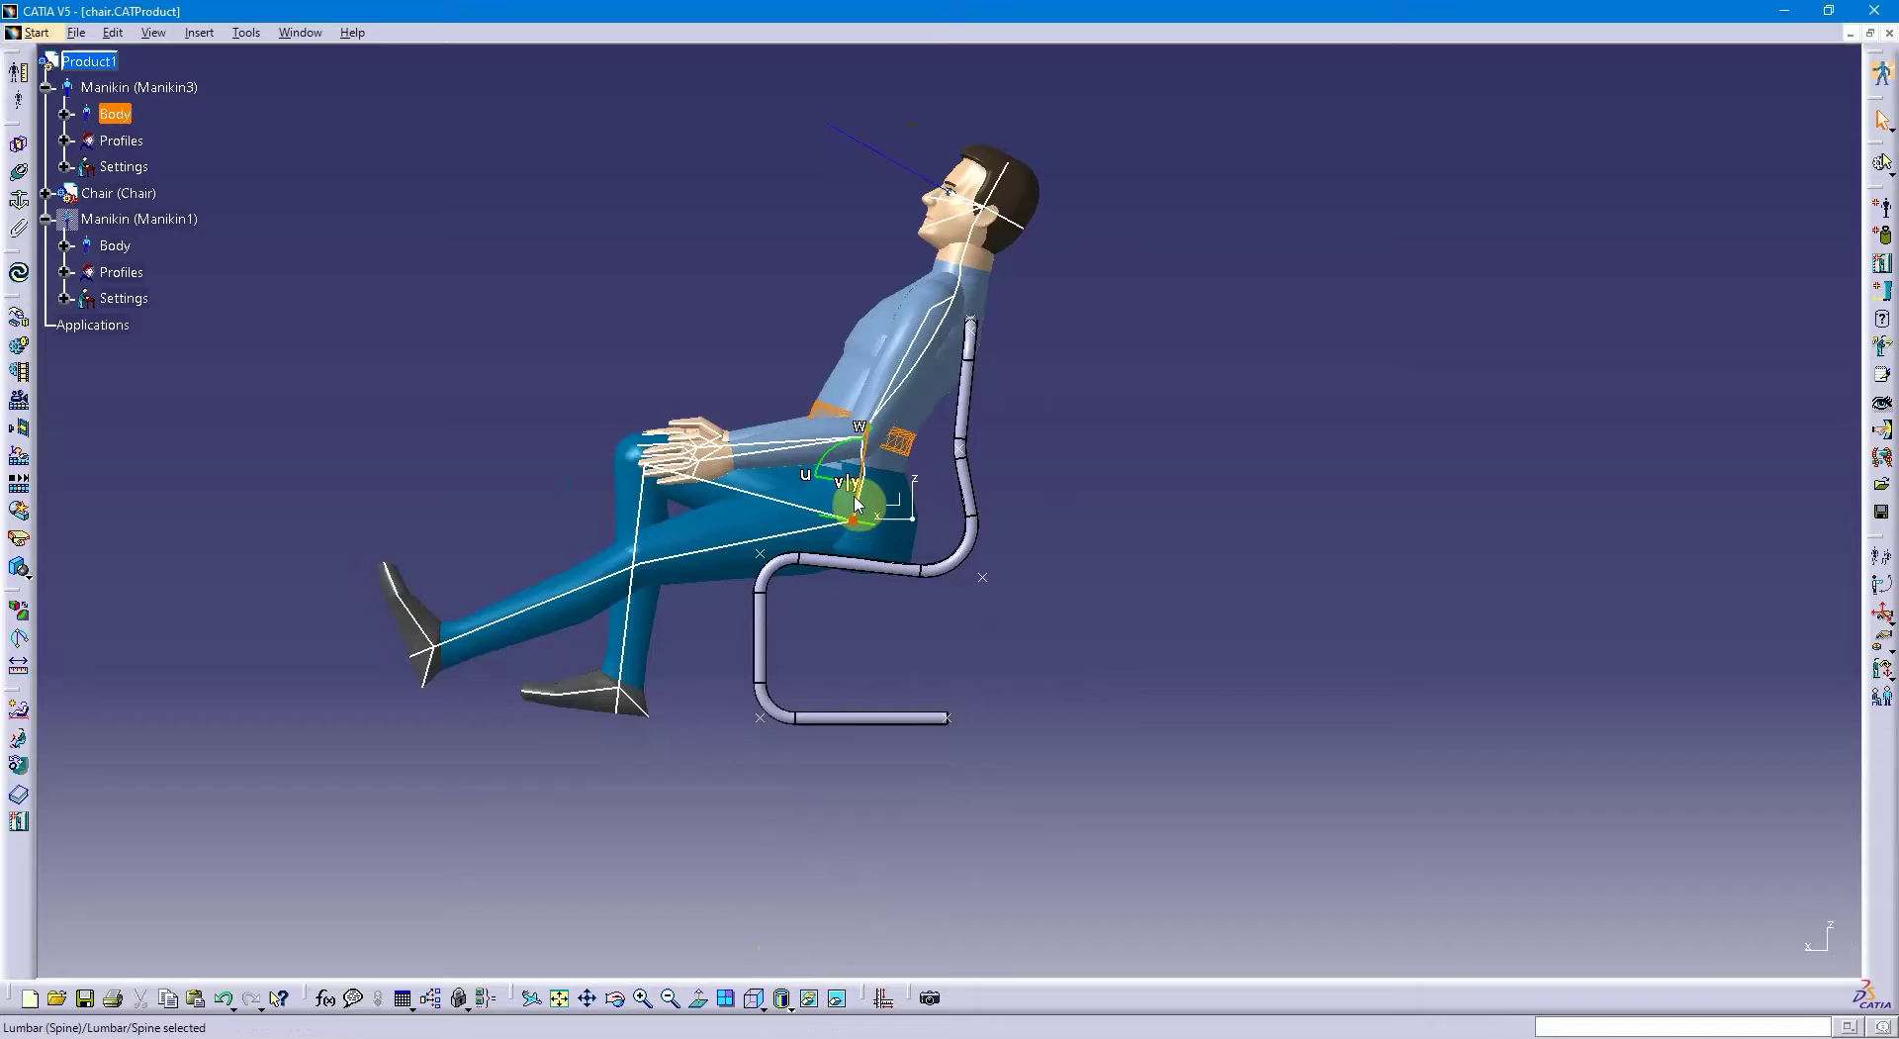
left_click(856, 495)
left_click_drag(856, 495, 858, 485)
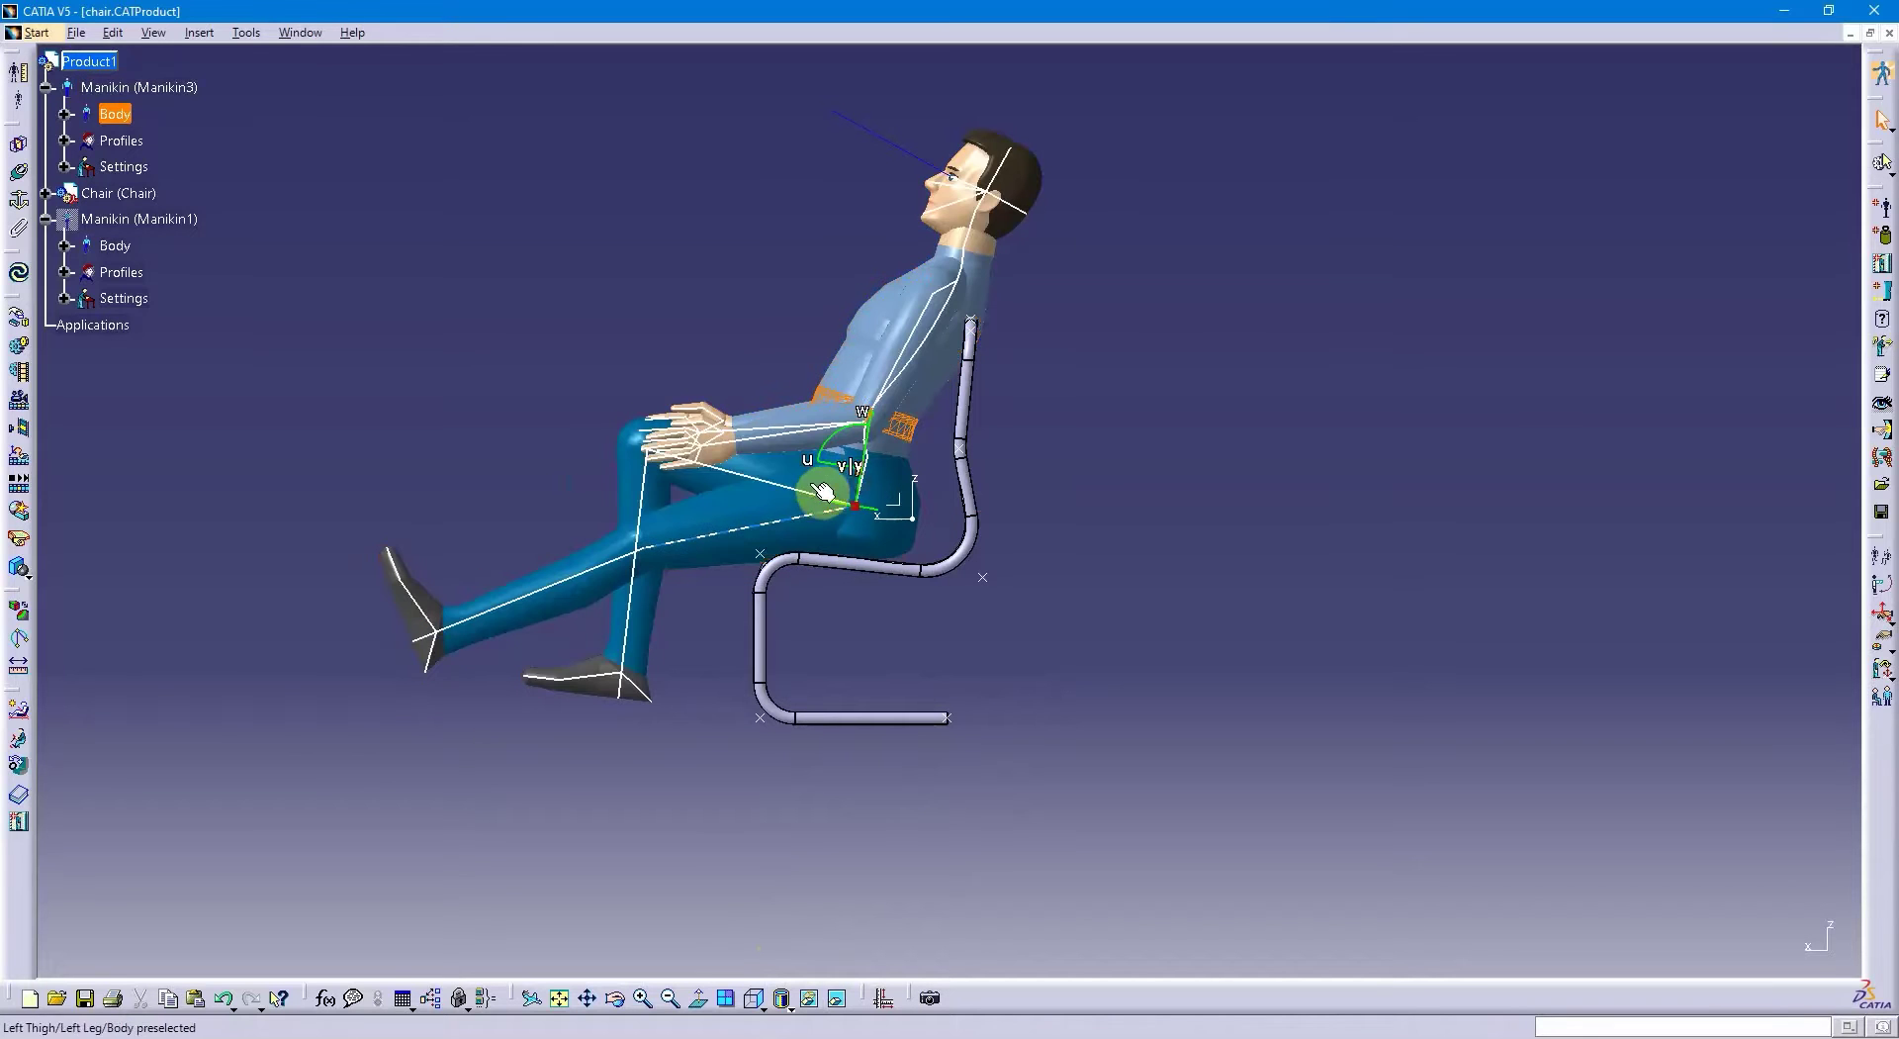
left_click(759, 475)
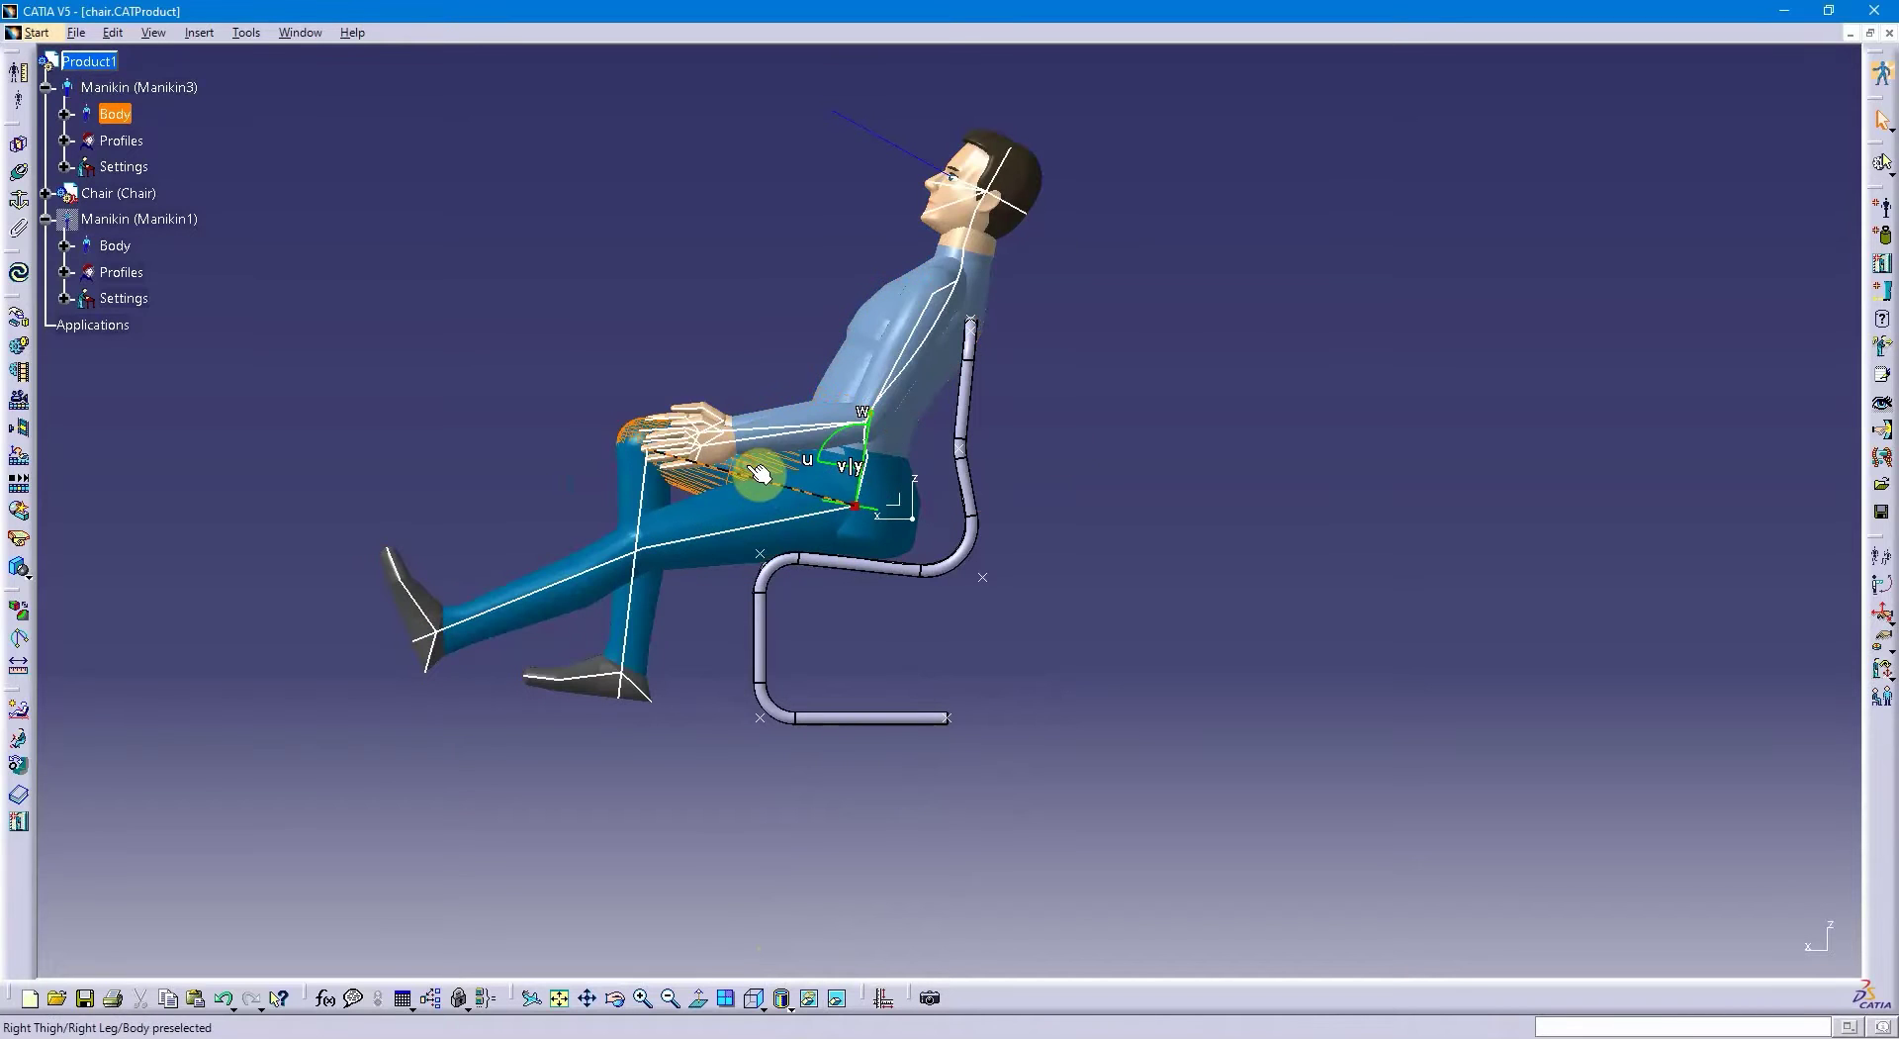
- Lower the right thigh to 87.979deg and the left thigh to 64.425deg flexion
left_click(1881, 556)
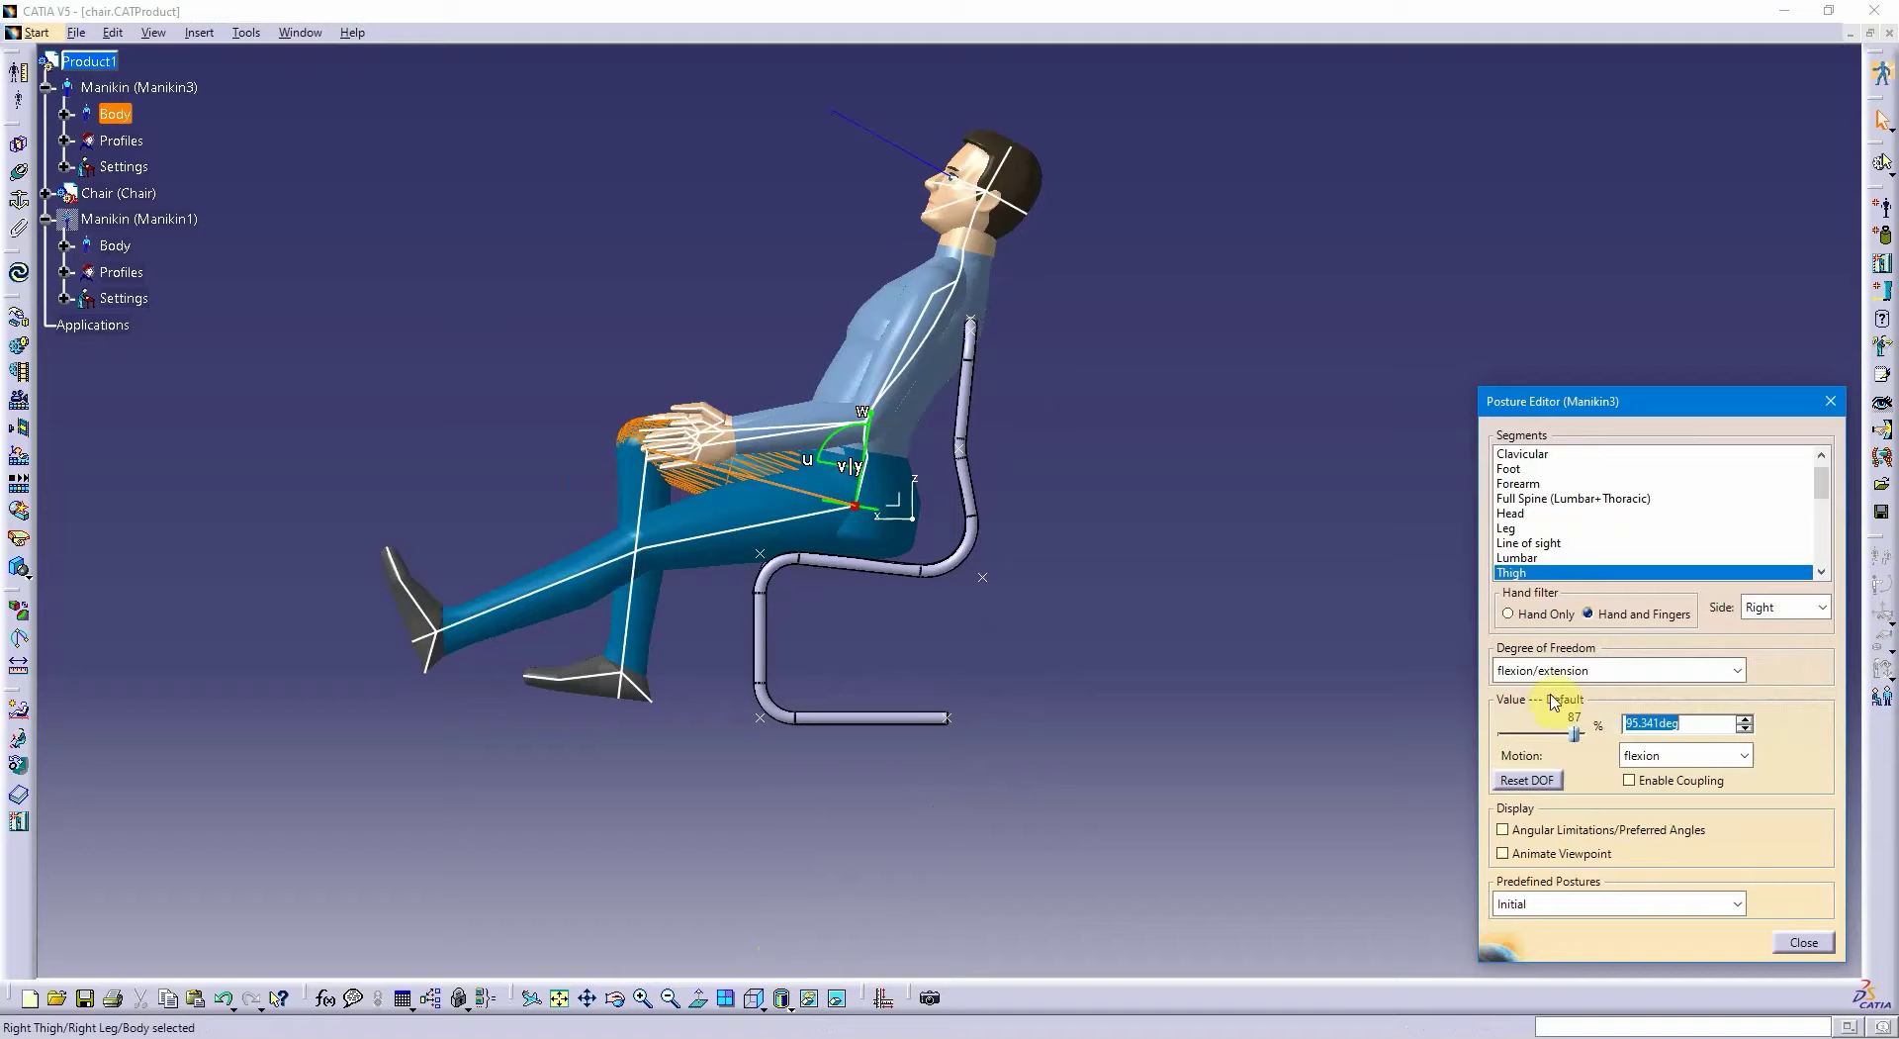
left_click_drag(1577, 733, 1574, 737)
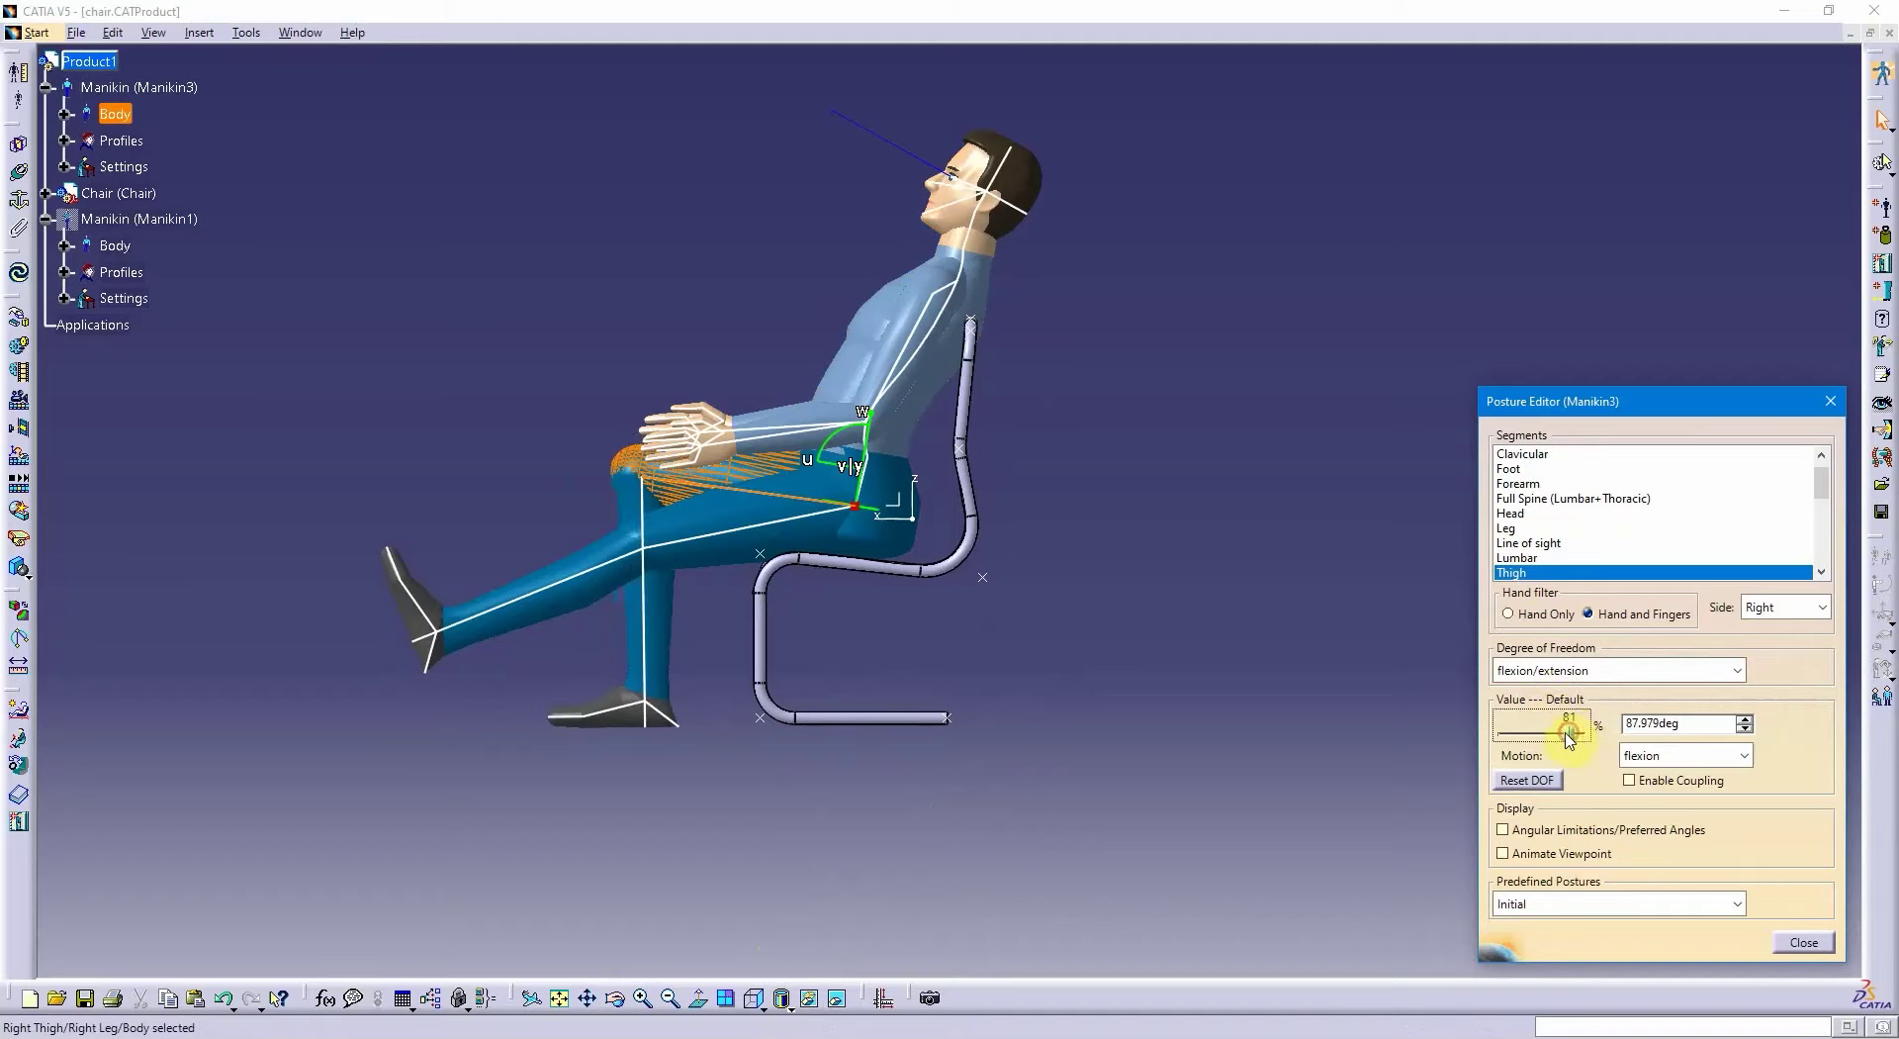
left_click(1759, 608)
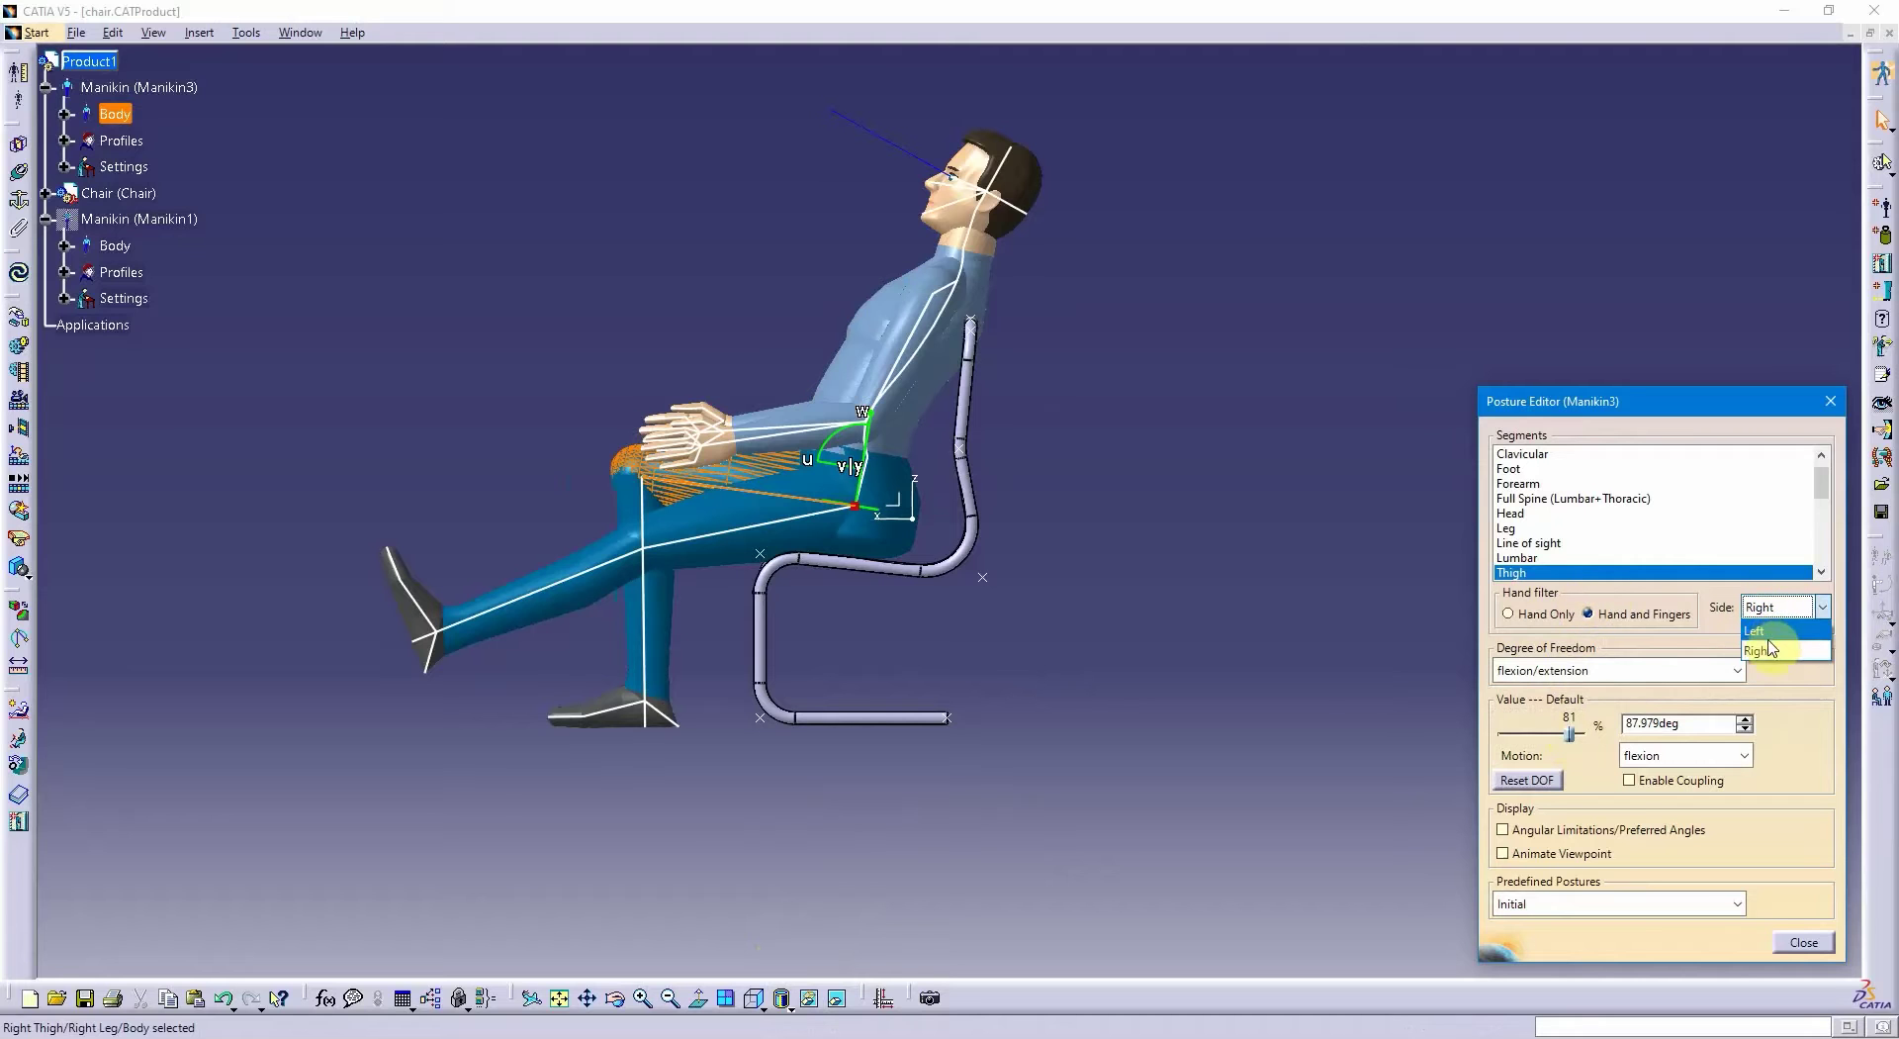
left_click(1746, 641)
left_click_drag(1571, 734, 1558, 746)
middle_click_drag(1381, 695, 1370, 719)
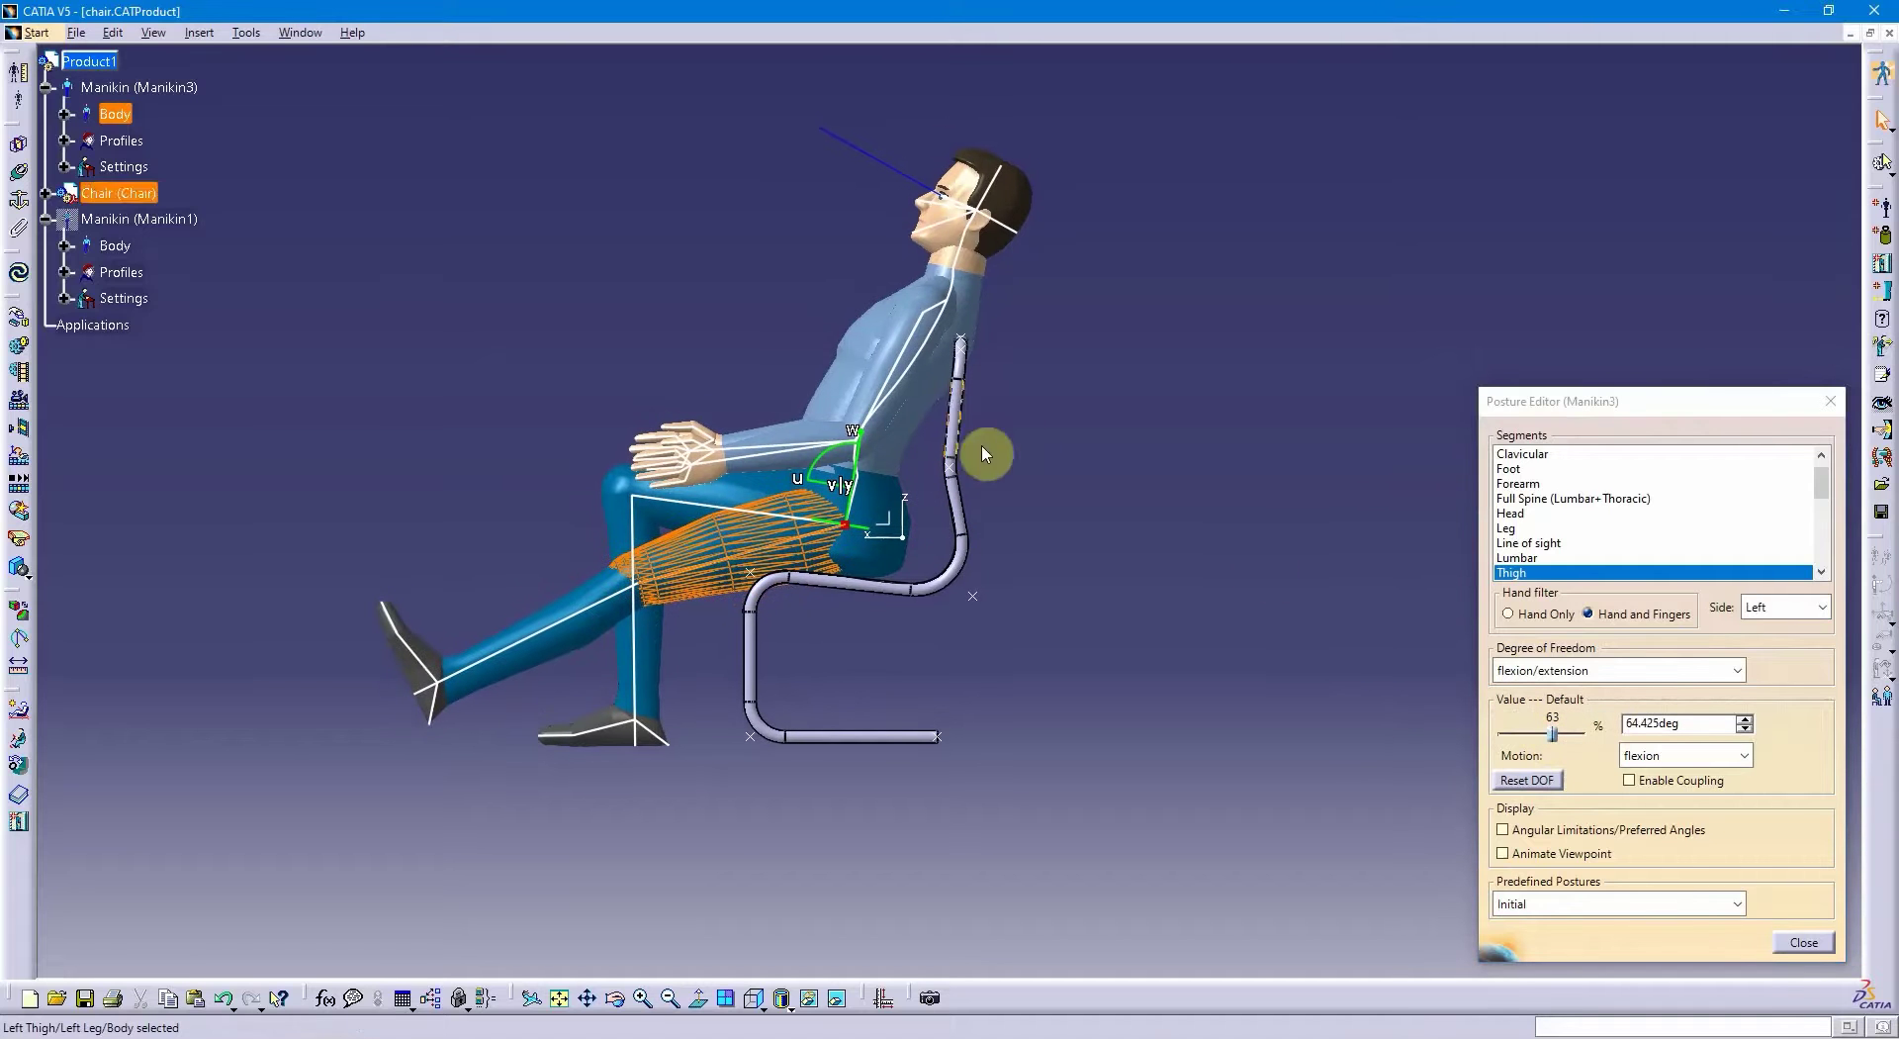
scroll(1554, 553, "down", 3)
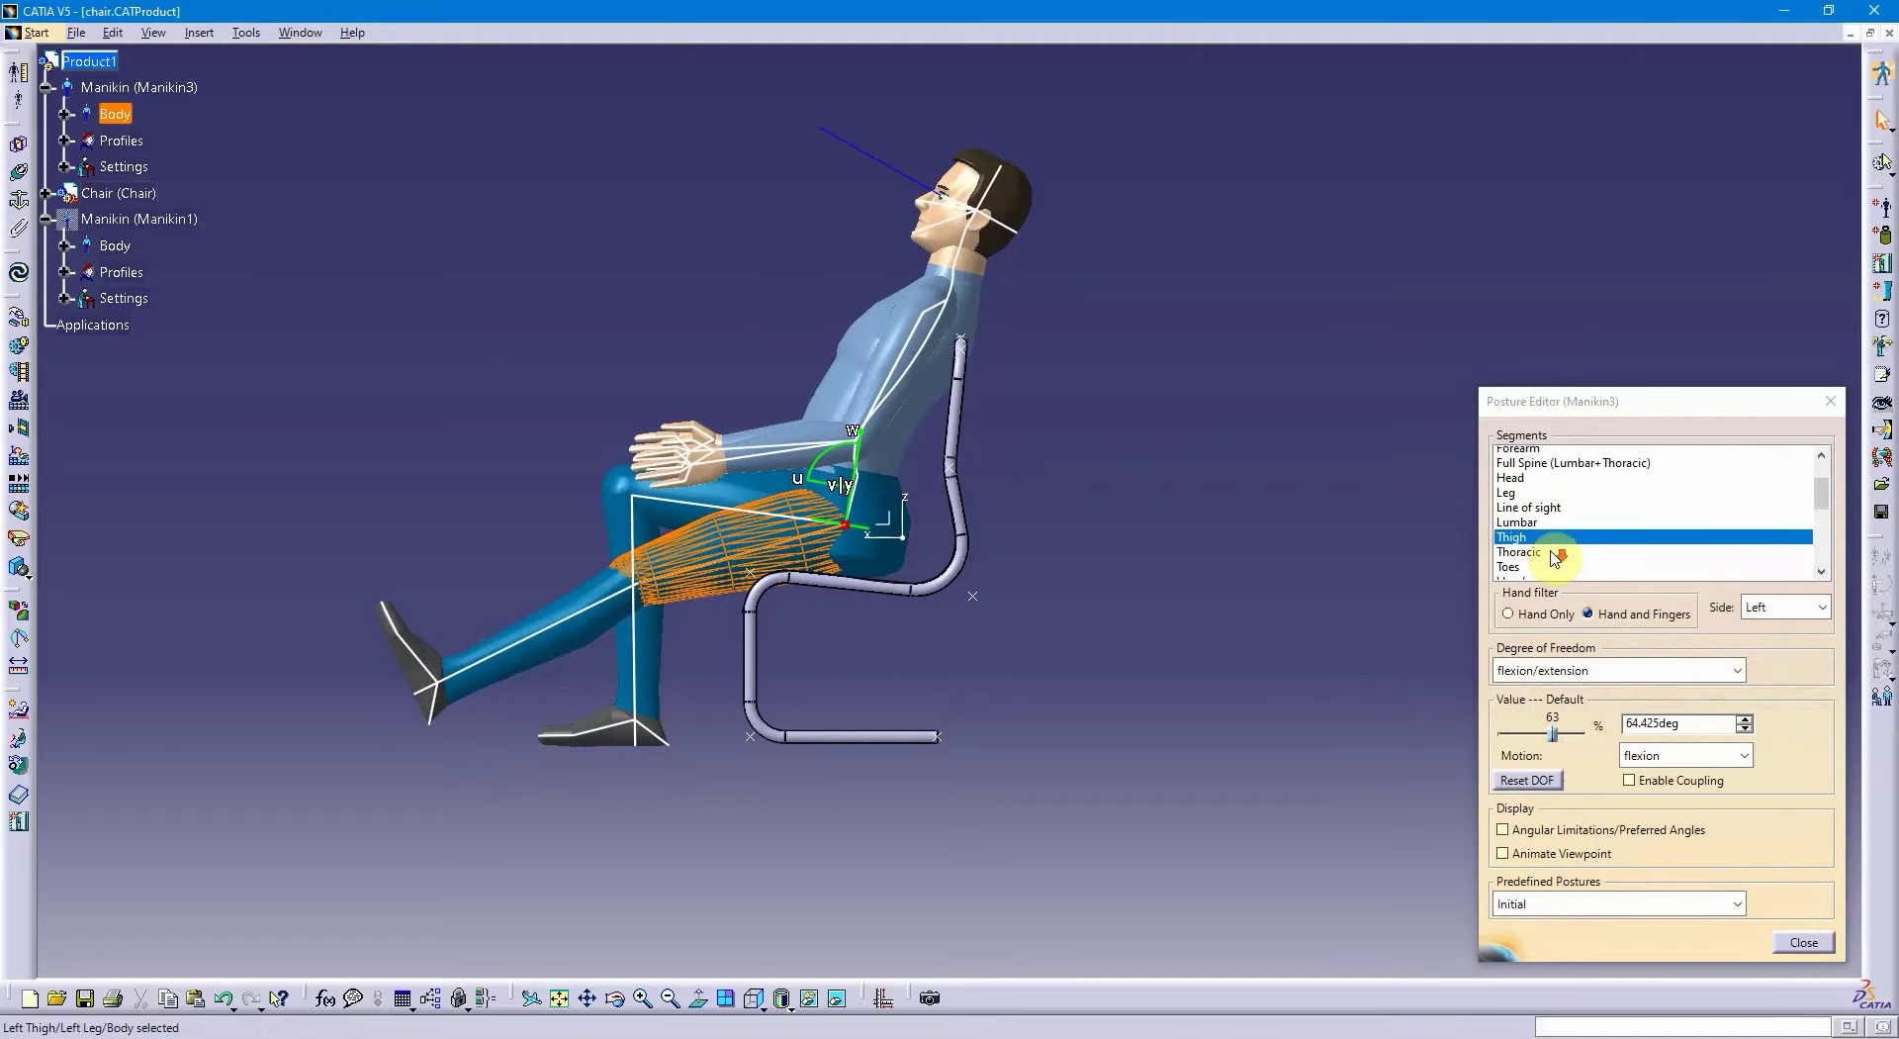
left_click(1558, 543)
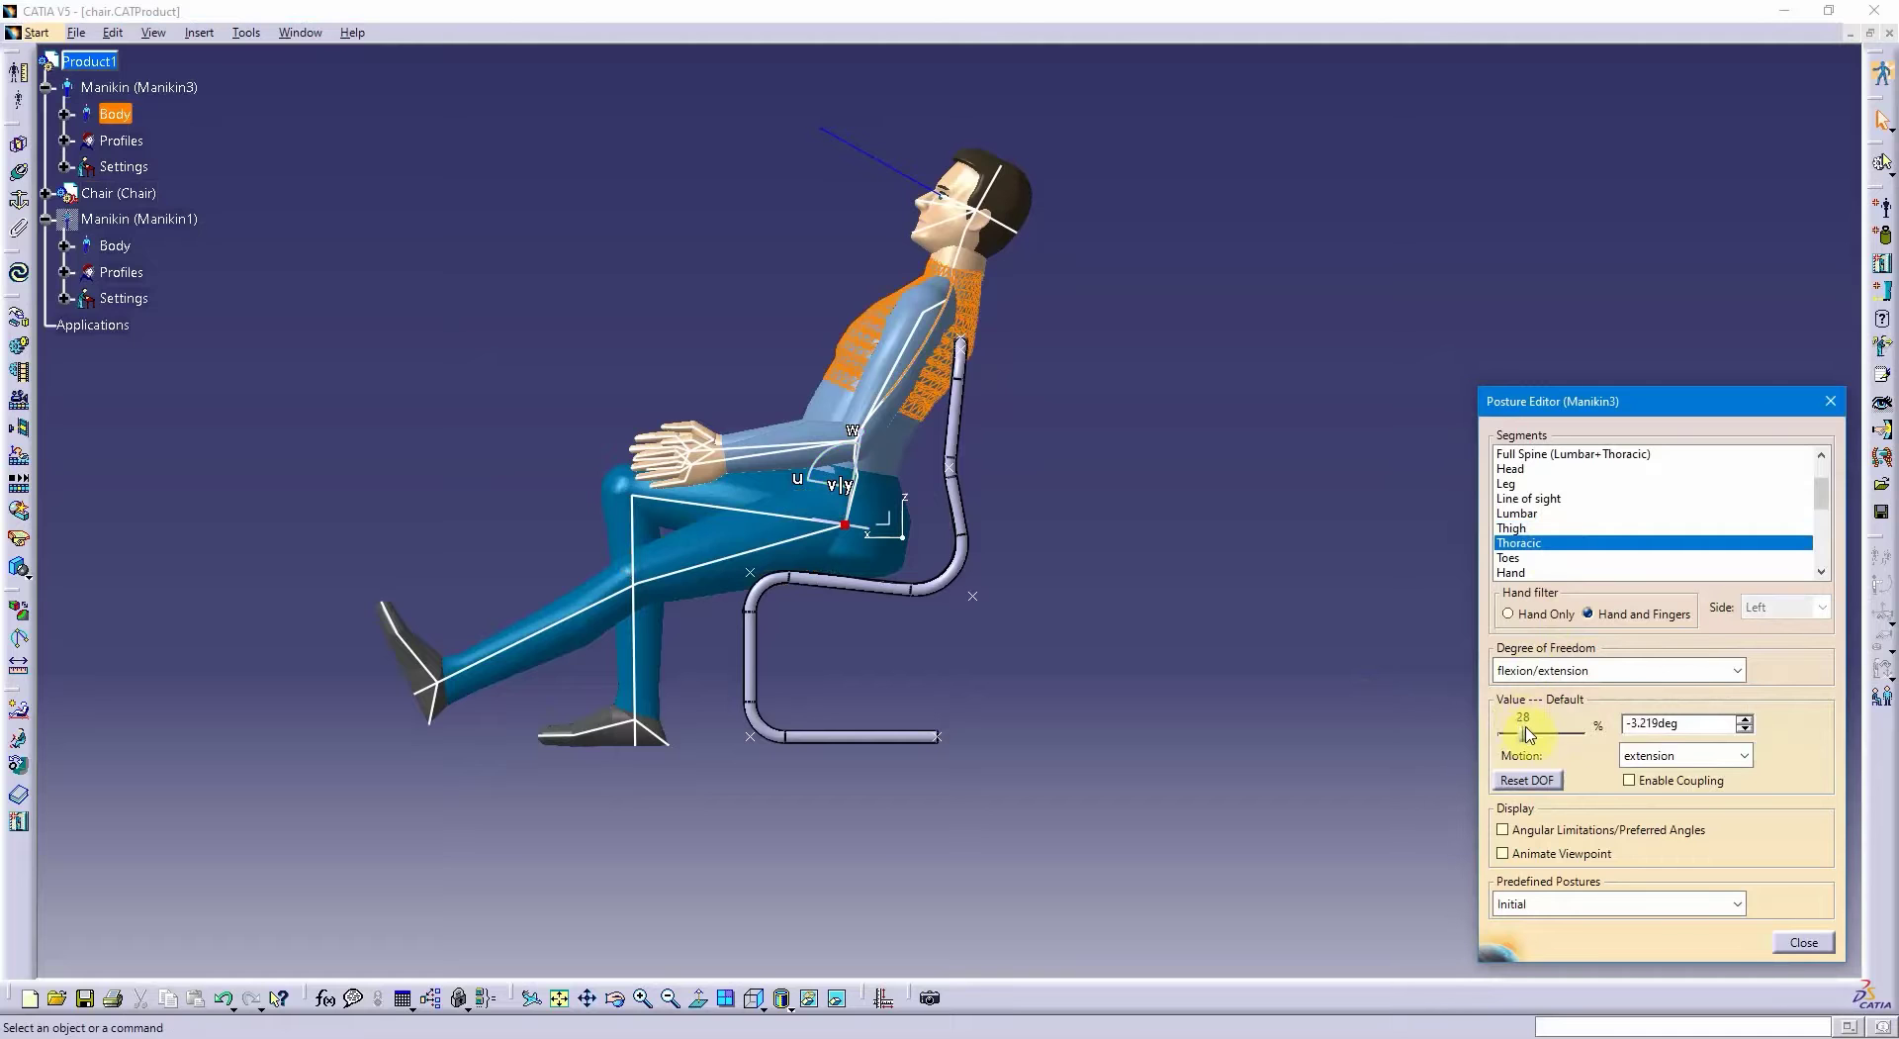
- Bring the thoracic and lumbar spine forward to straighten the torso upright
left_click_drag(1529, 731, 1578, 728)
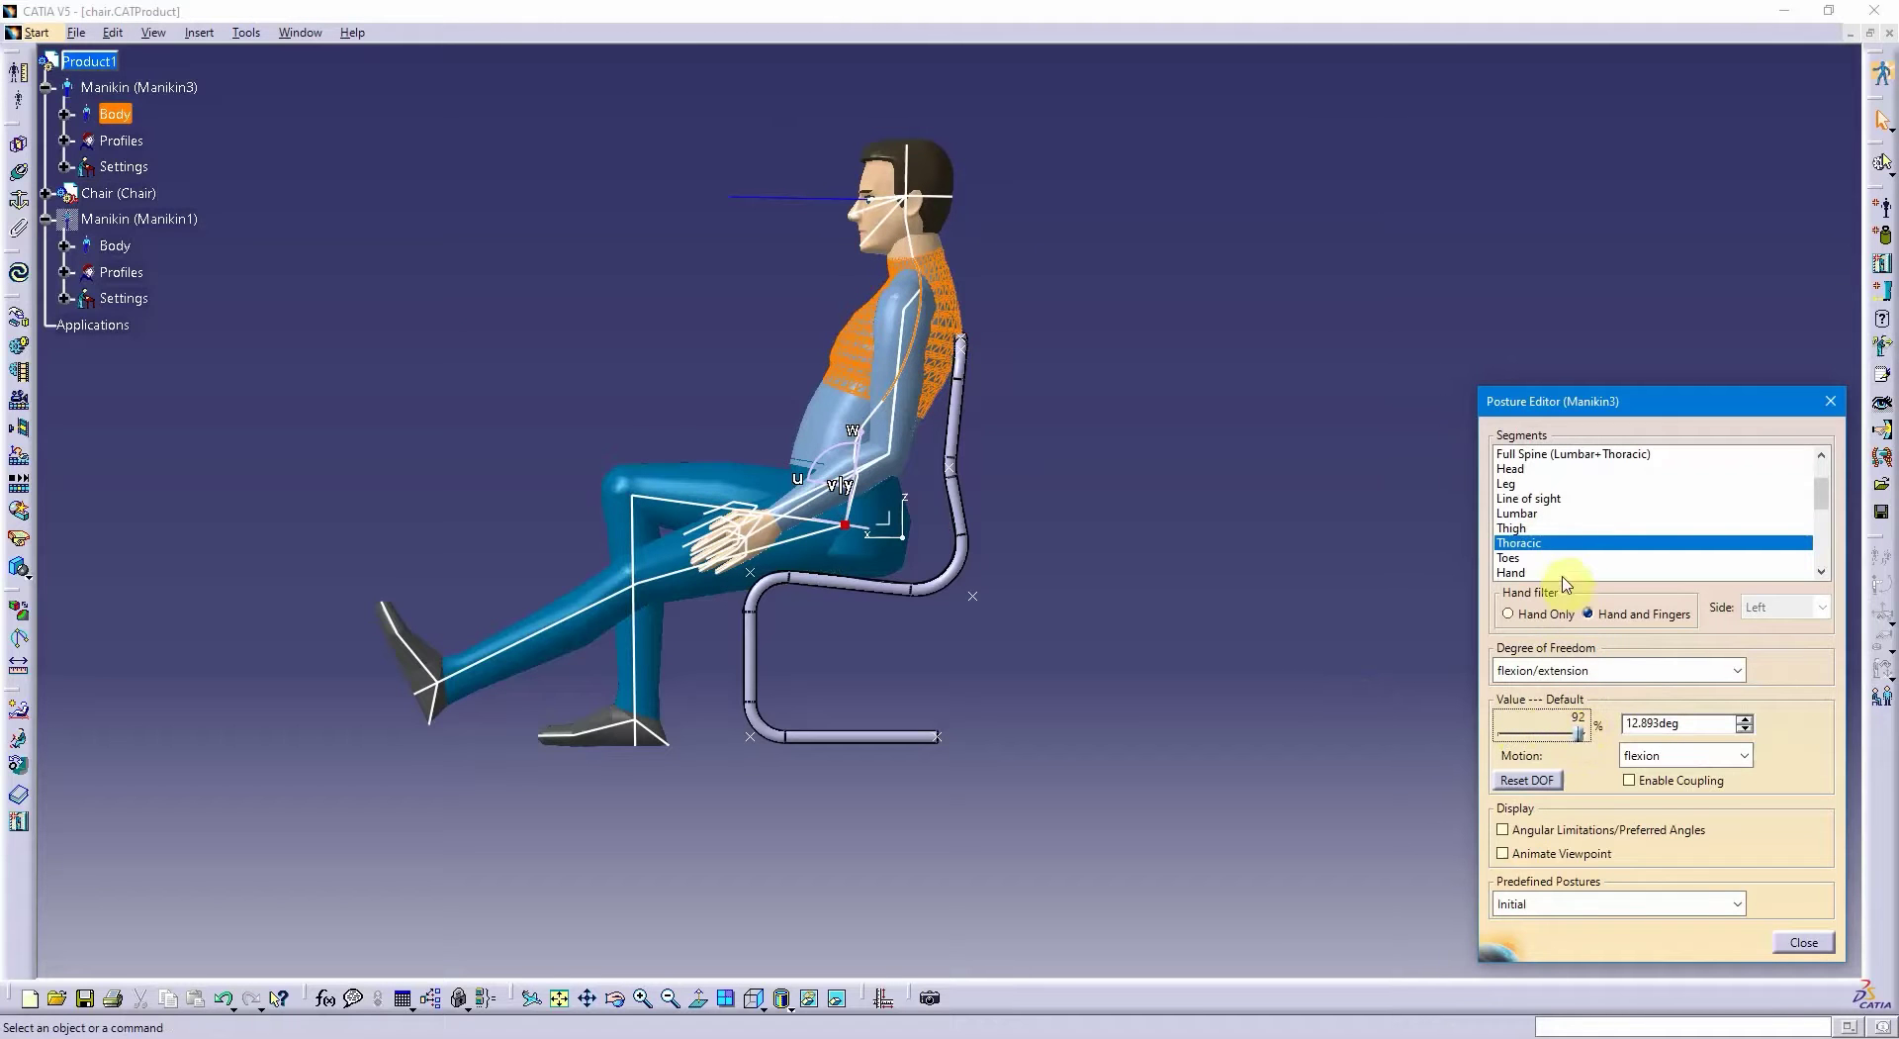
left_click(1543, 514)
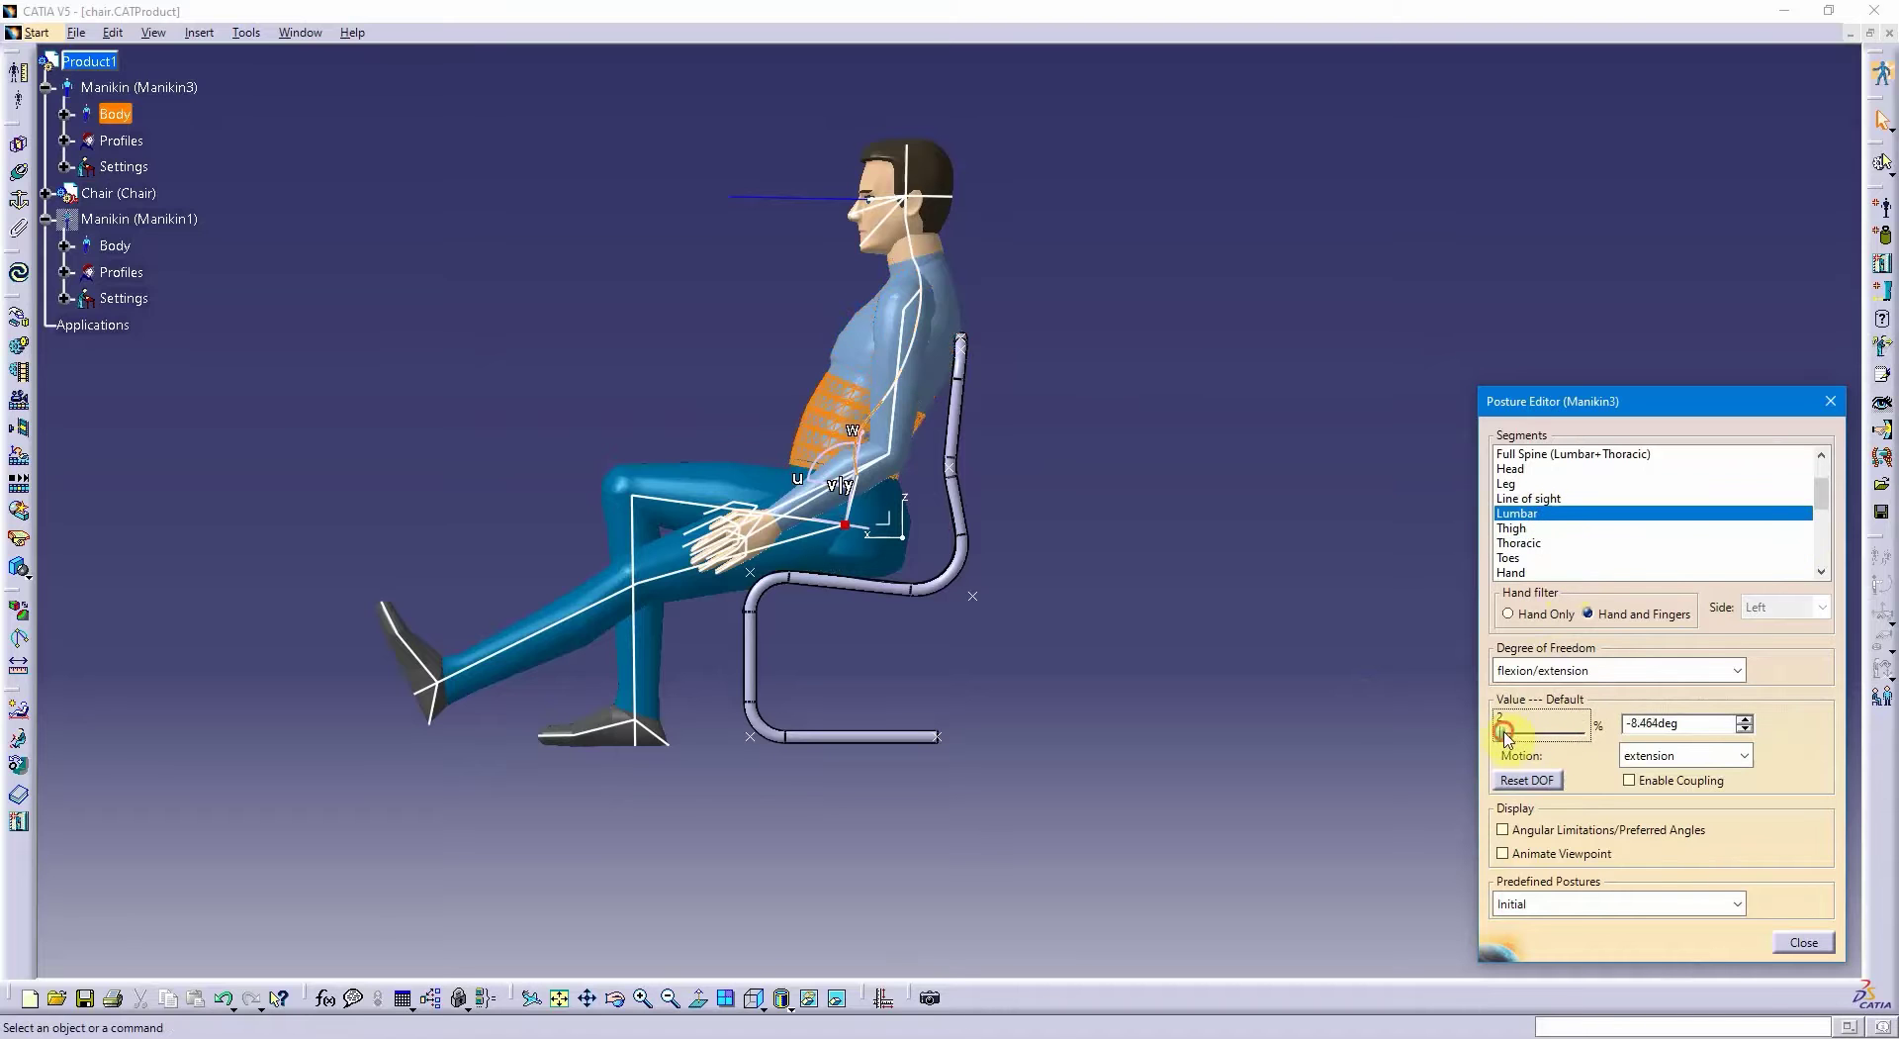
left_click_drag(1503, 731, 1501, 738)
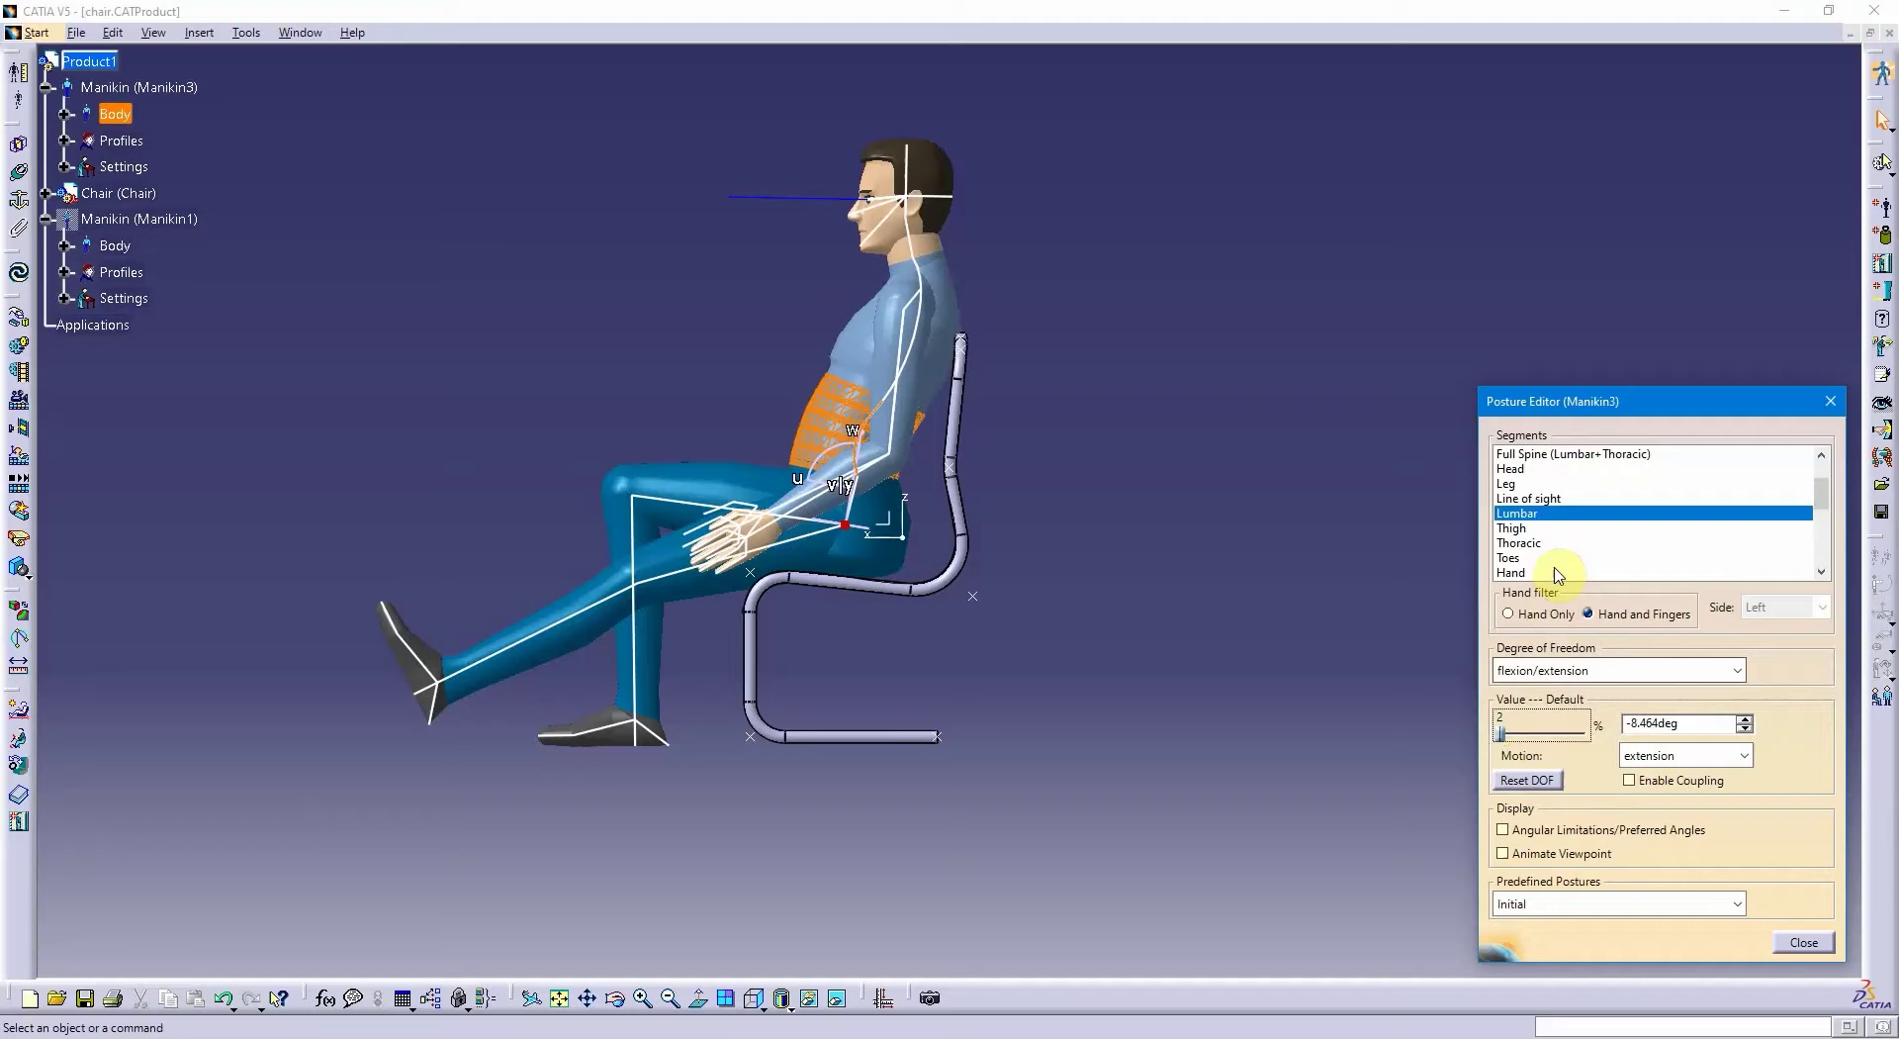
- Bow the head fully forward to 23.716deg flexion
scroll(1558, 559, "down", 1)
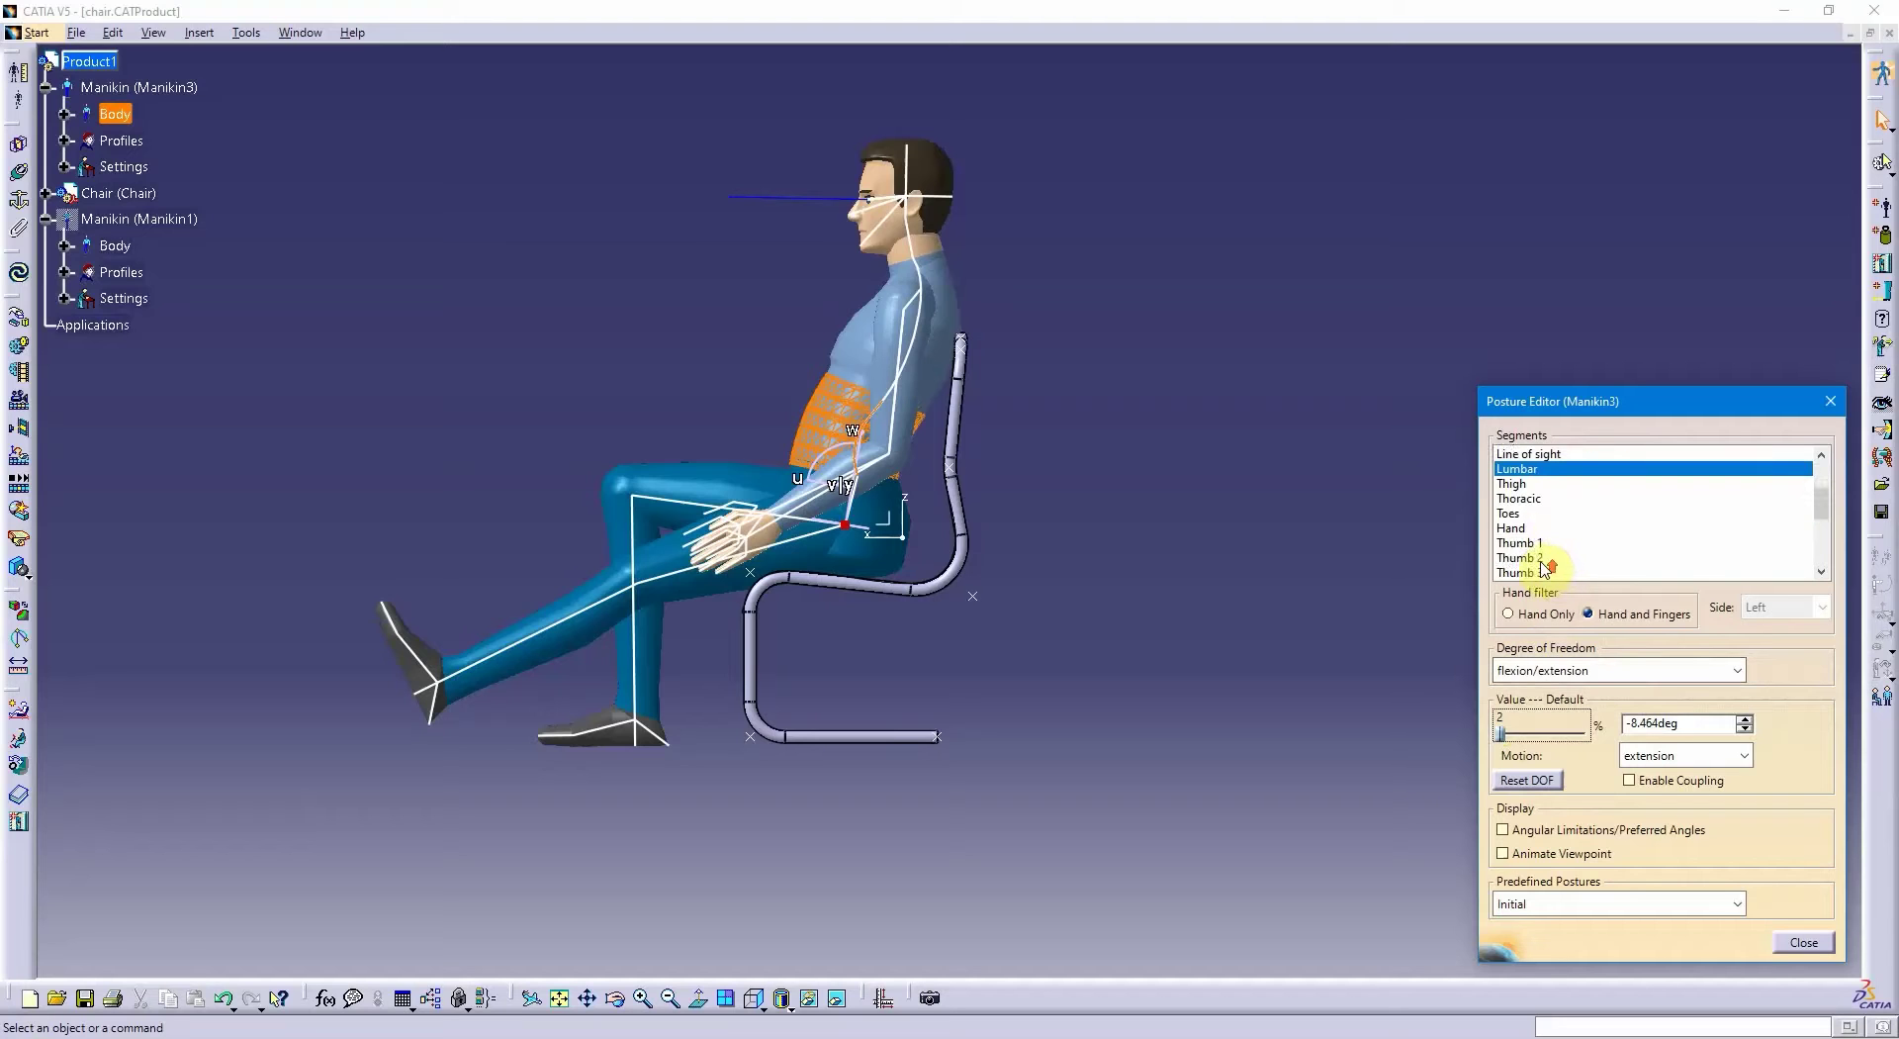
scroll(1546, 569, "up", 3)
left_click(1531, 527)
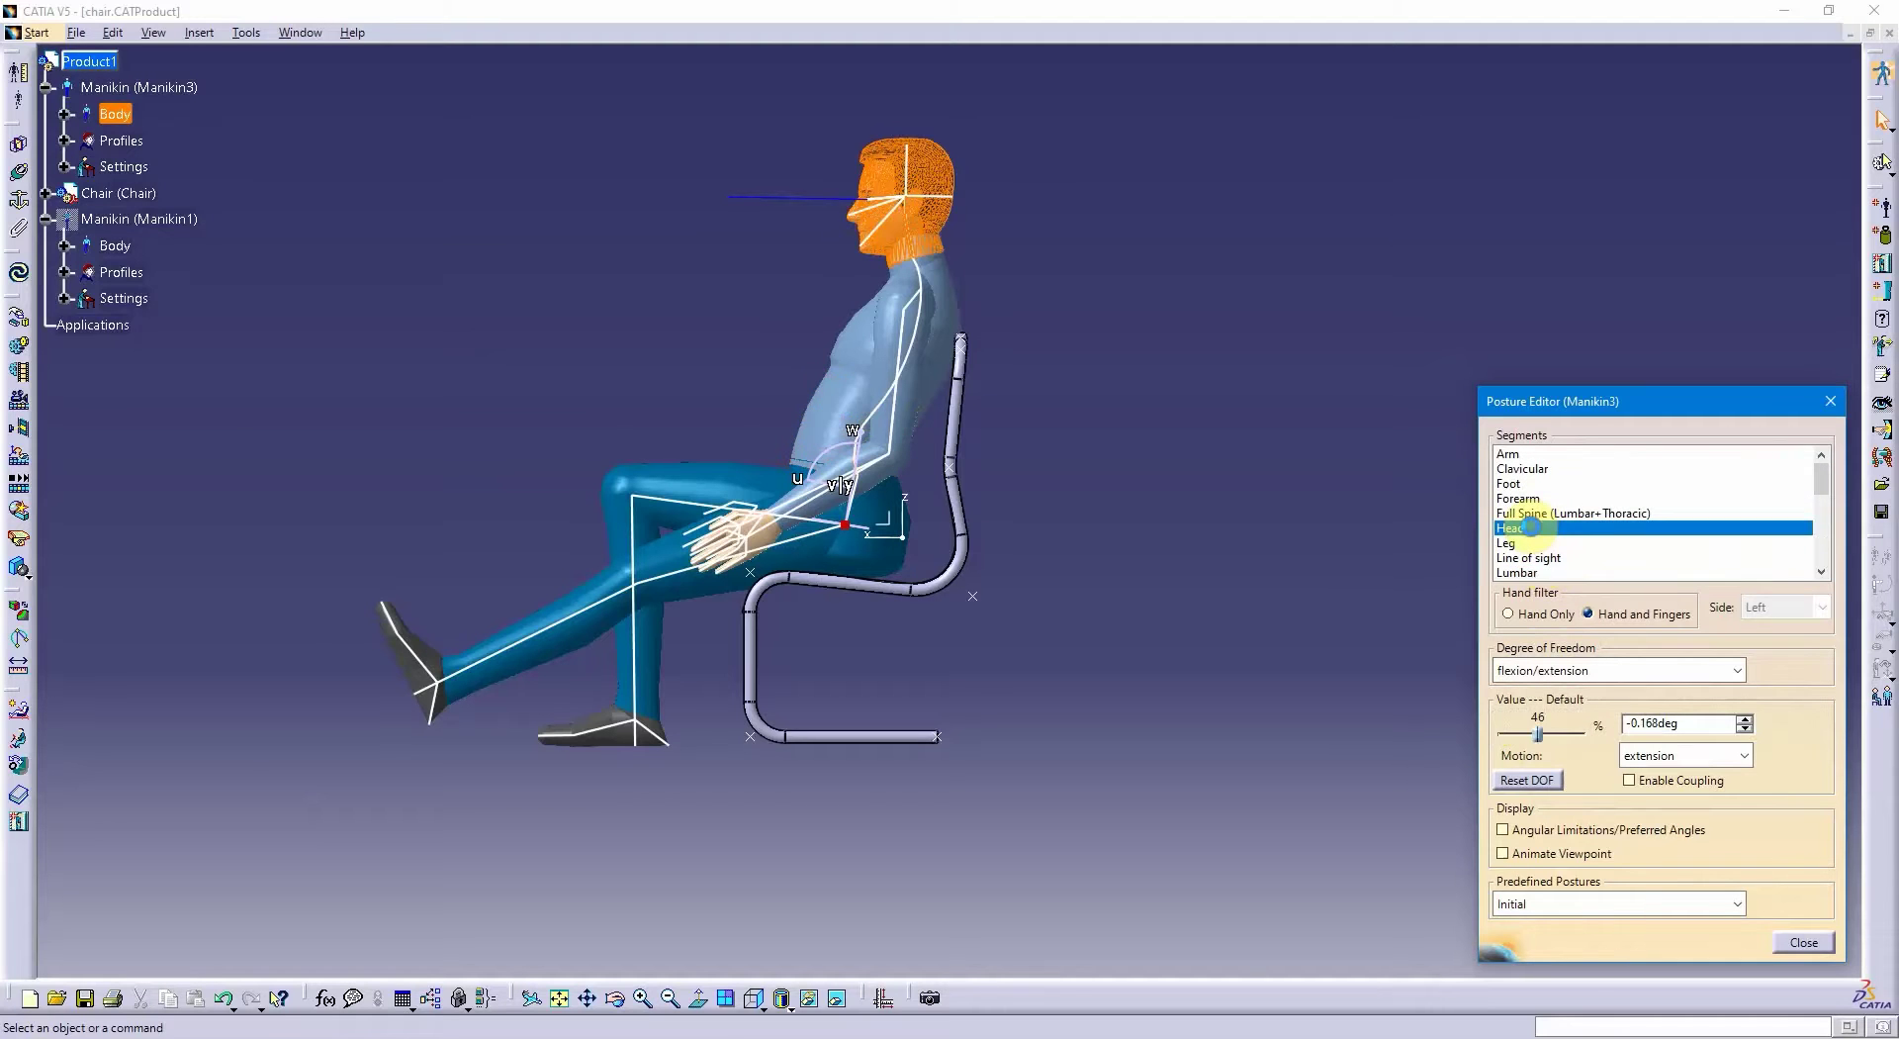
left_click_drag(1539, 734, 1603, 725)
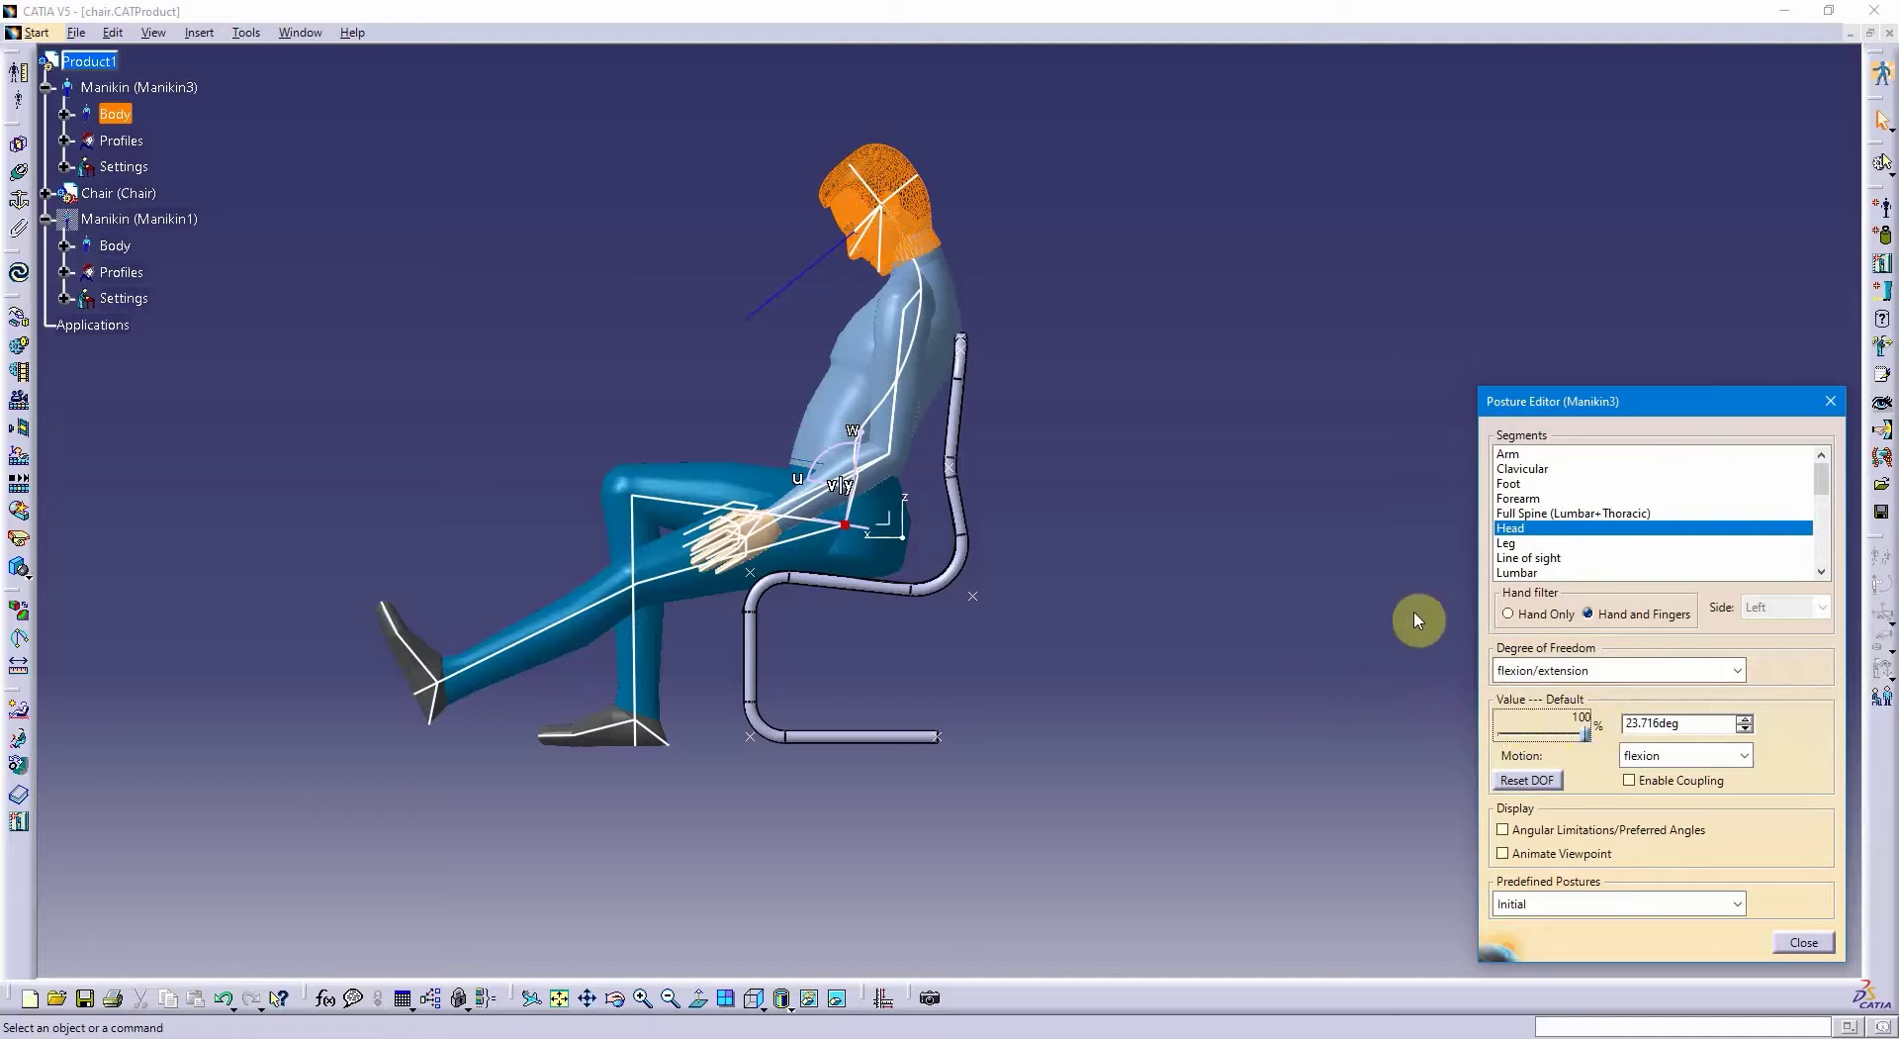
middle_click_drag(1290, 573, 1200, 576)
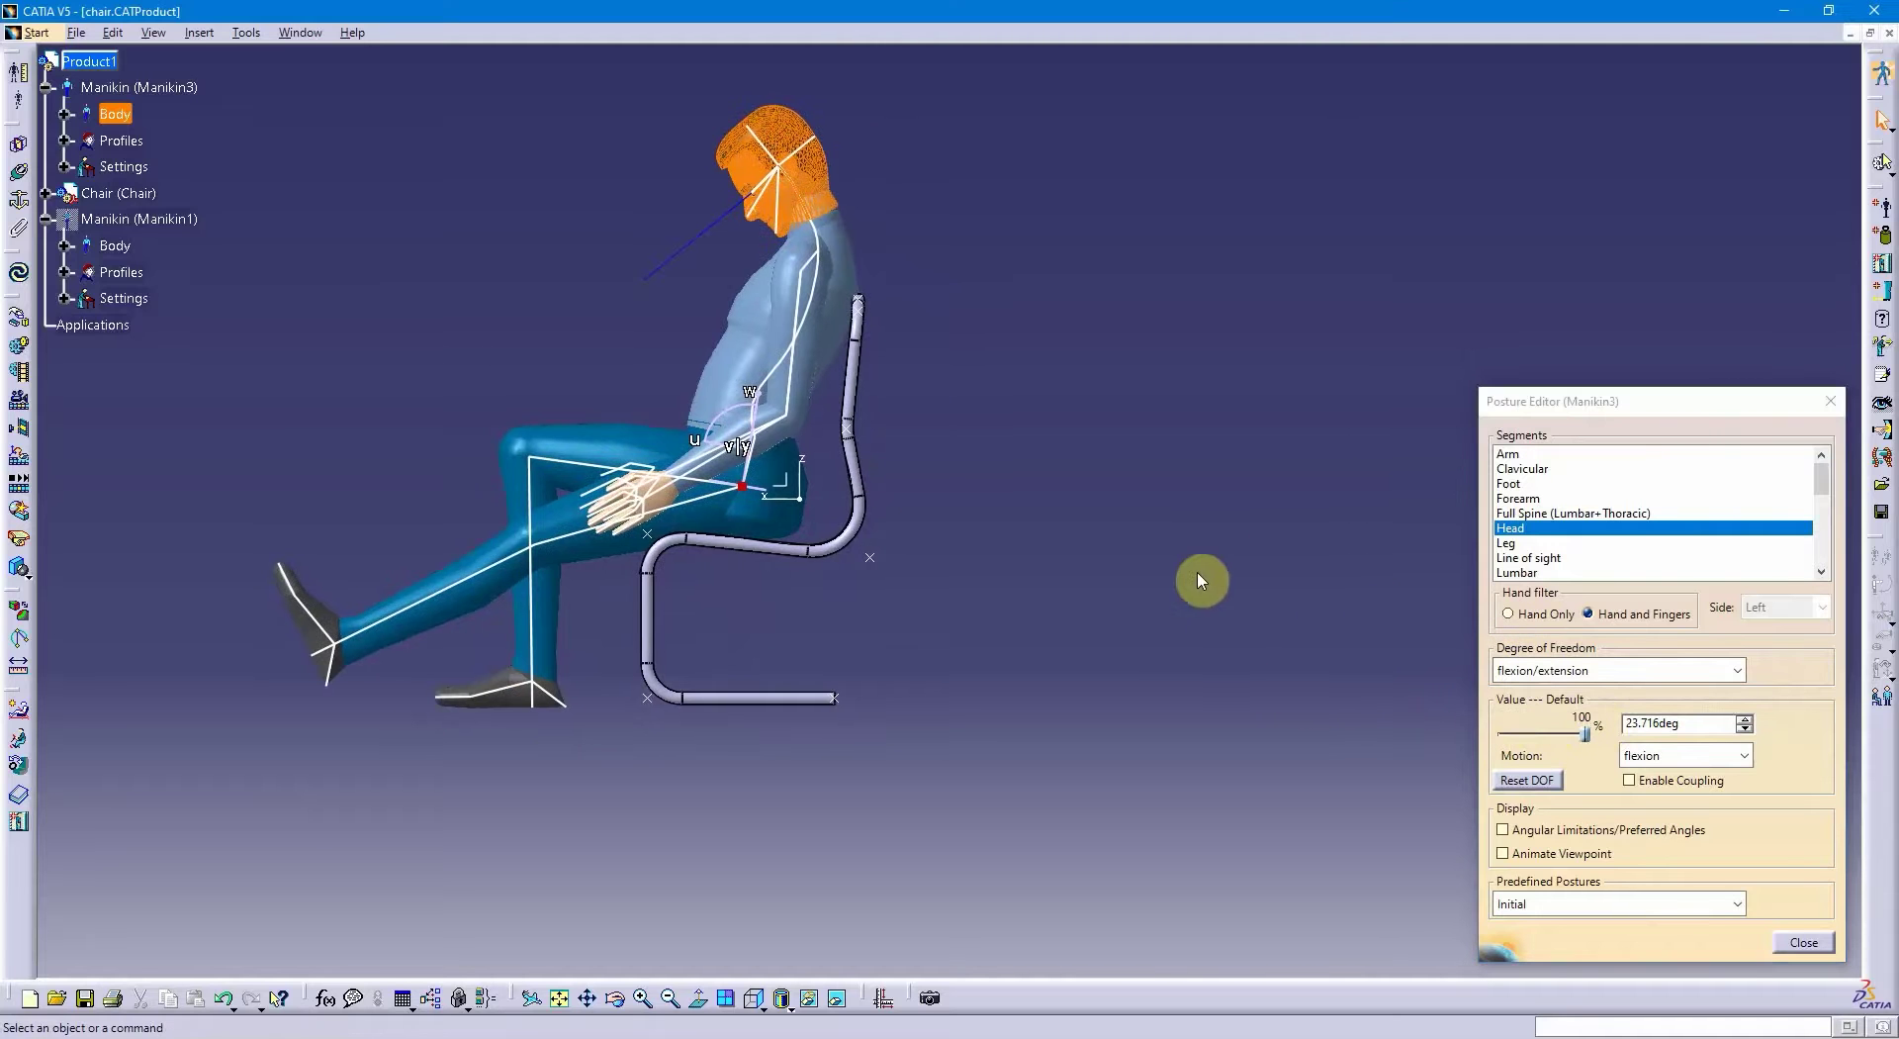
left_click(1548, 498)
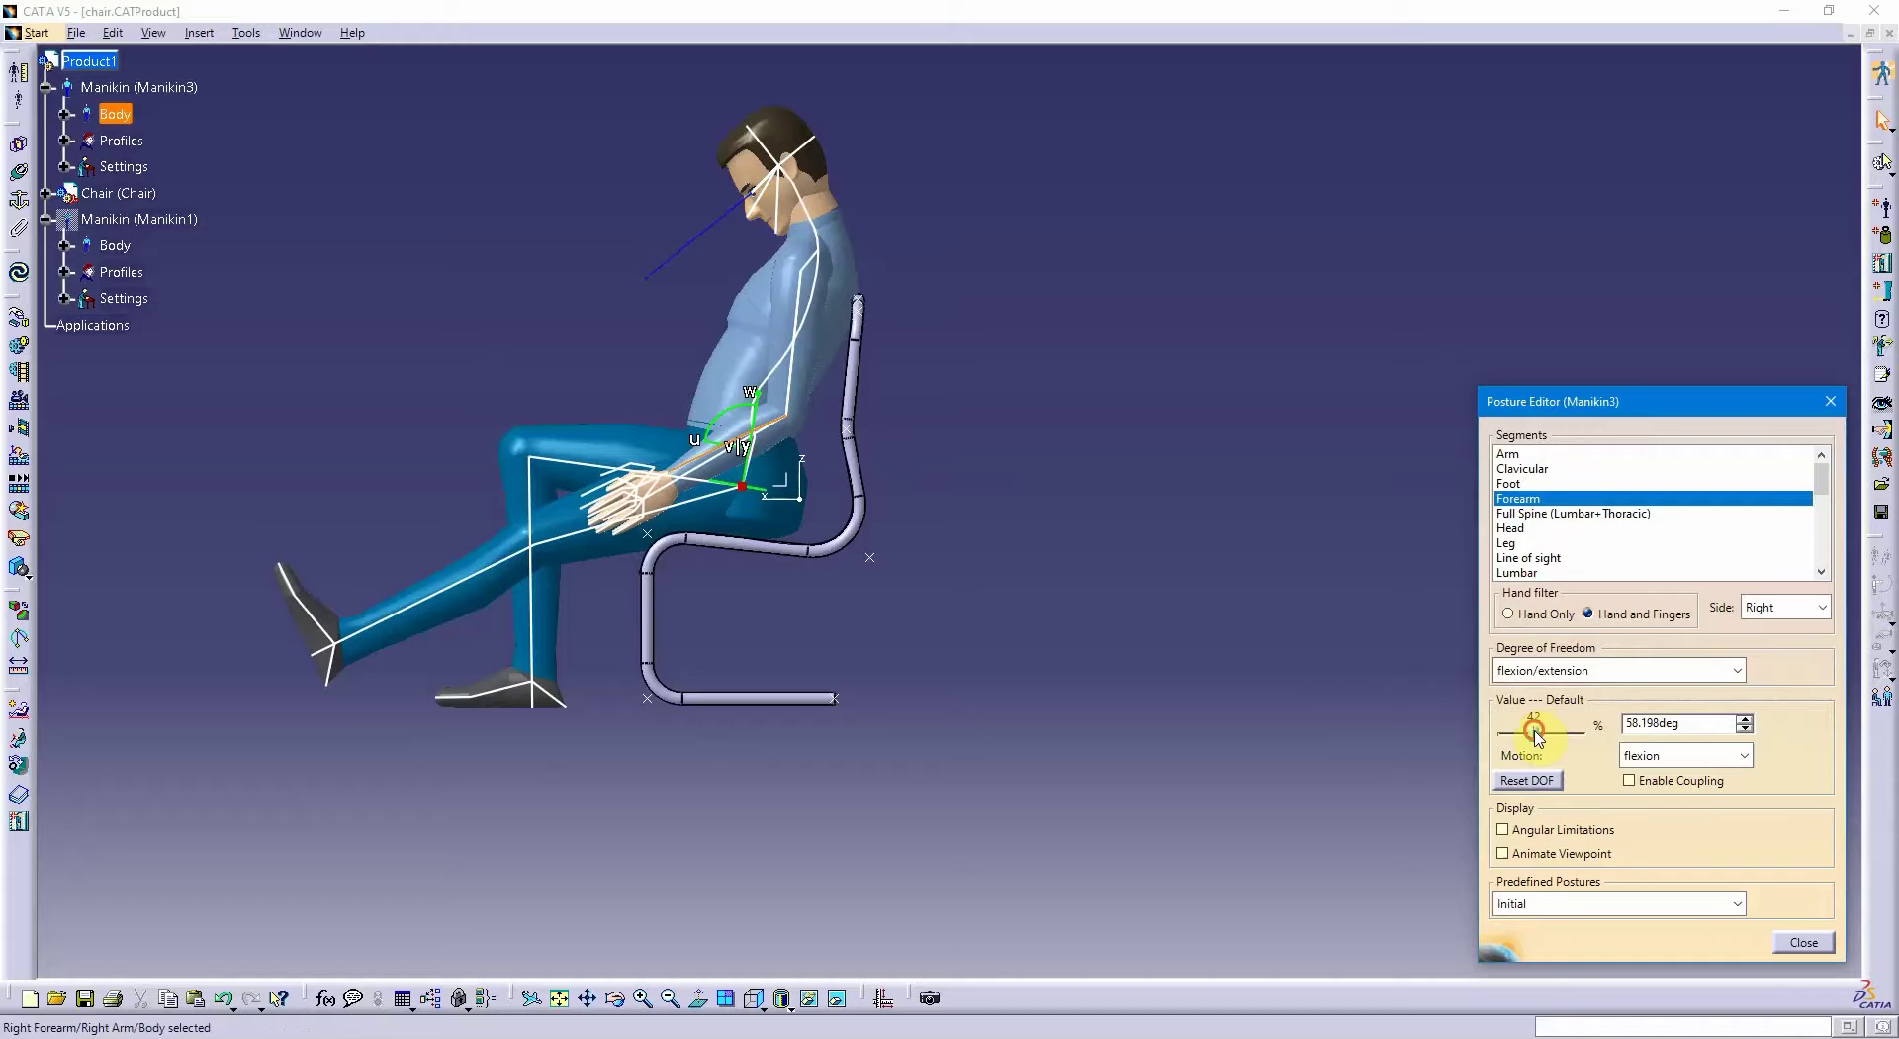
- Straighten the right and left forearms to 0.7deg so both arms hang down
left_click_drag(1538, 737, 1505, 737)
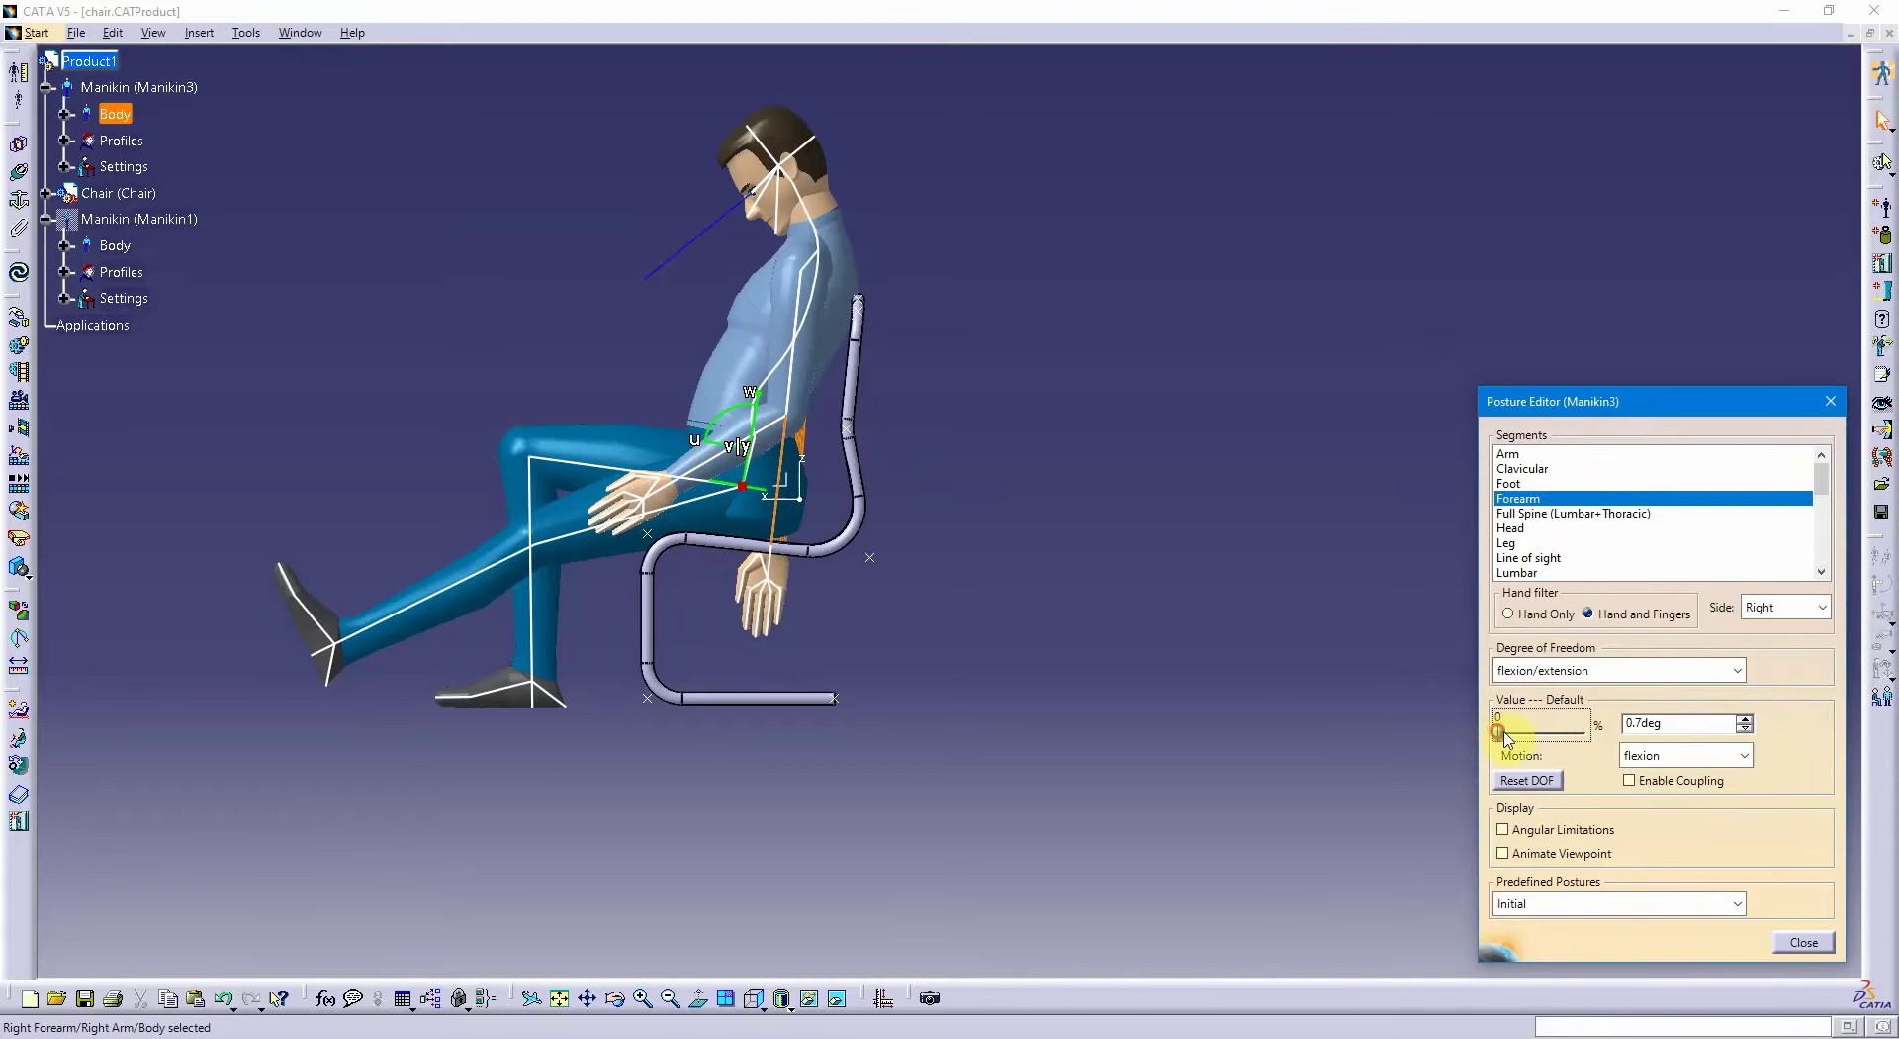
left_click(1781, 607)
left_click(1761, 636)
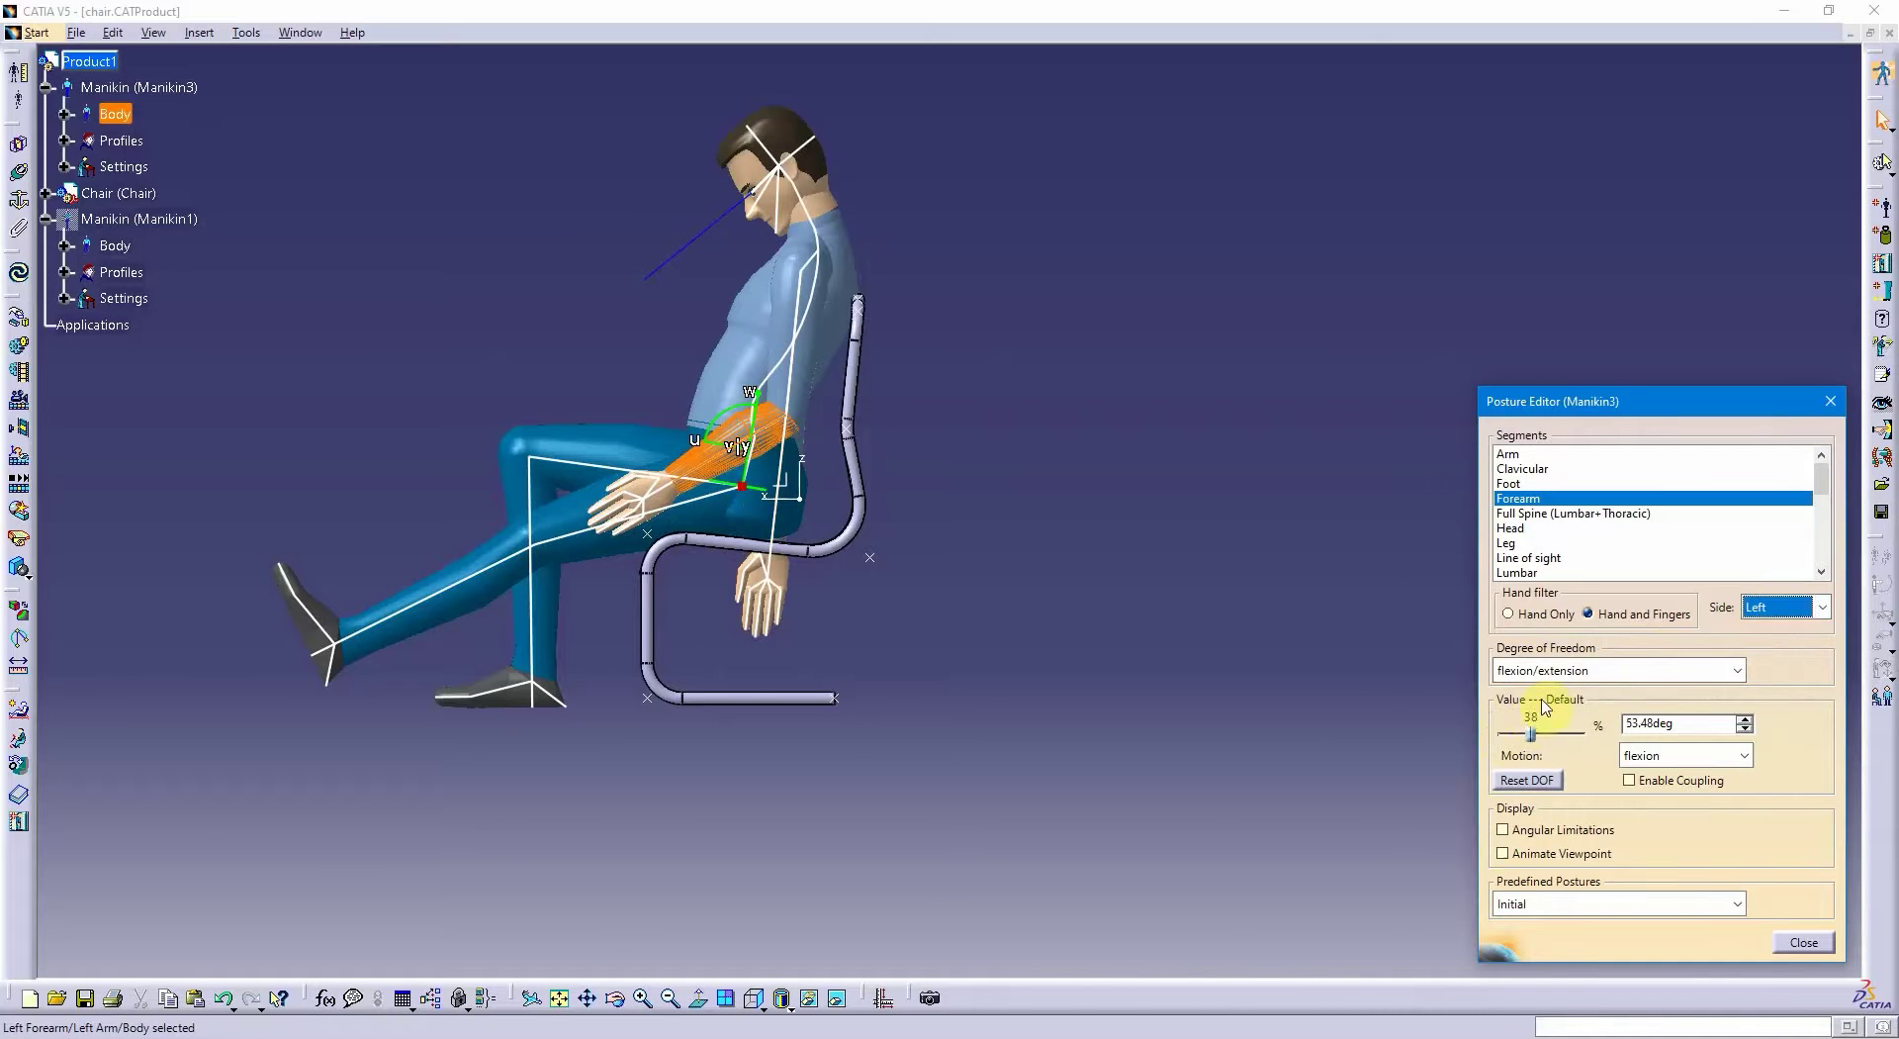
left_click_drag(1532, 740, 1500, 733)
middle_click_drag(974, 680, 1322, 746)
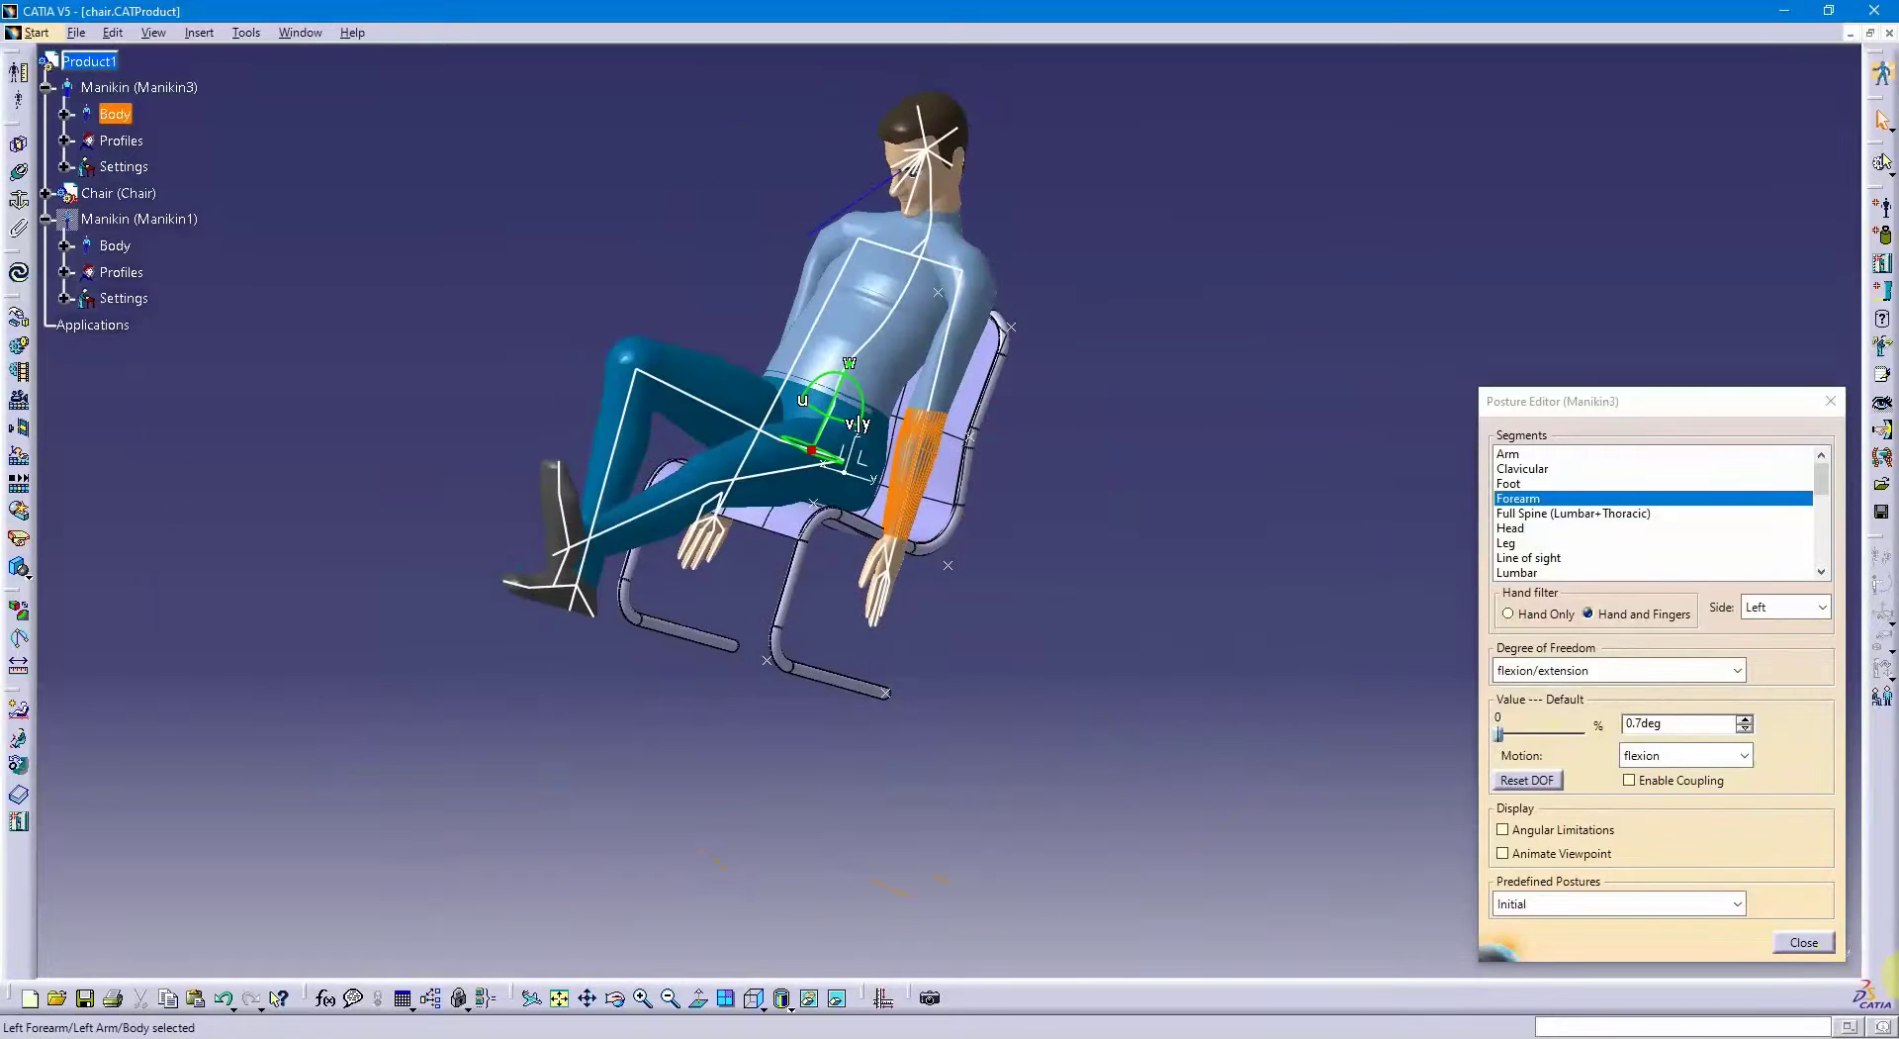
- Close the Posture Editor and orbit the view around the seated manikin and chair
left_click(1811, 945)
middle_click_drag(1000, 479, 1671, 221)
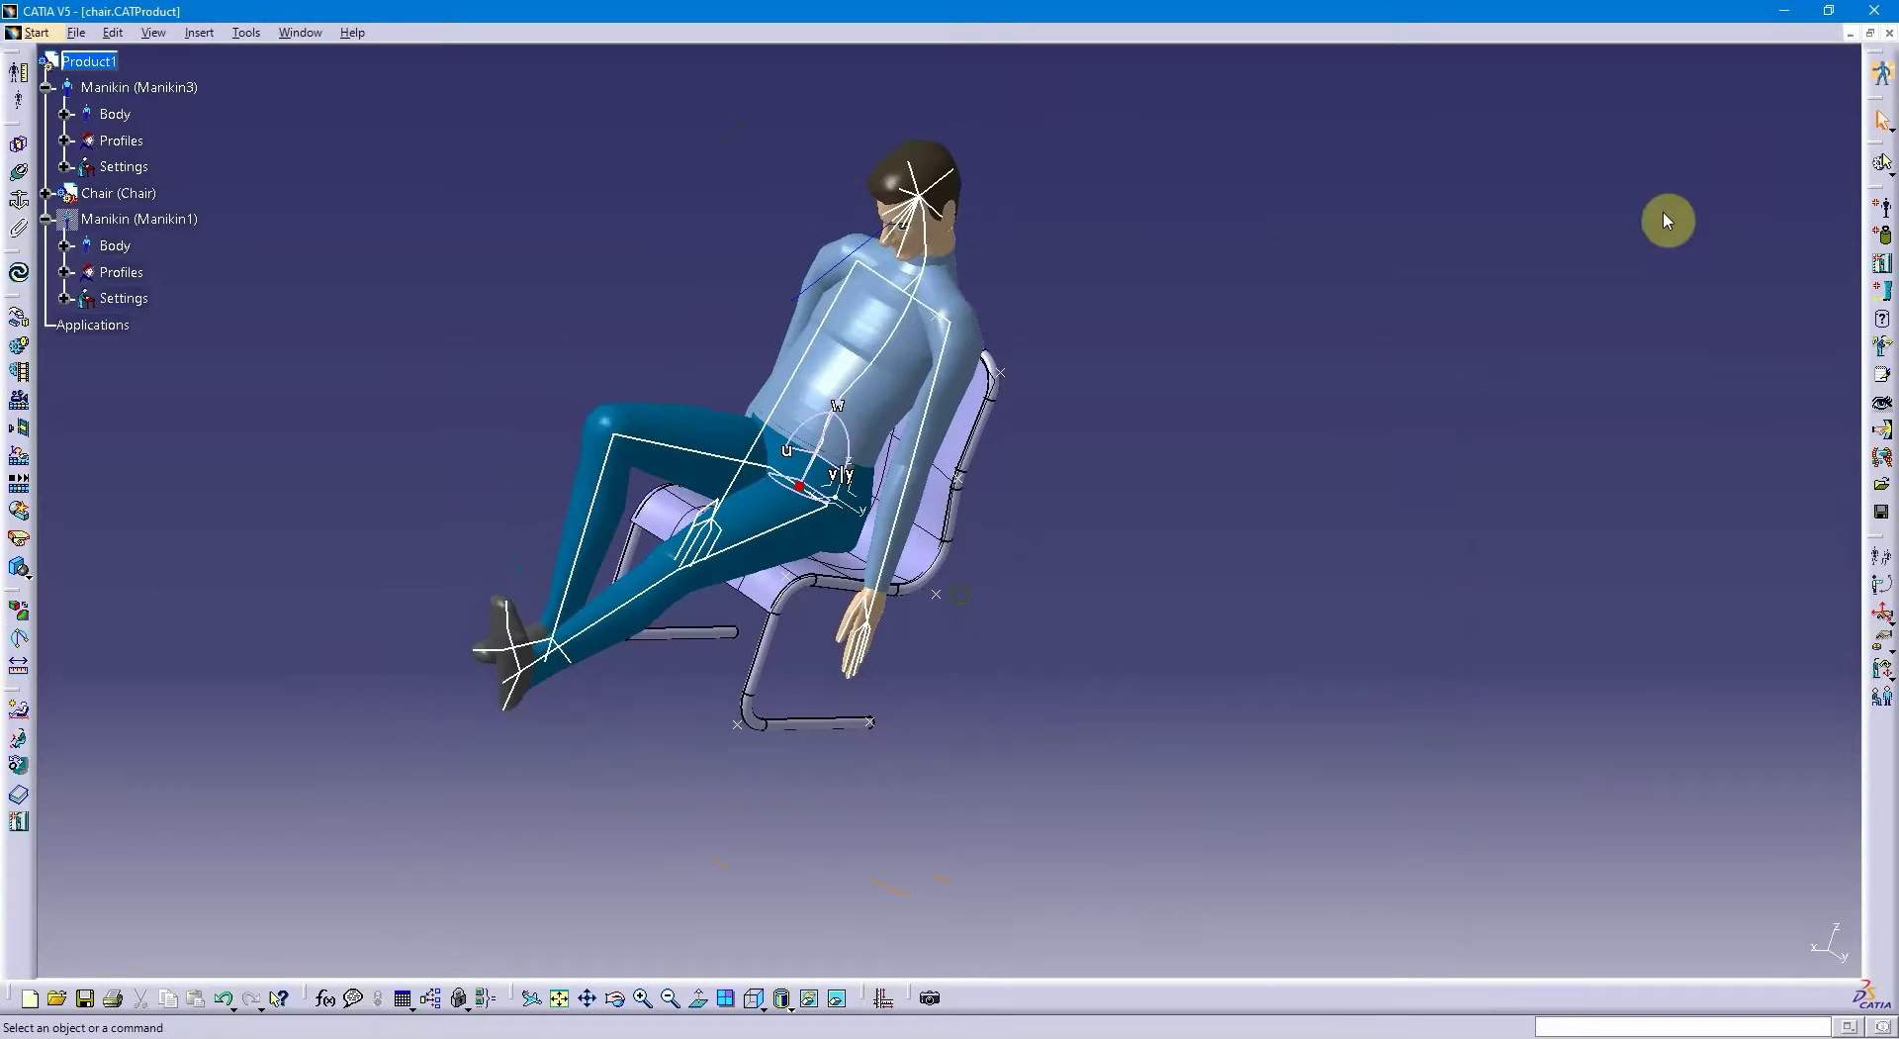
middle_click_drag(1075, 437, 950, 515)
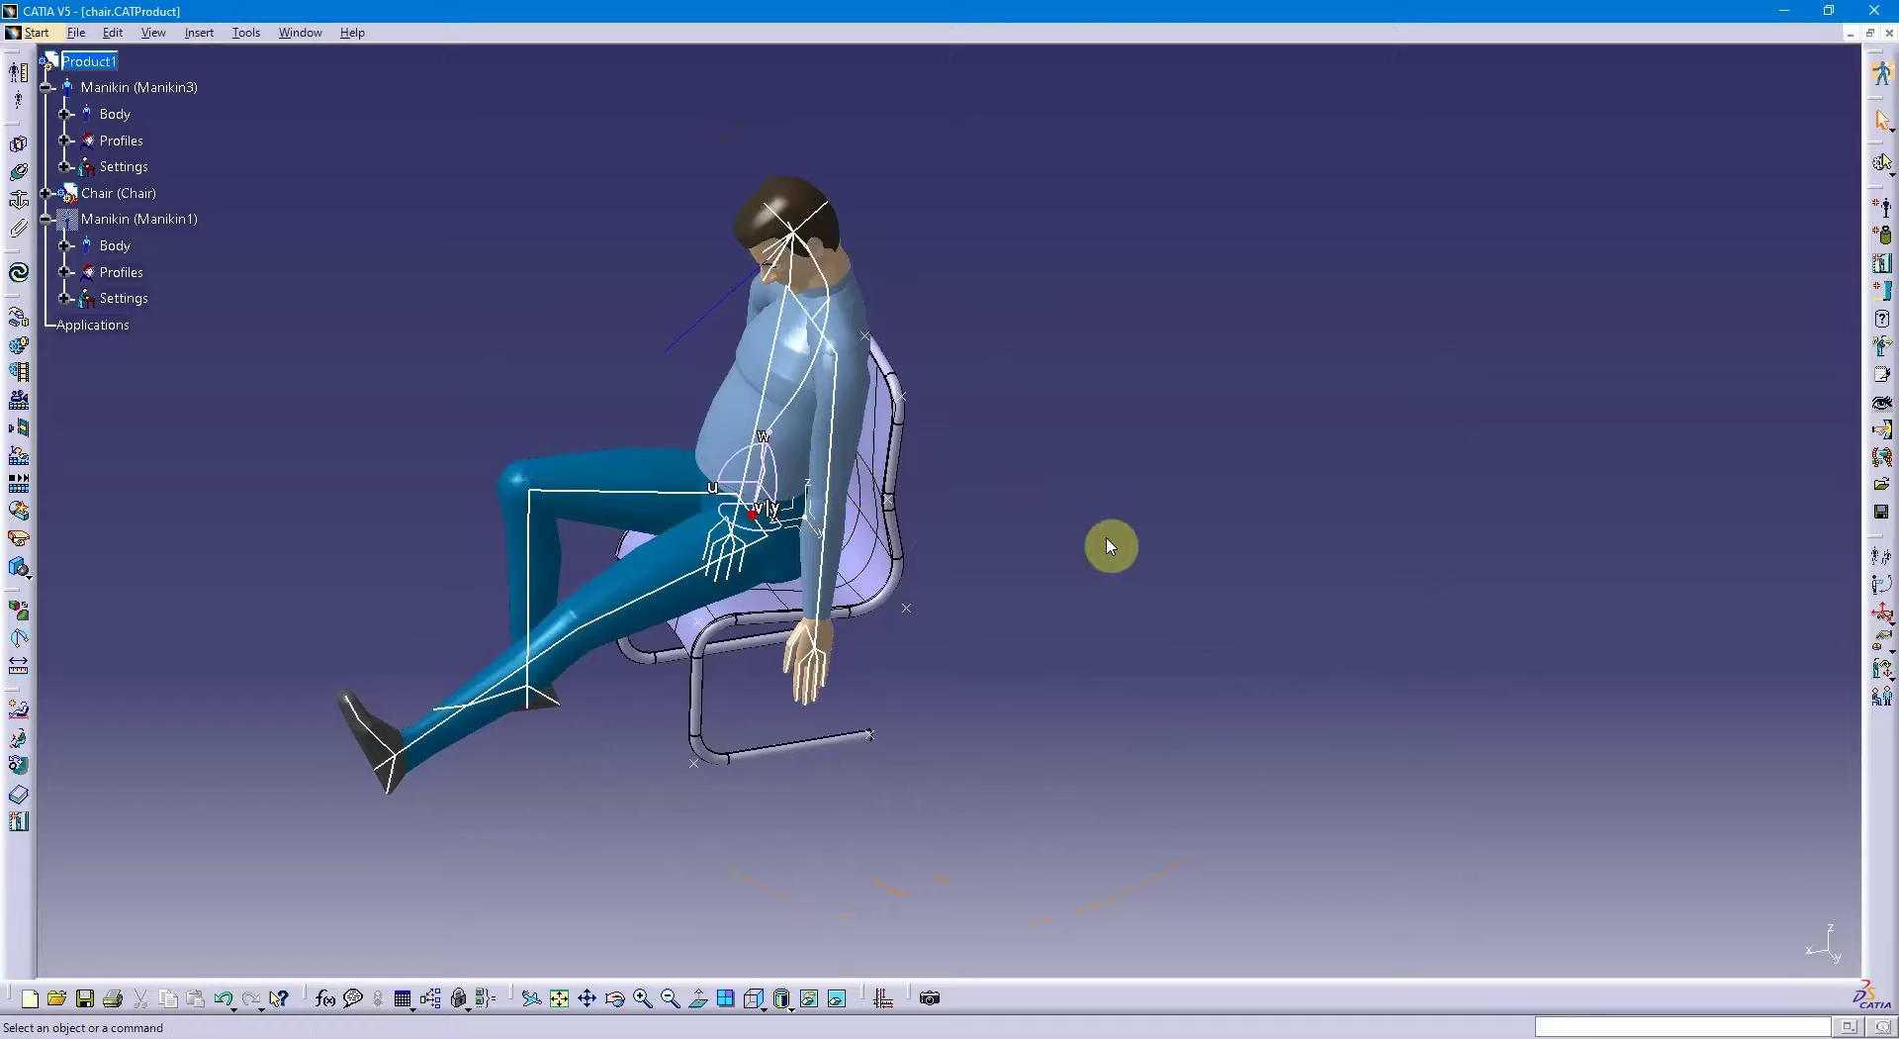
middle_click_drag(1195, 445, 1192, 498)
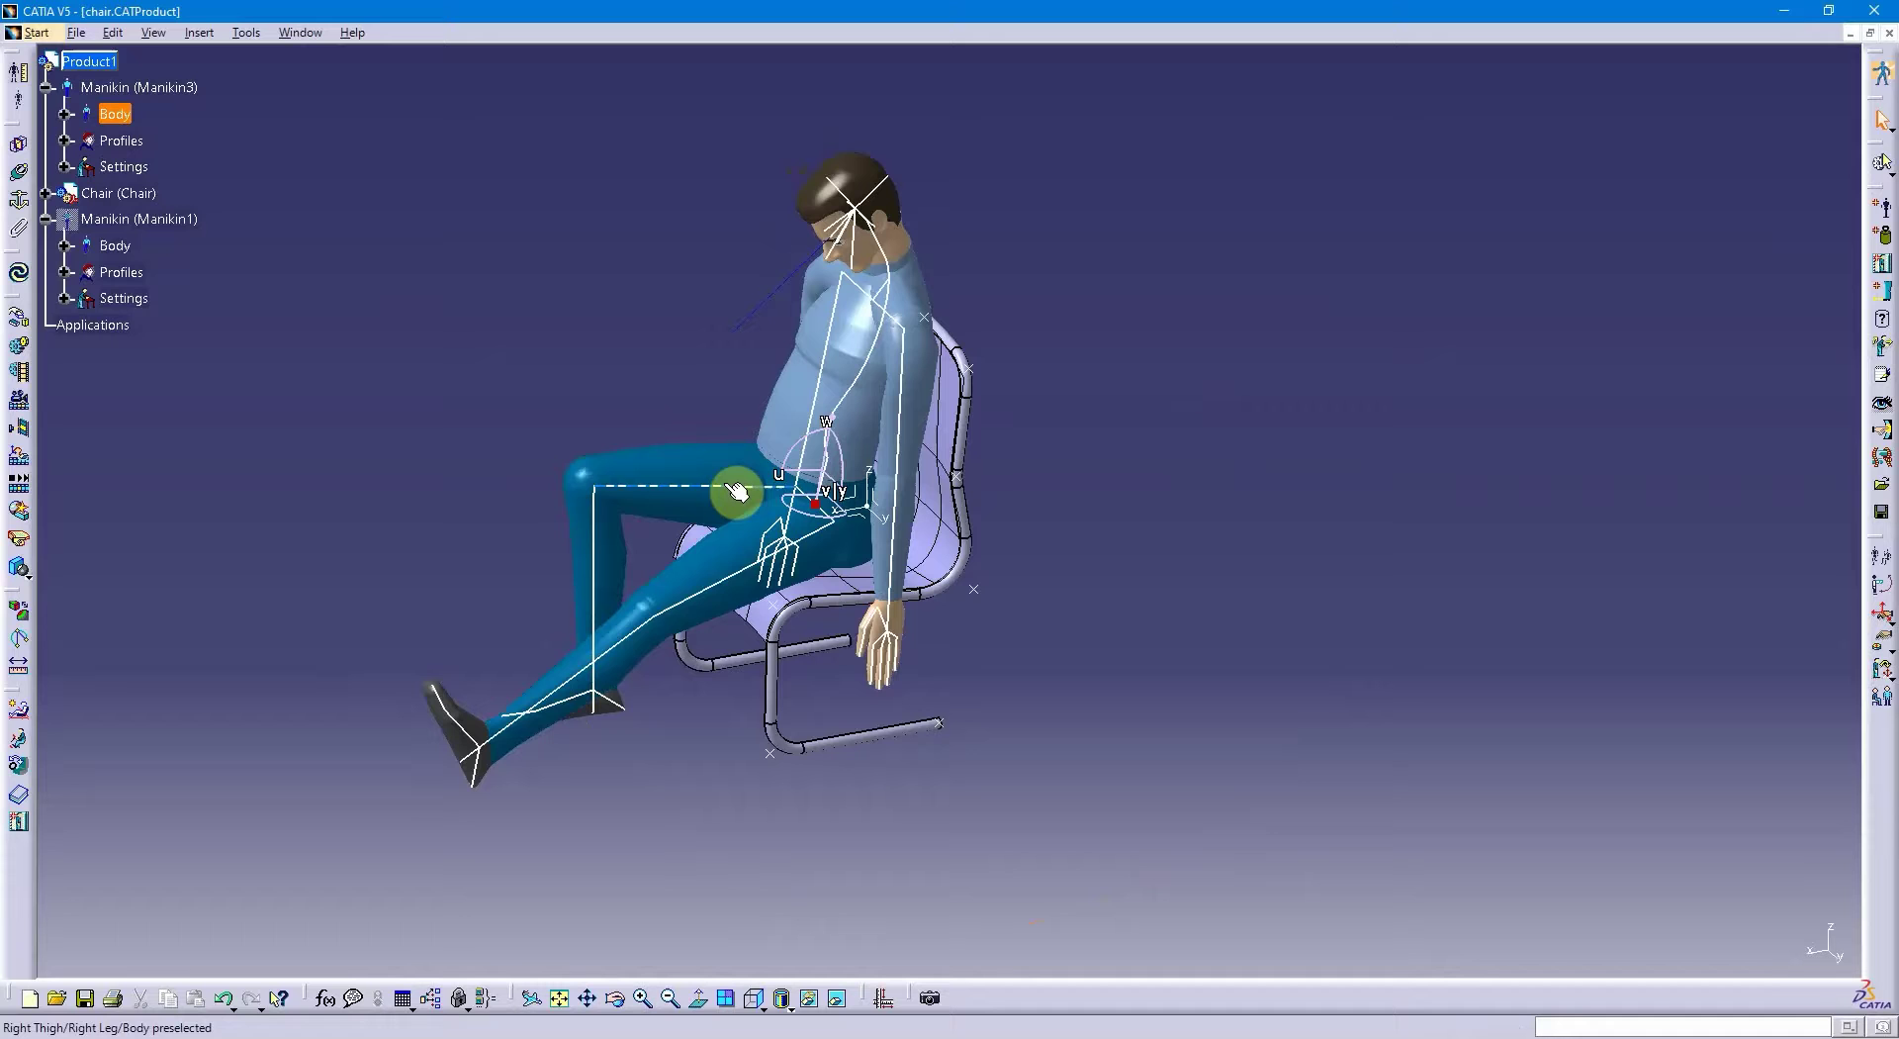
- Enter Human Posture Analysis on Manikin3 and clear the thigh selection
double_click(748, 579)
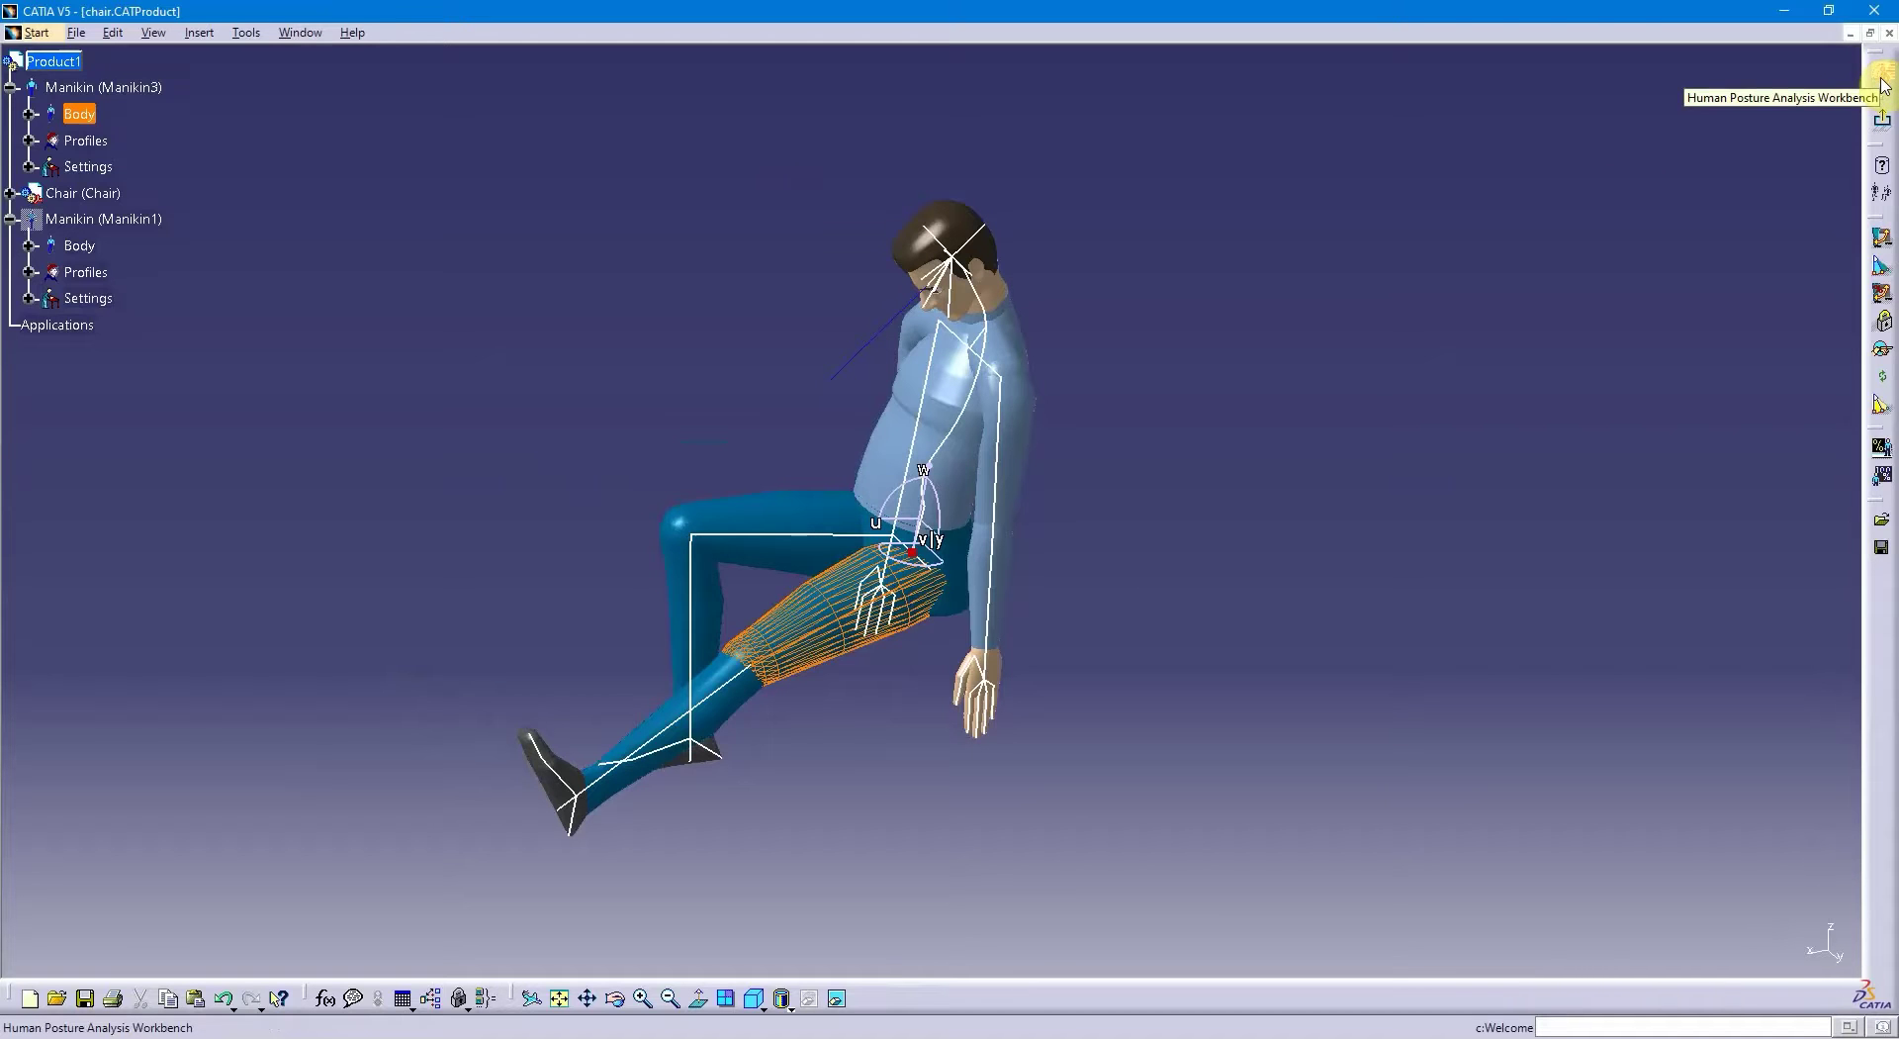
middle_click_drag(1098, 420, 1047, 420)
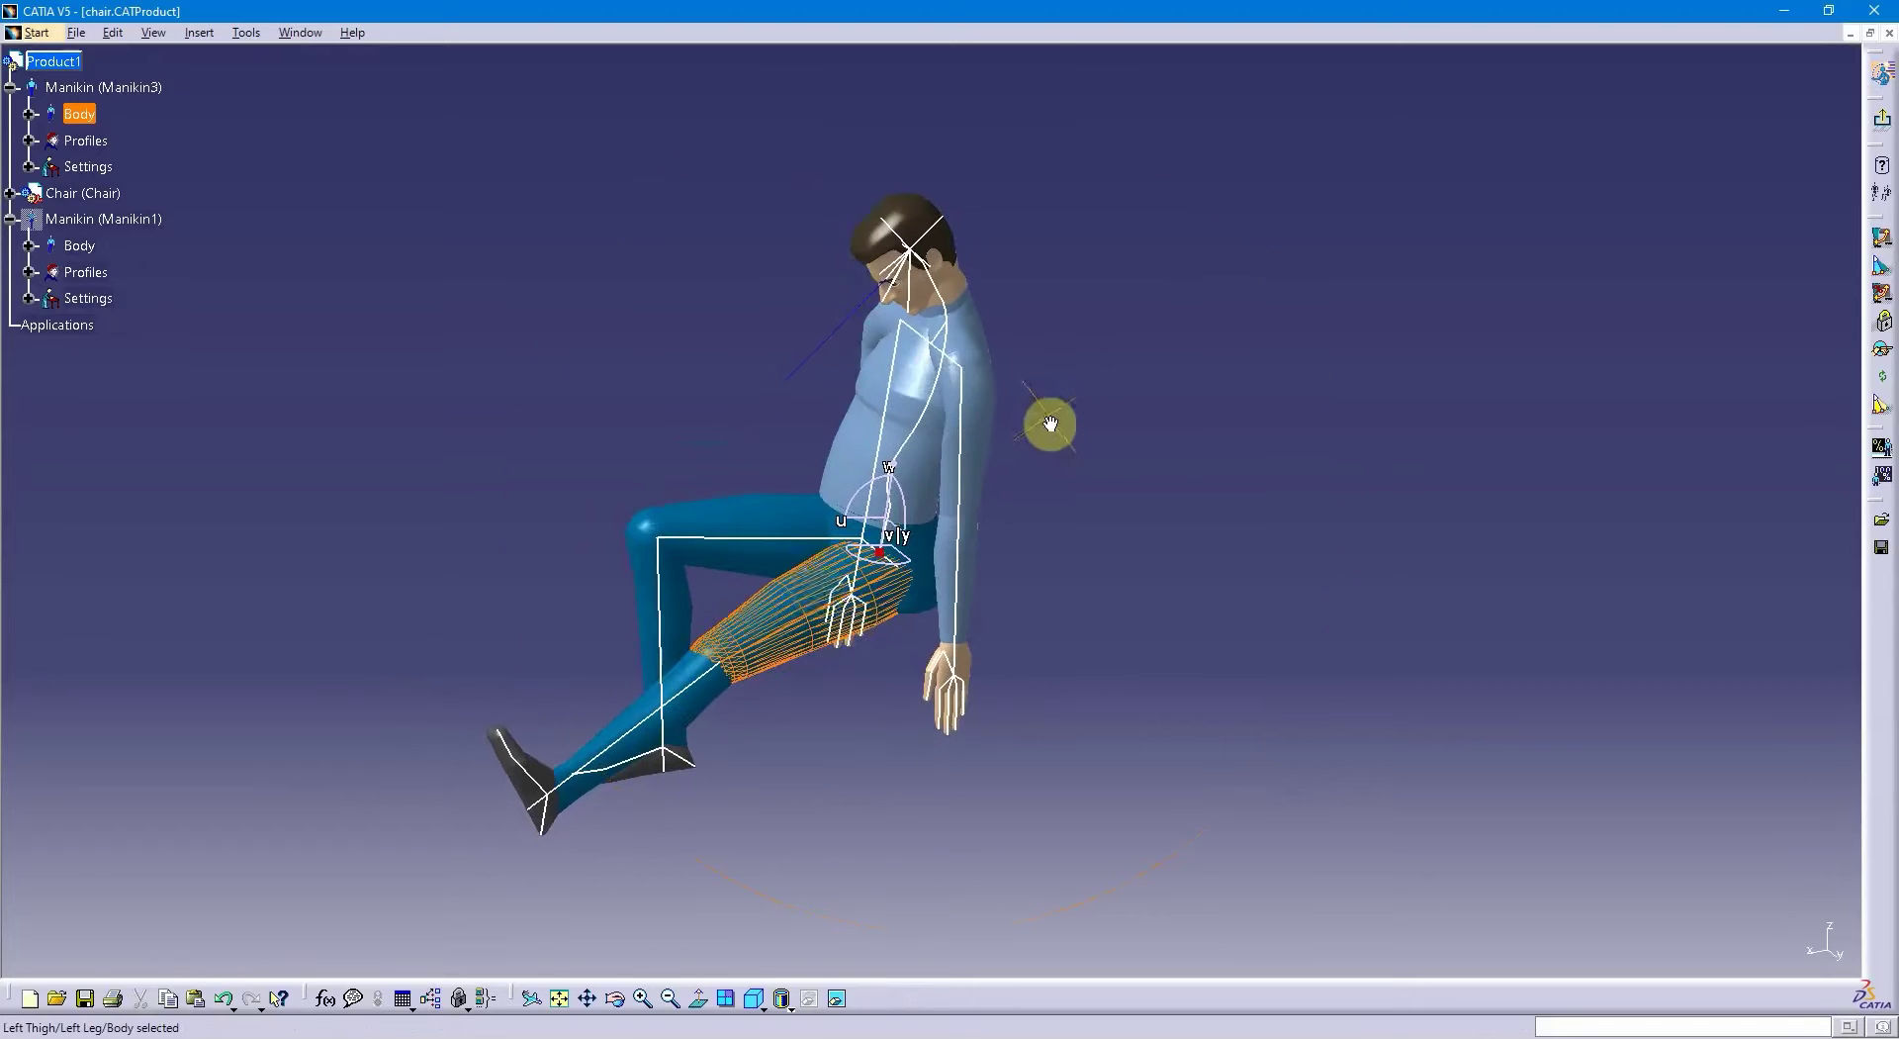
left_click(1501, 377)
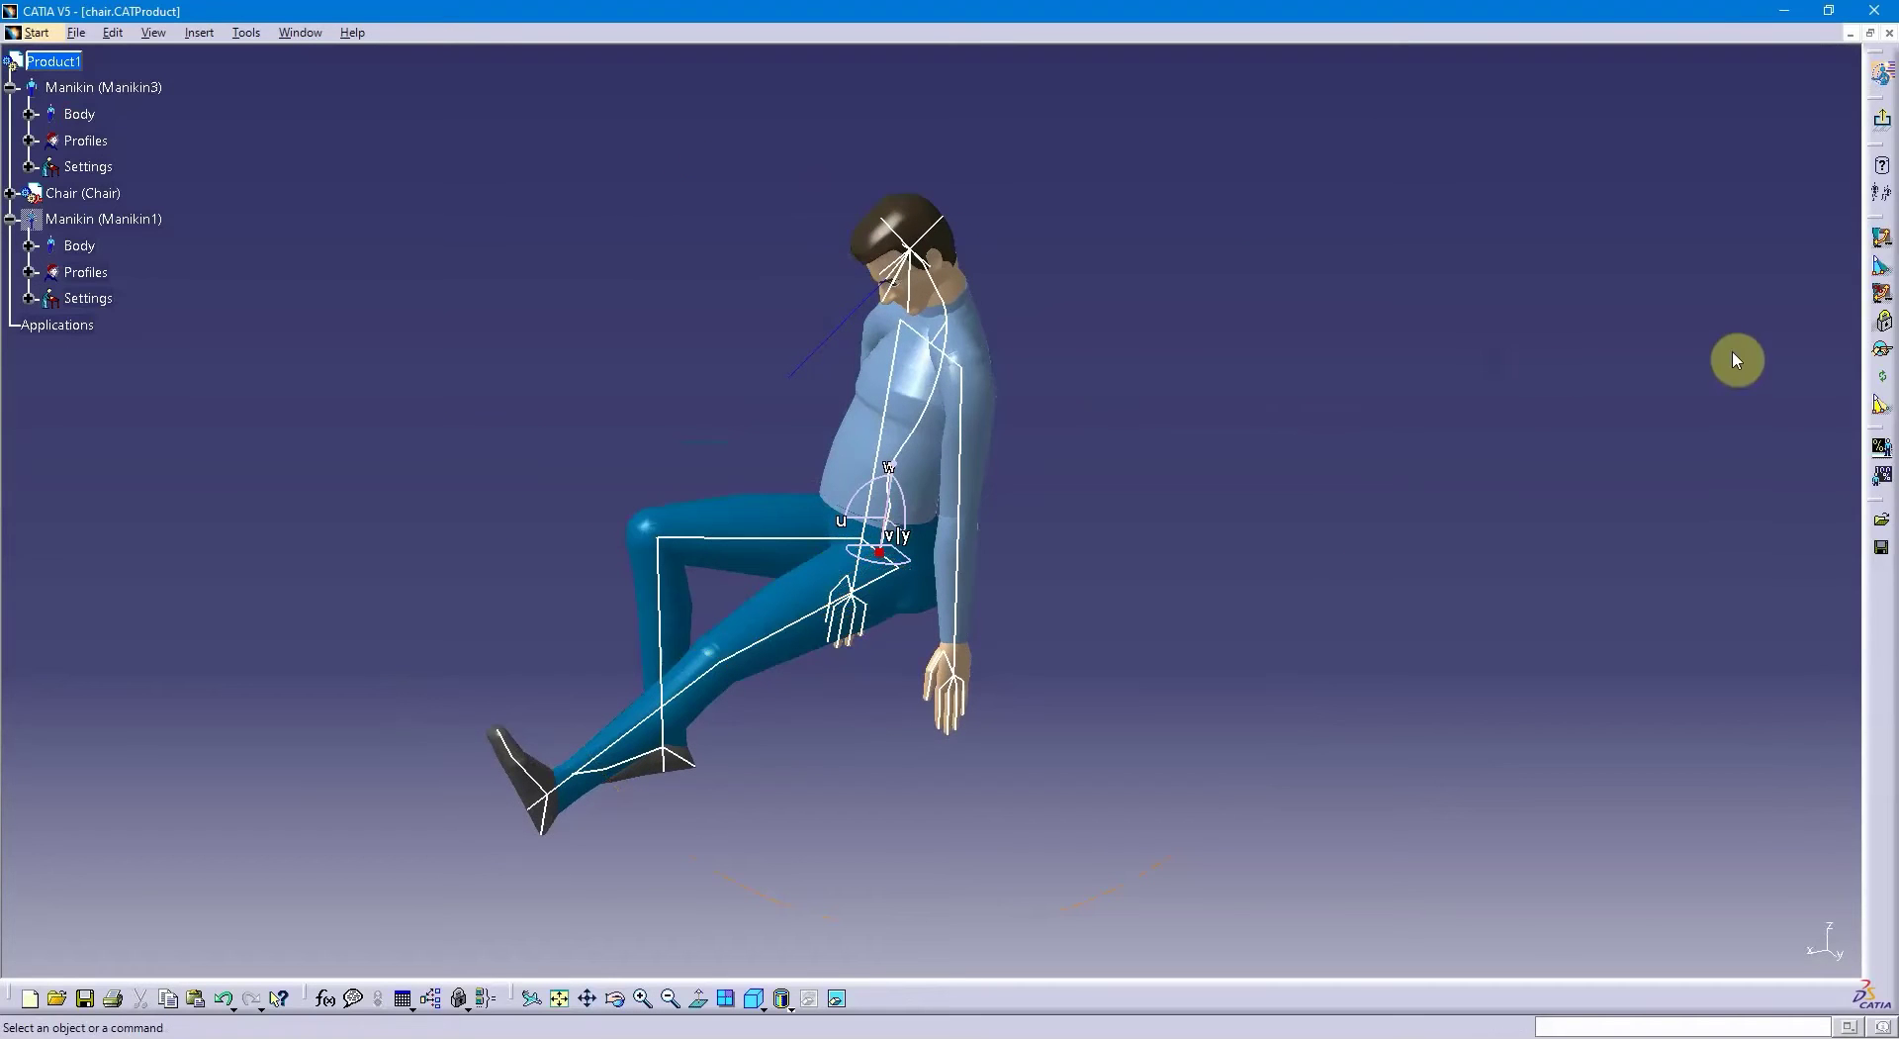
- Open Postural Score Analysis for Manikin3 and move its results dialog up and left
left_click(1882, 450)
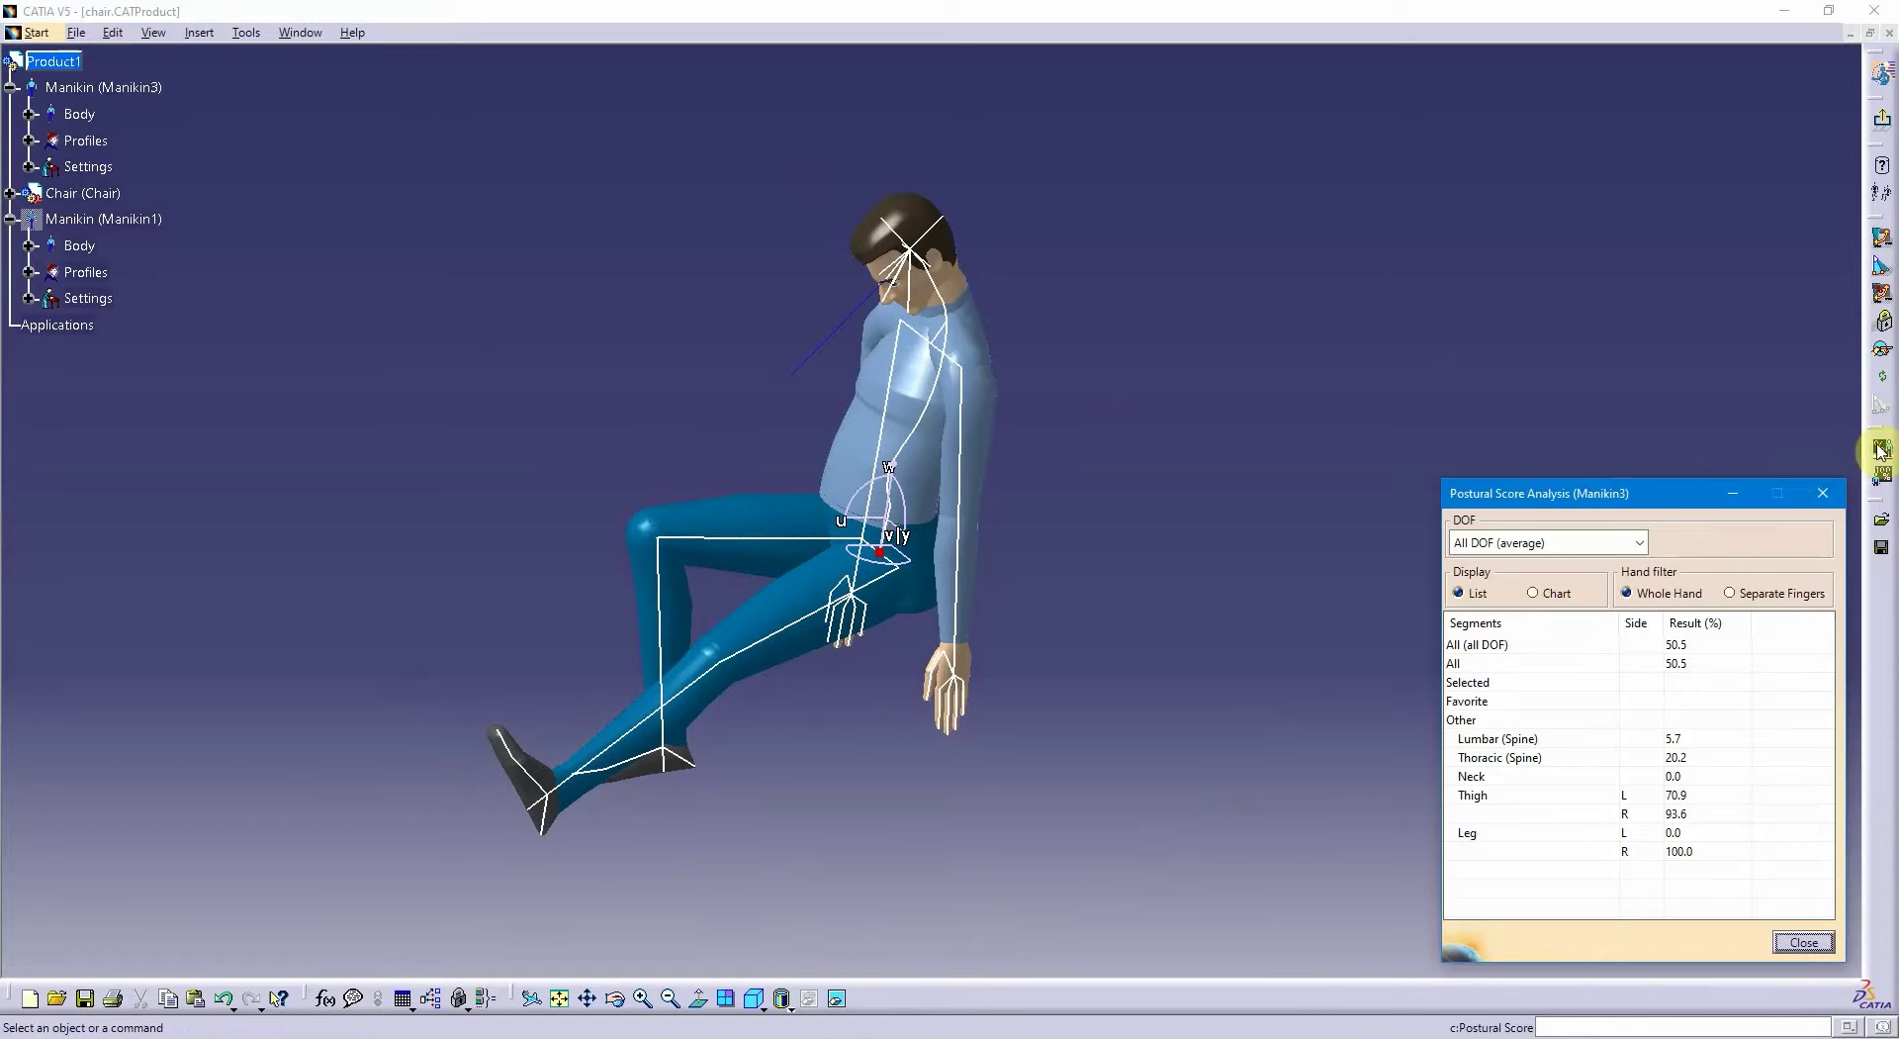
left_click_drag(1657, 506, 1307, 236)
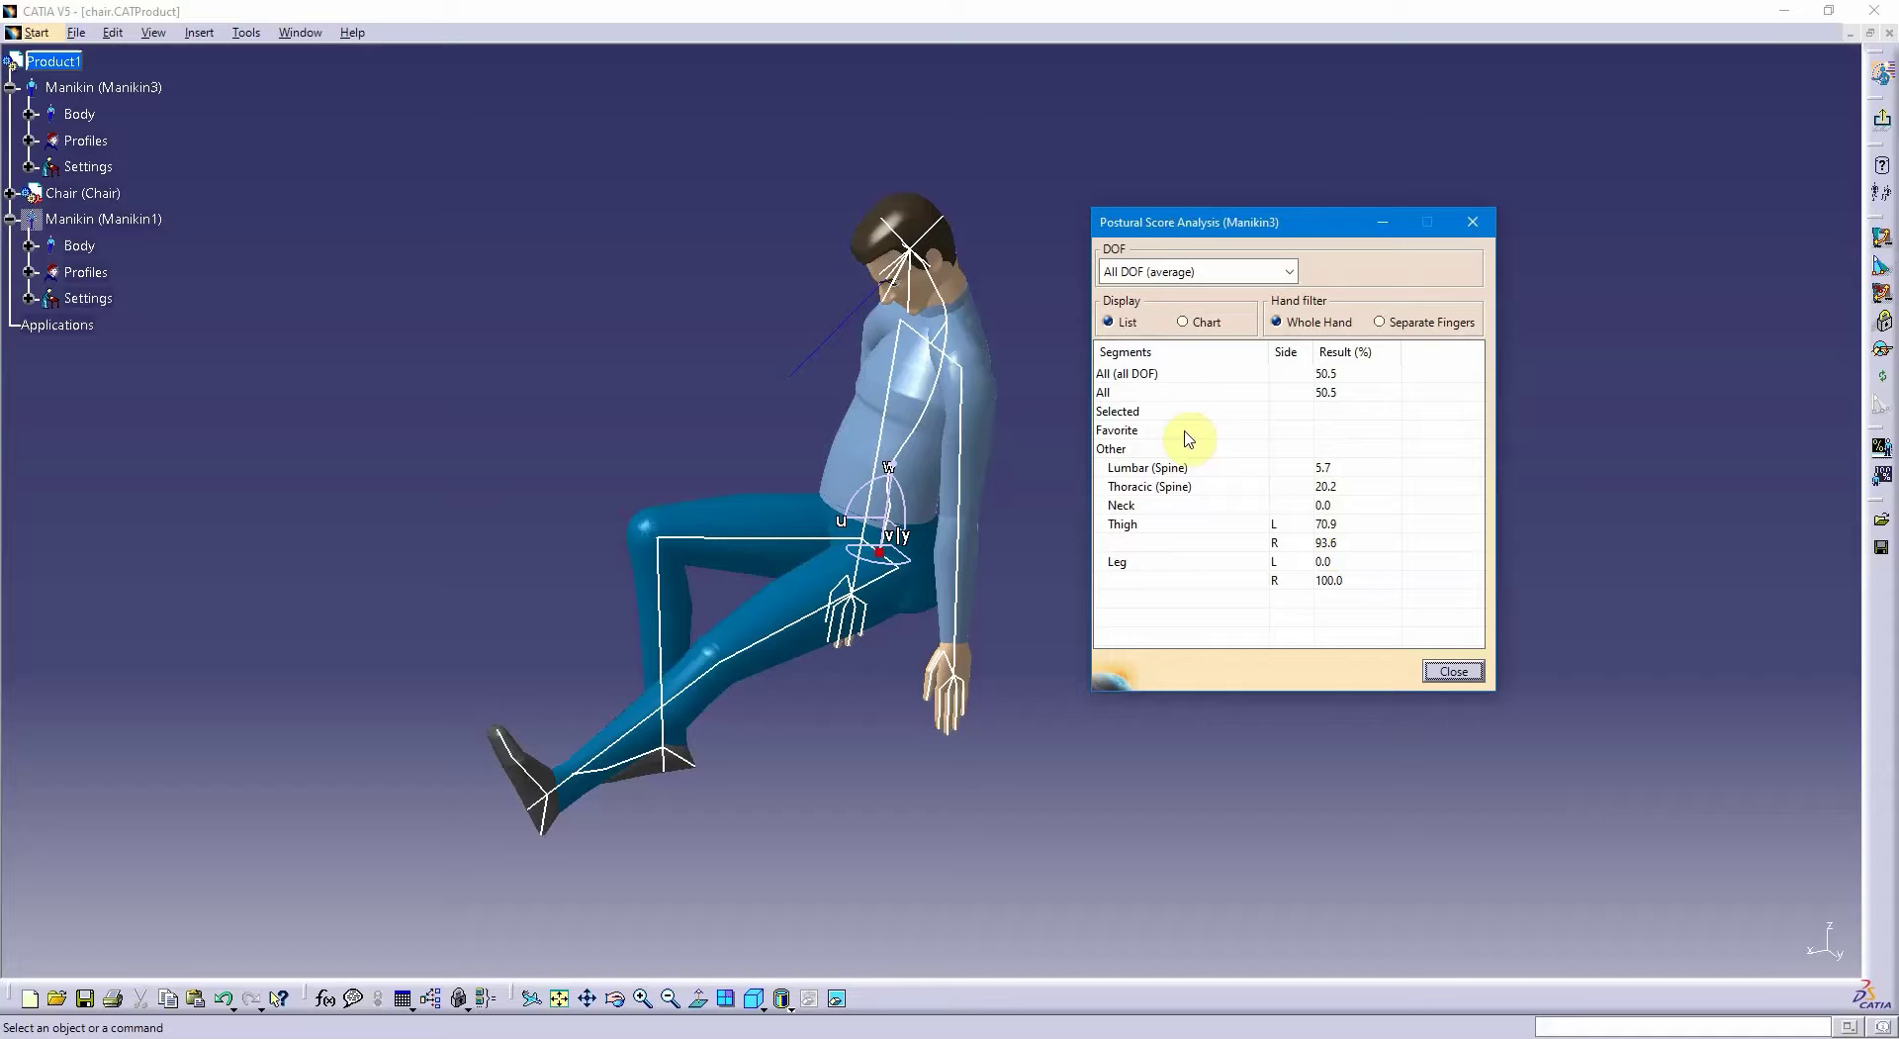
- Show the scores as an enlarged bar chart, viewing detailed, flexion/extension and abduction/adduction scores
left_click(1184, 322)
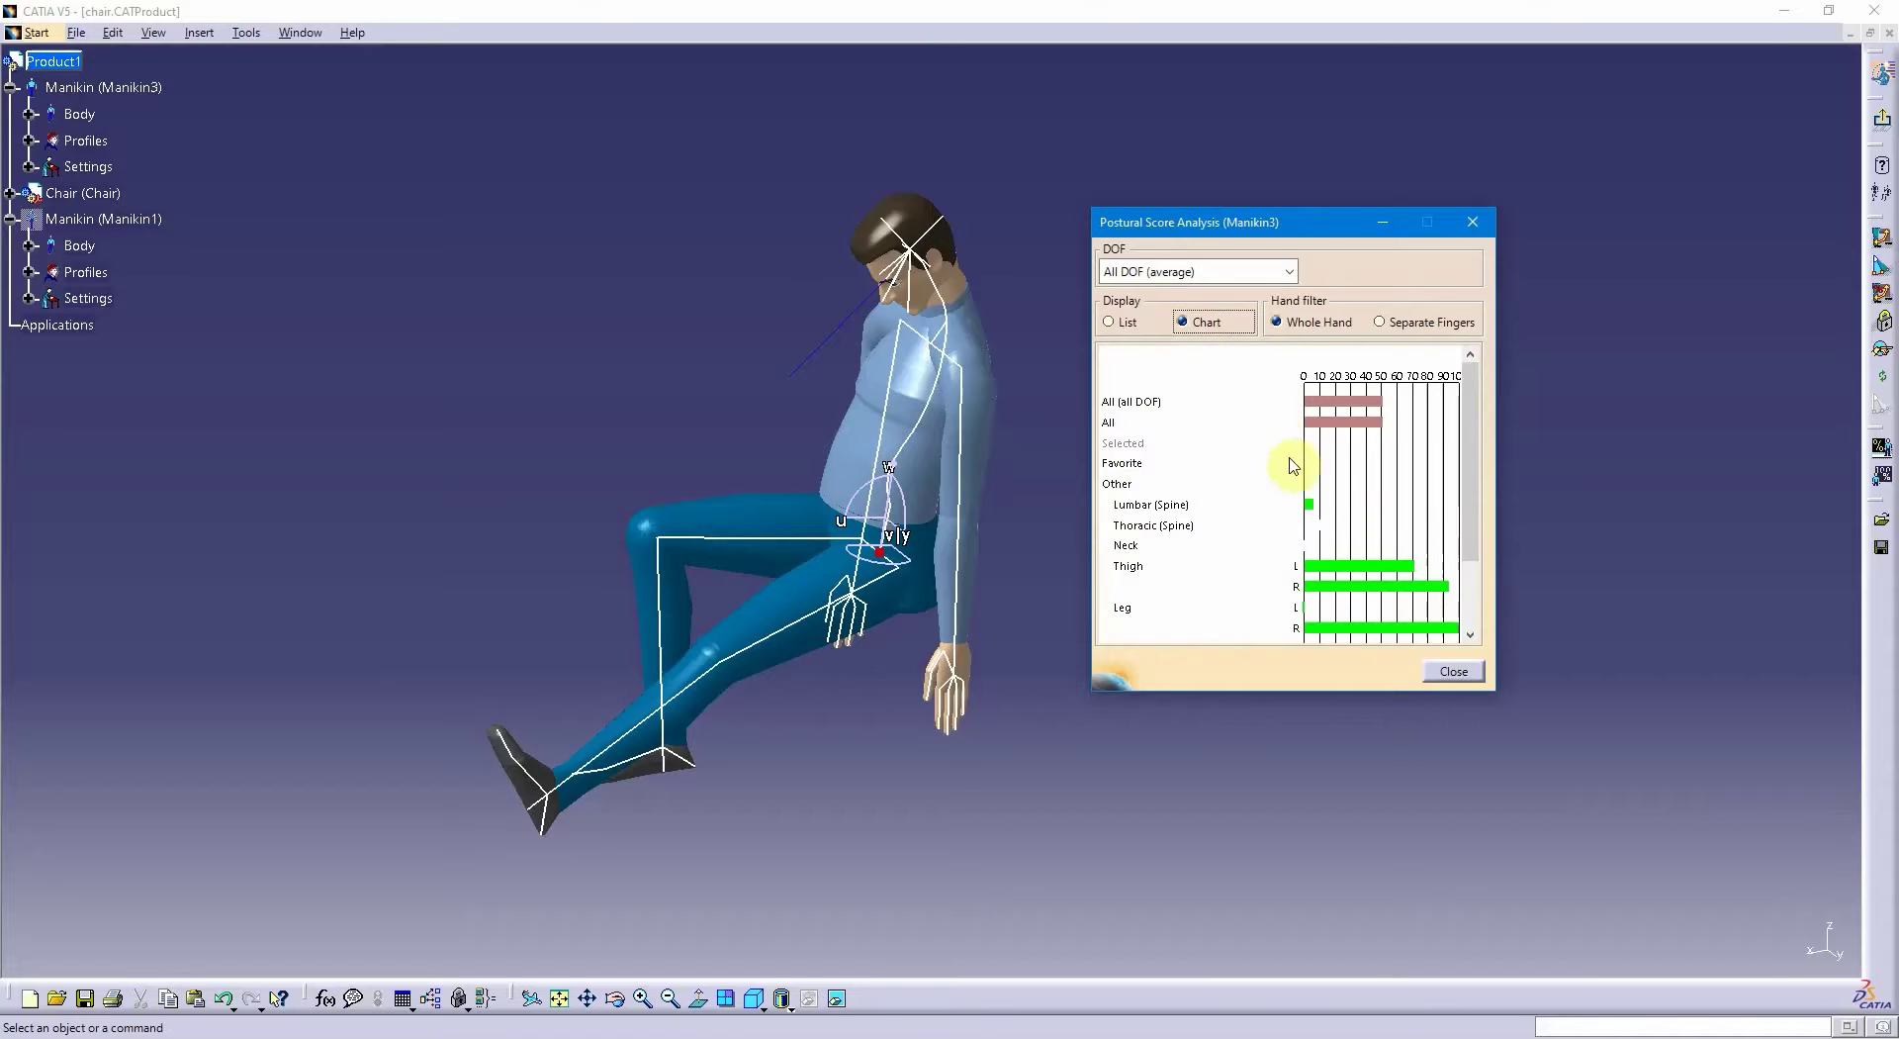
left_click_drag(1495, 697, 1685, 798)
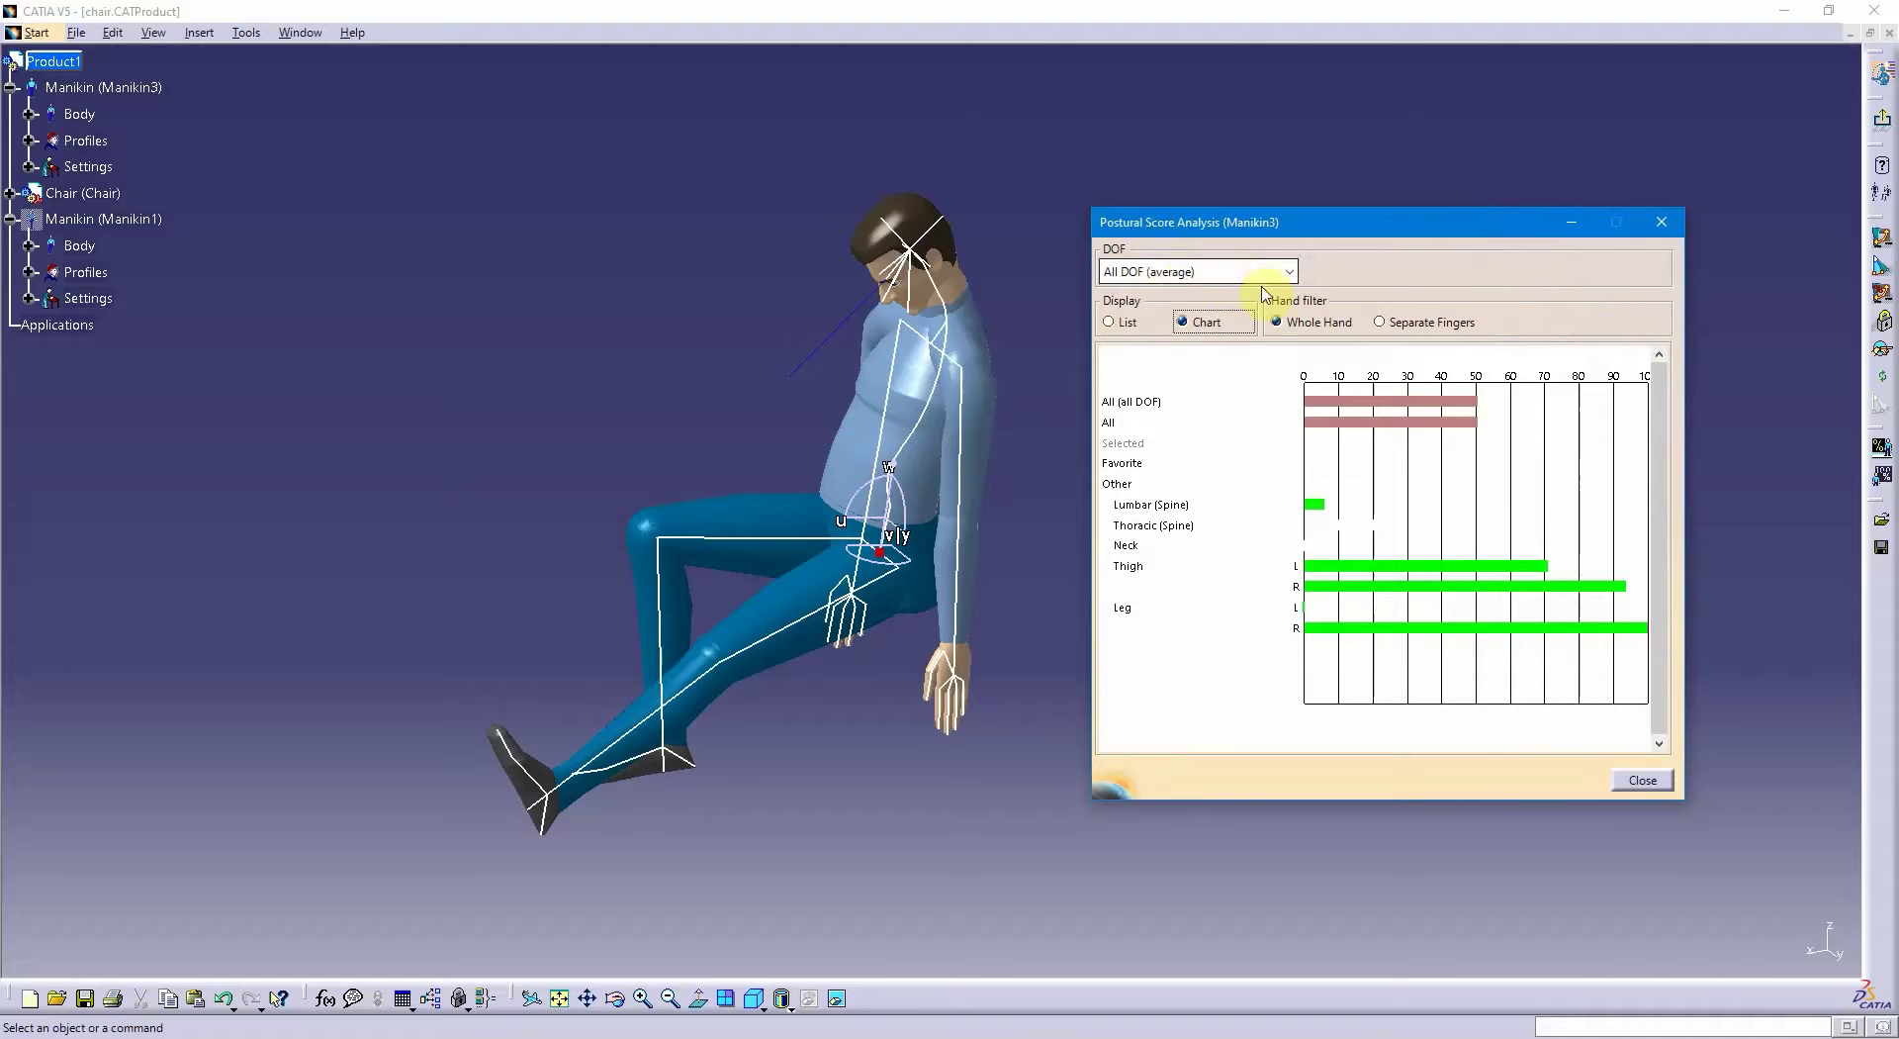
left_click(1290, 272)
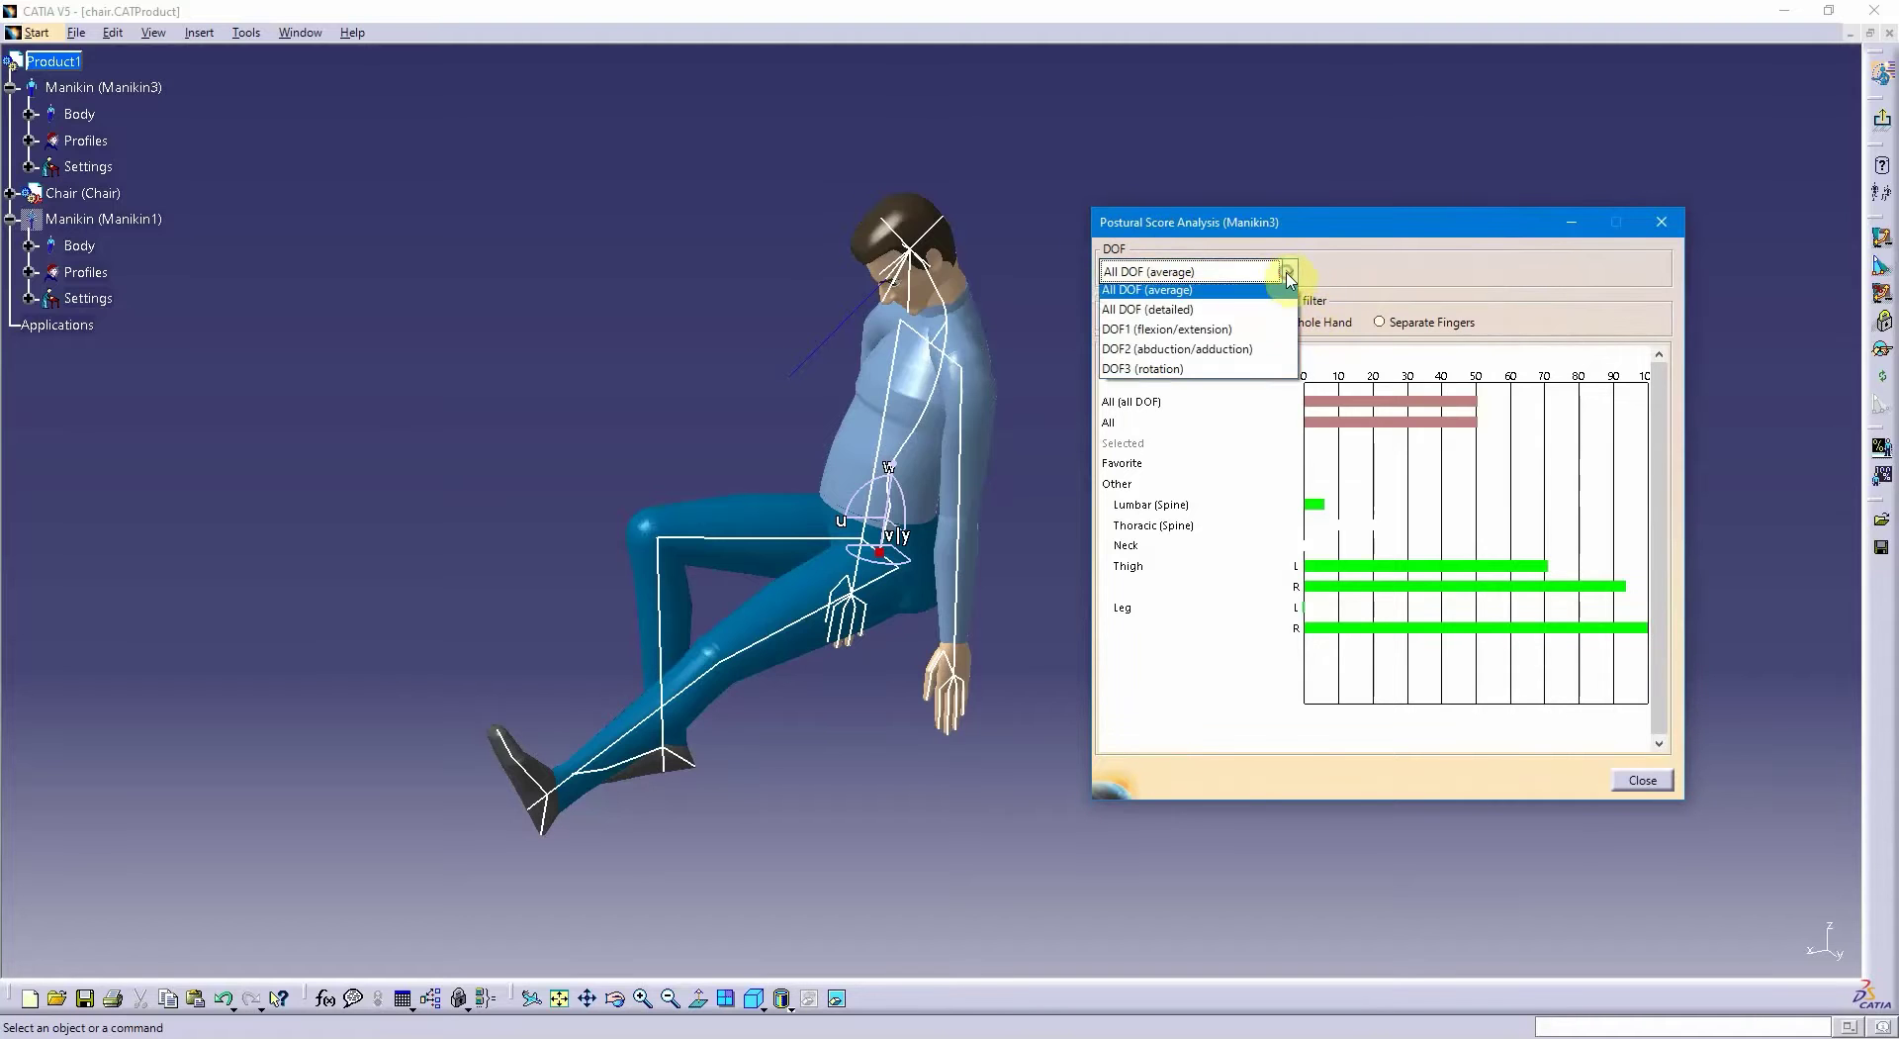
left_click(1251, 306)
left_click(1290, 272)
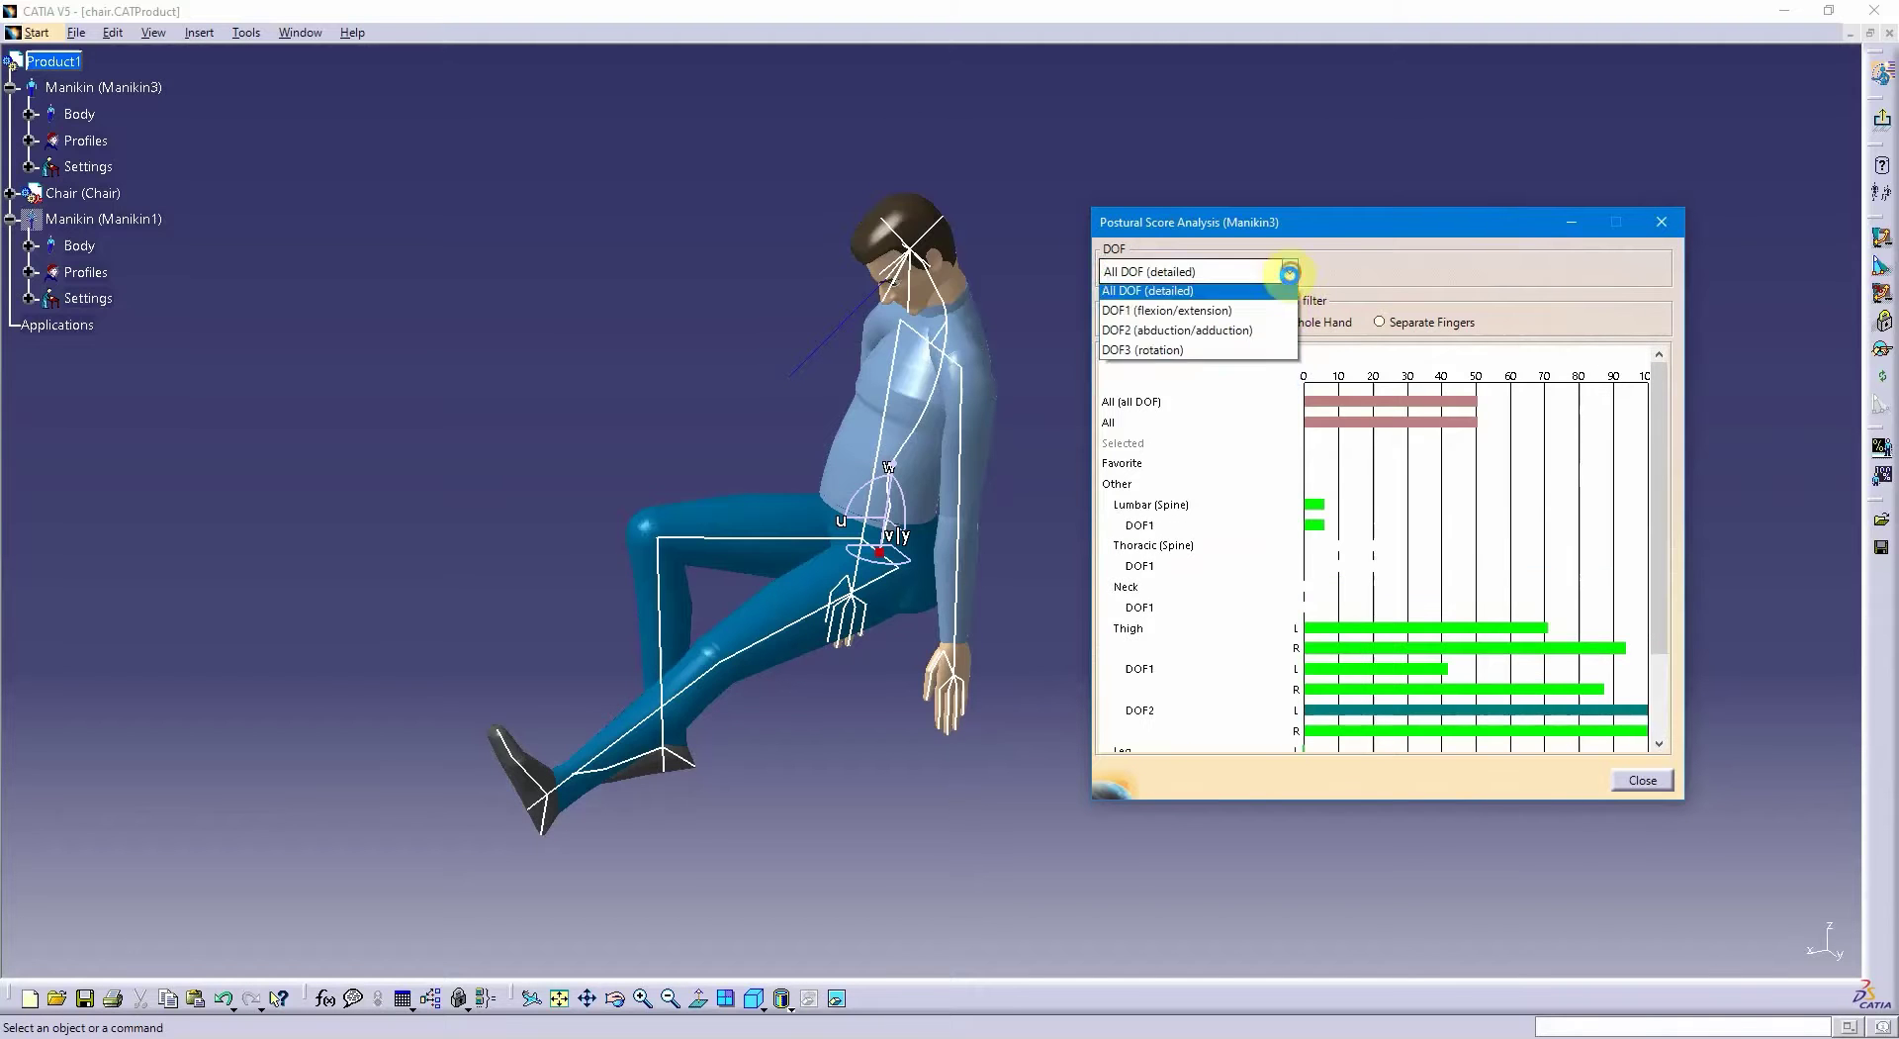
left_click(1256, 340)
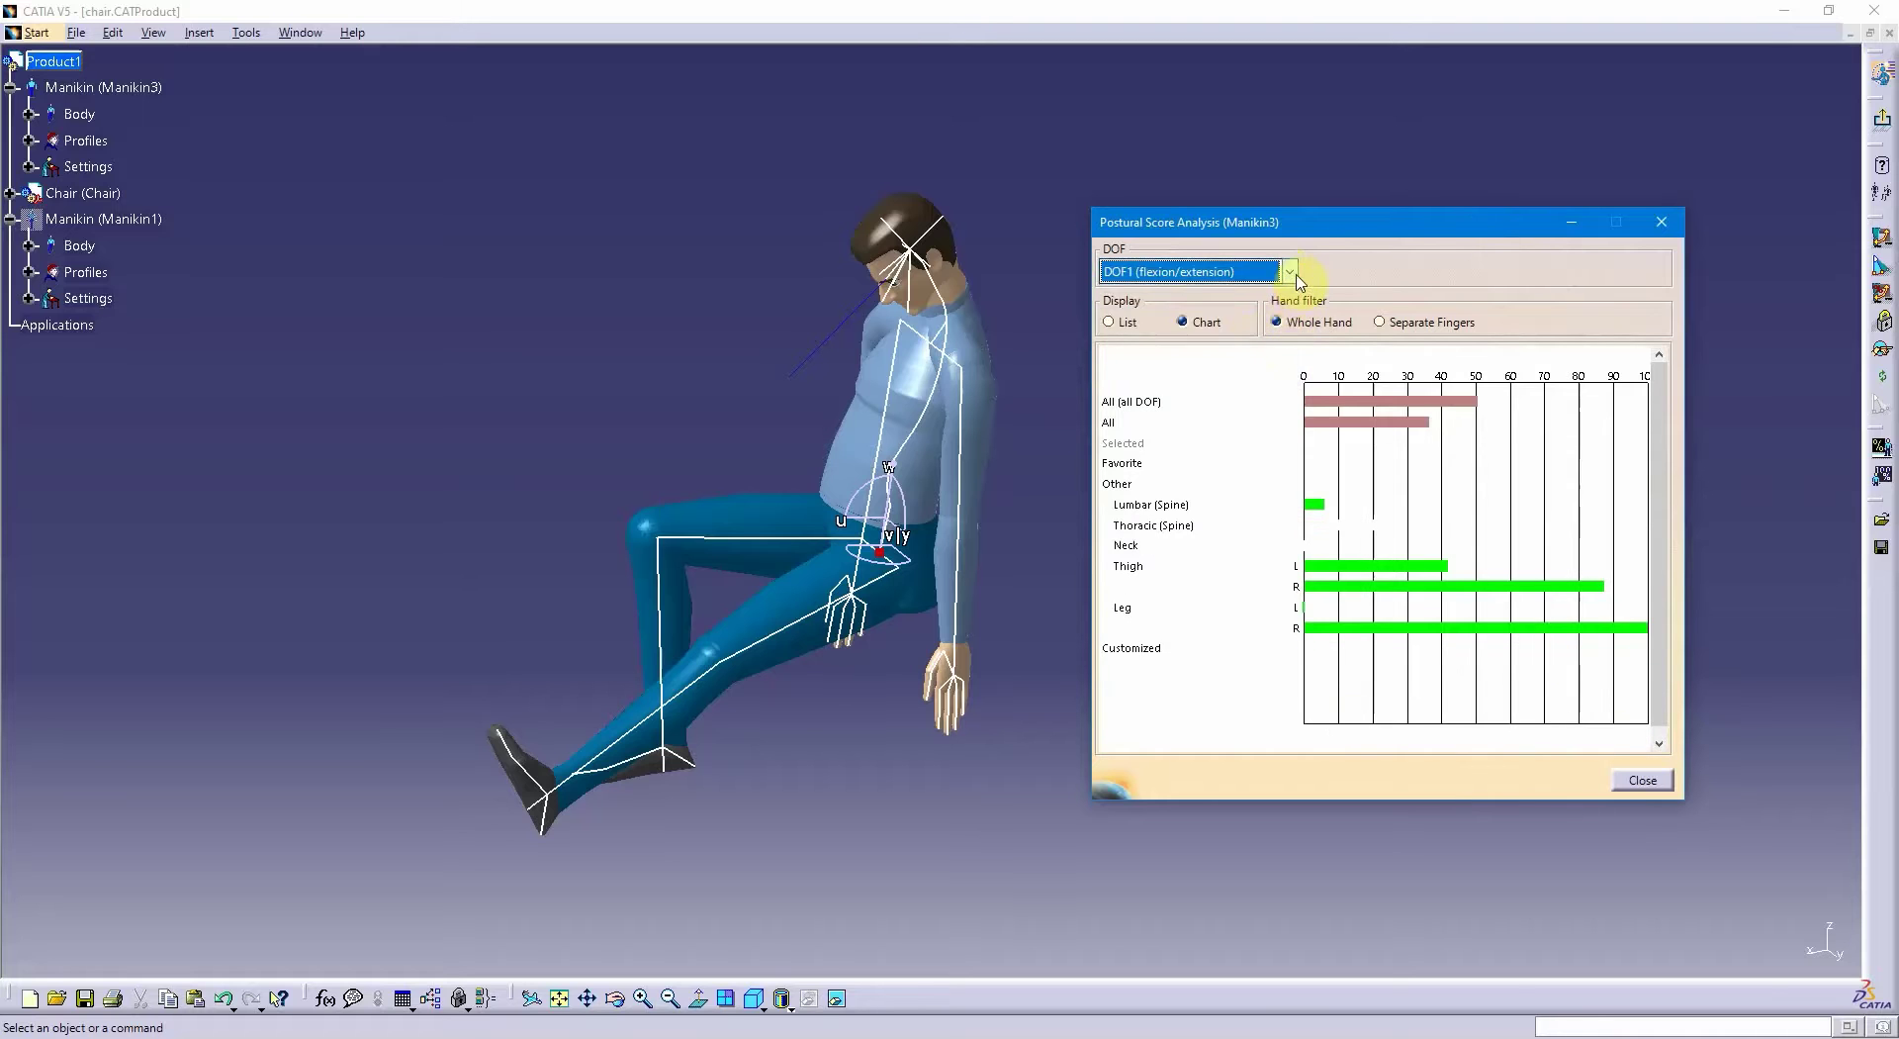
left_click(1296, 278)
left_click(1252, 359)
- Return to All DOF (average) scores and display them as a list
left_click(1288, 275)
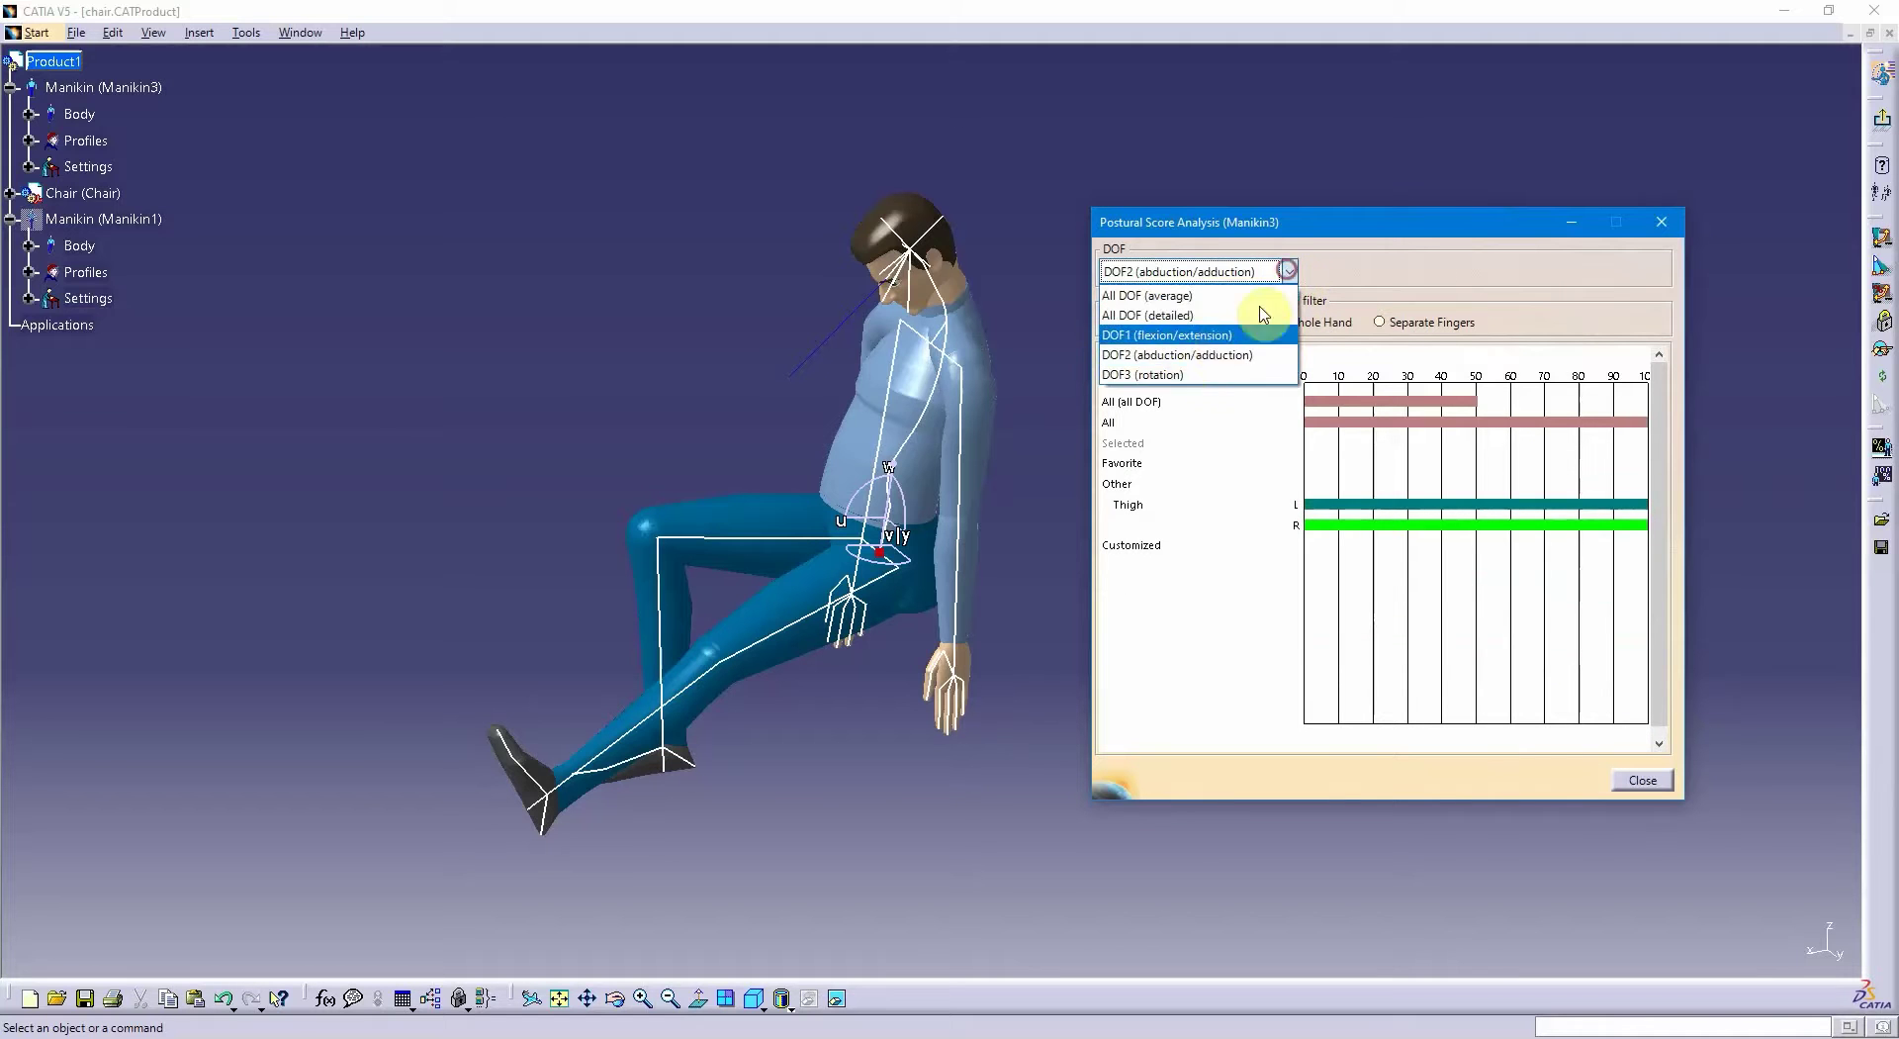
left_click(1202, 290)
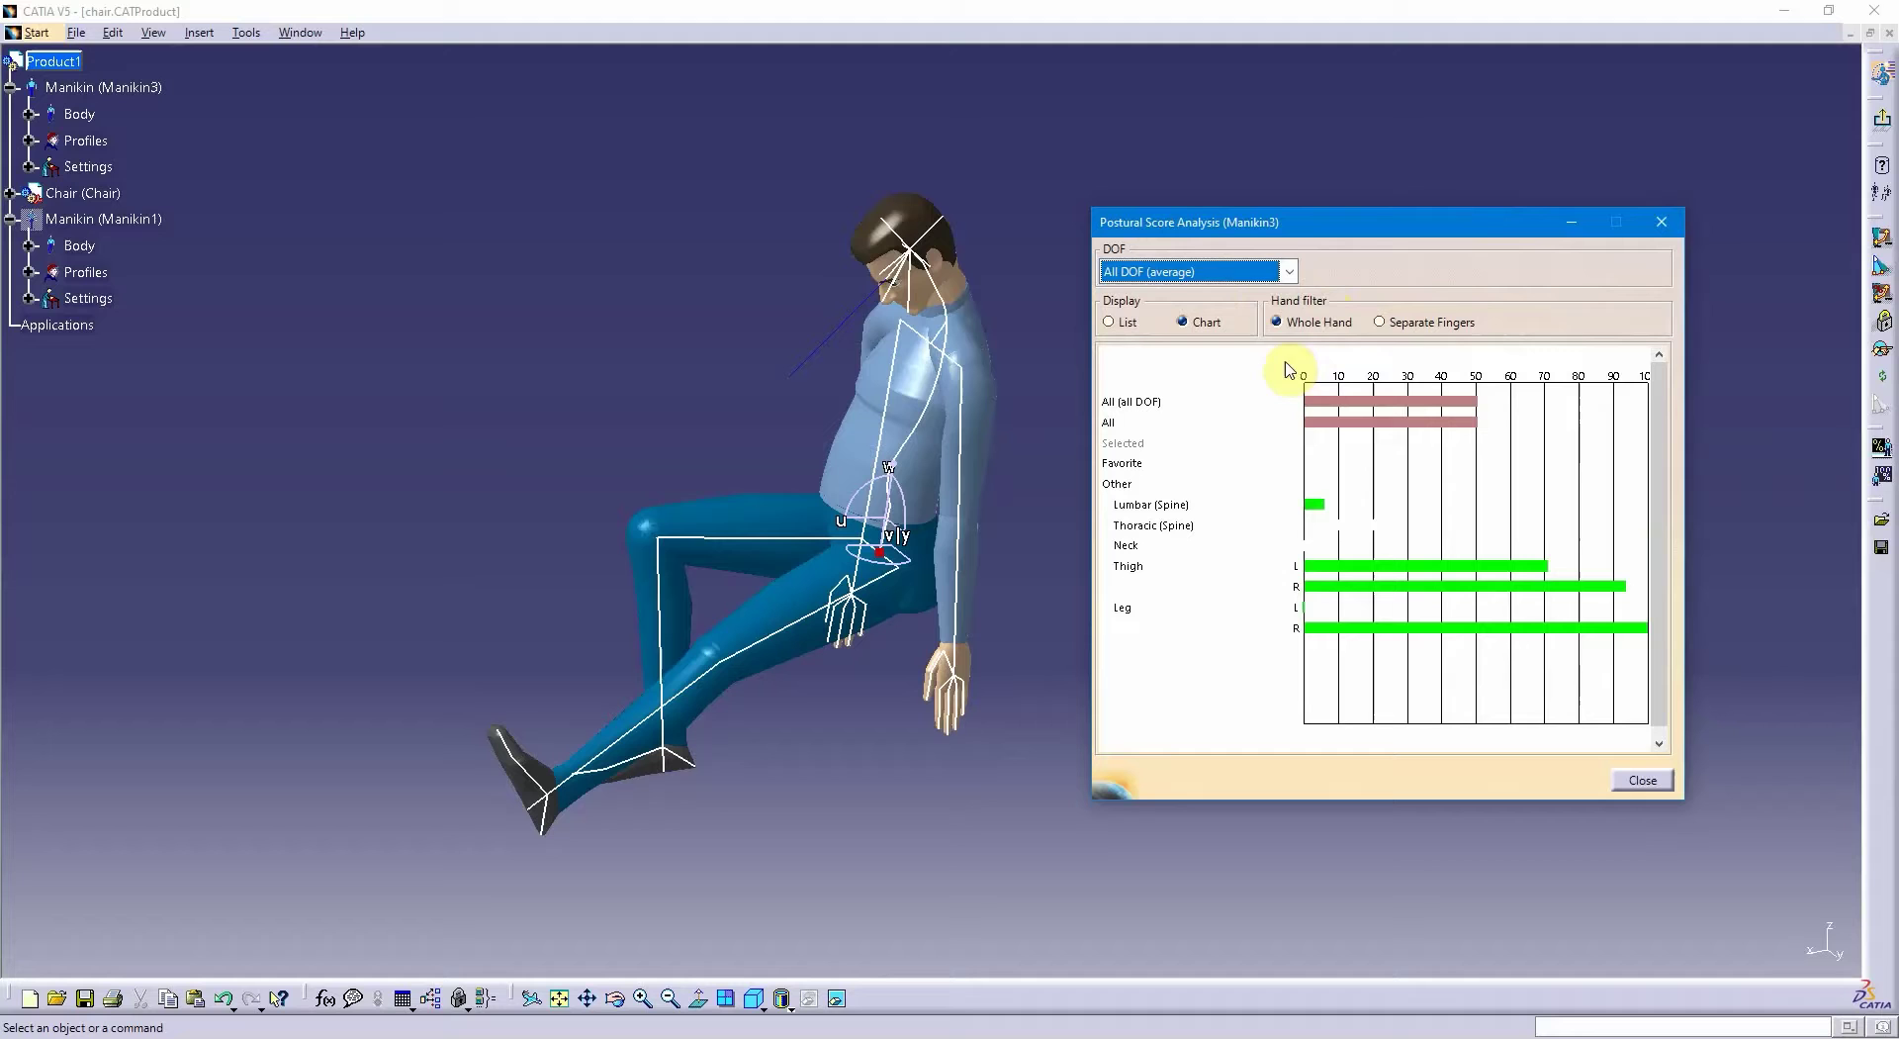
left_click(1290, 272)
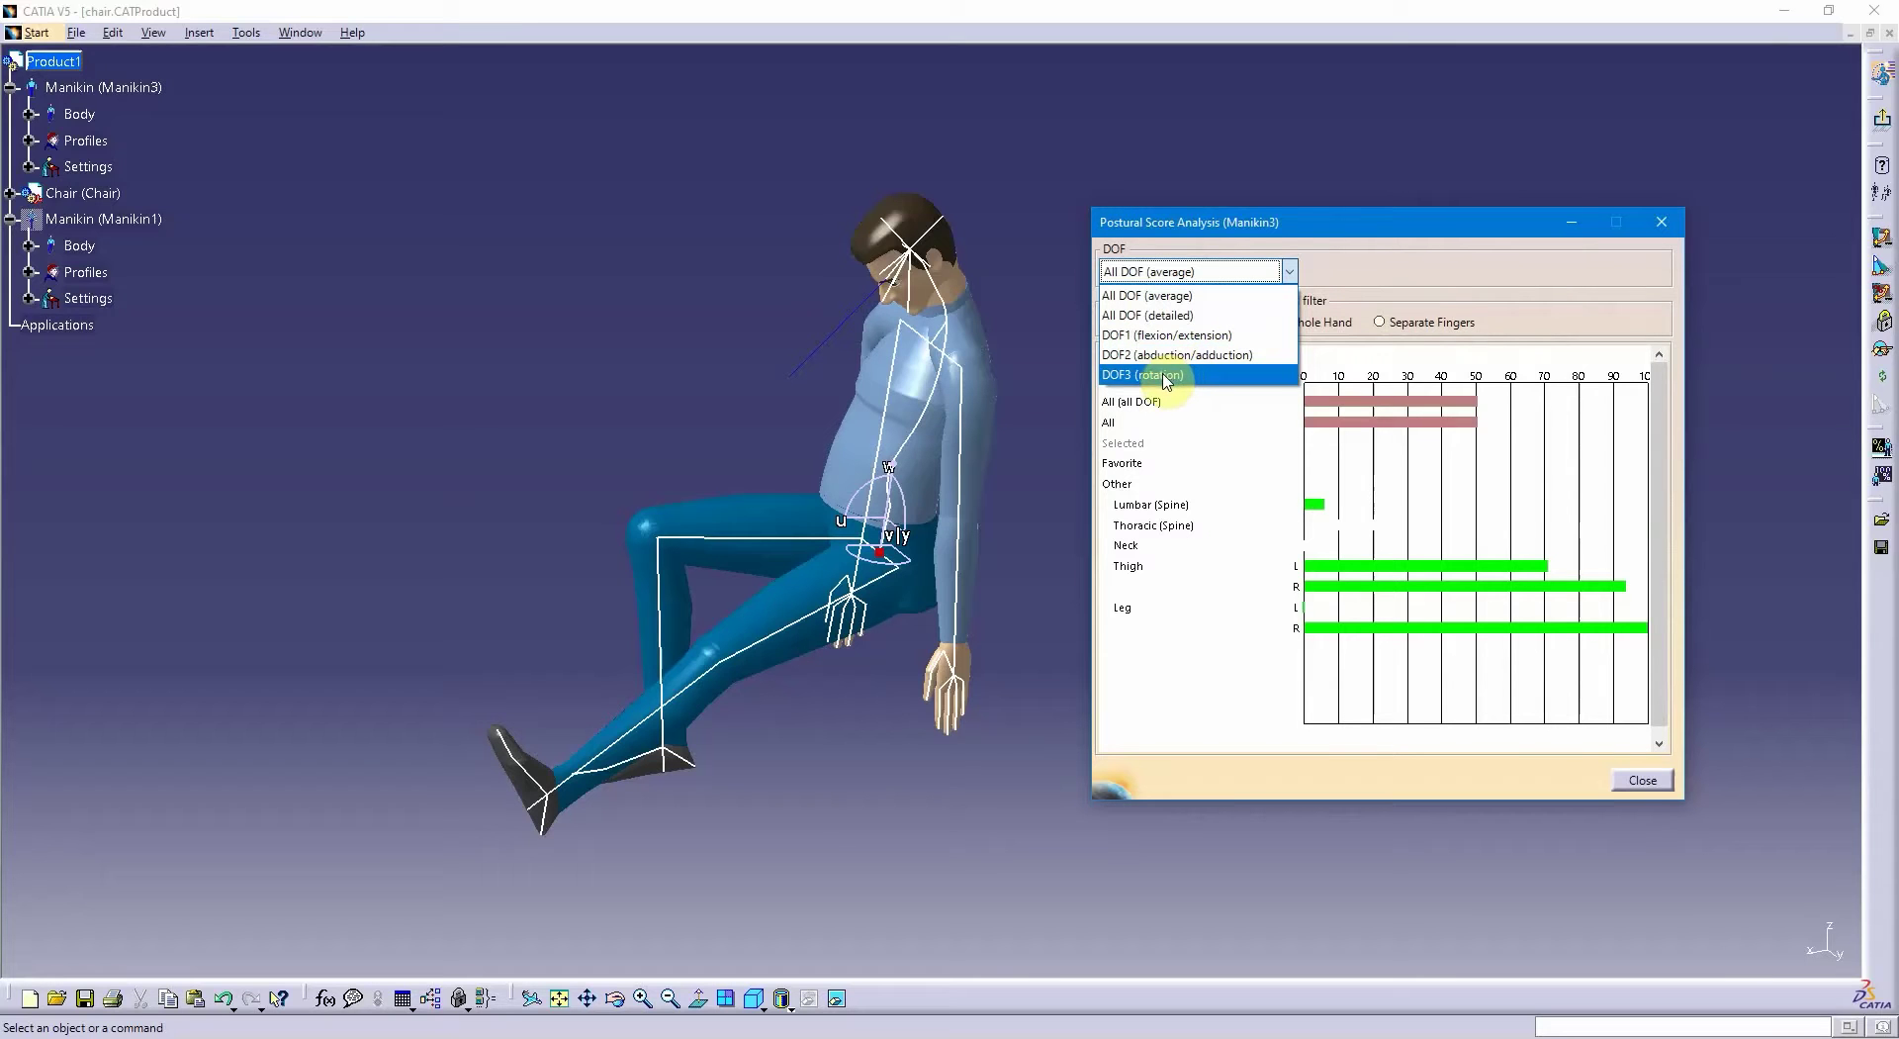
left_click(1205, 295)
left_click(1109, 321)
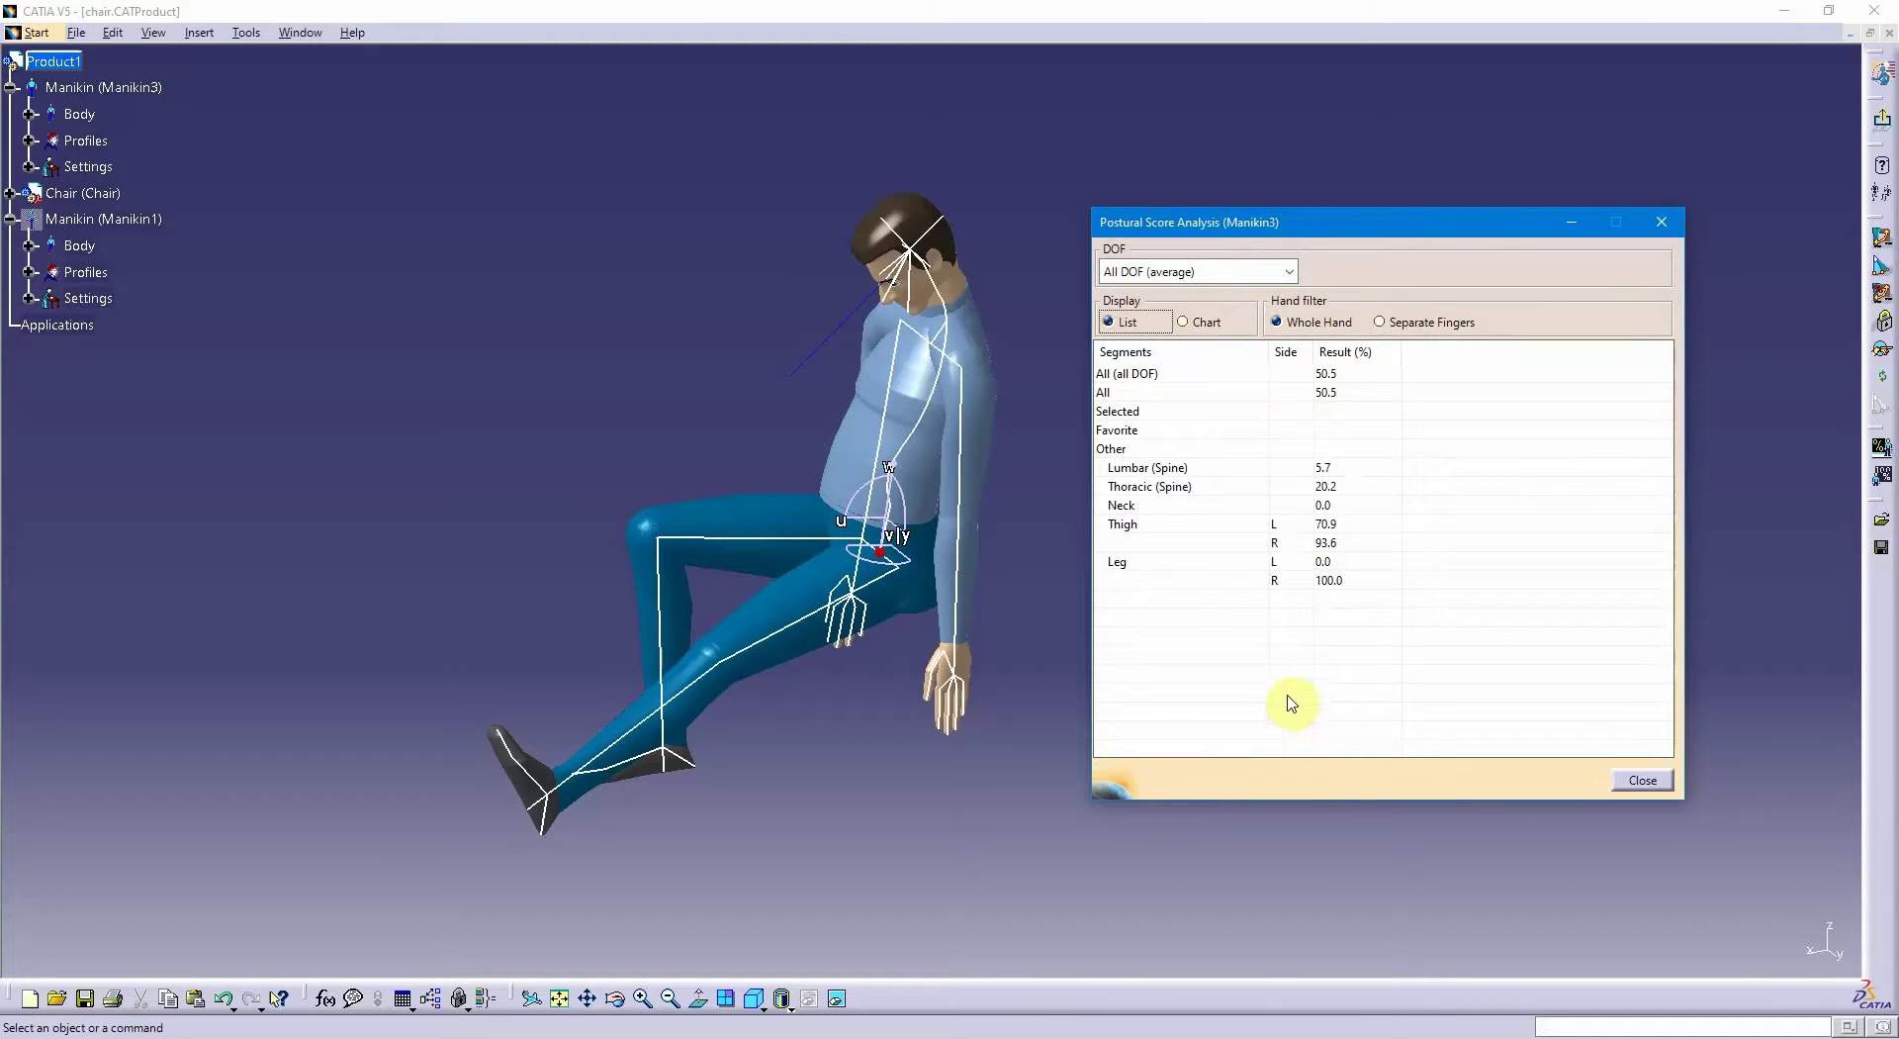
- Close the score results and inspect the right thigh's 20.877–90.402deg preferred angle range
left_click(1640, 783)
left_click(1642, 780)
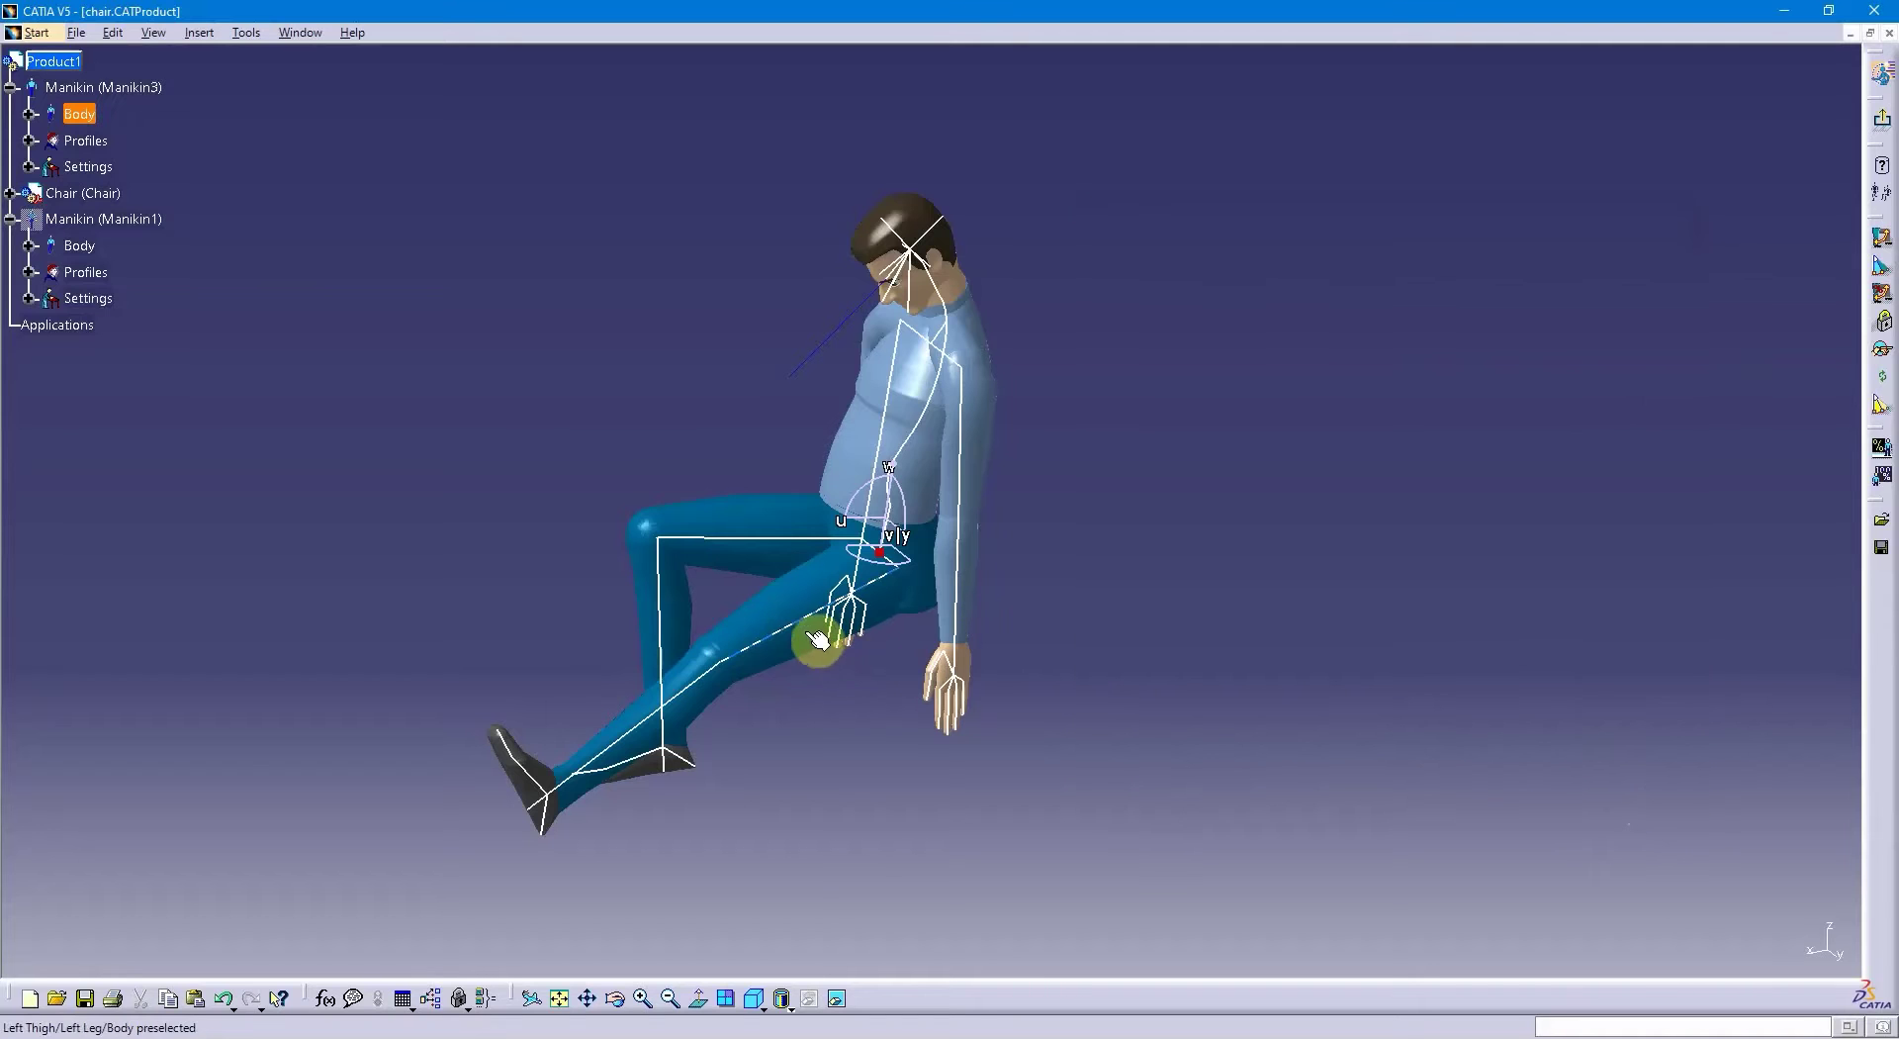
left_click(789, 542)
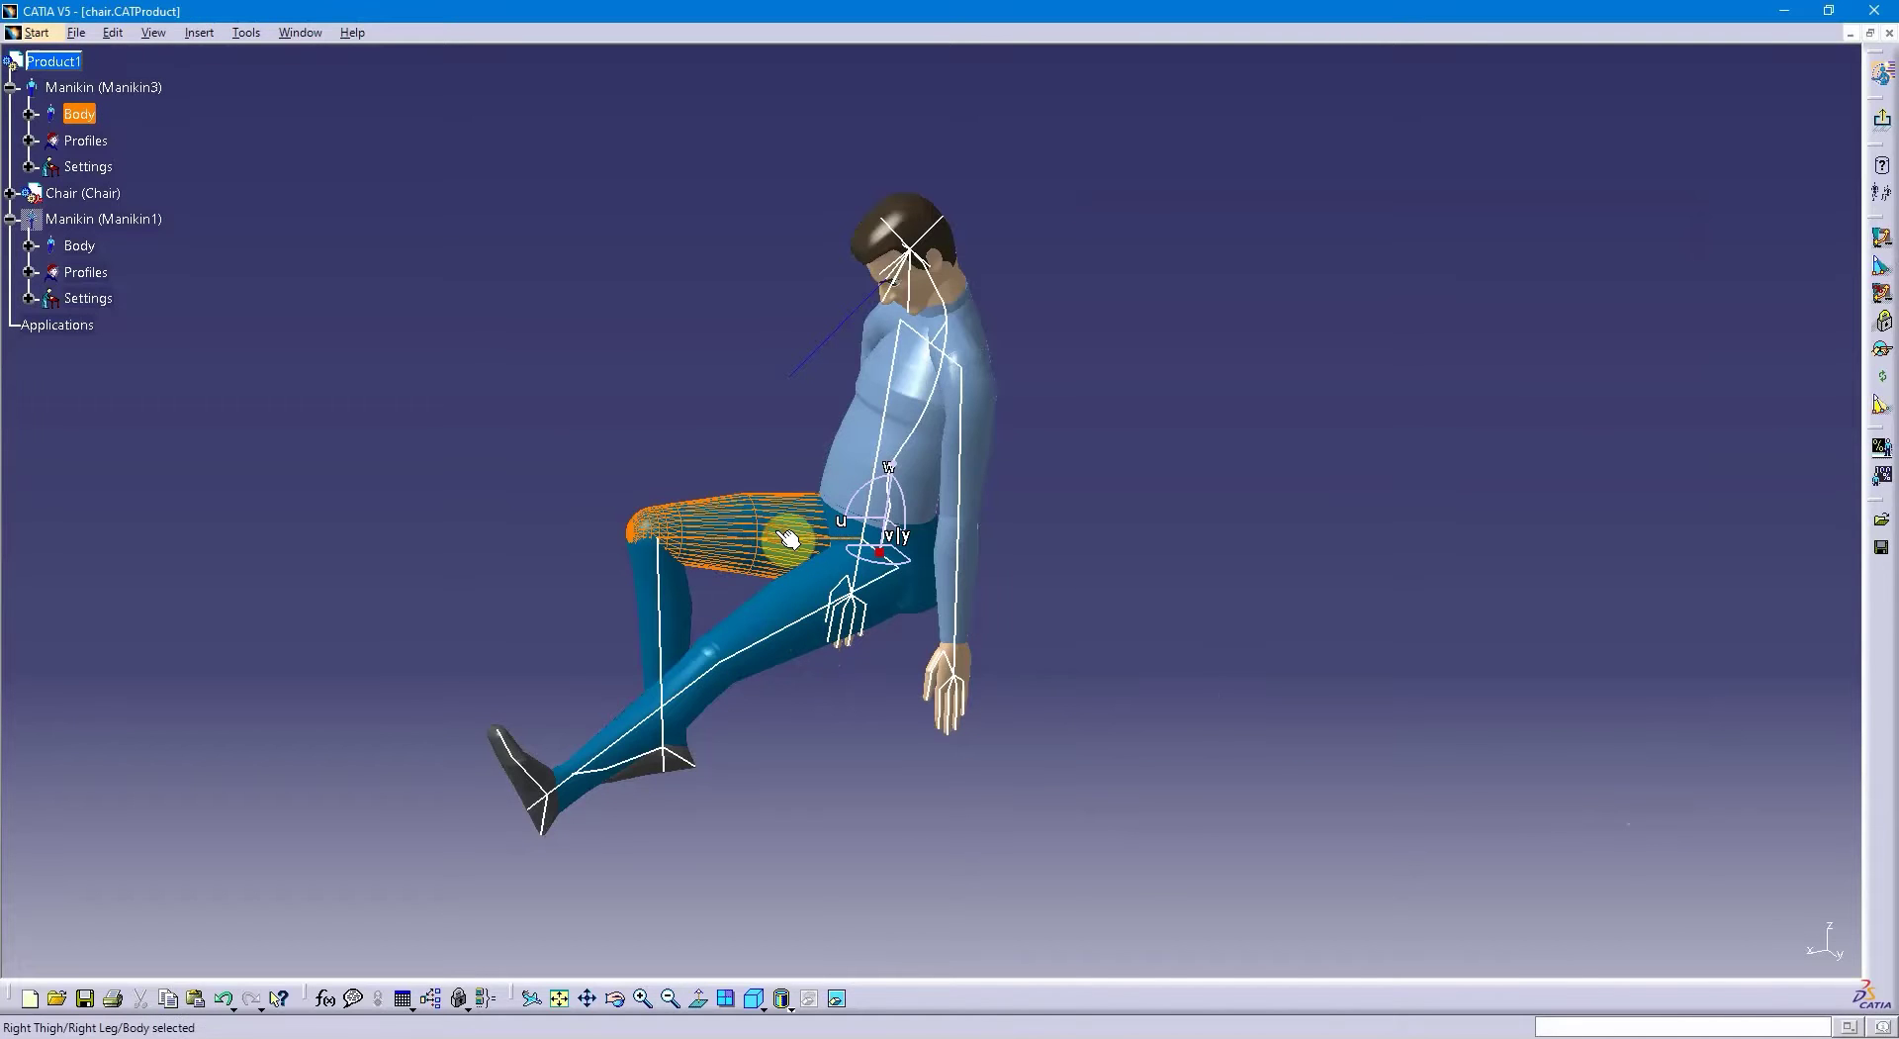
left_click(1881, 238)
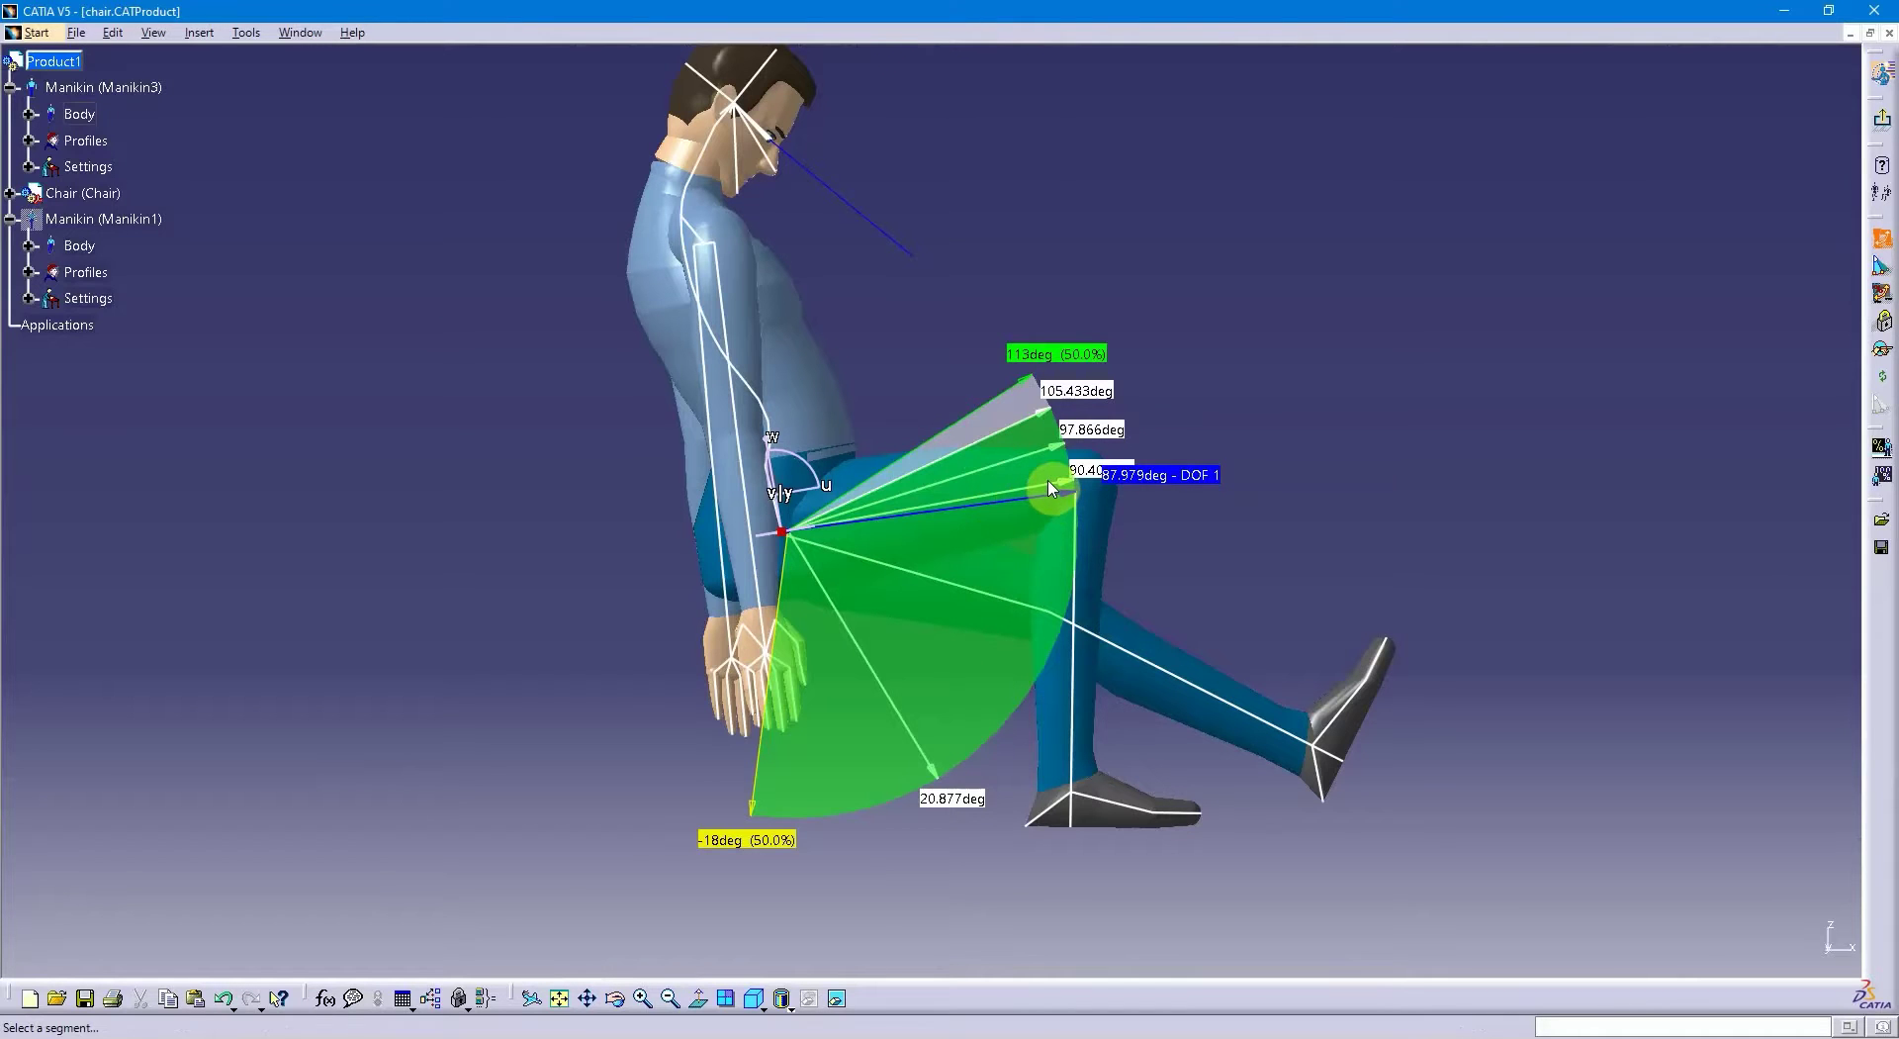
left_click(1020, 559)
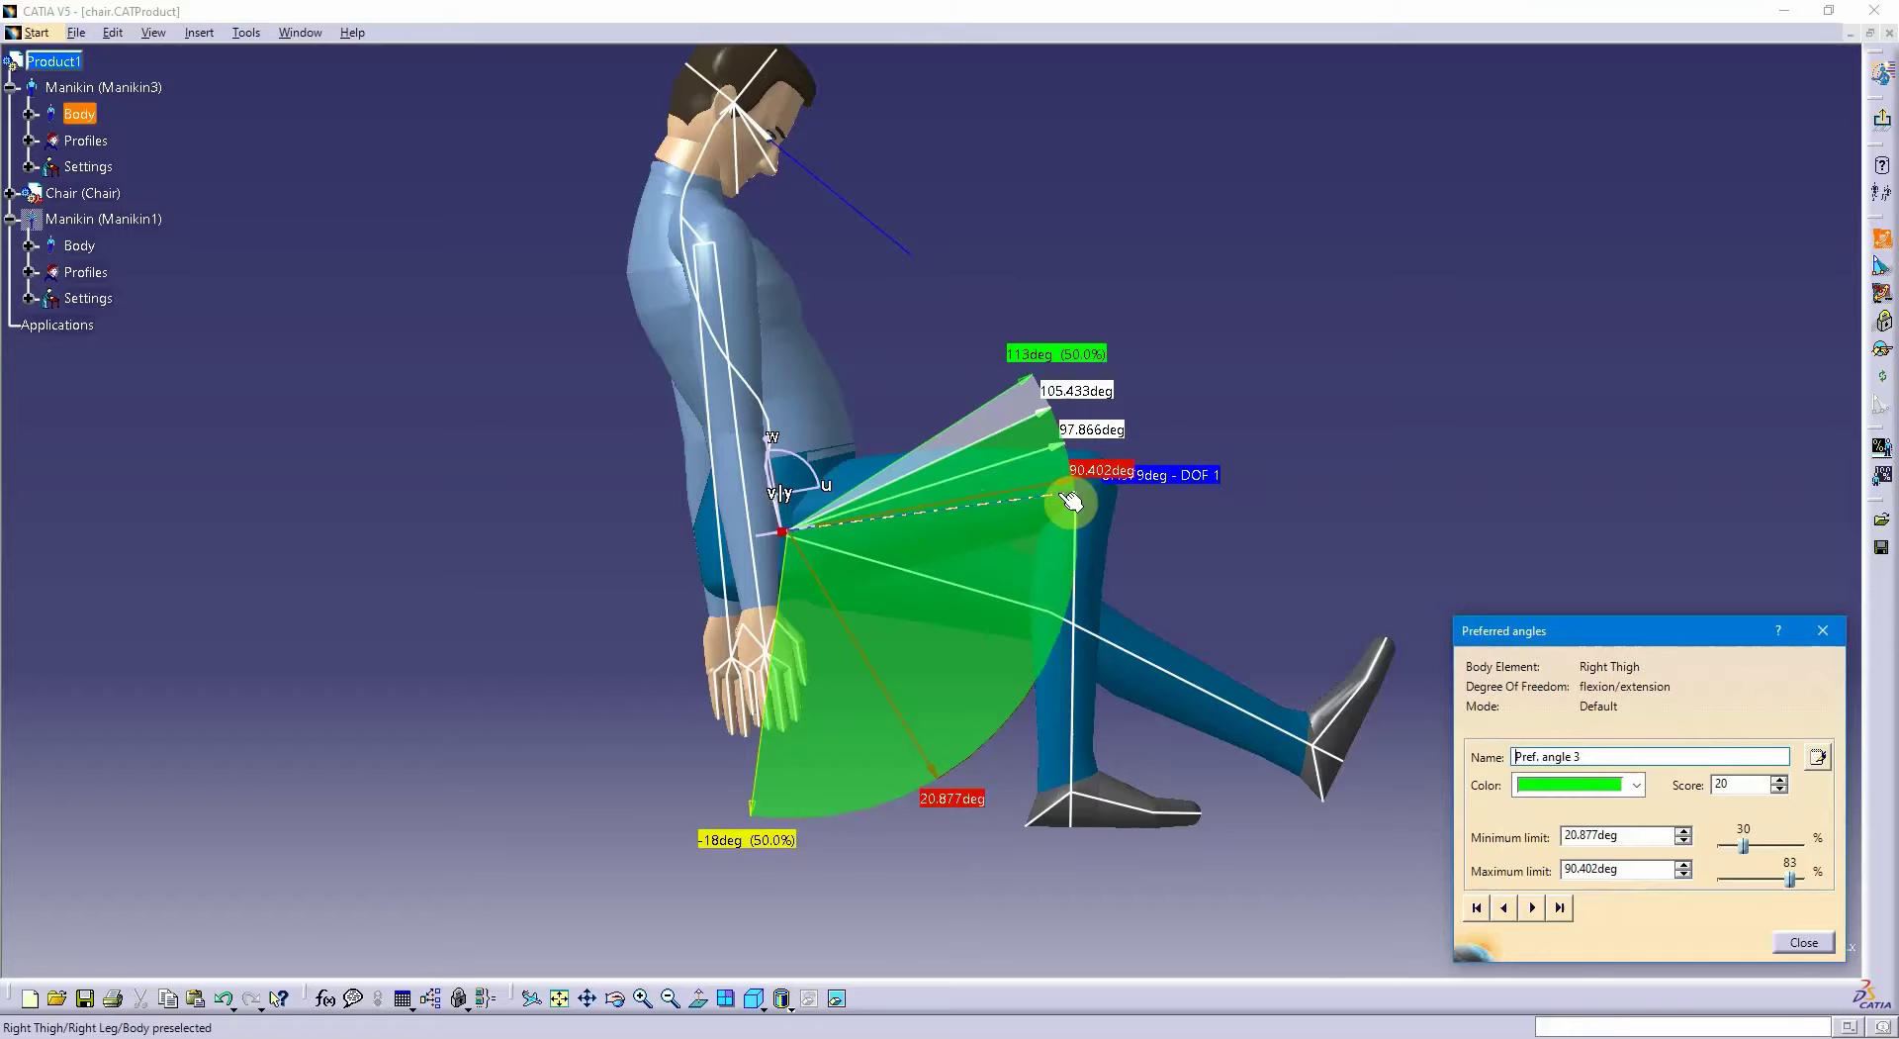
left_click(1790, 936)
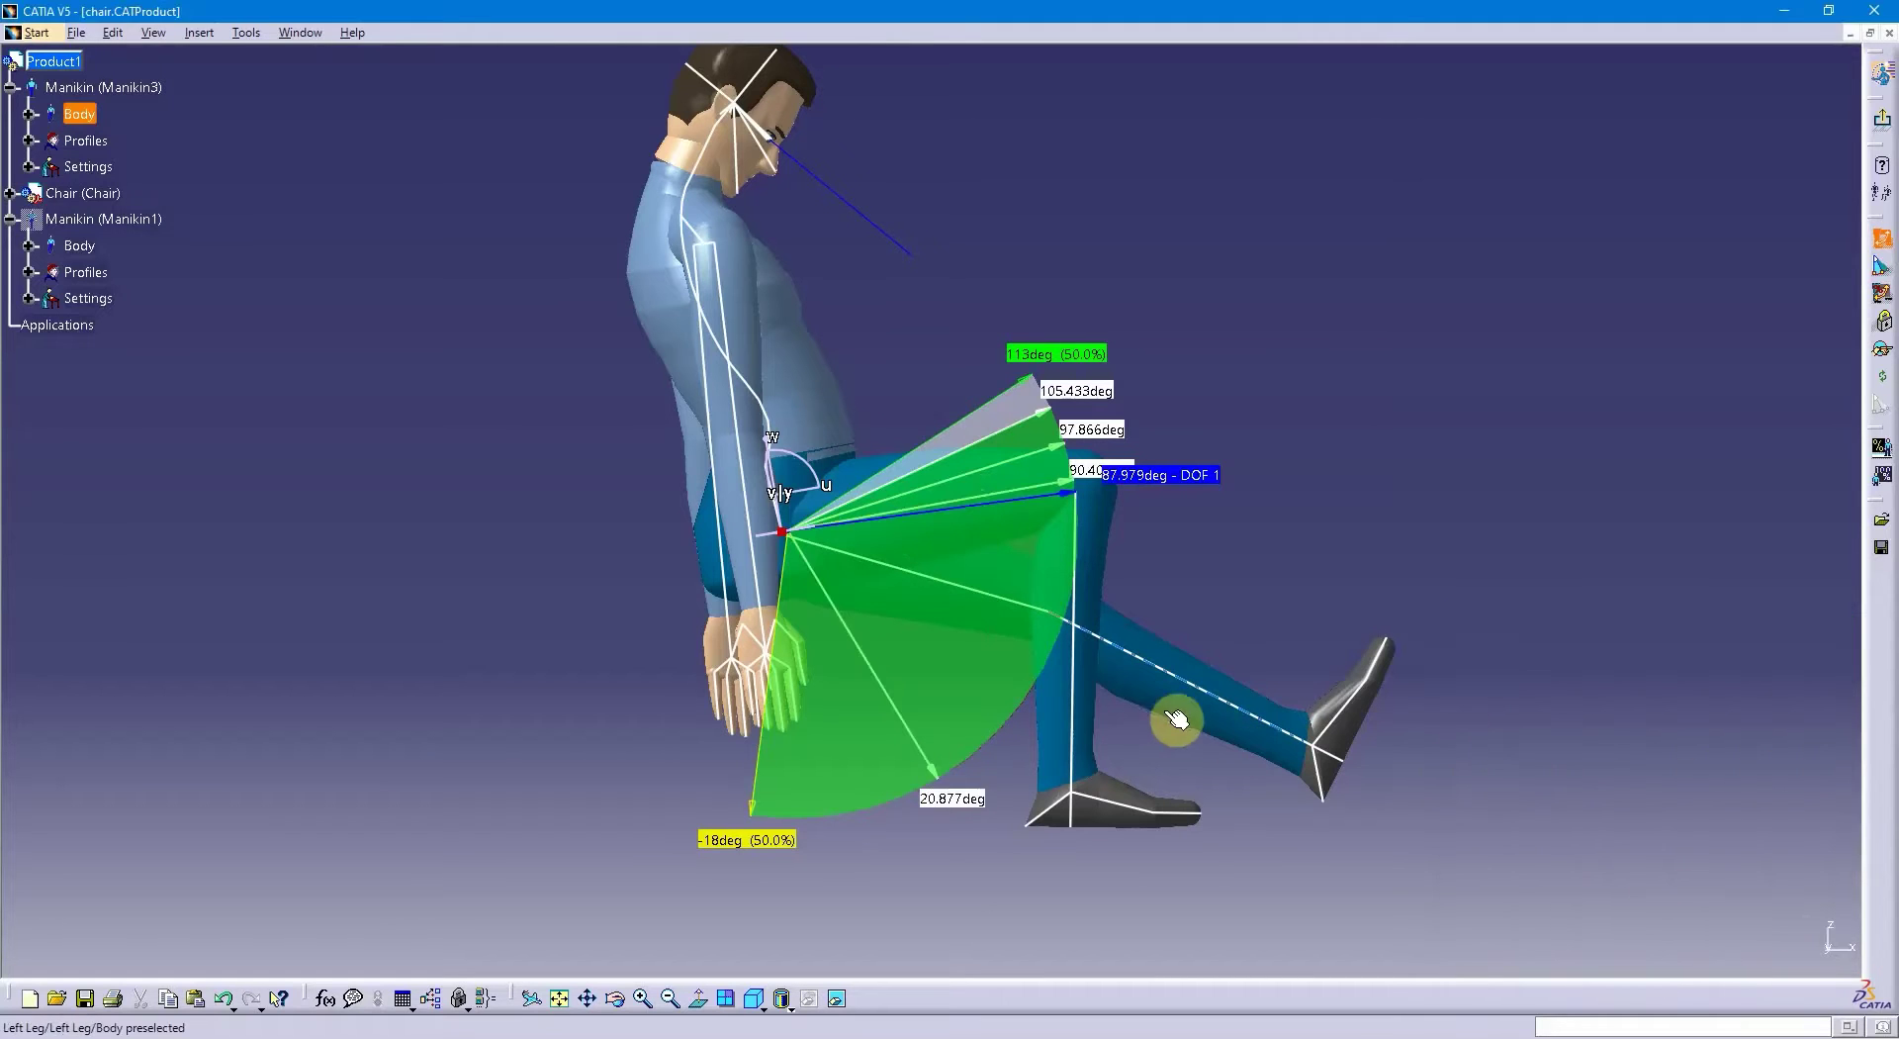
- Inspect the right knee's 90.047–107.18deg preferred flexion sector
left_click(1083, 682)
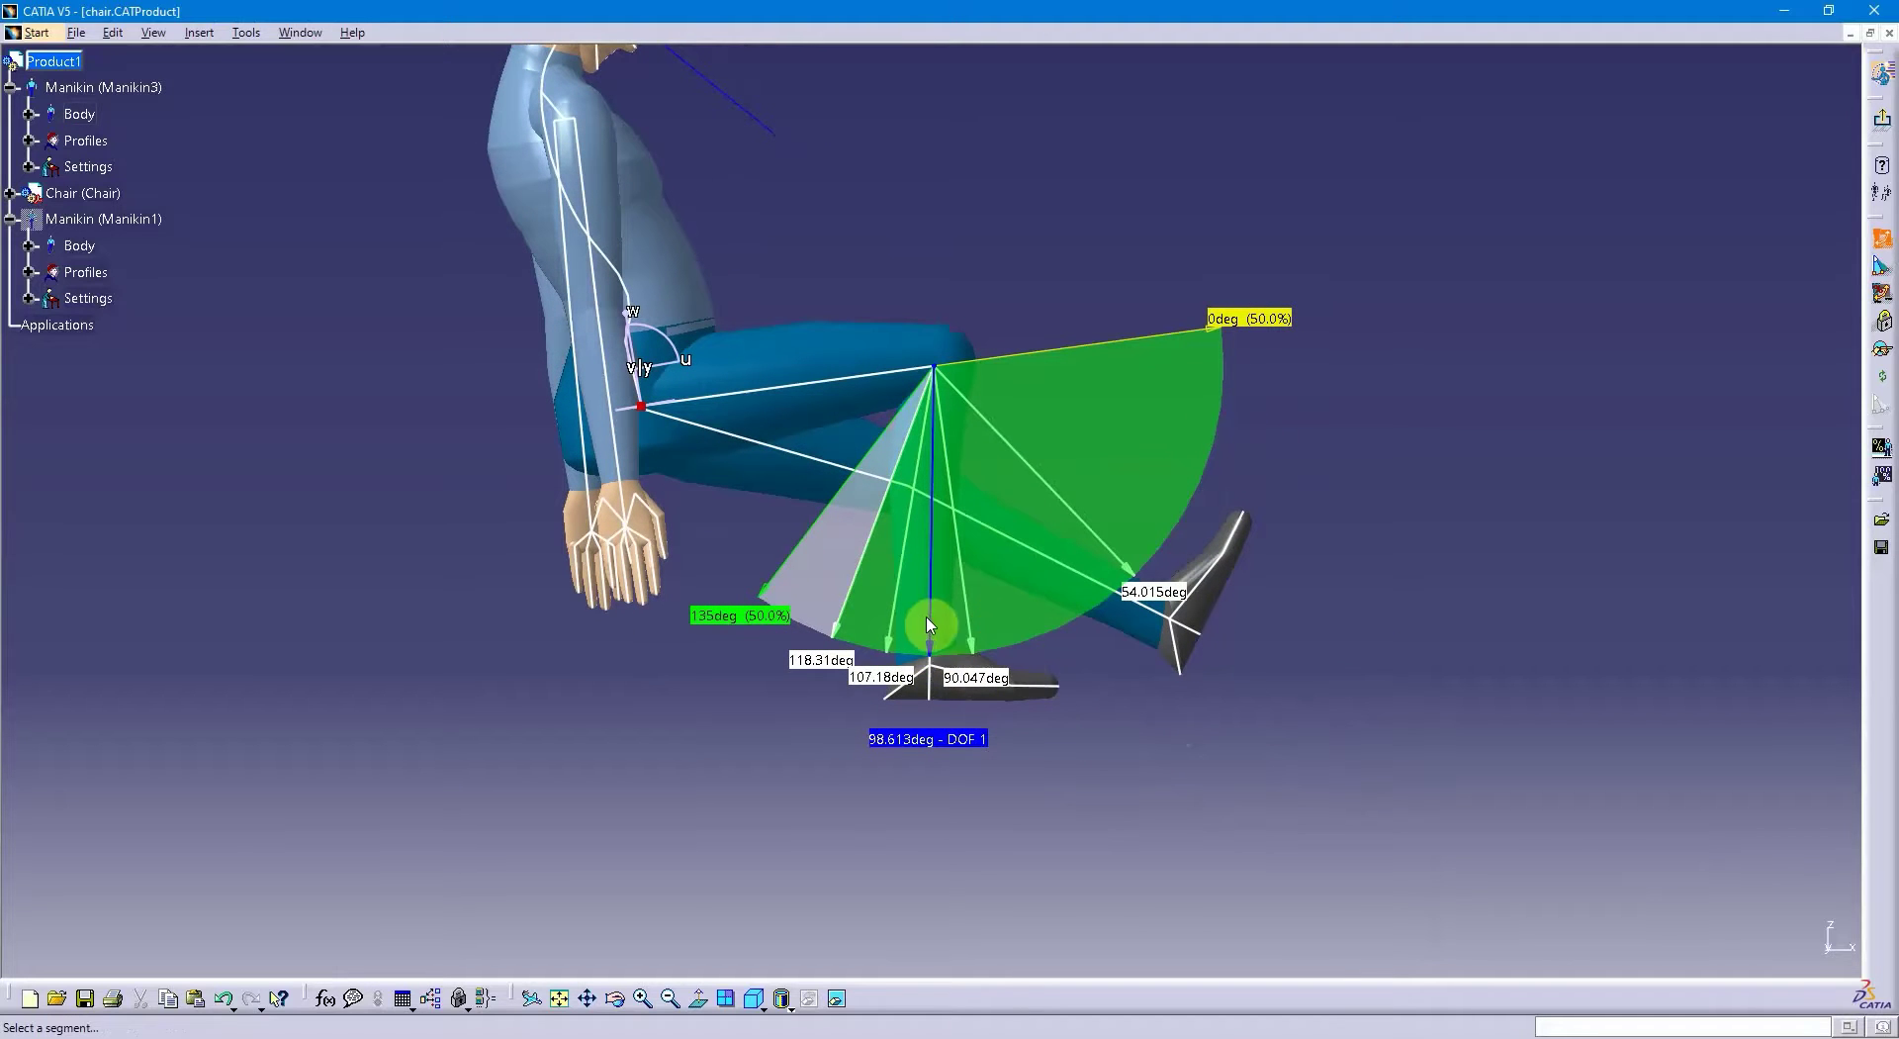
double_click(925, 623)
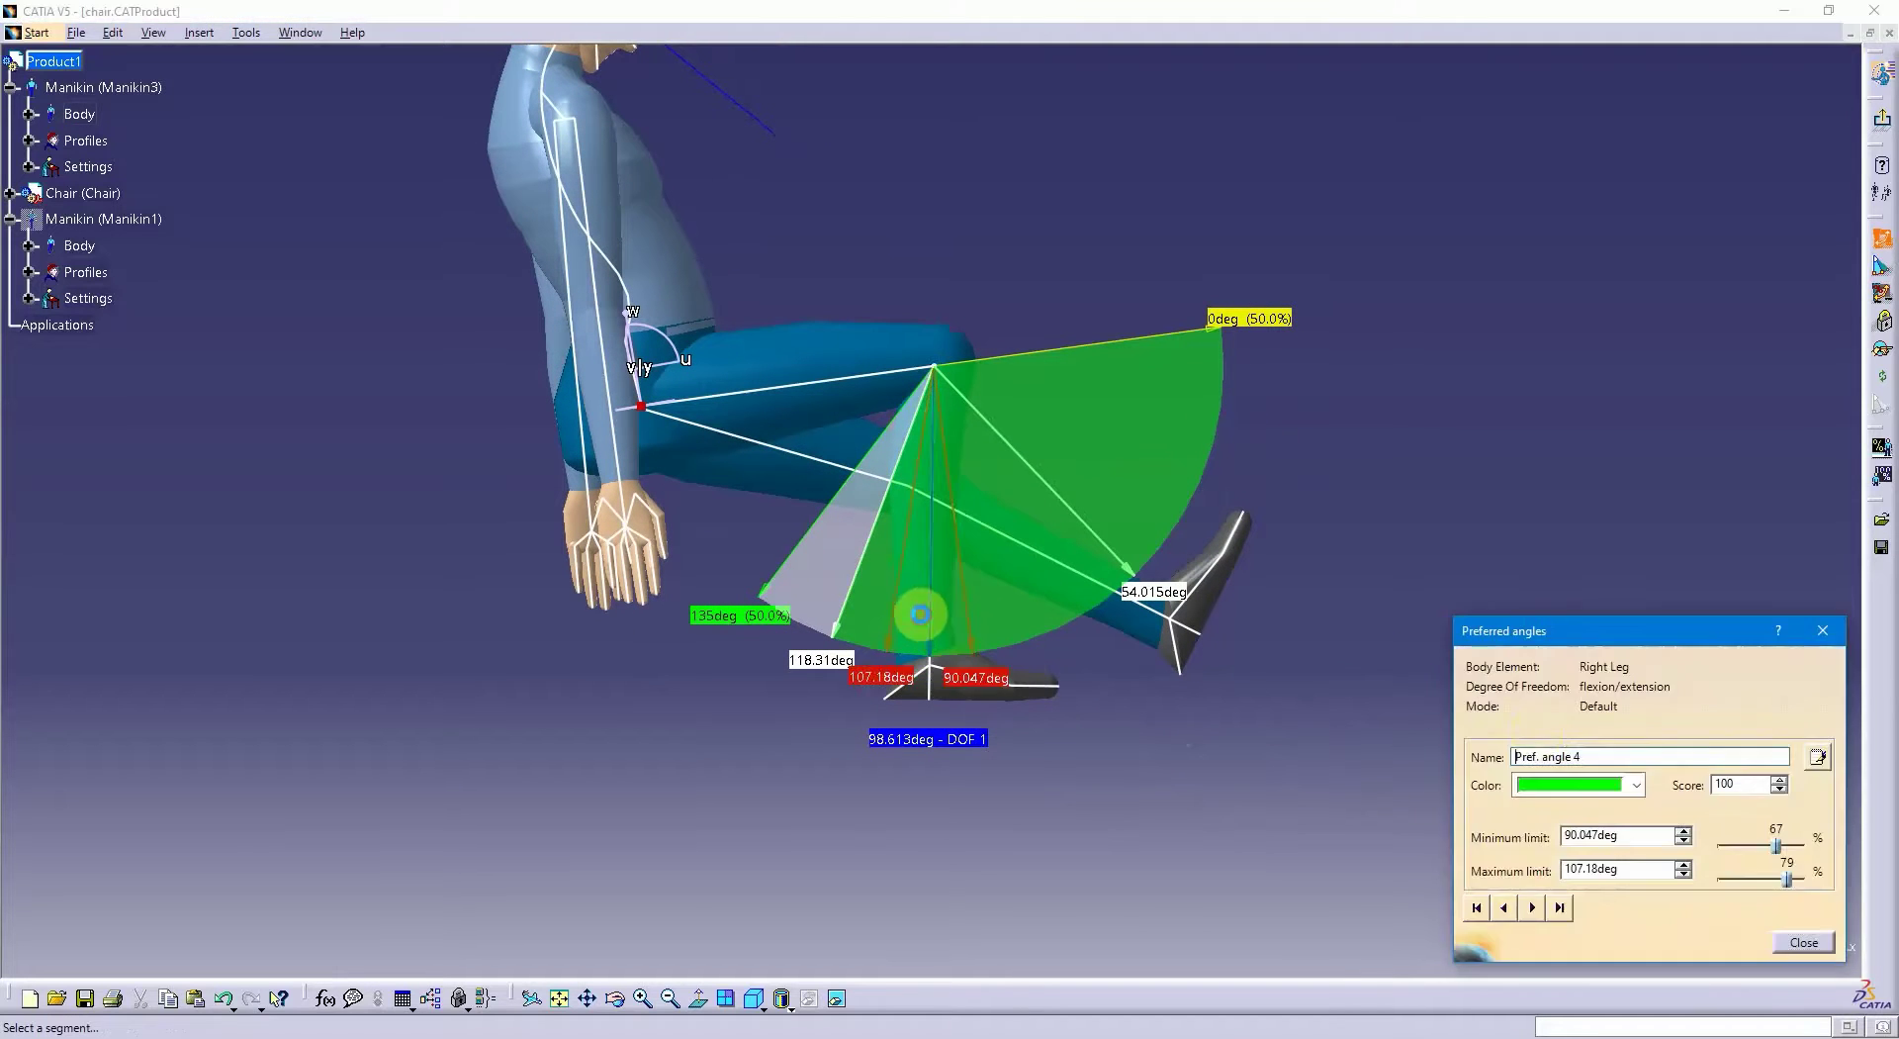
left_click(1803, 945)
- Inspect the left thigh's 20.343–87.694deg preferred hip flexion sector
middle_click_drag(1403, 484, 673, 566)
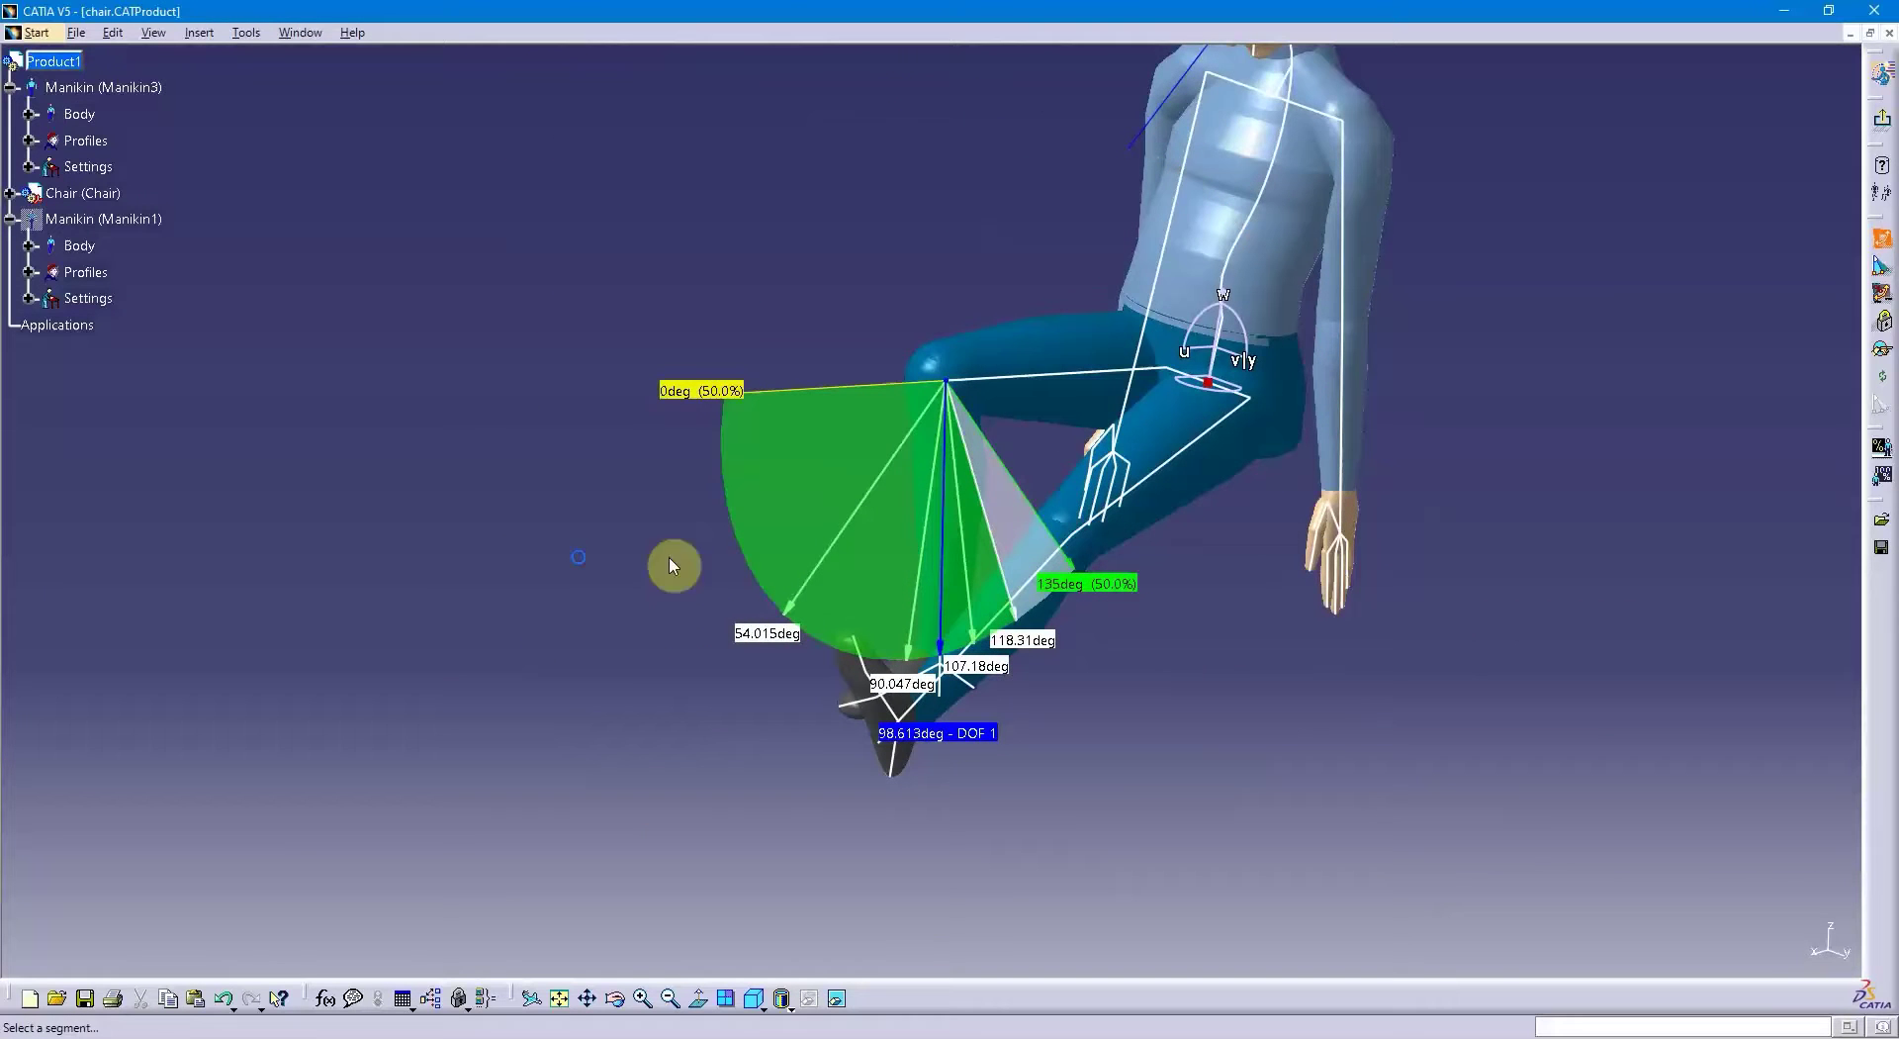
left_click(1176, 475)
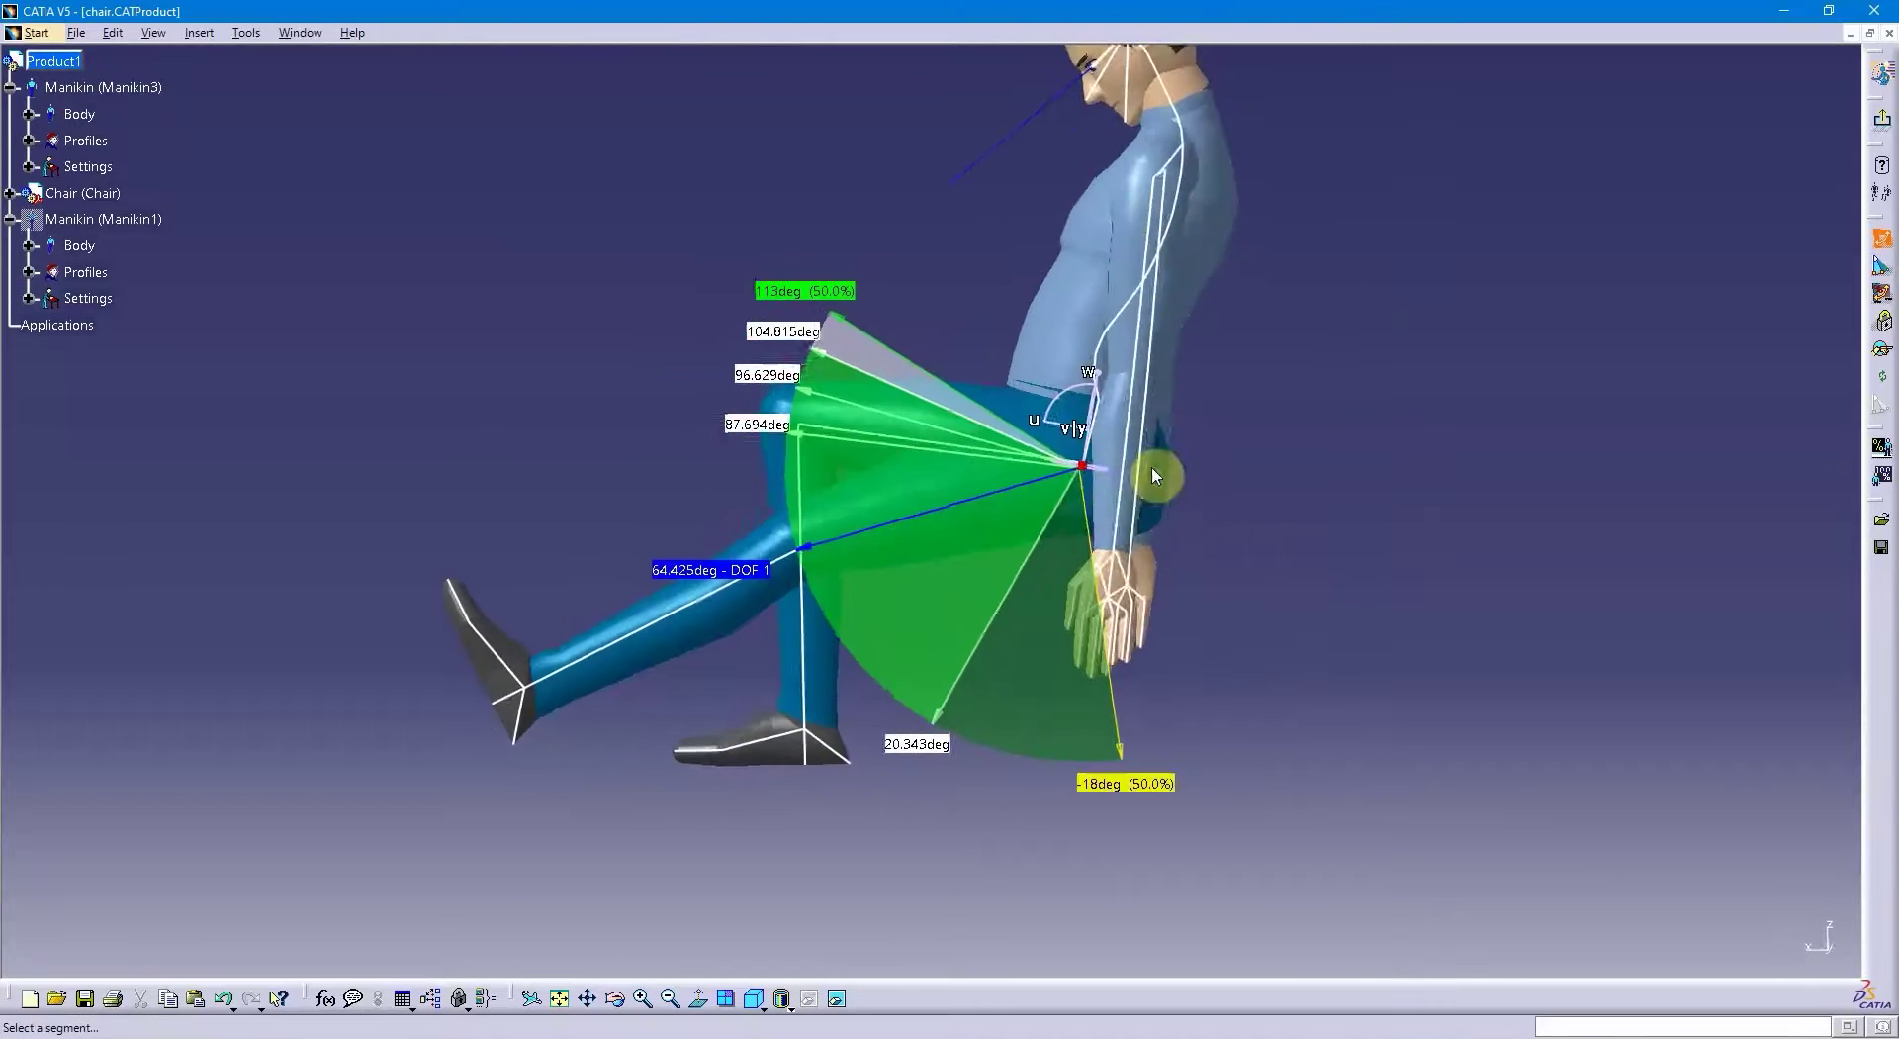
left_click(886, 536)
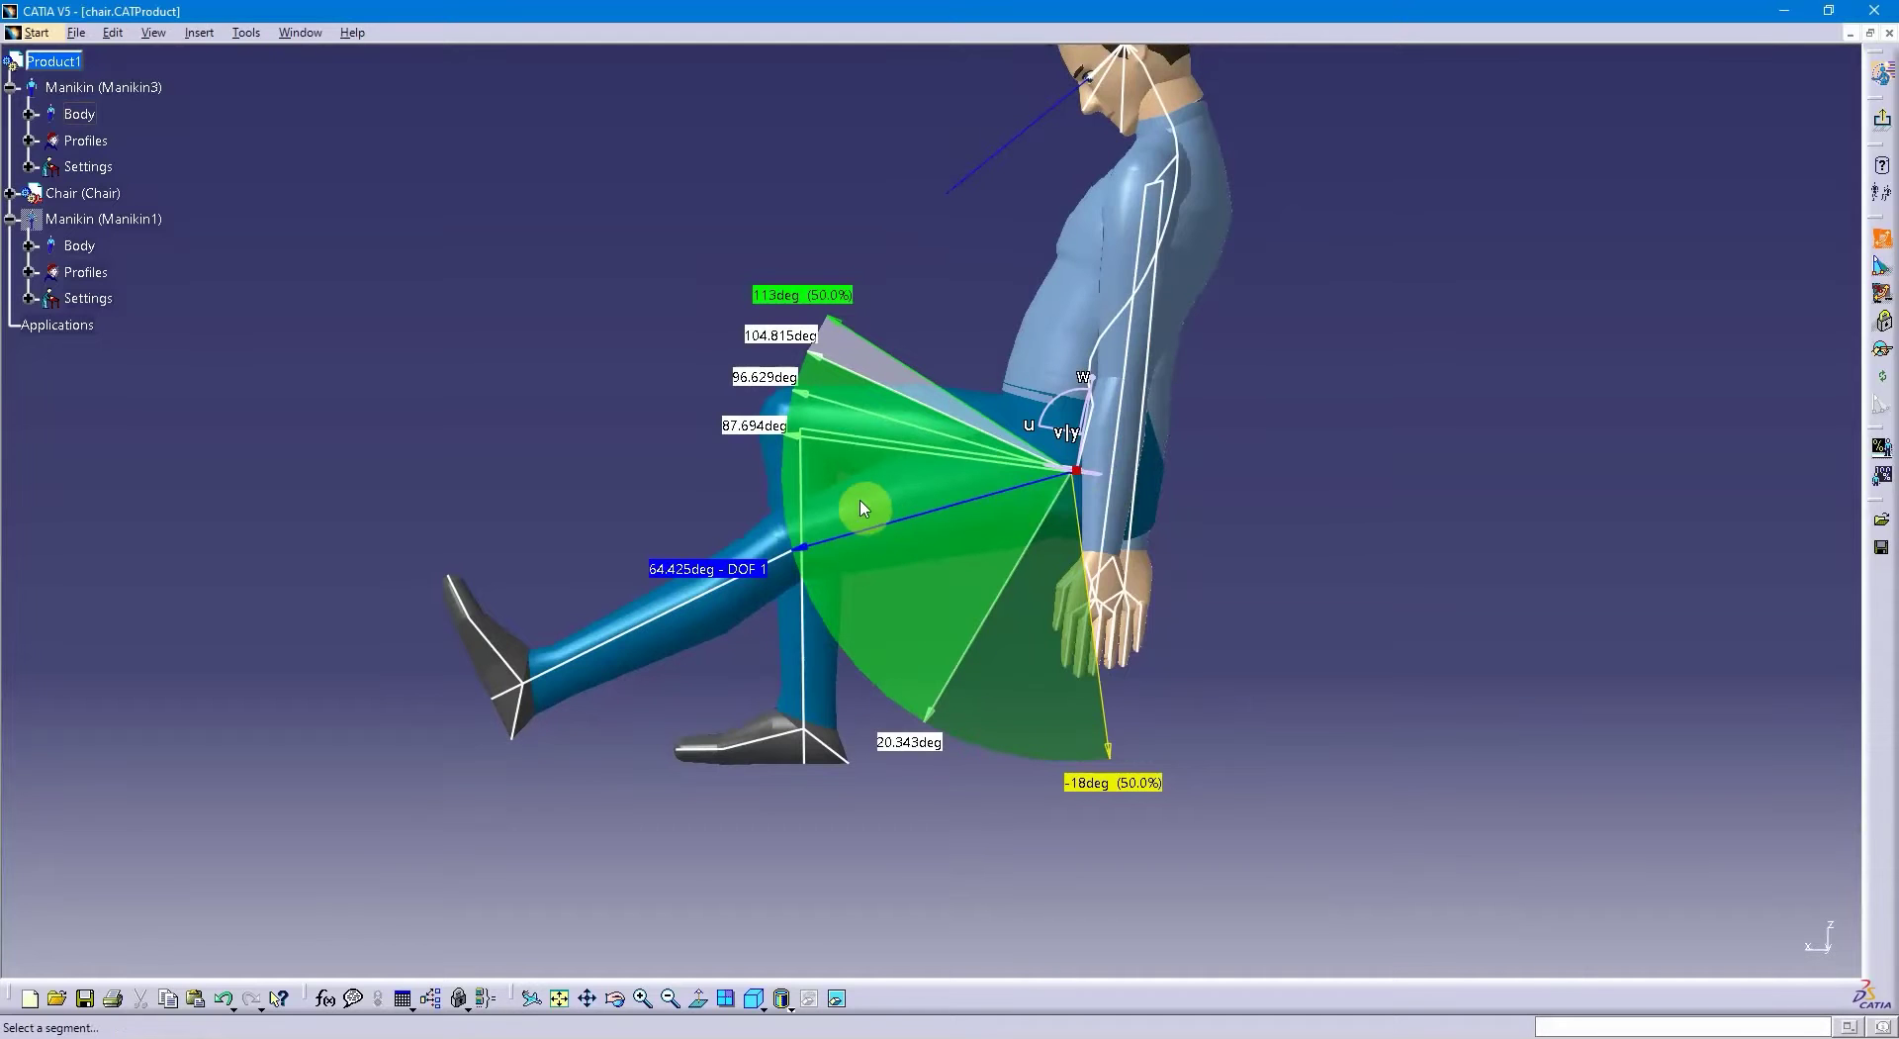
double_click(895, 587)
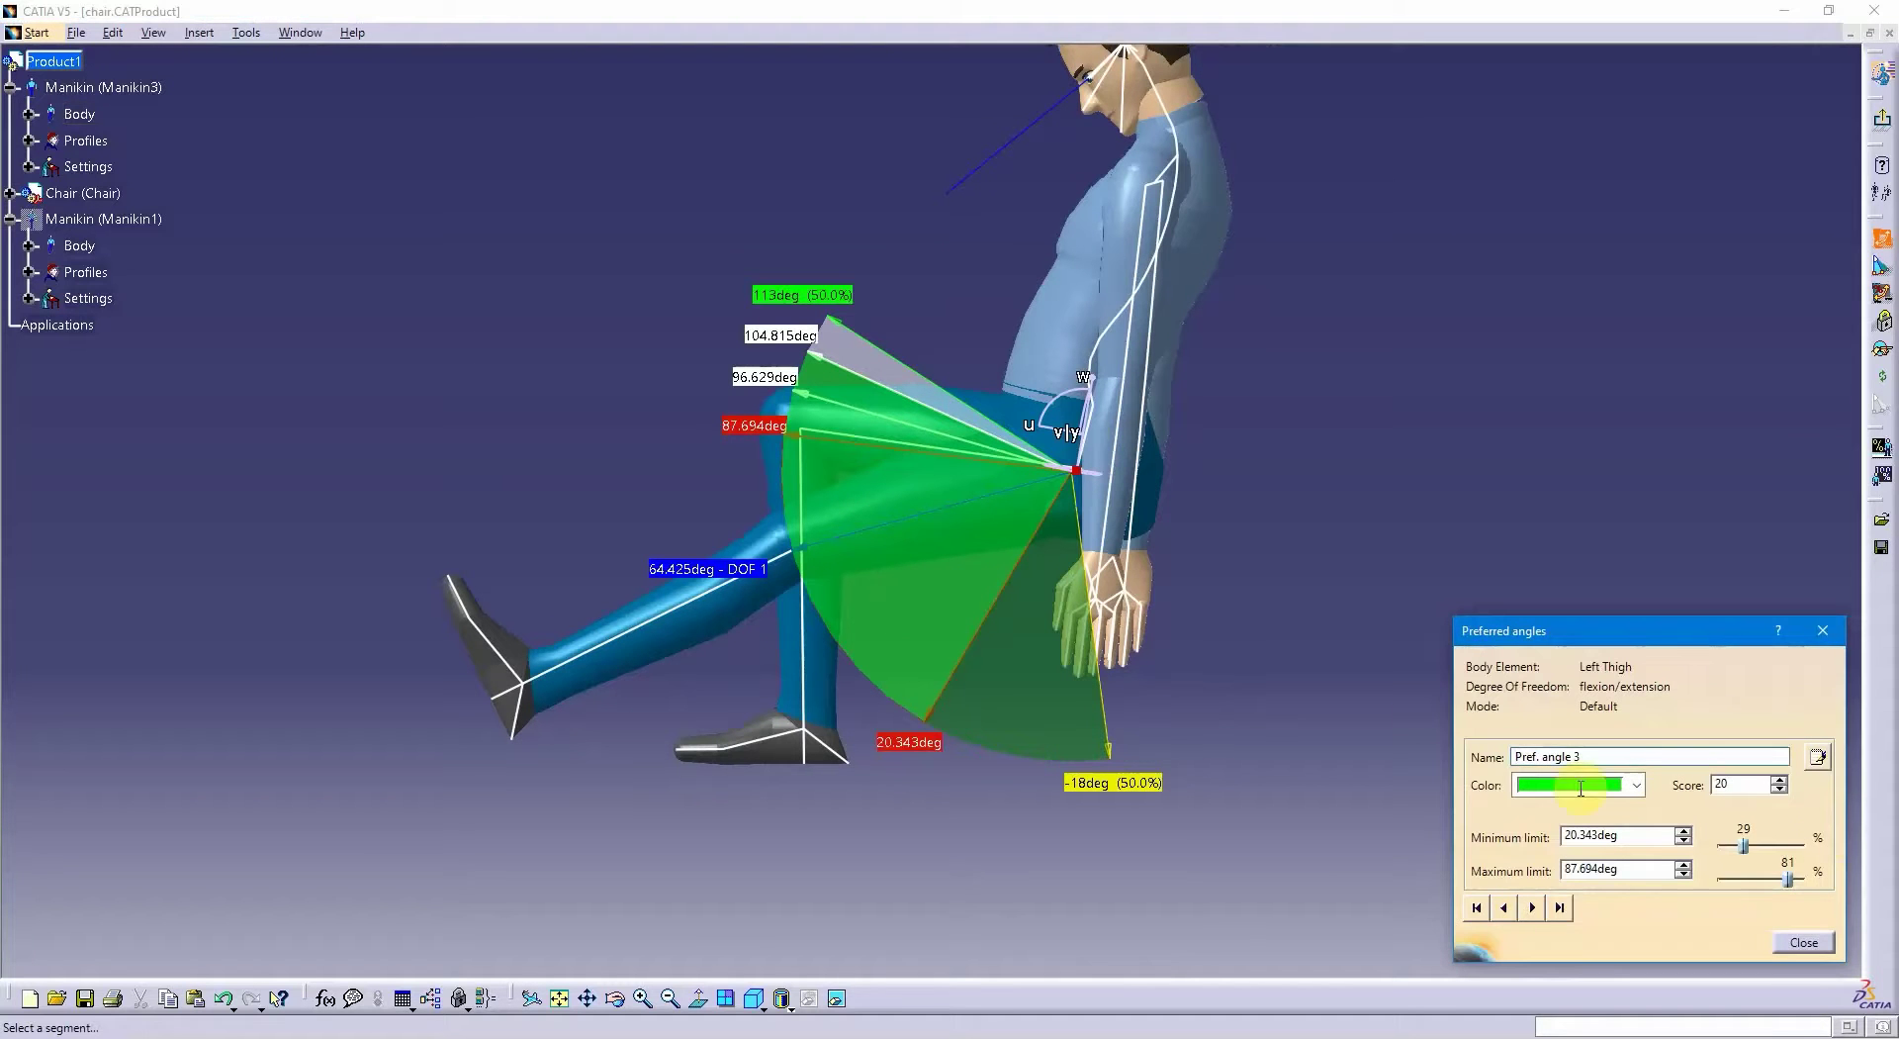
left_click(1811, 943)
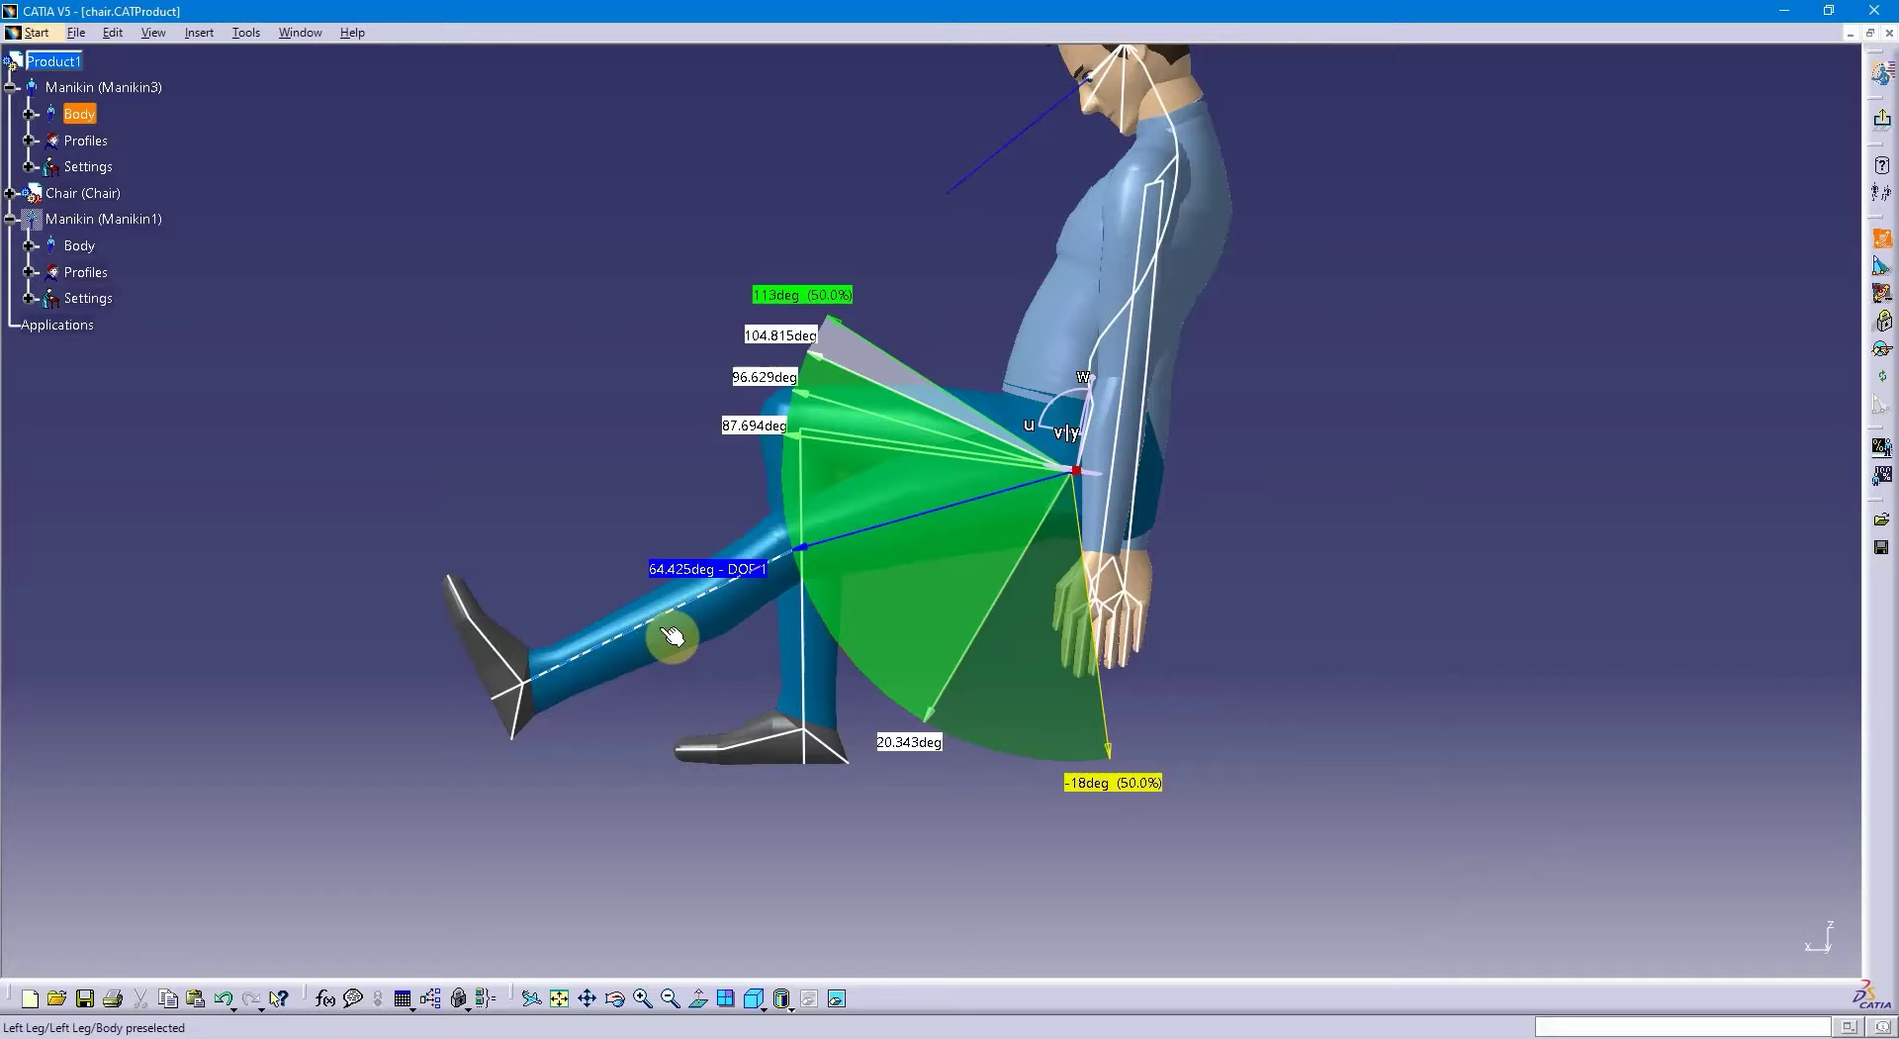
- Display the neck's flexion angle fan over the seated manikin
middle_click_drag(1258, 408, 1238, 629)
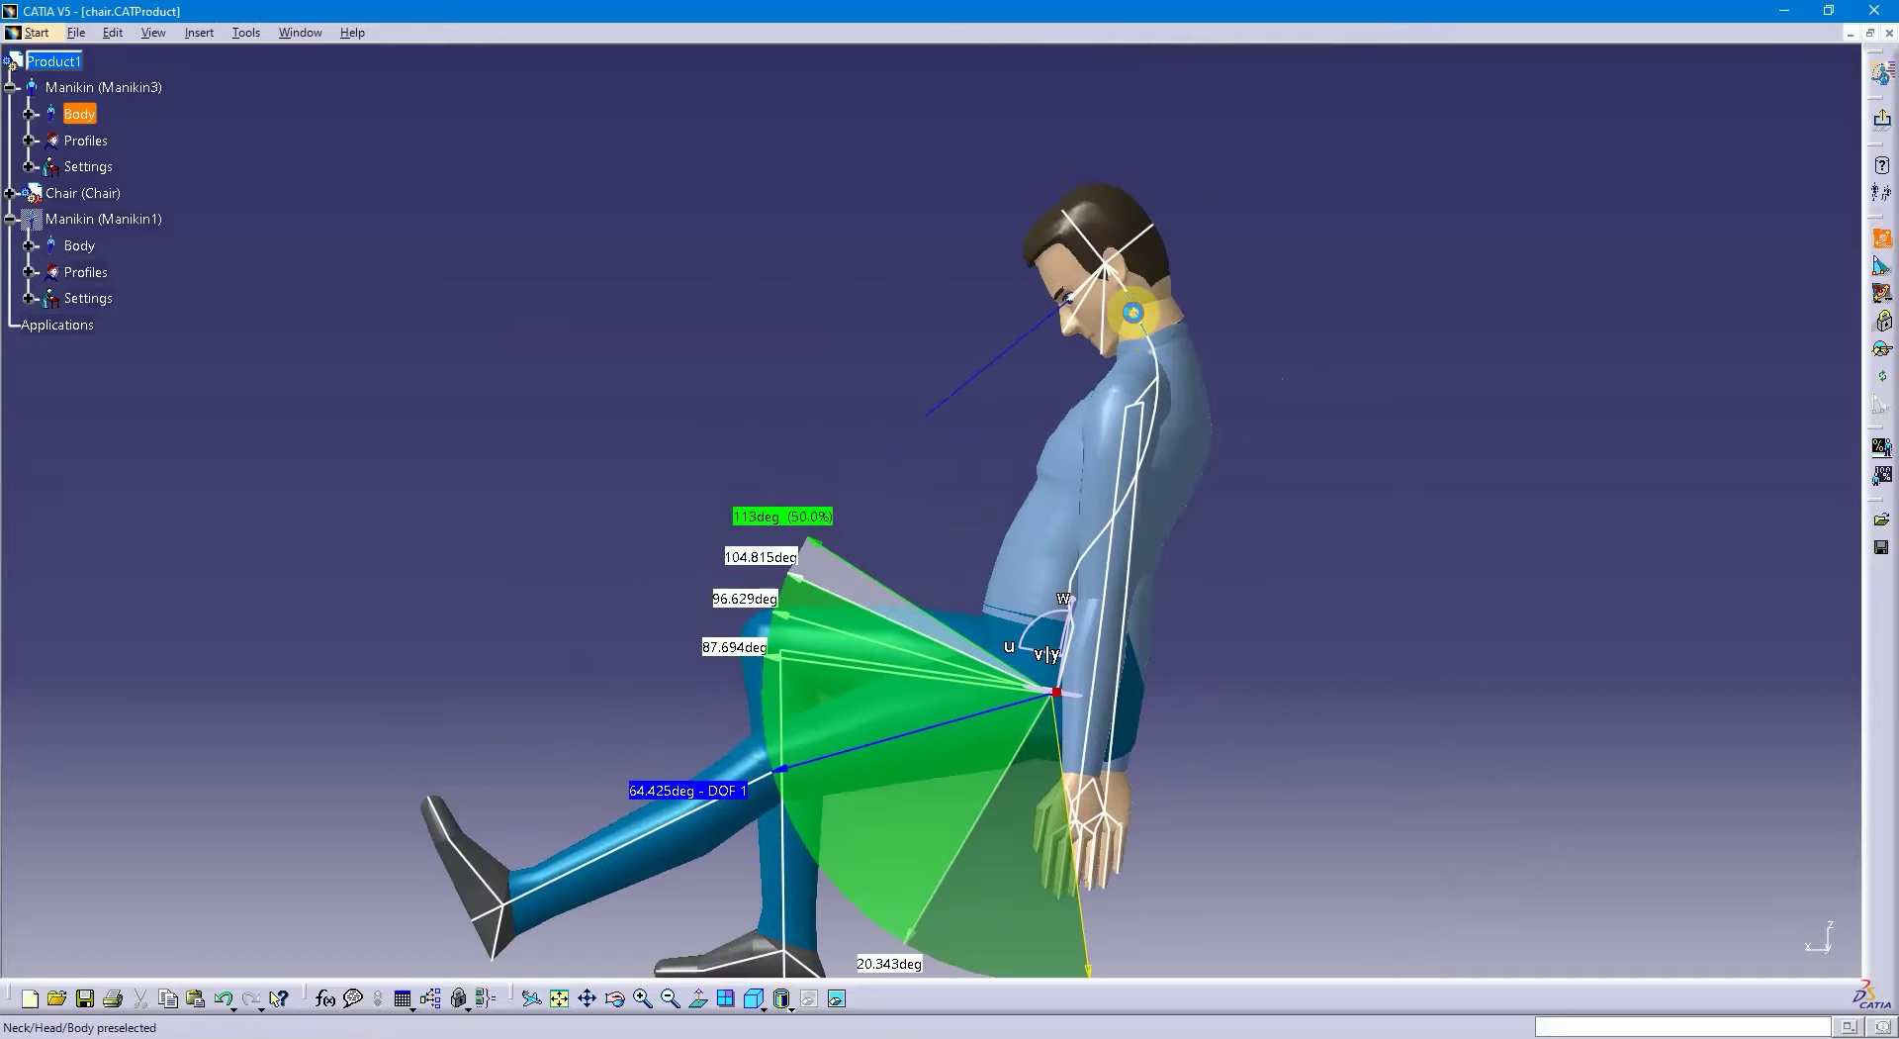
left_click(1133, 313)
middle_click_drag(1153, 317, 1223, 438, "ctrl")
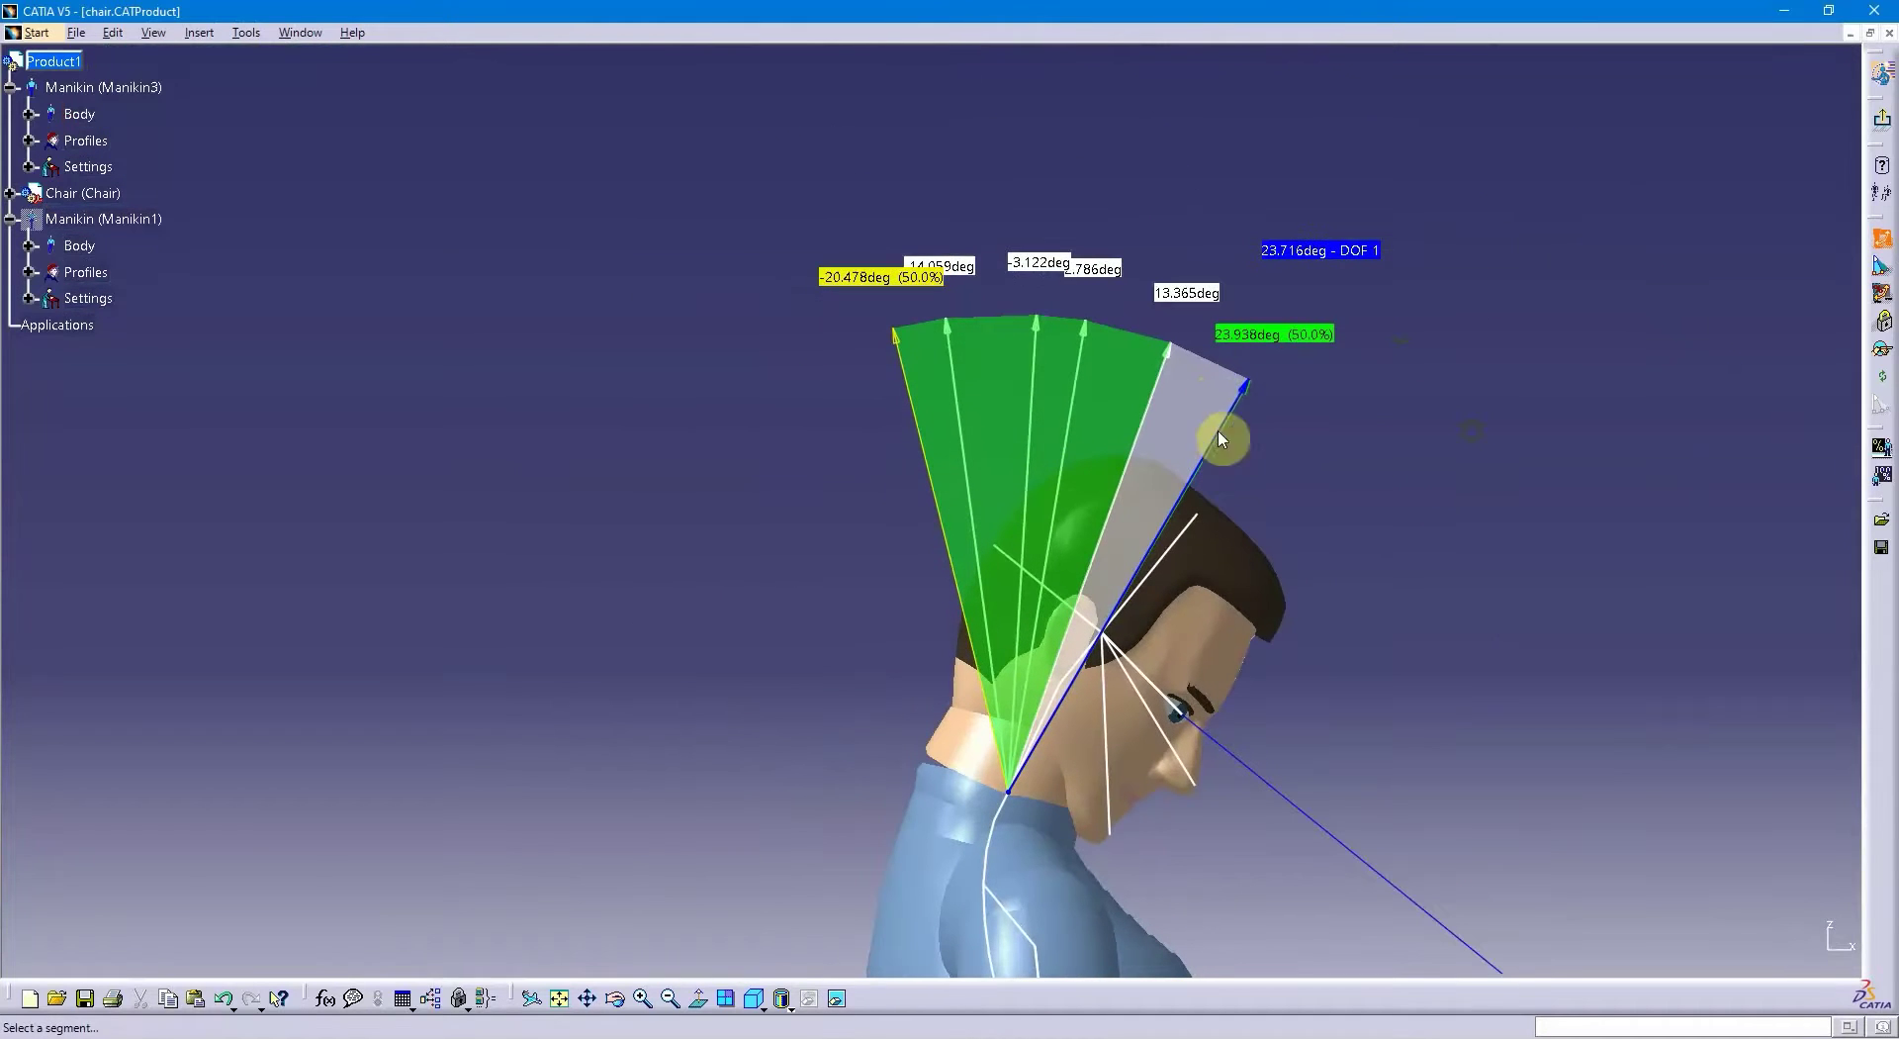
middle_click_drag(1386, 487, 1217, 585, "ctrl")
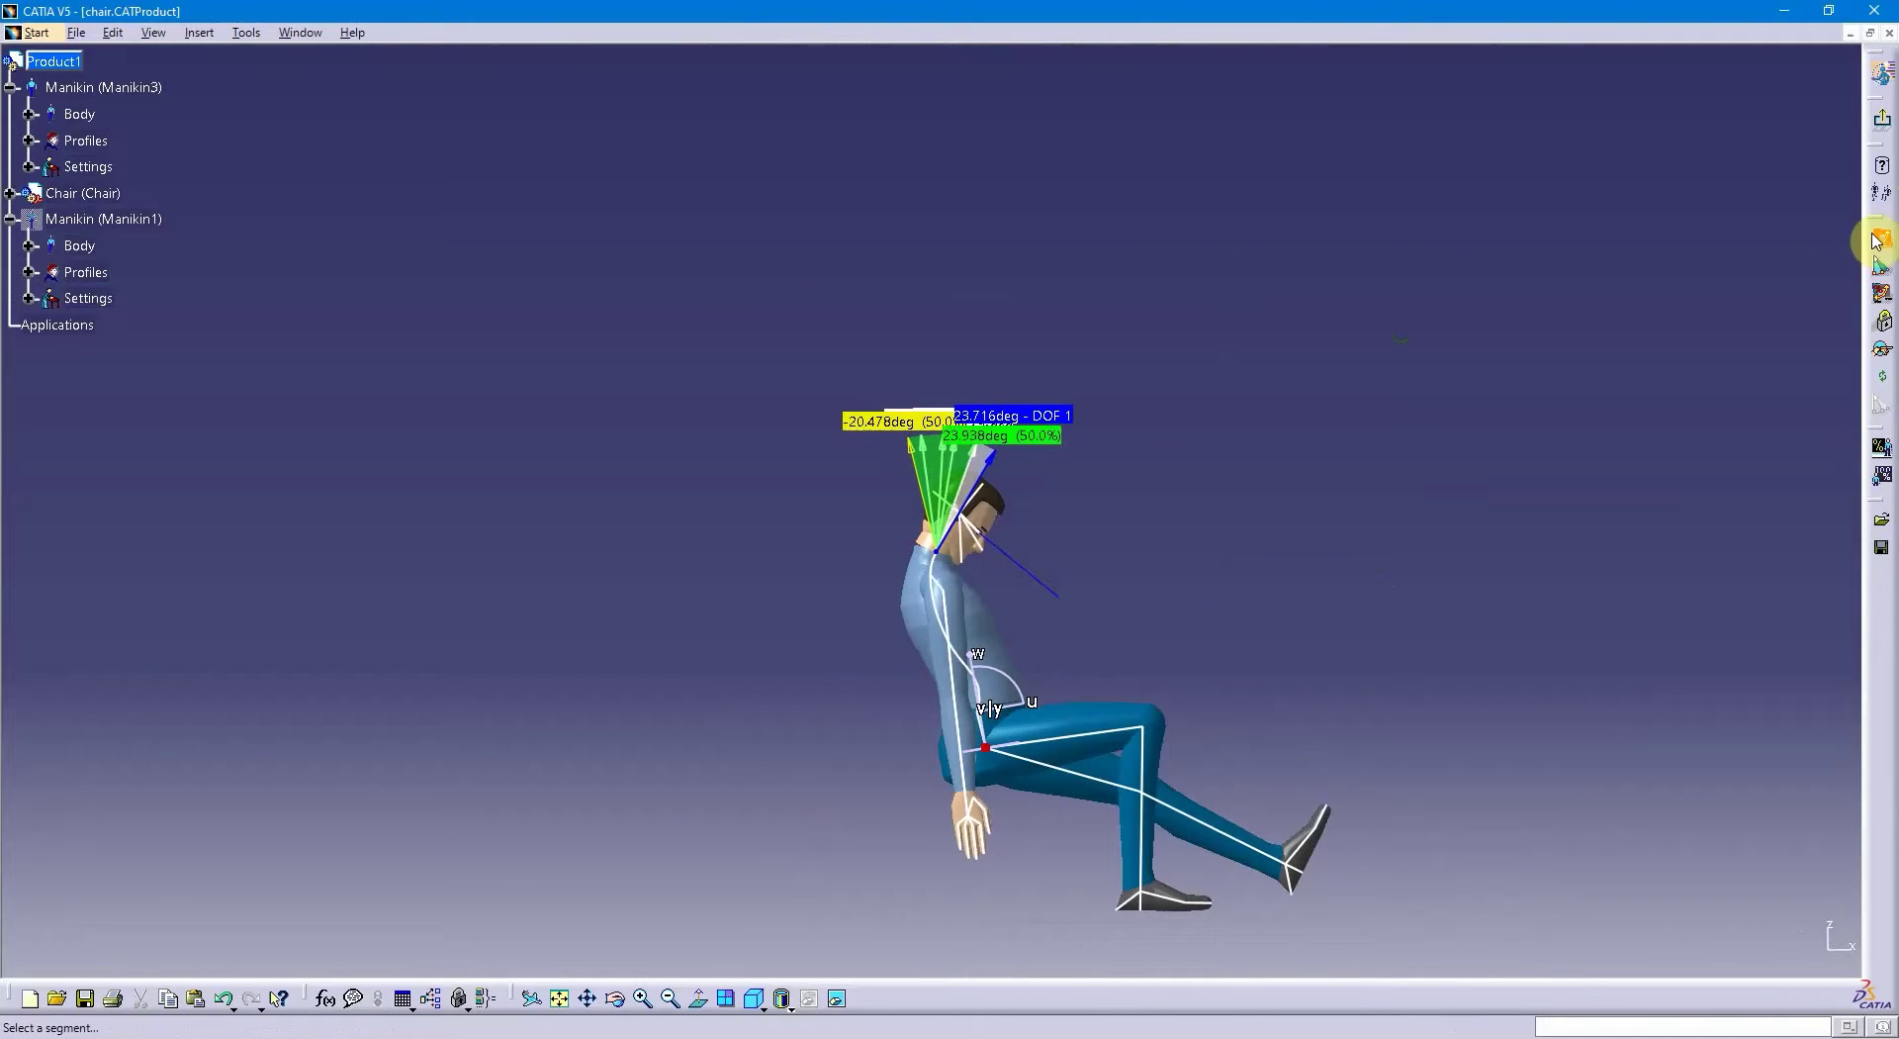
- Recheck the postural score, then apply Find Best Posture to maximize Manikin3's score
left_click(1878, 241)
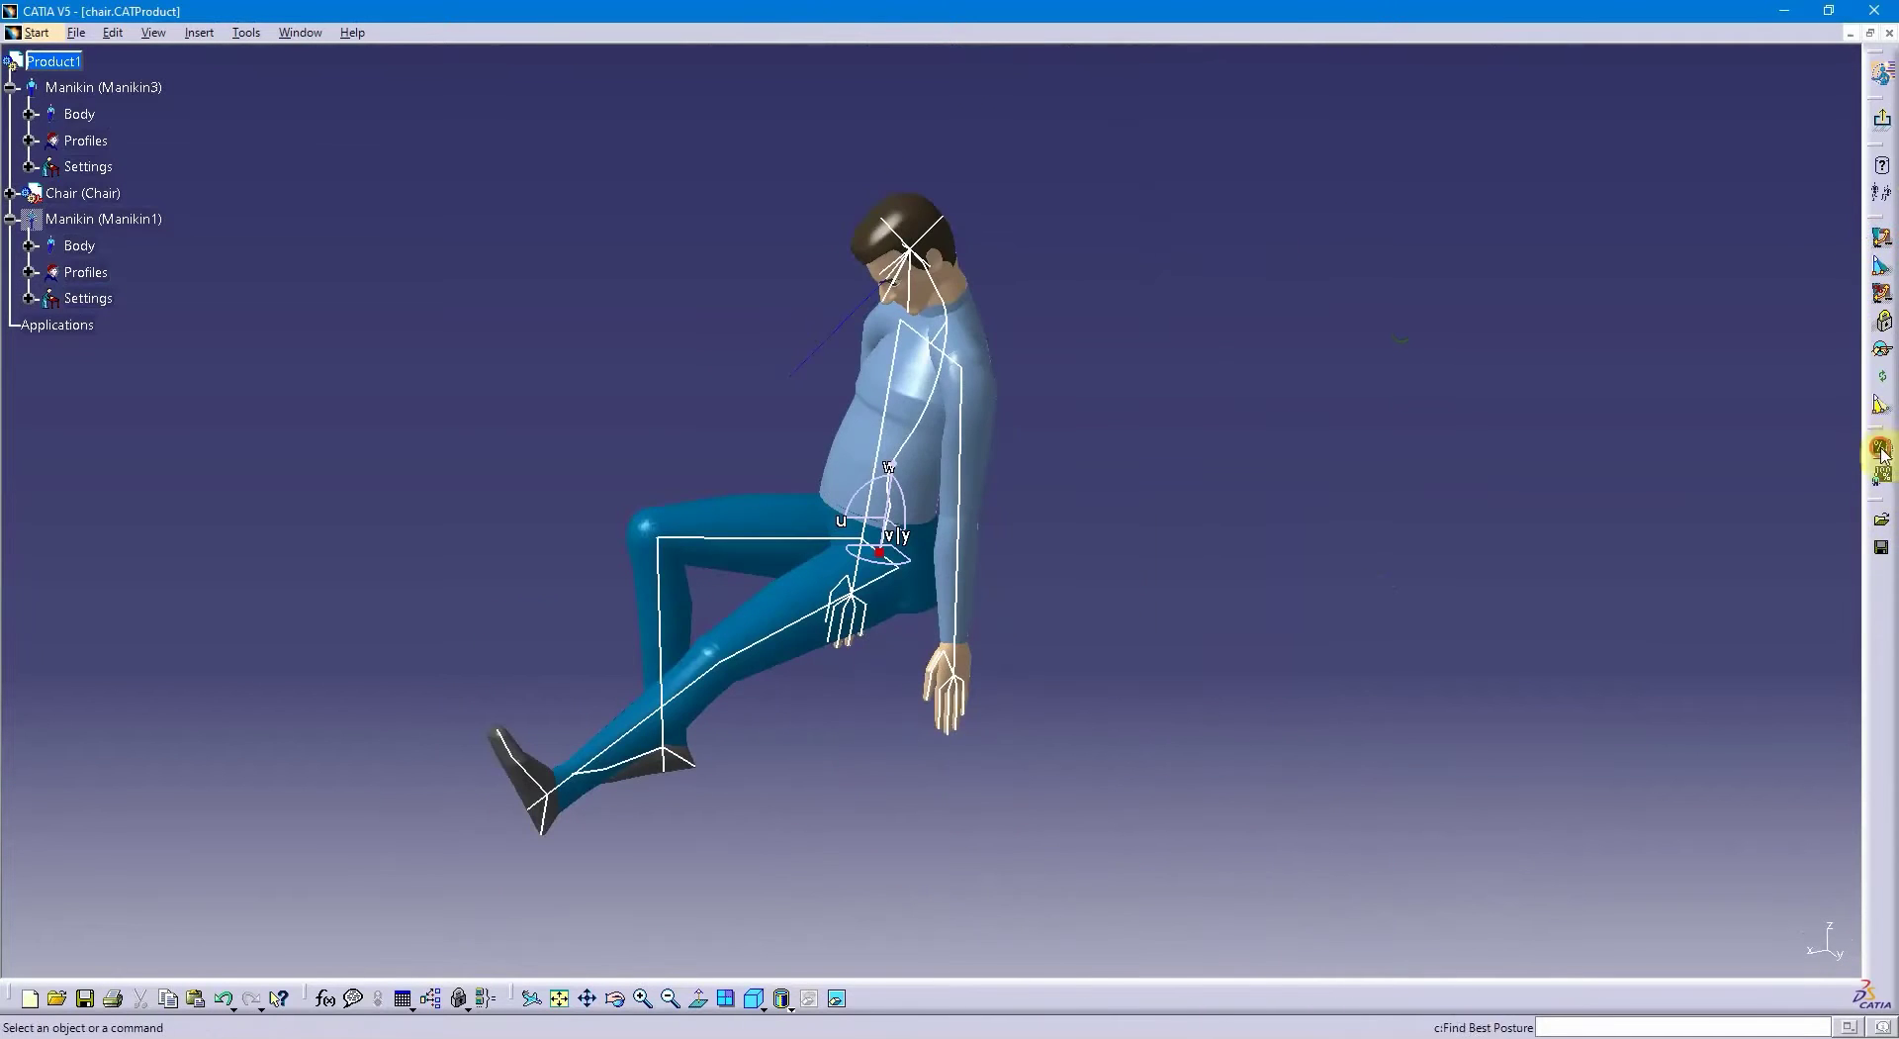
left_click(1881, 450)
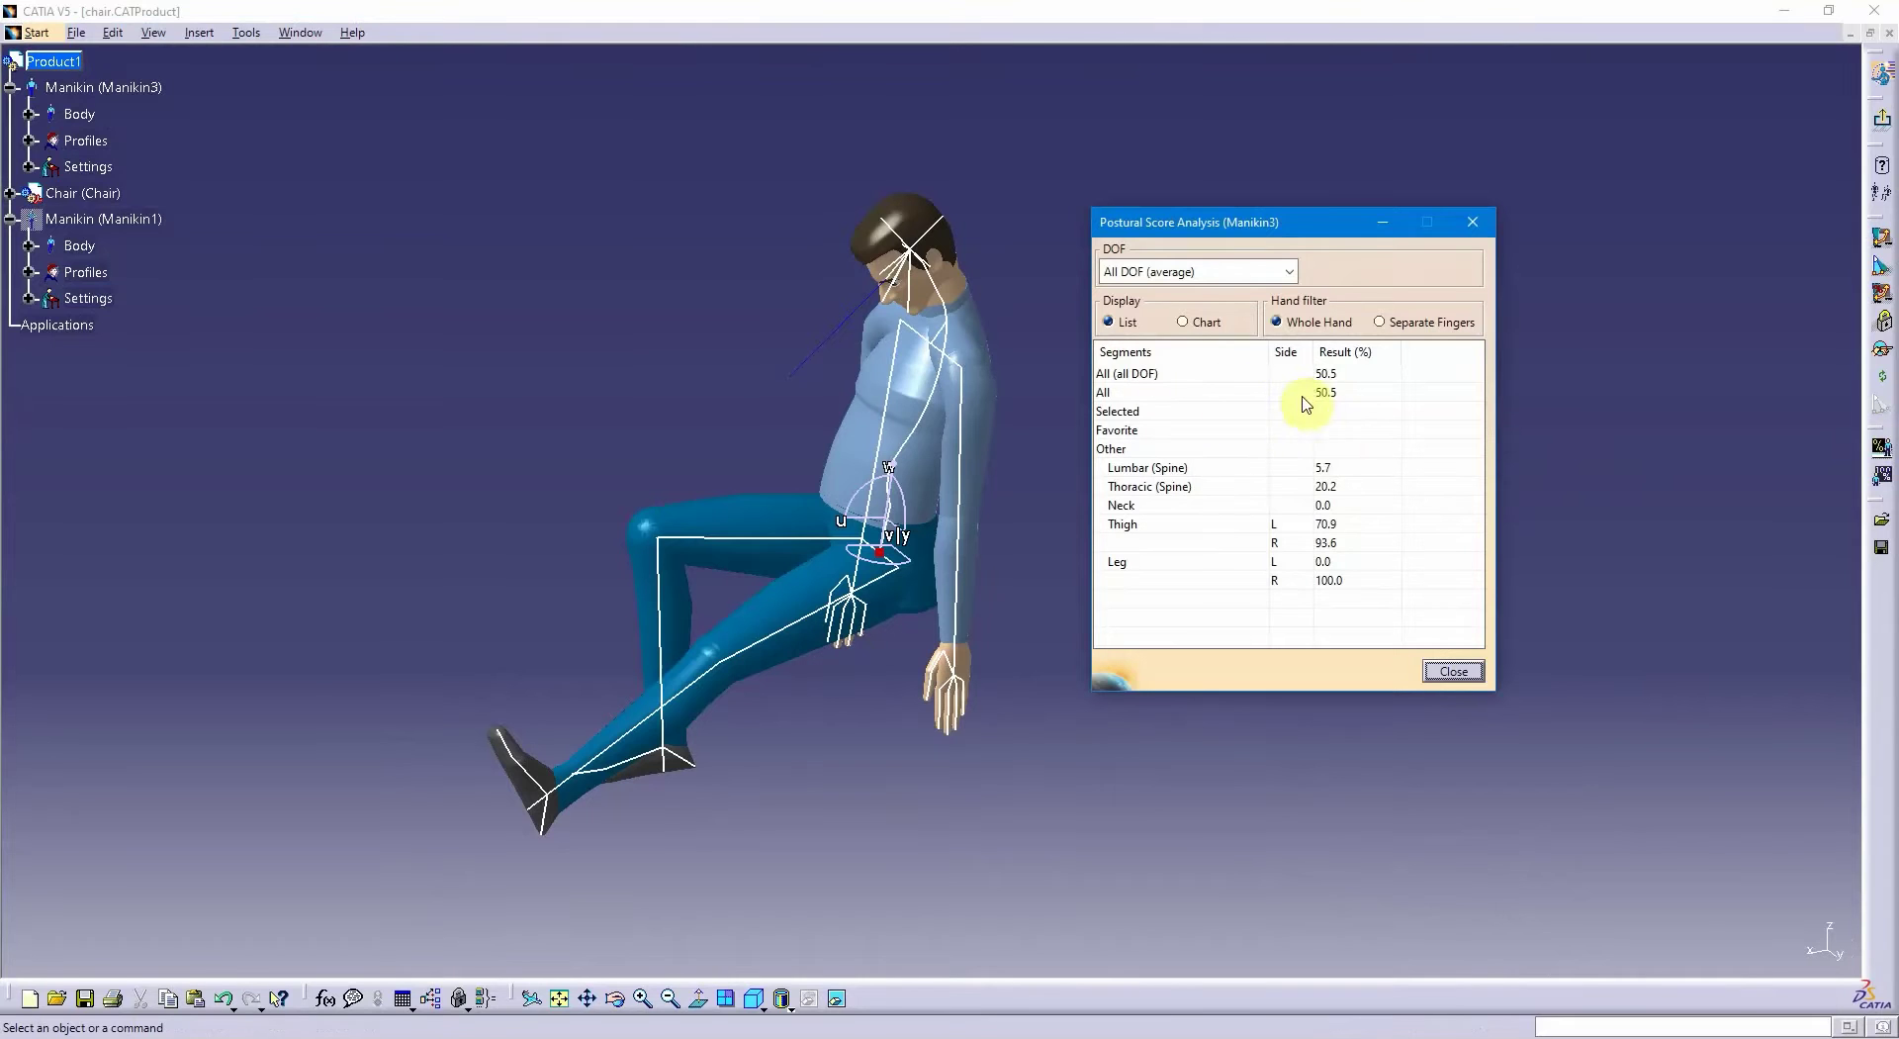
left_click(1453, 672)
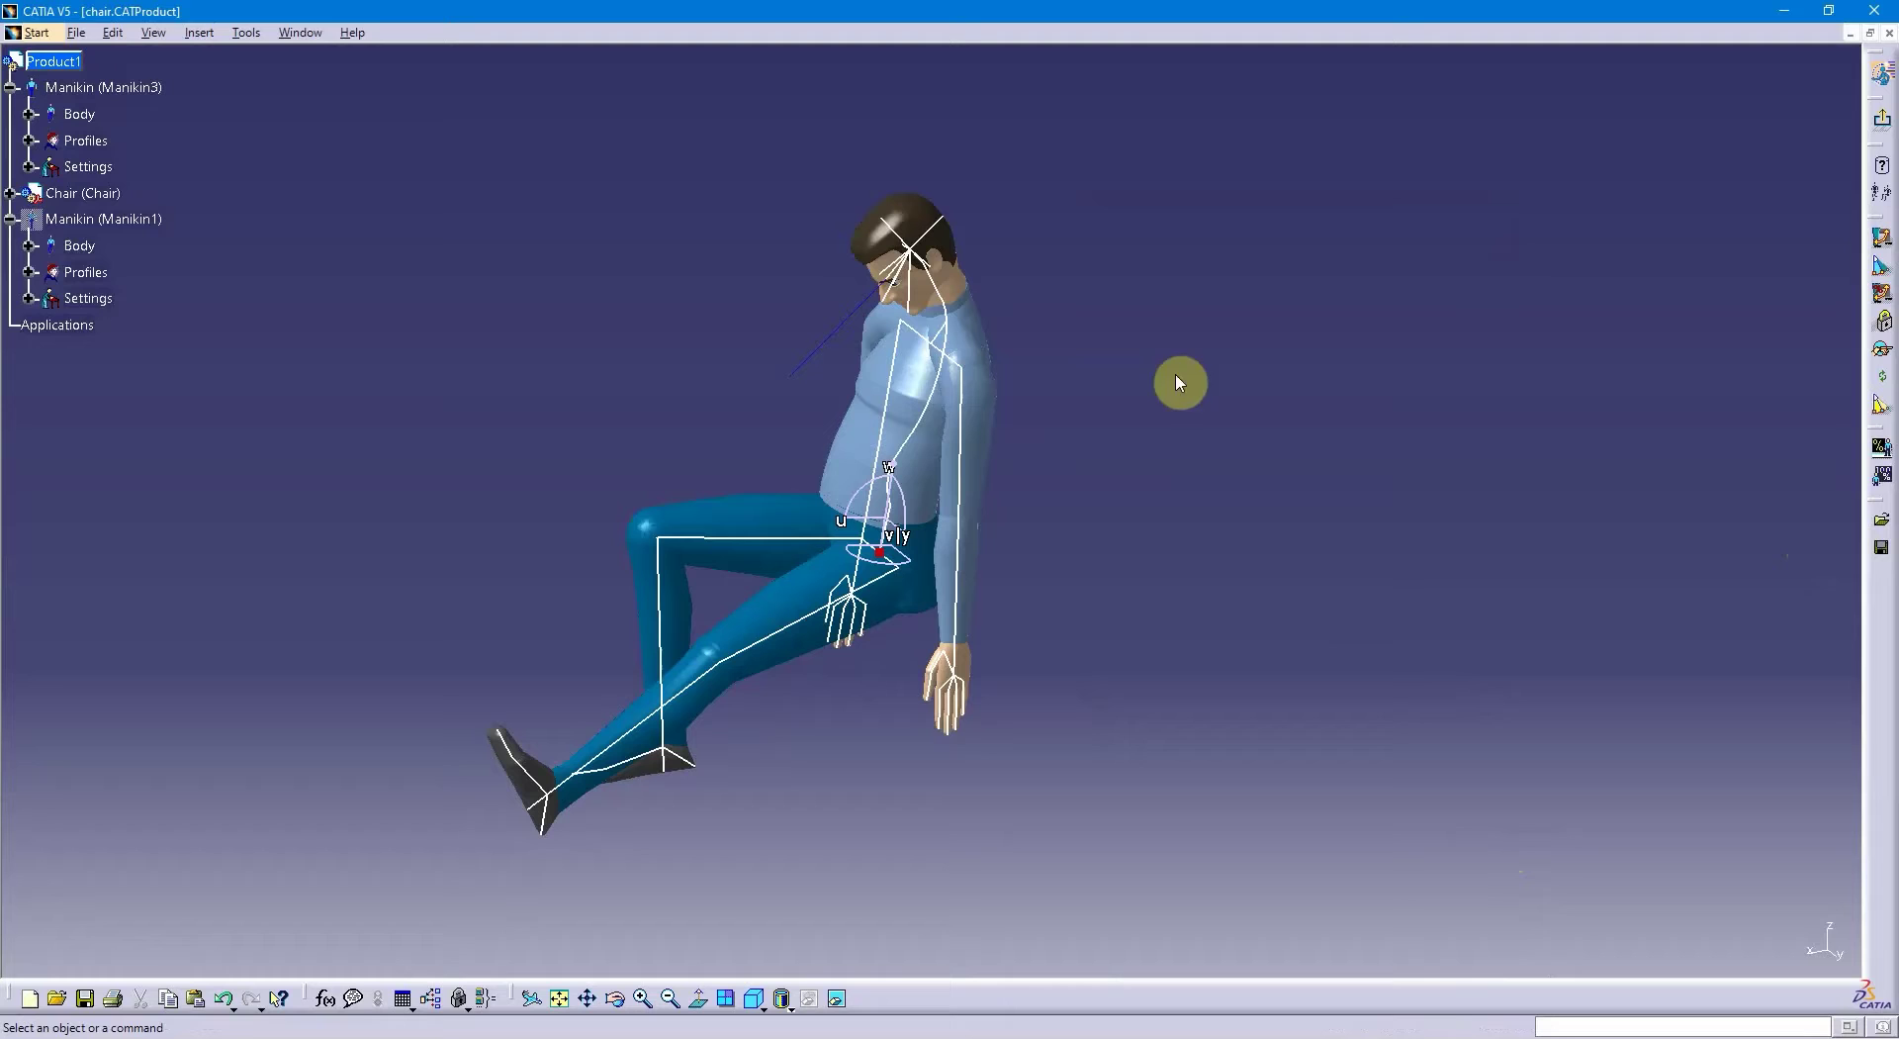
left_click(1873, 476)
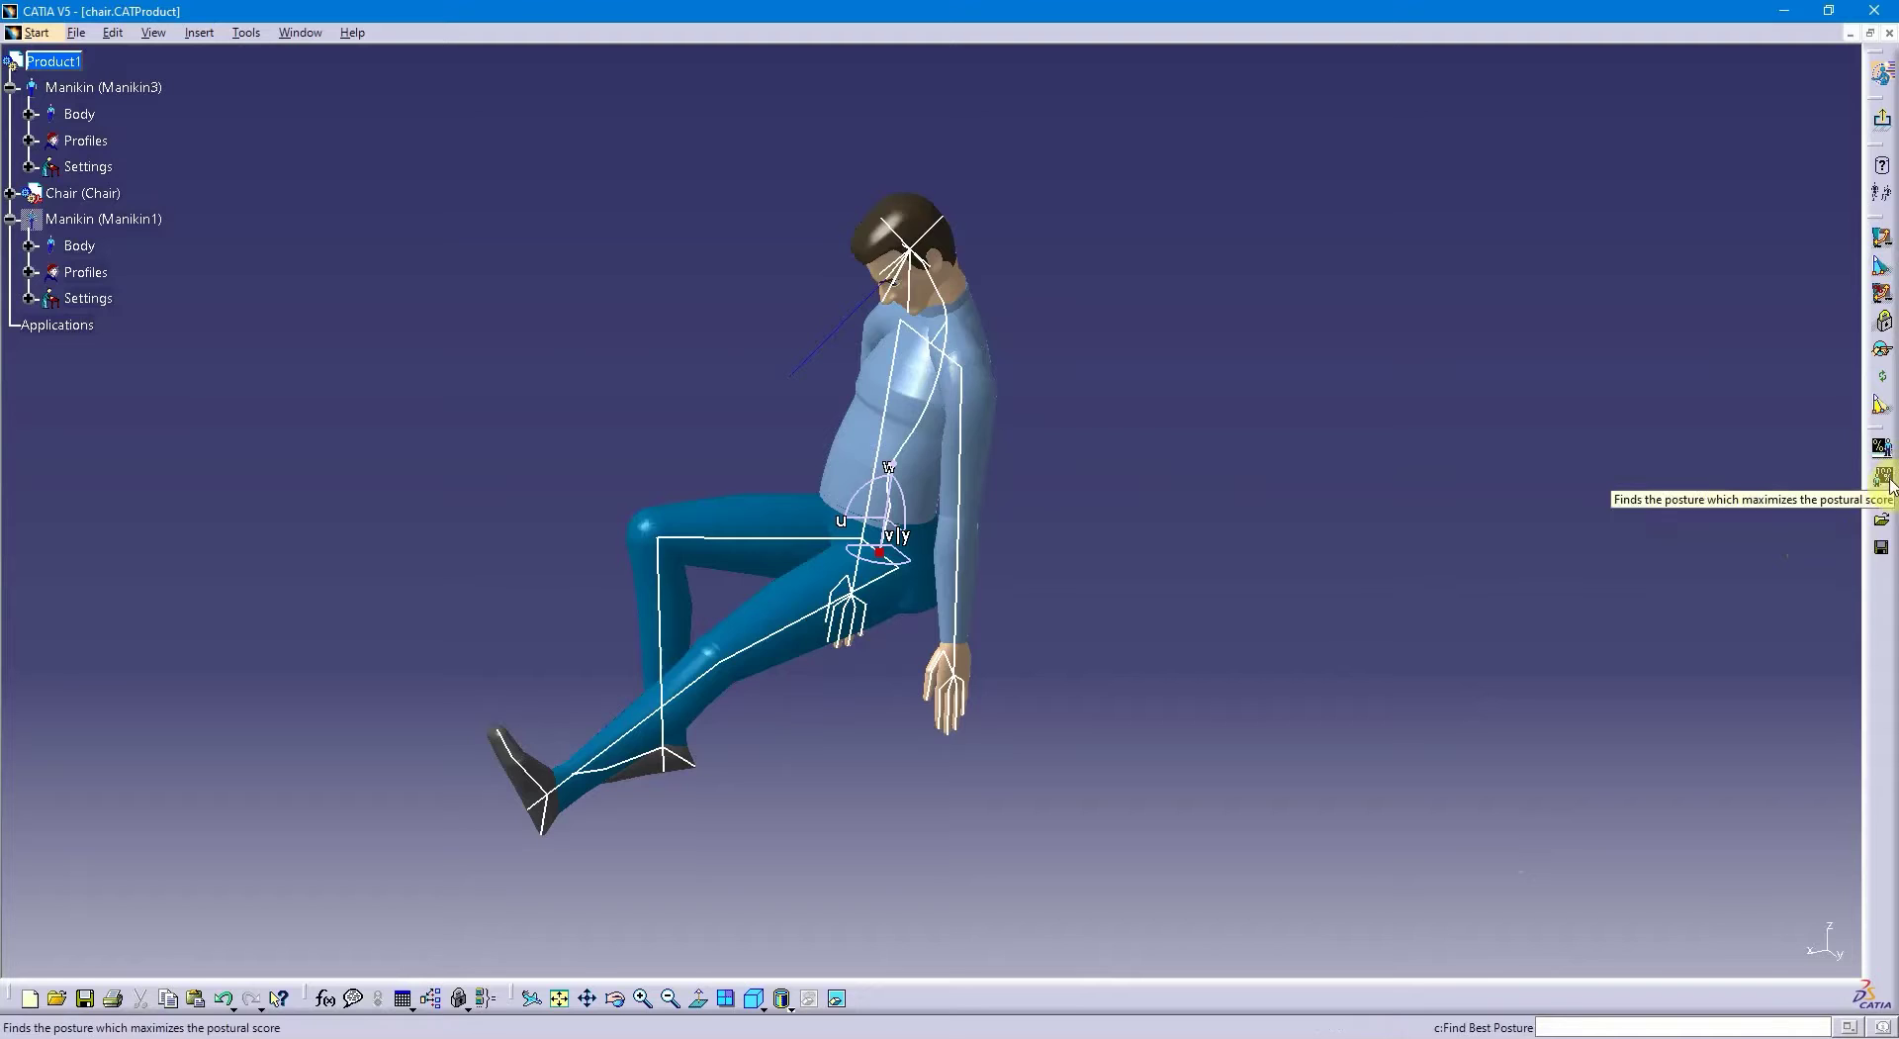
left_click(1888, 477)
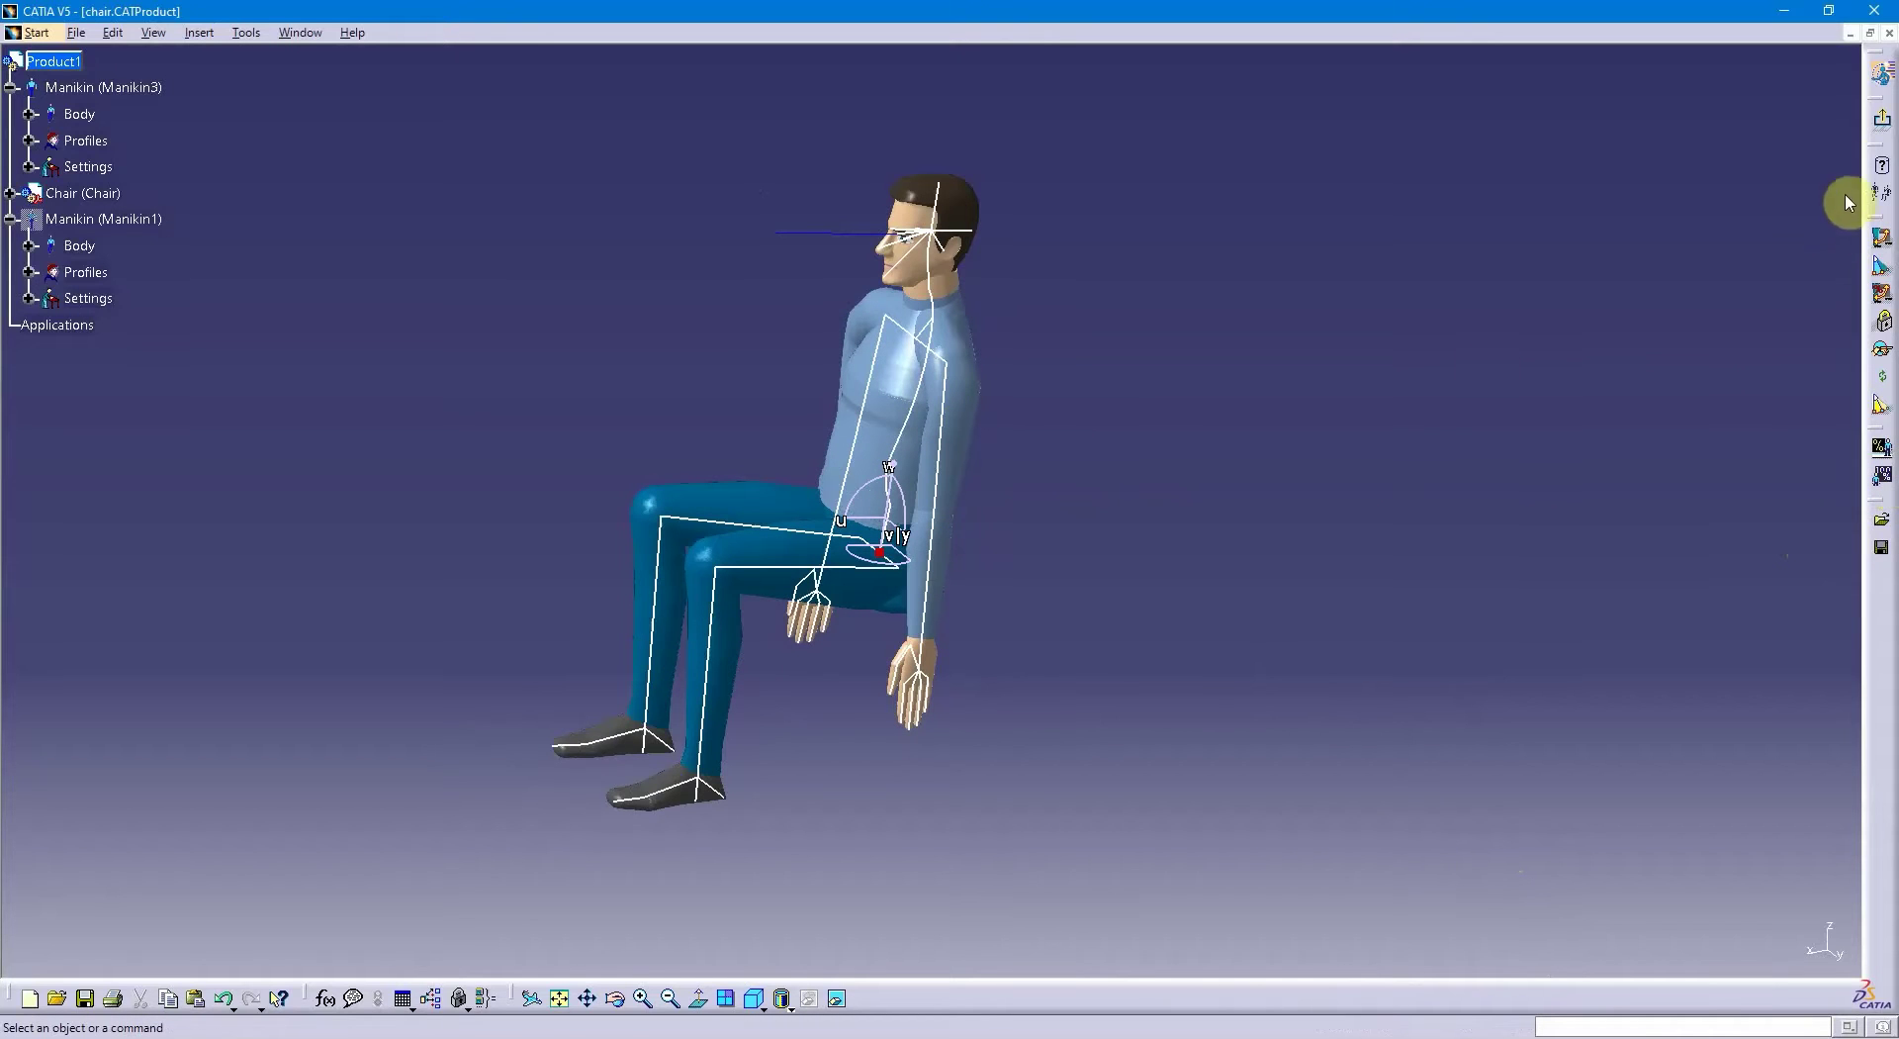
- Return to the assembly workbench and expand the Chair and manikin Profiles nodes in the tree
left_click(1884, 129)
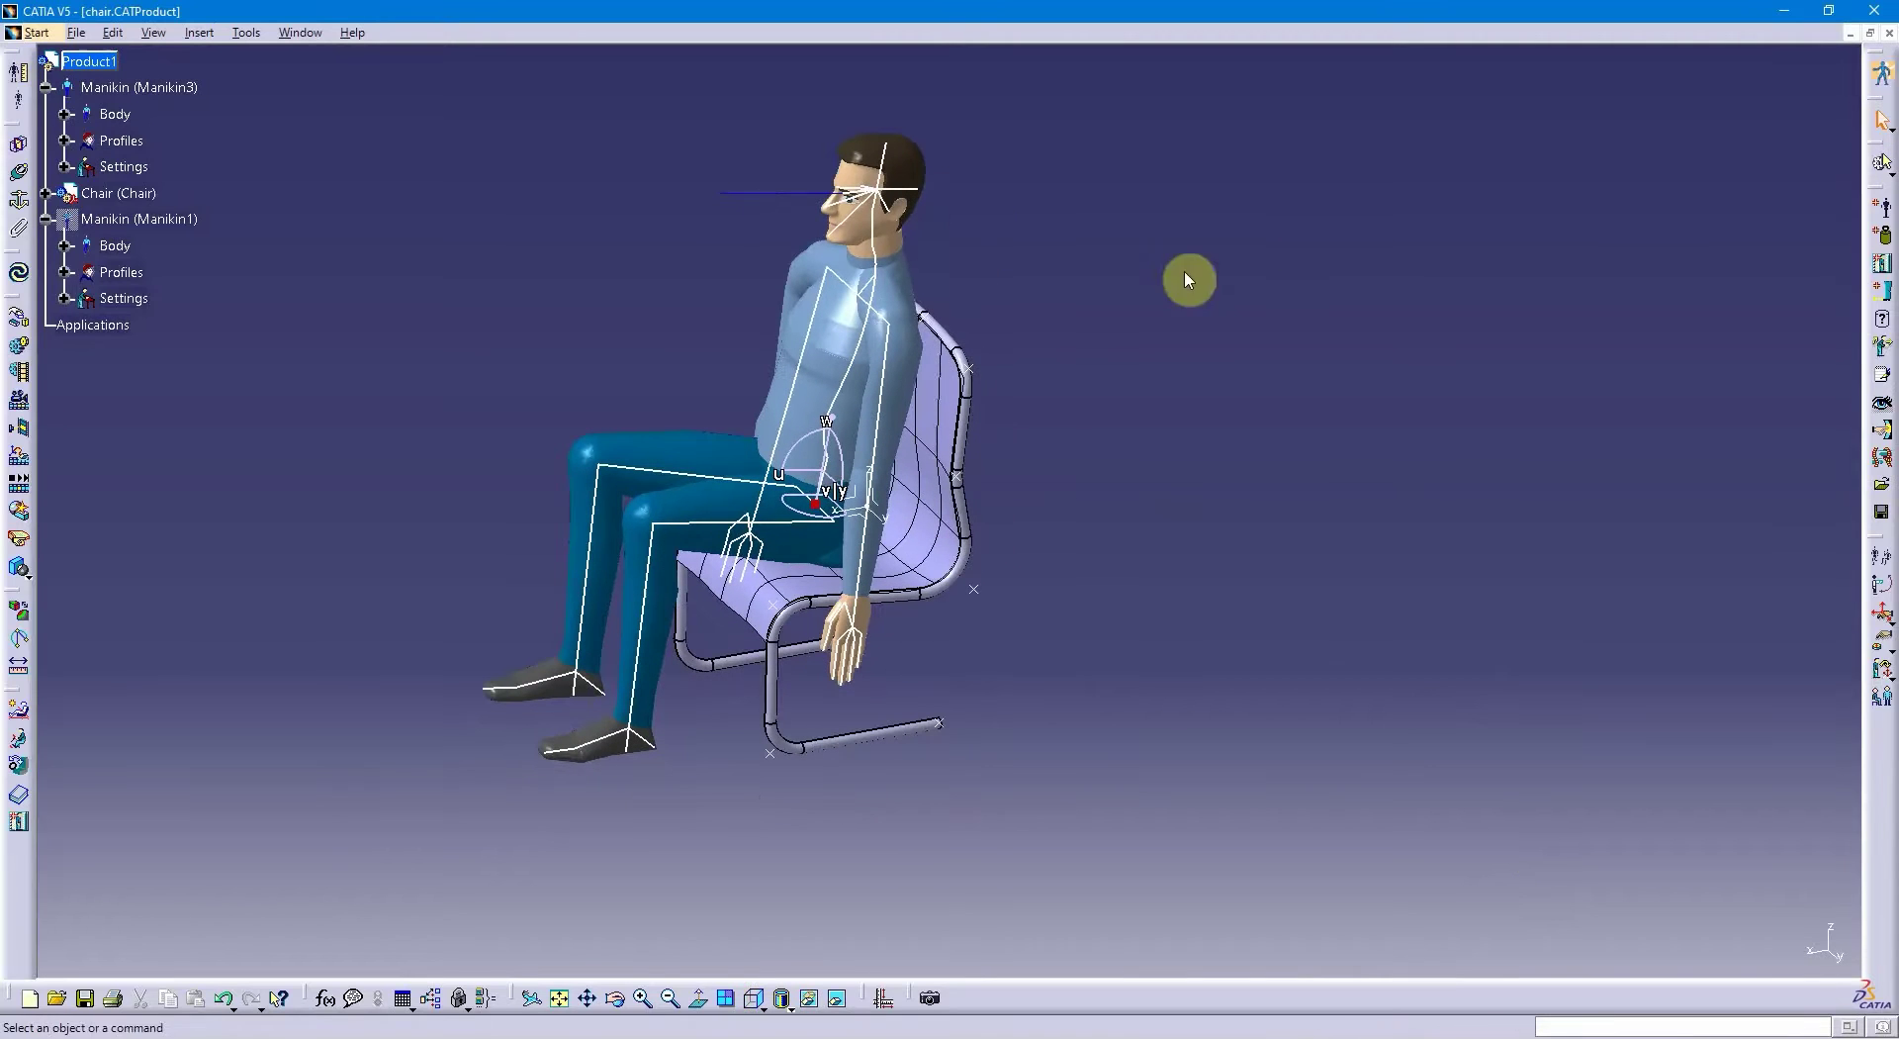
left_click(47, 192)
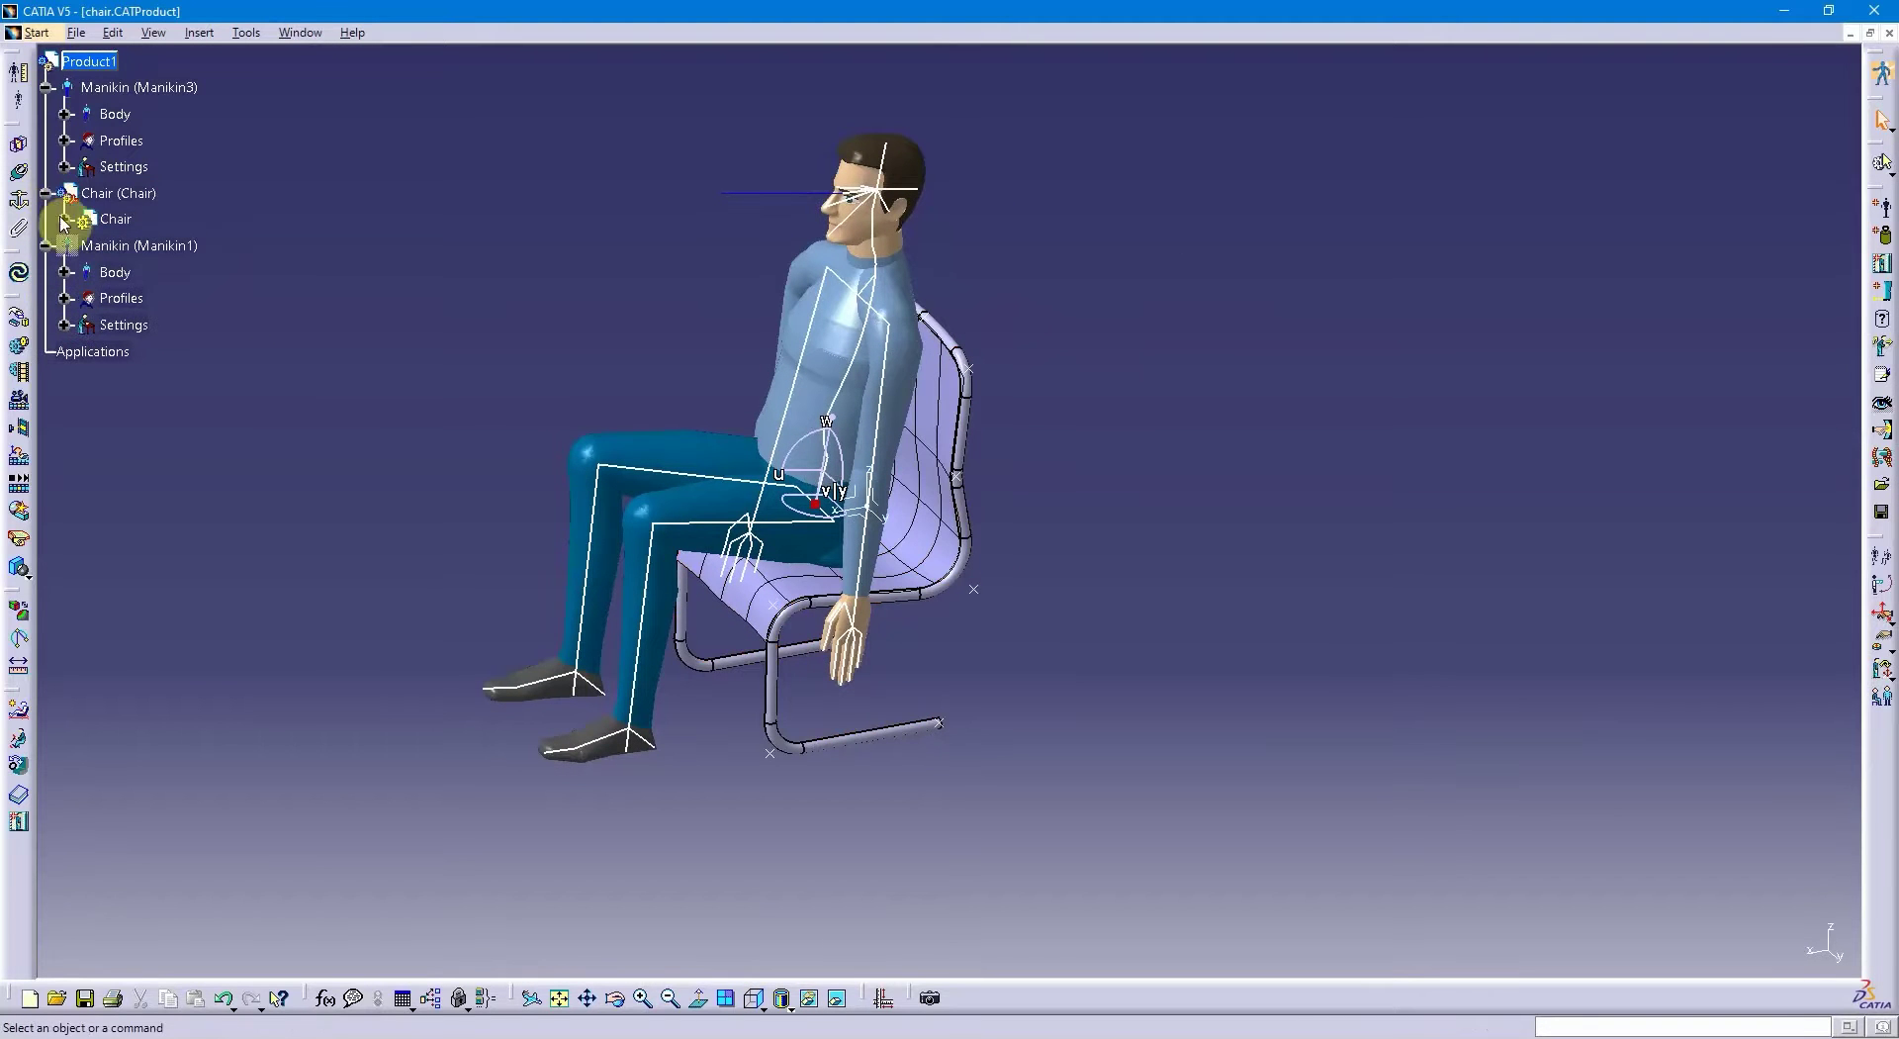
left_click(68, 144)
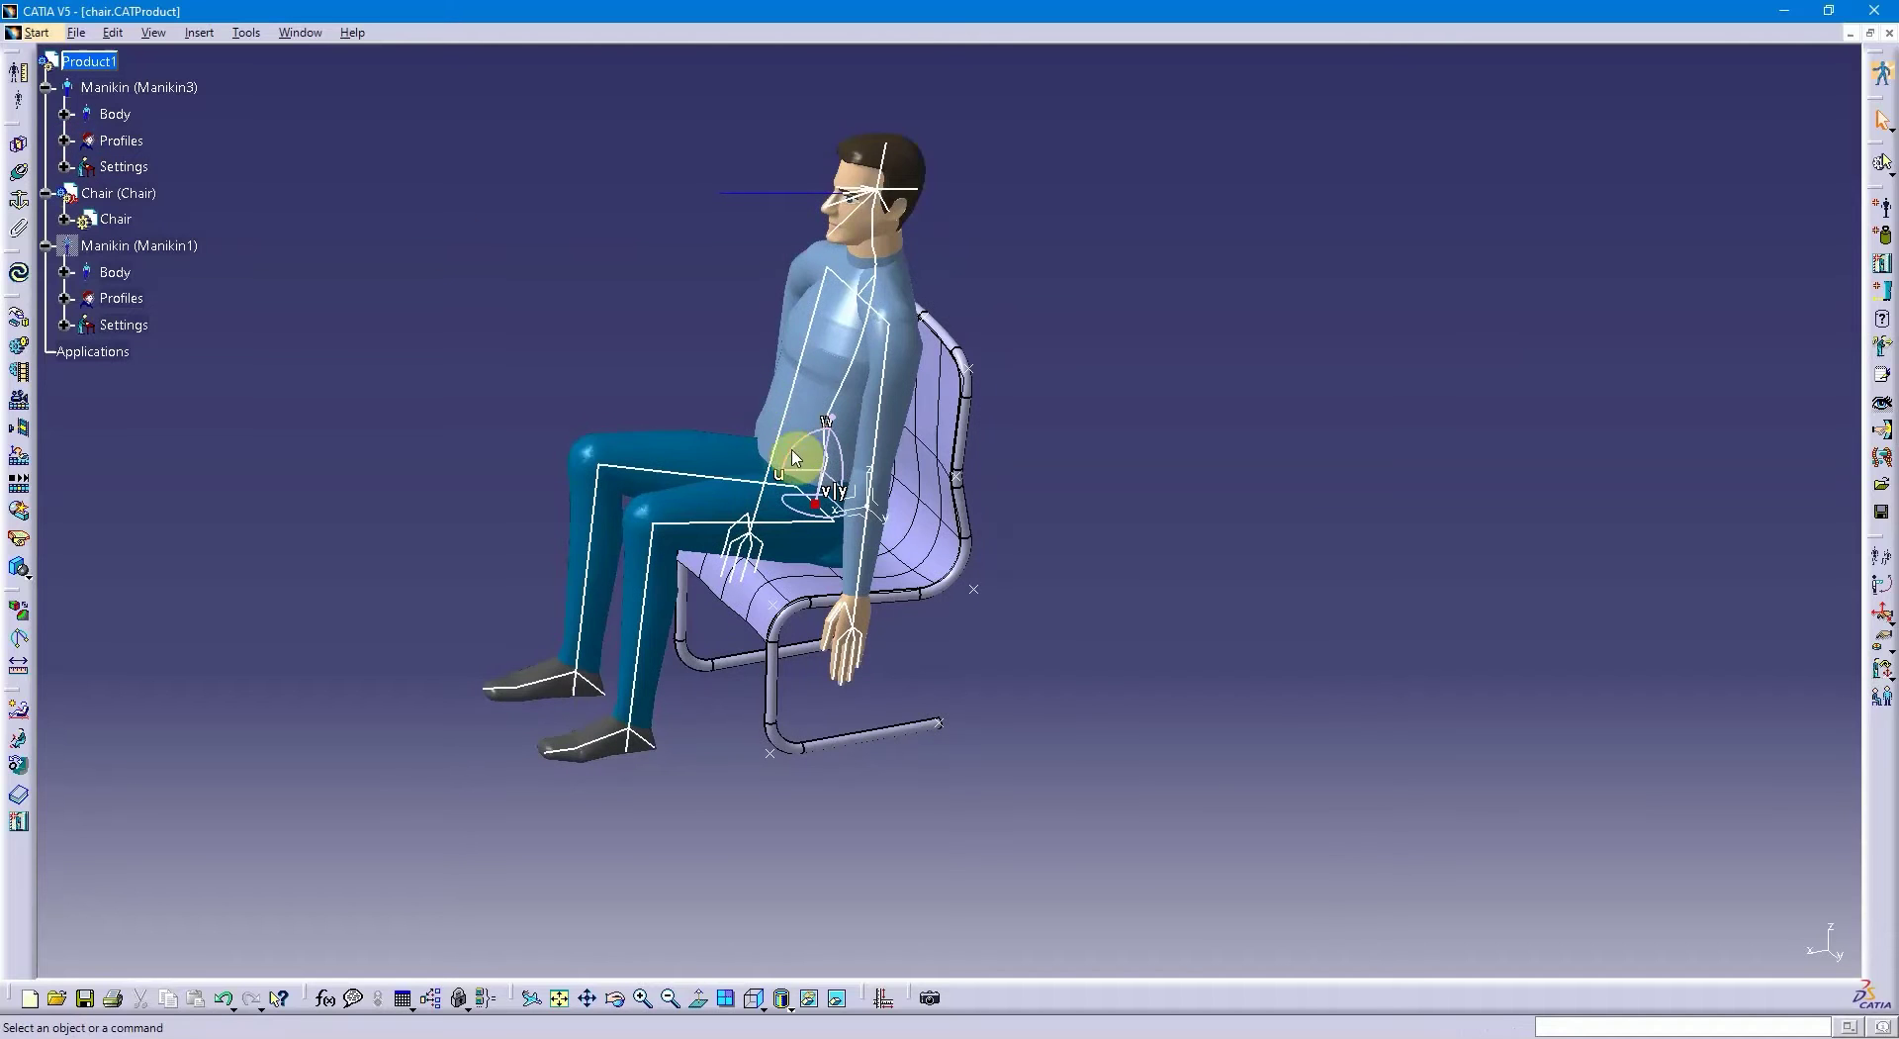
left_click(65, 142)
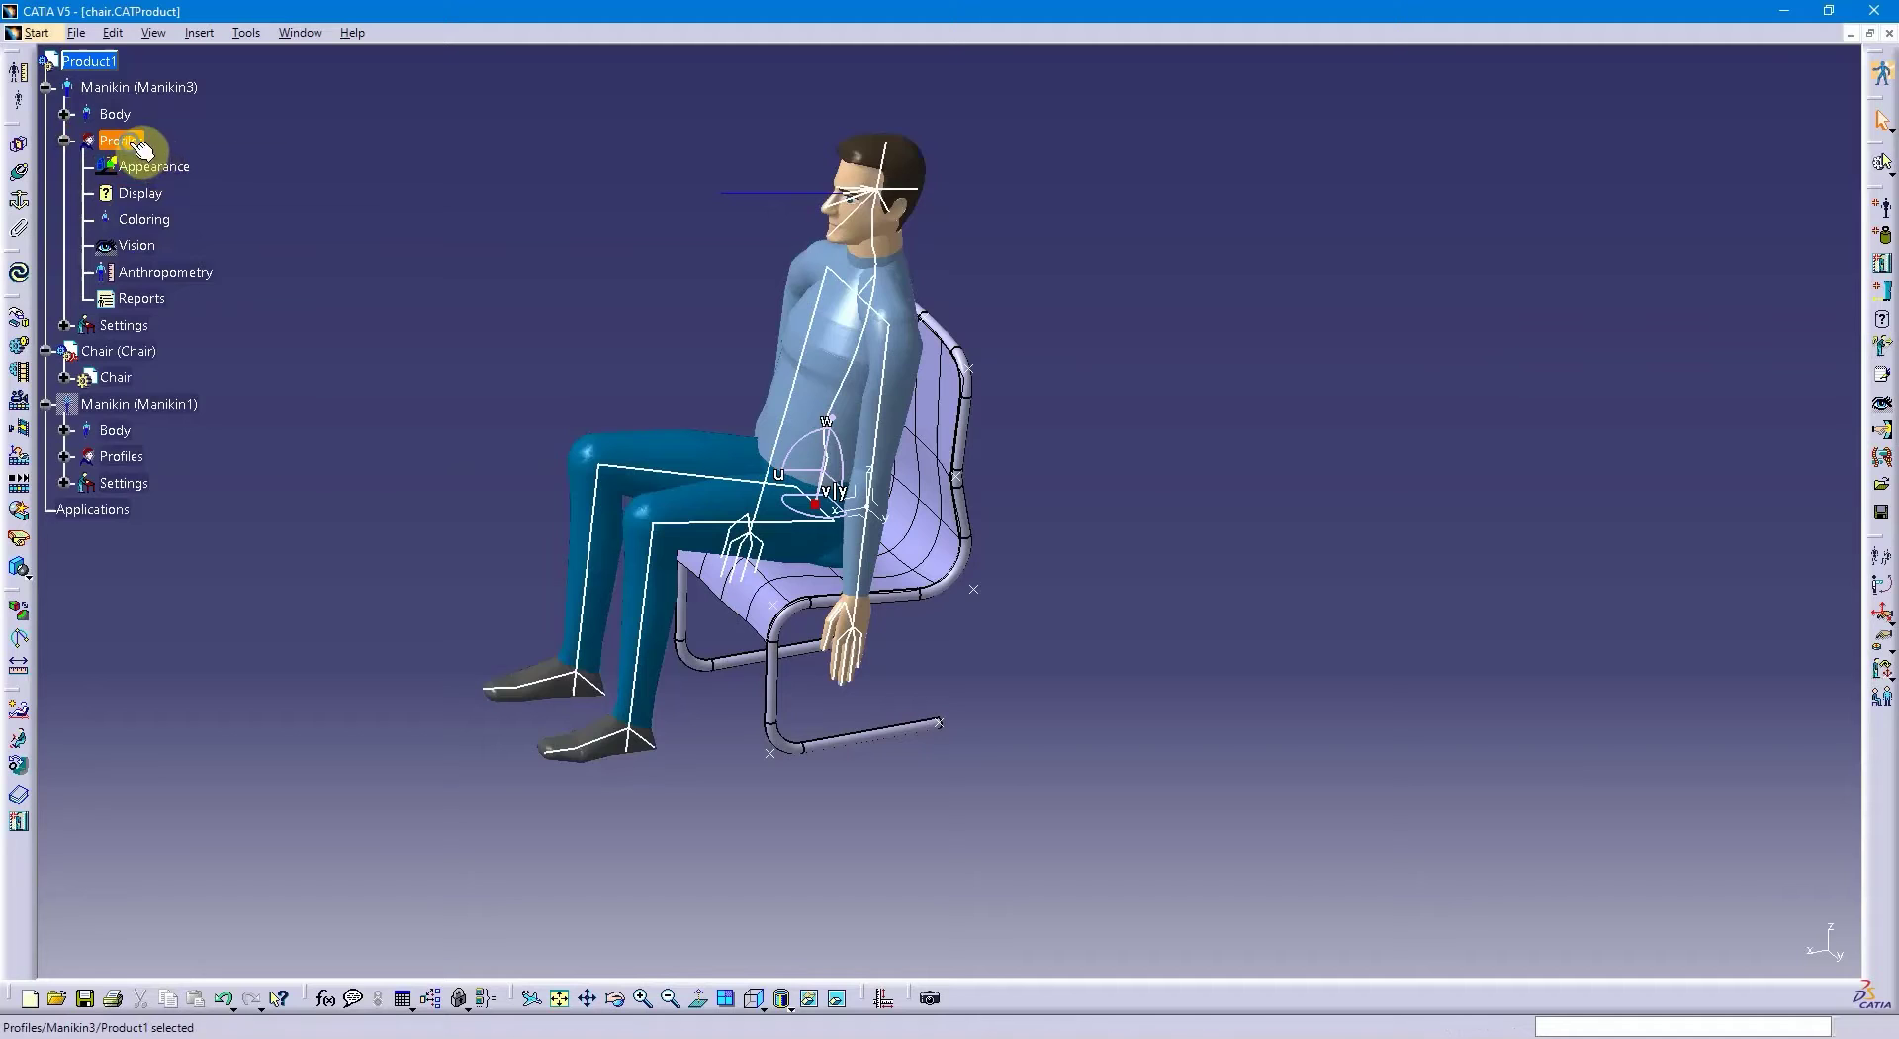
- Attempt Hide/Show on Profiles, dismiss the message, and view the manikin from the side
right_click(143, 148)
left_click(243, 208)
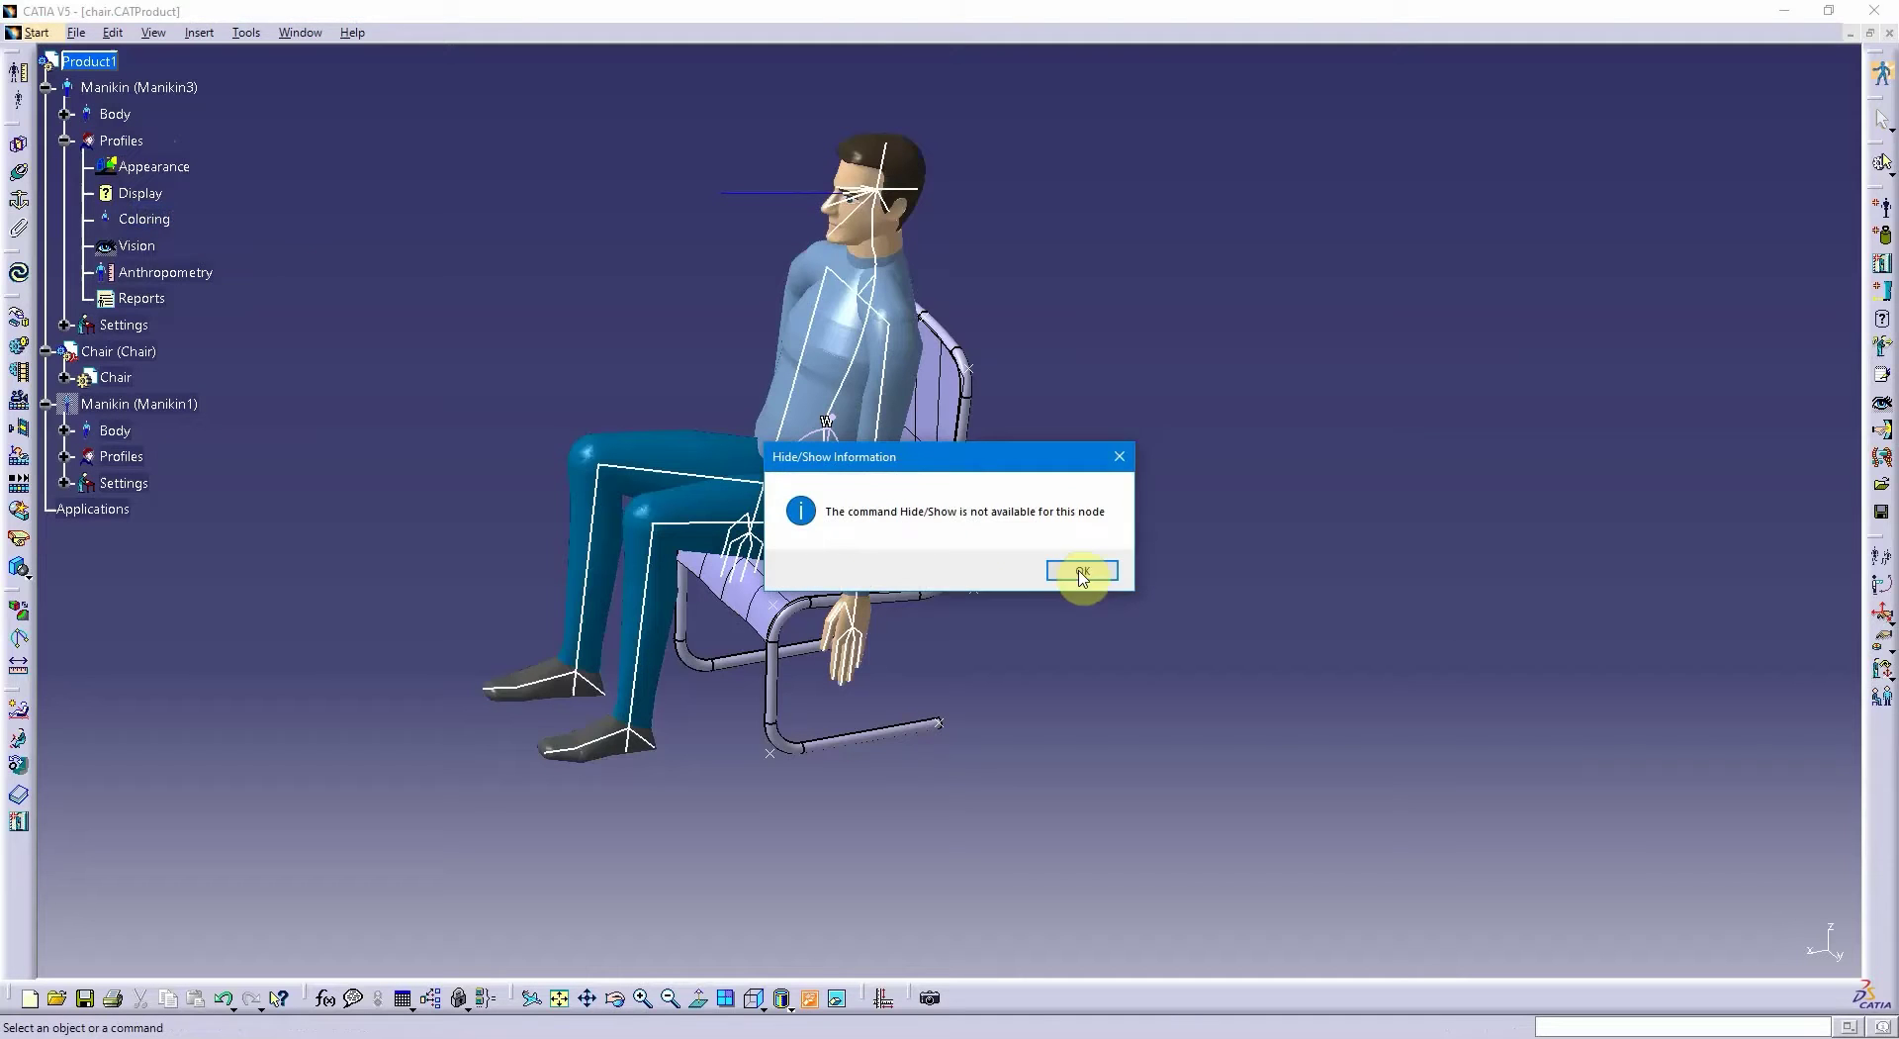
left_click(1082, 572)
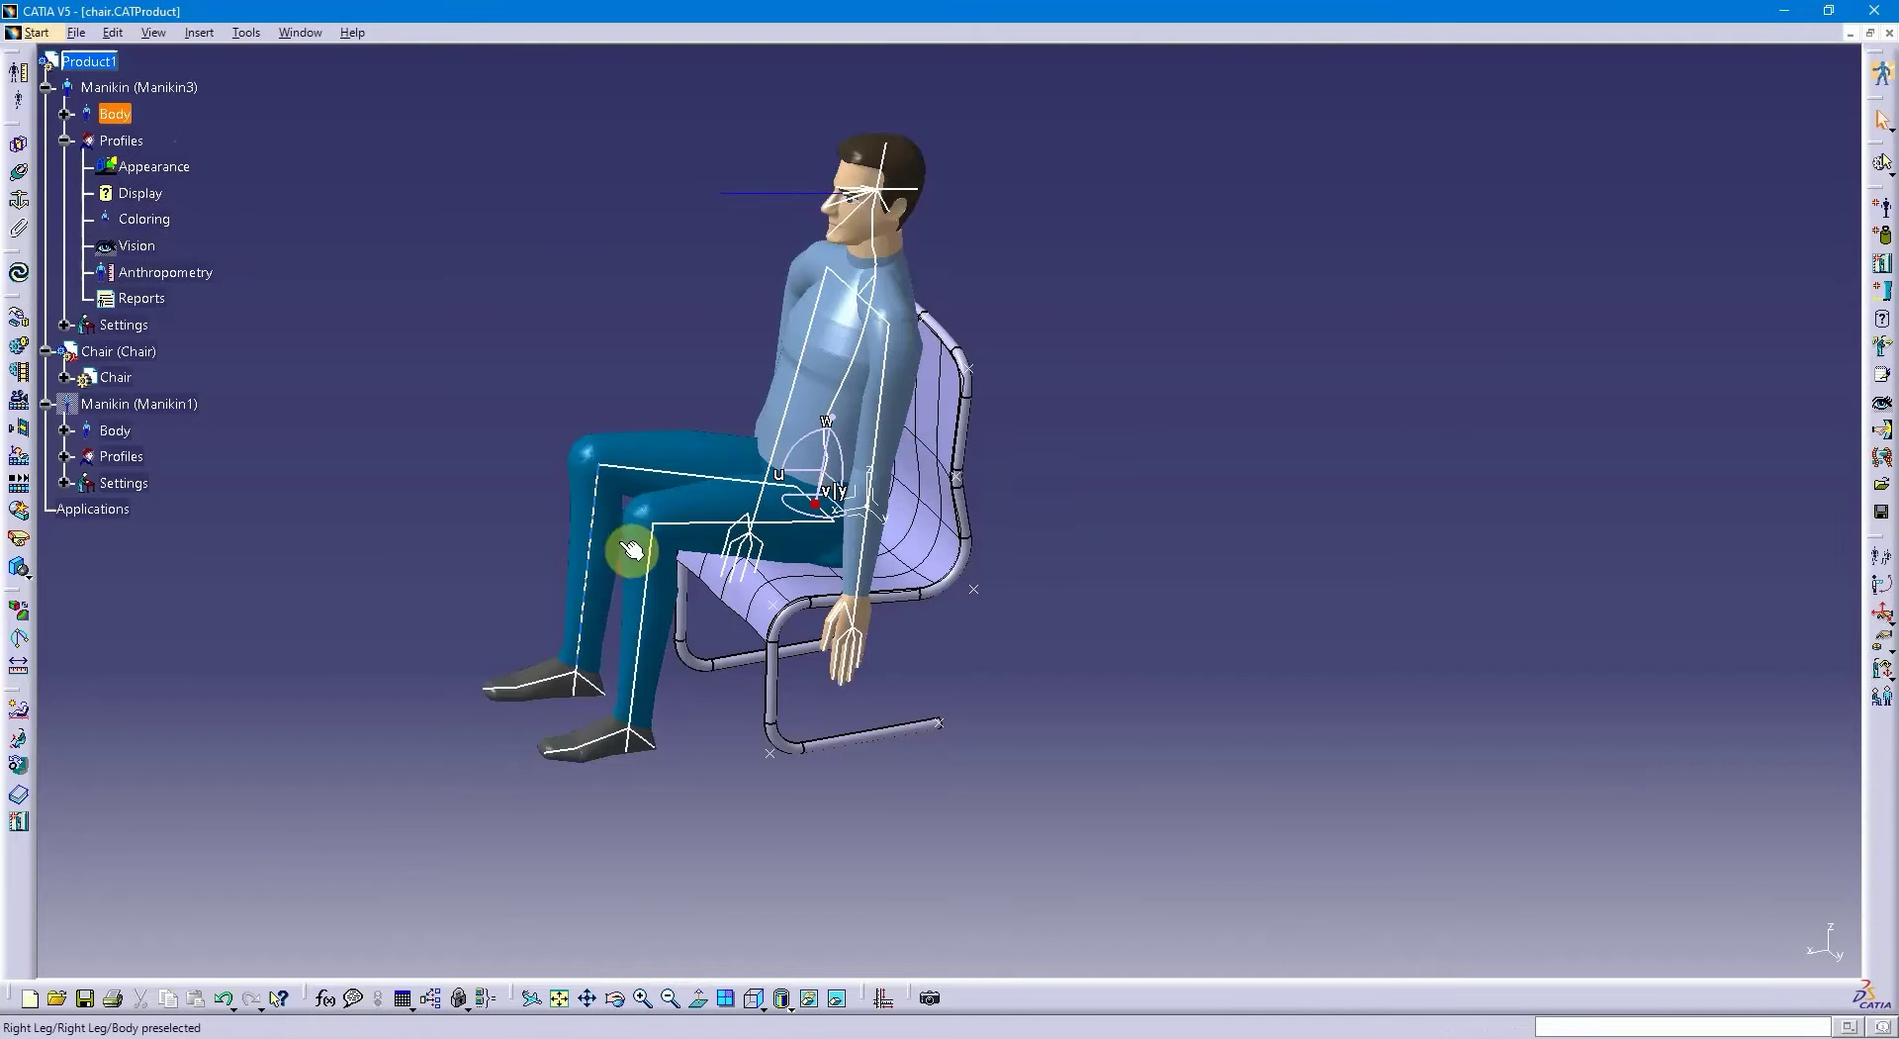
mouse_move(993, 461)
middle_mouse_down()
mouse_move(1166, 492)
mouse_move(995, 473)
mouse_move(1022, 500)
mouse_move(1082, 496)
mouse_move(1115, 420)
mouse_move(1189, 477)
mouse_move(1000, 428)
middle_mouse_up()
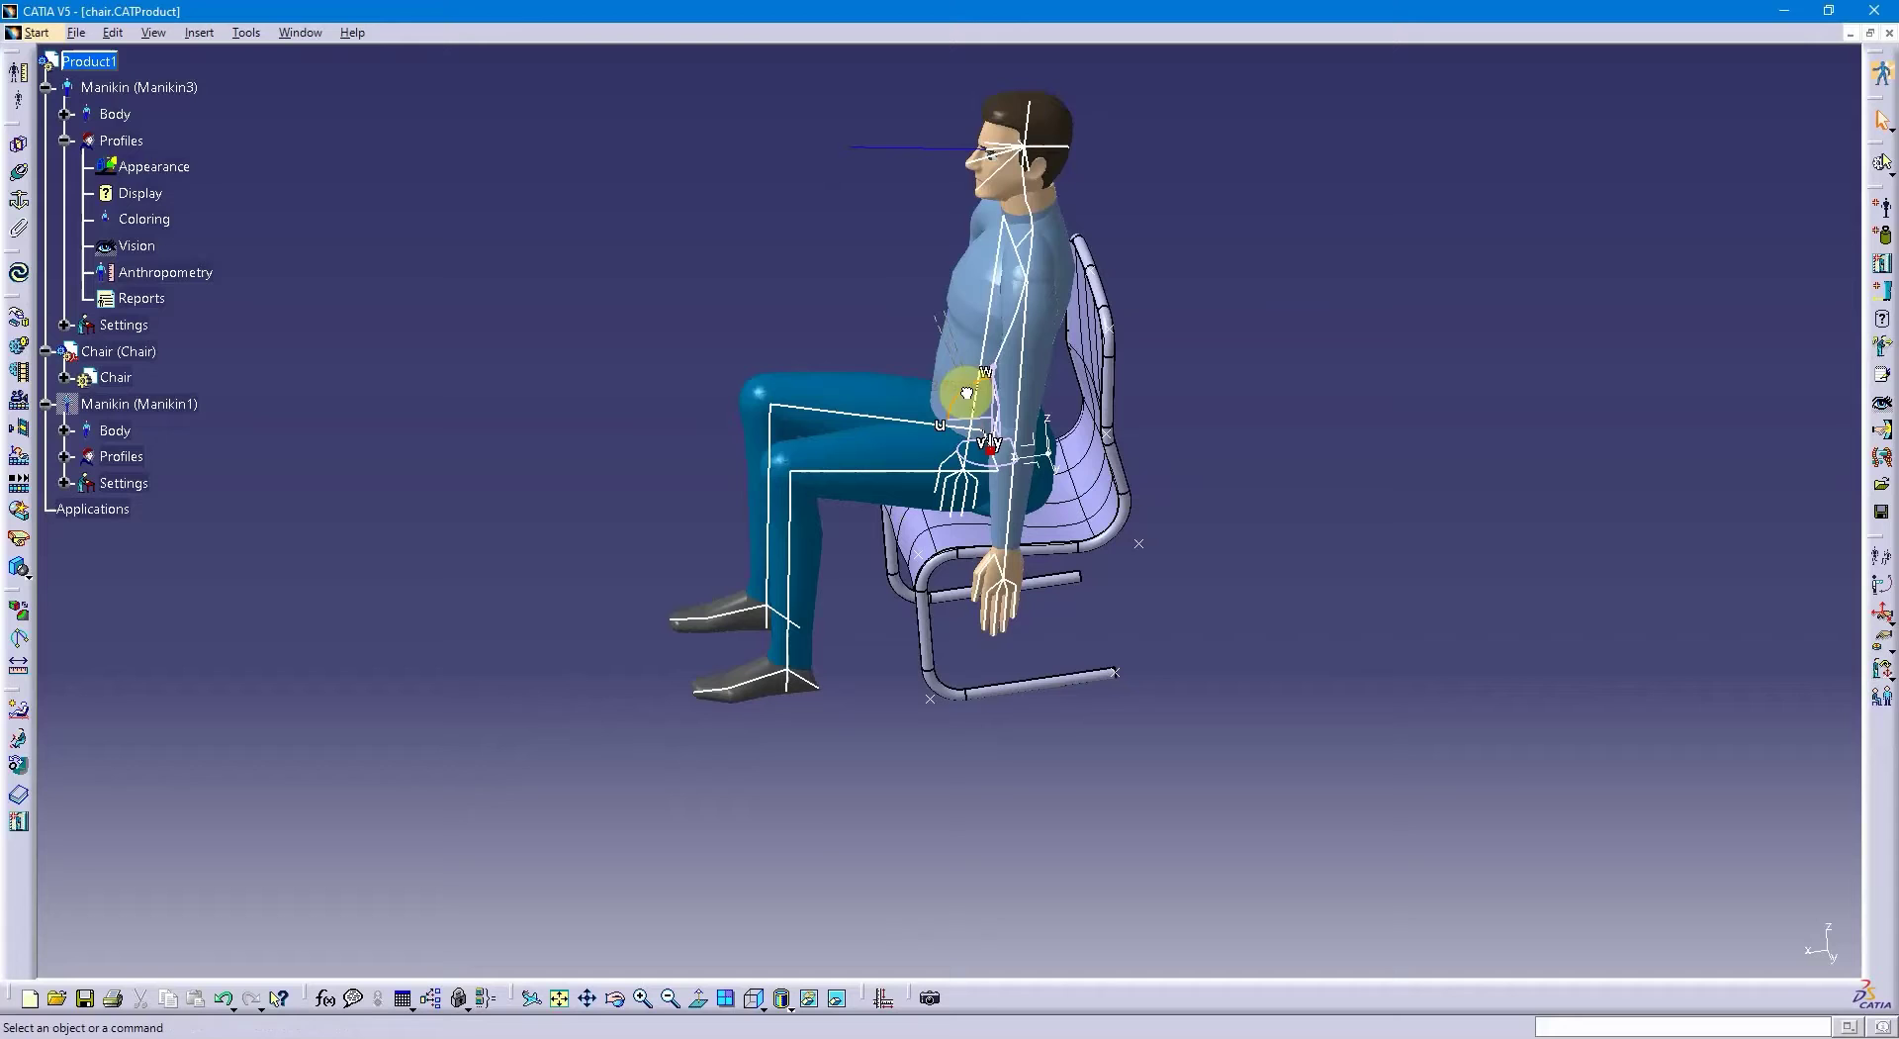
- Select the whole Product1 assembly in the tree
left_click(1766, 158)
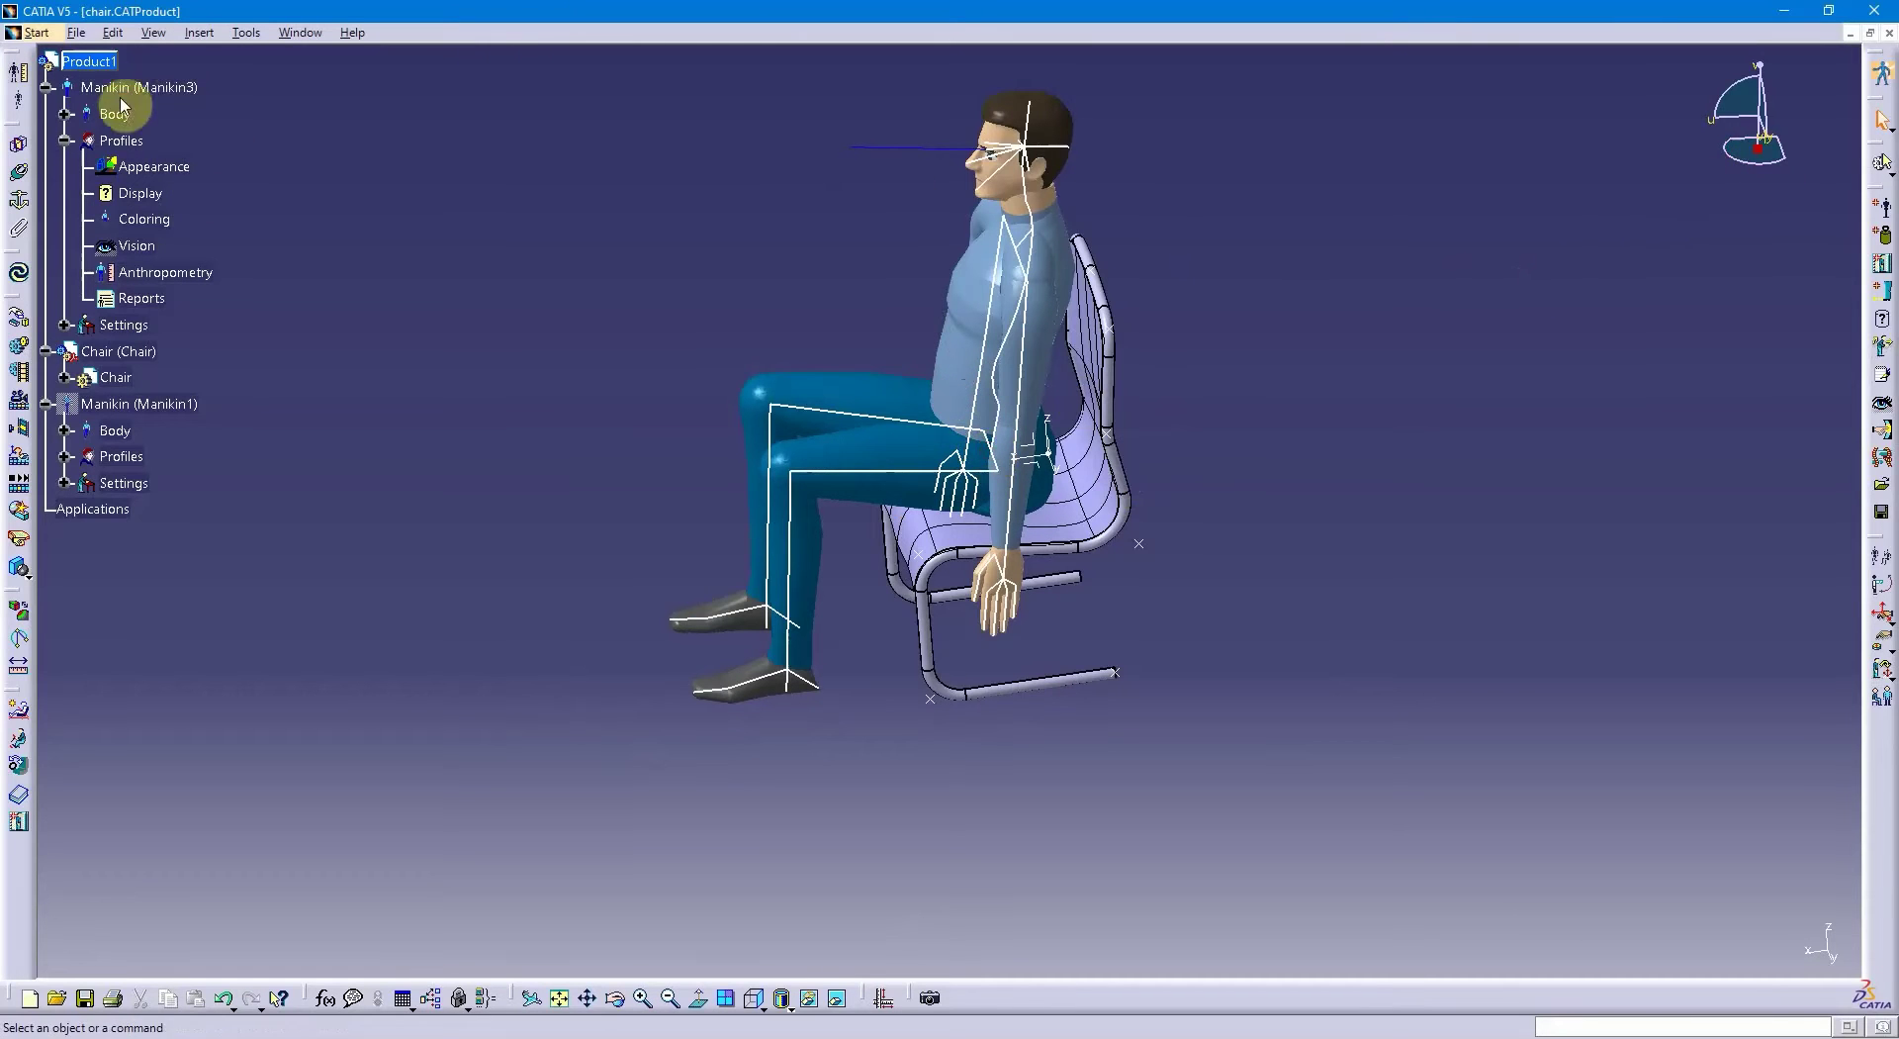
left_click(87, 61)
left_click_drag(1768, 159, 1716, 180)
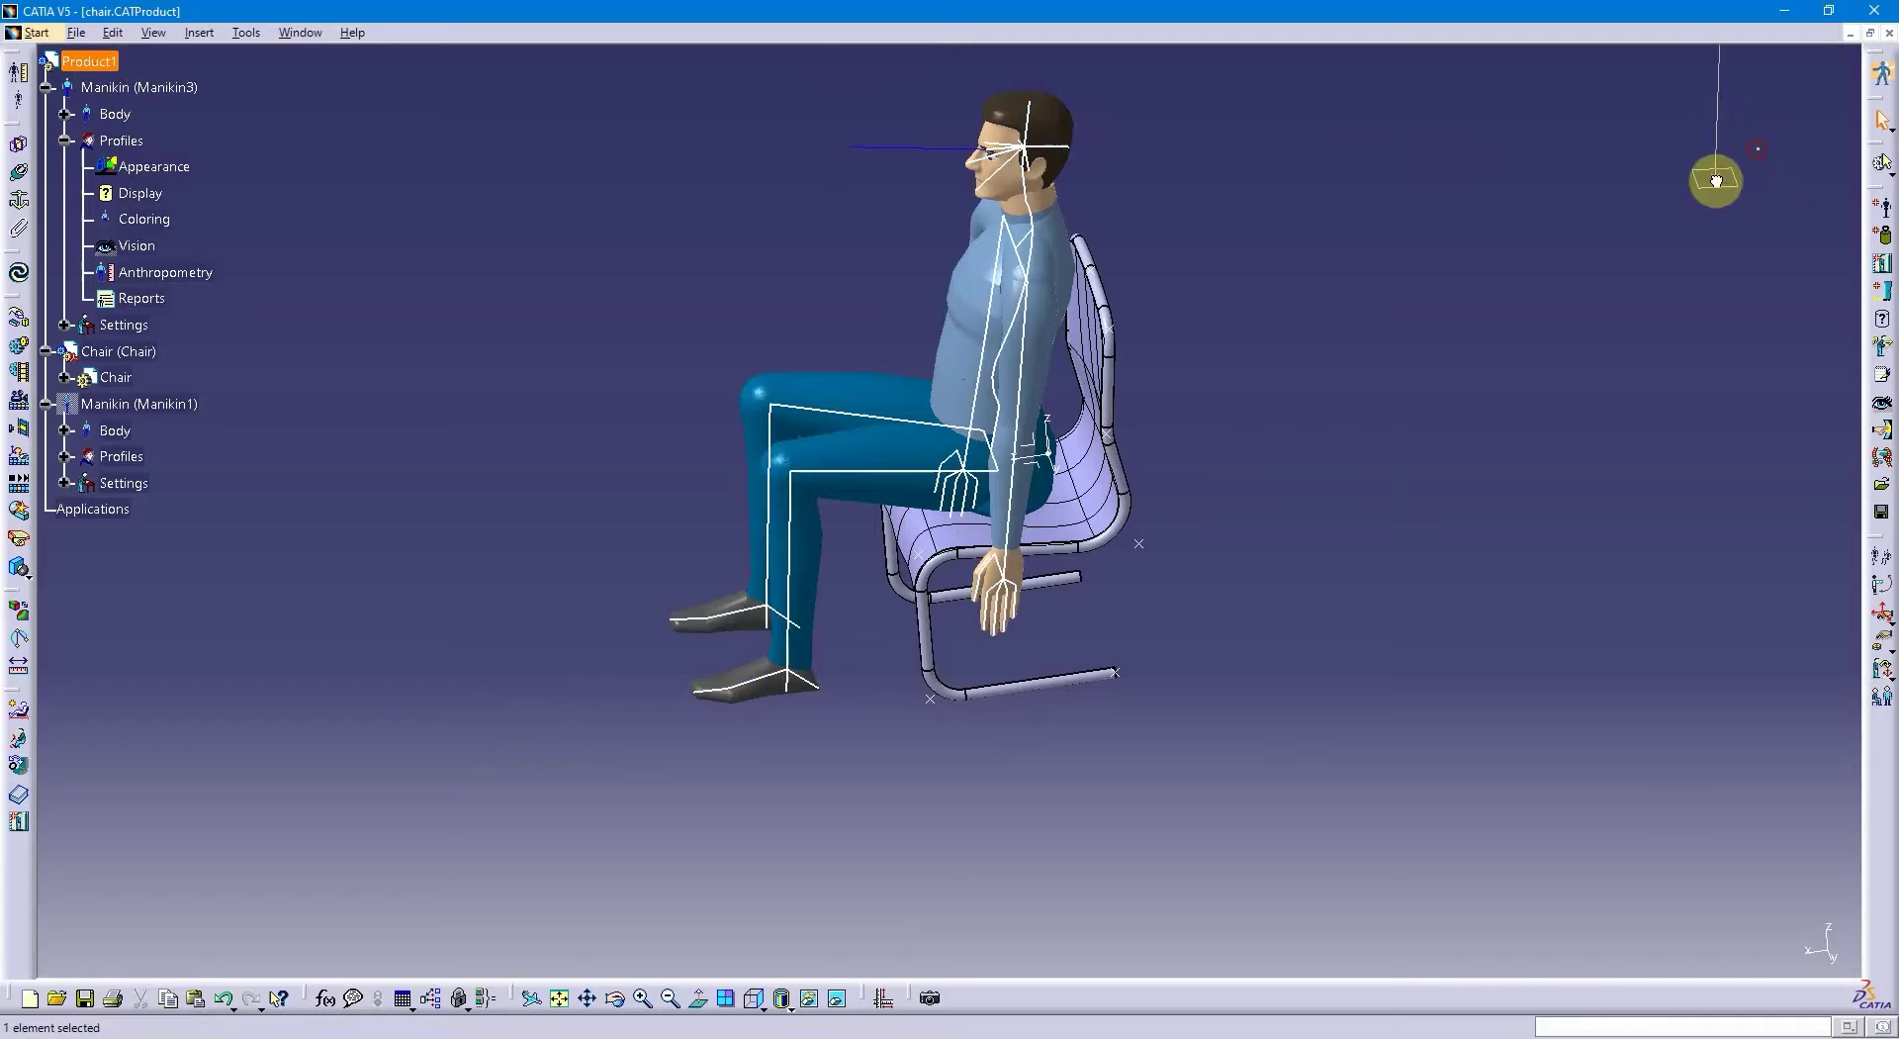
- Drag the manikin by its lumbar spine down onto the seat, checking from the right view
left_click(972, 399)
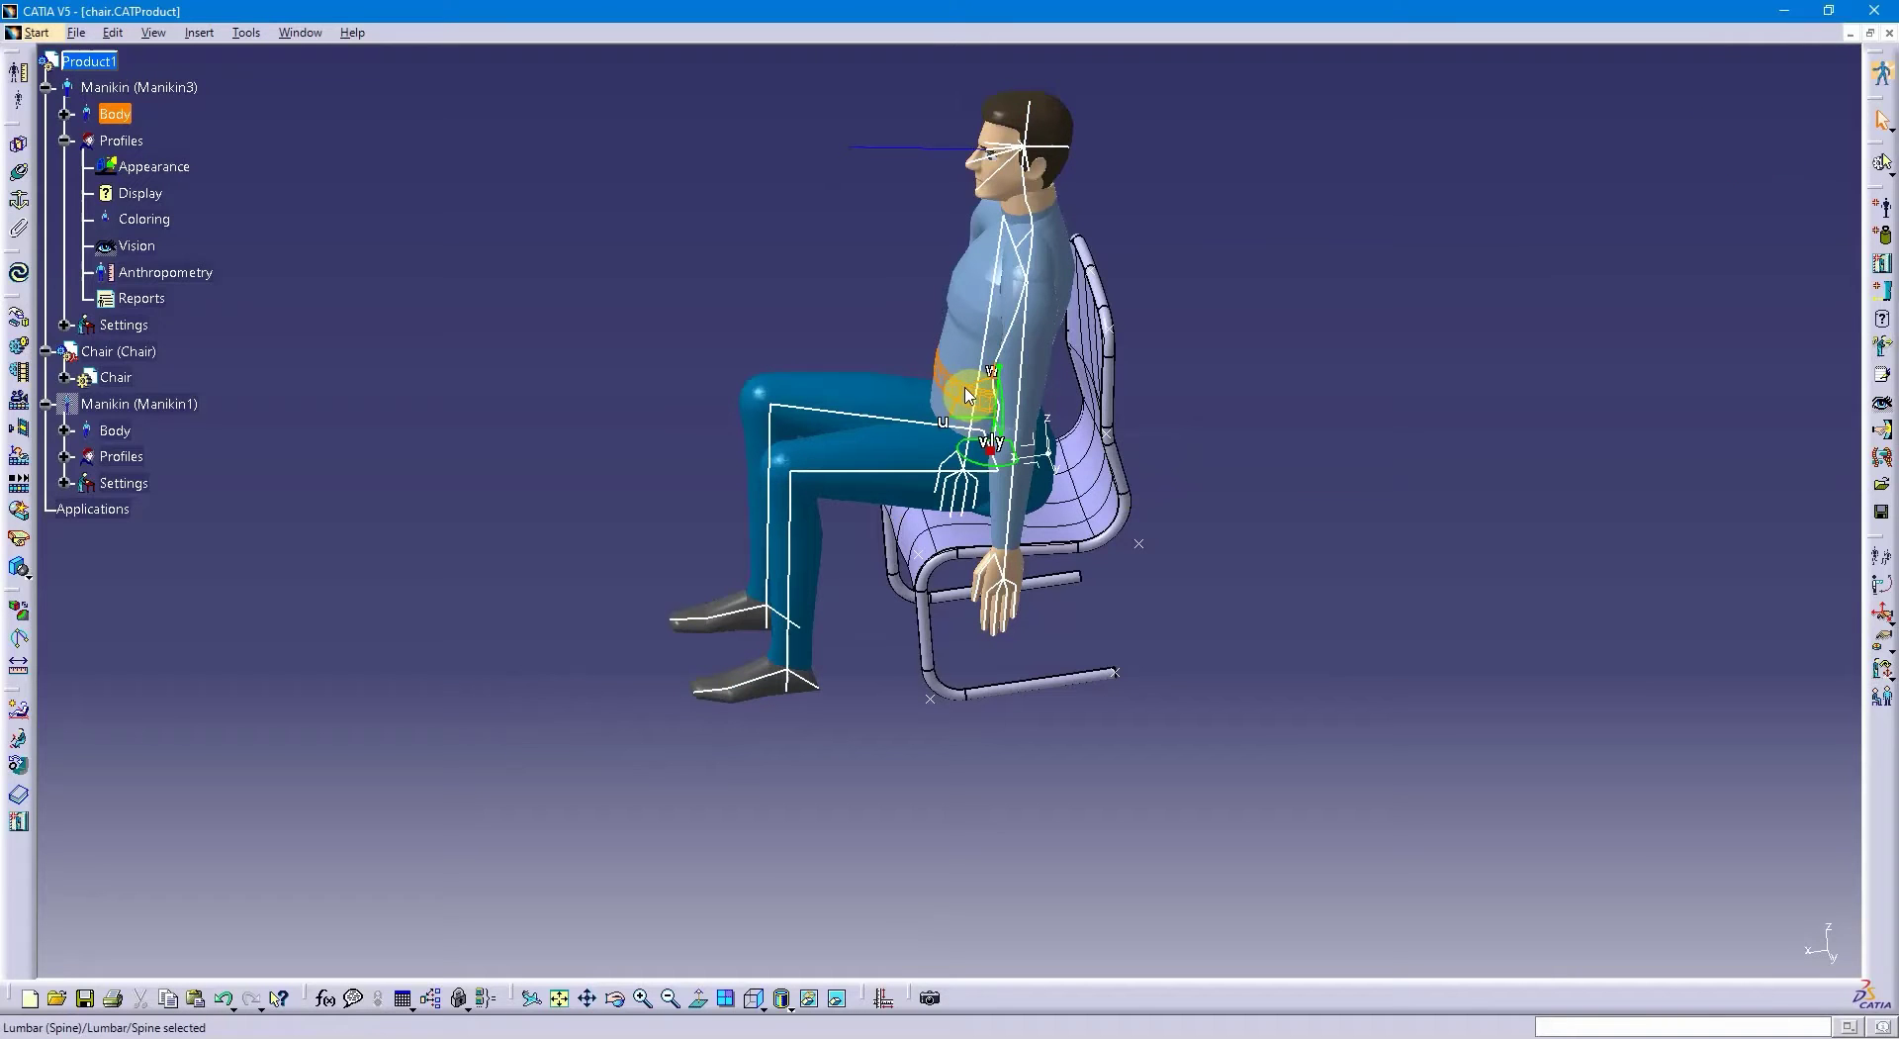
left_click_drag(961, 398, 999, 420)
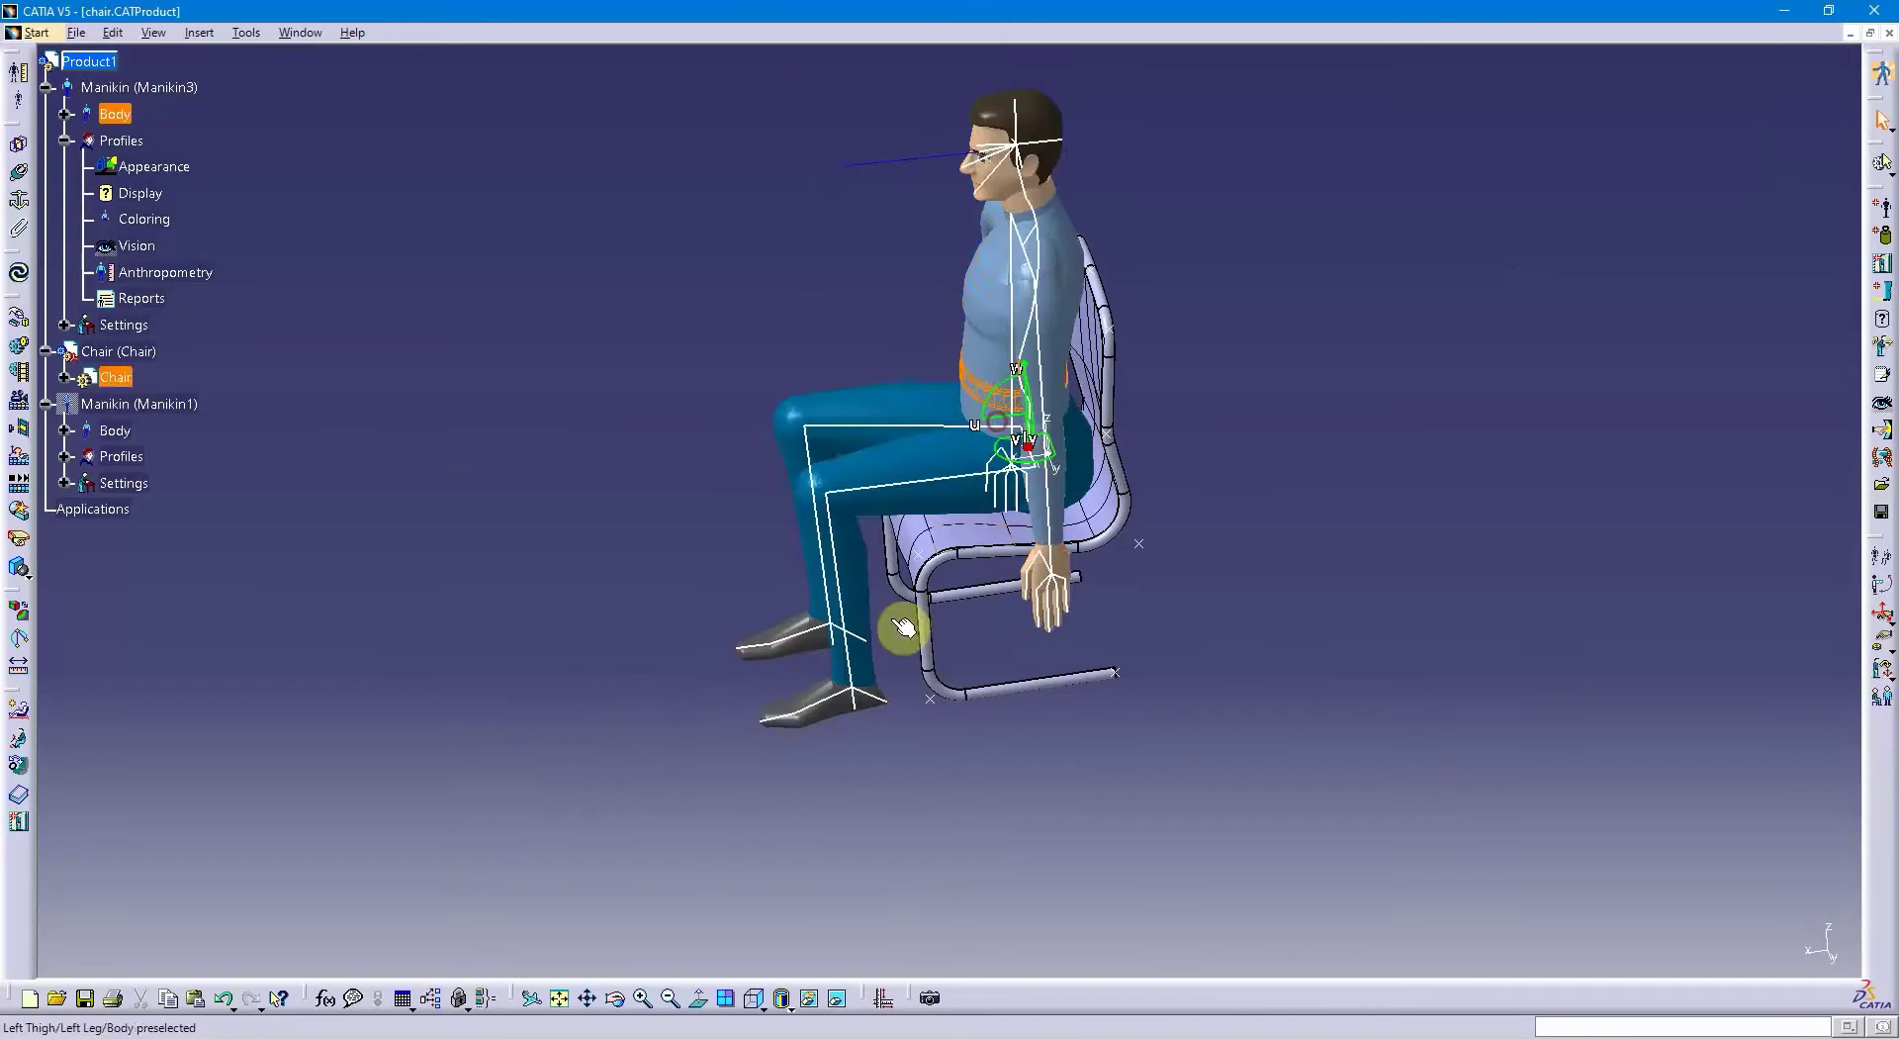
left_click(758, 1015)
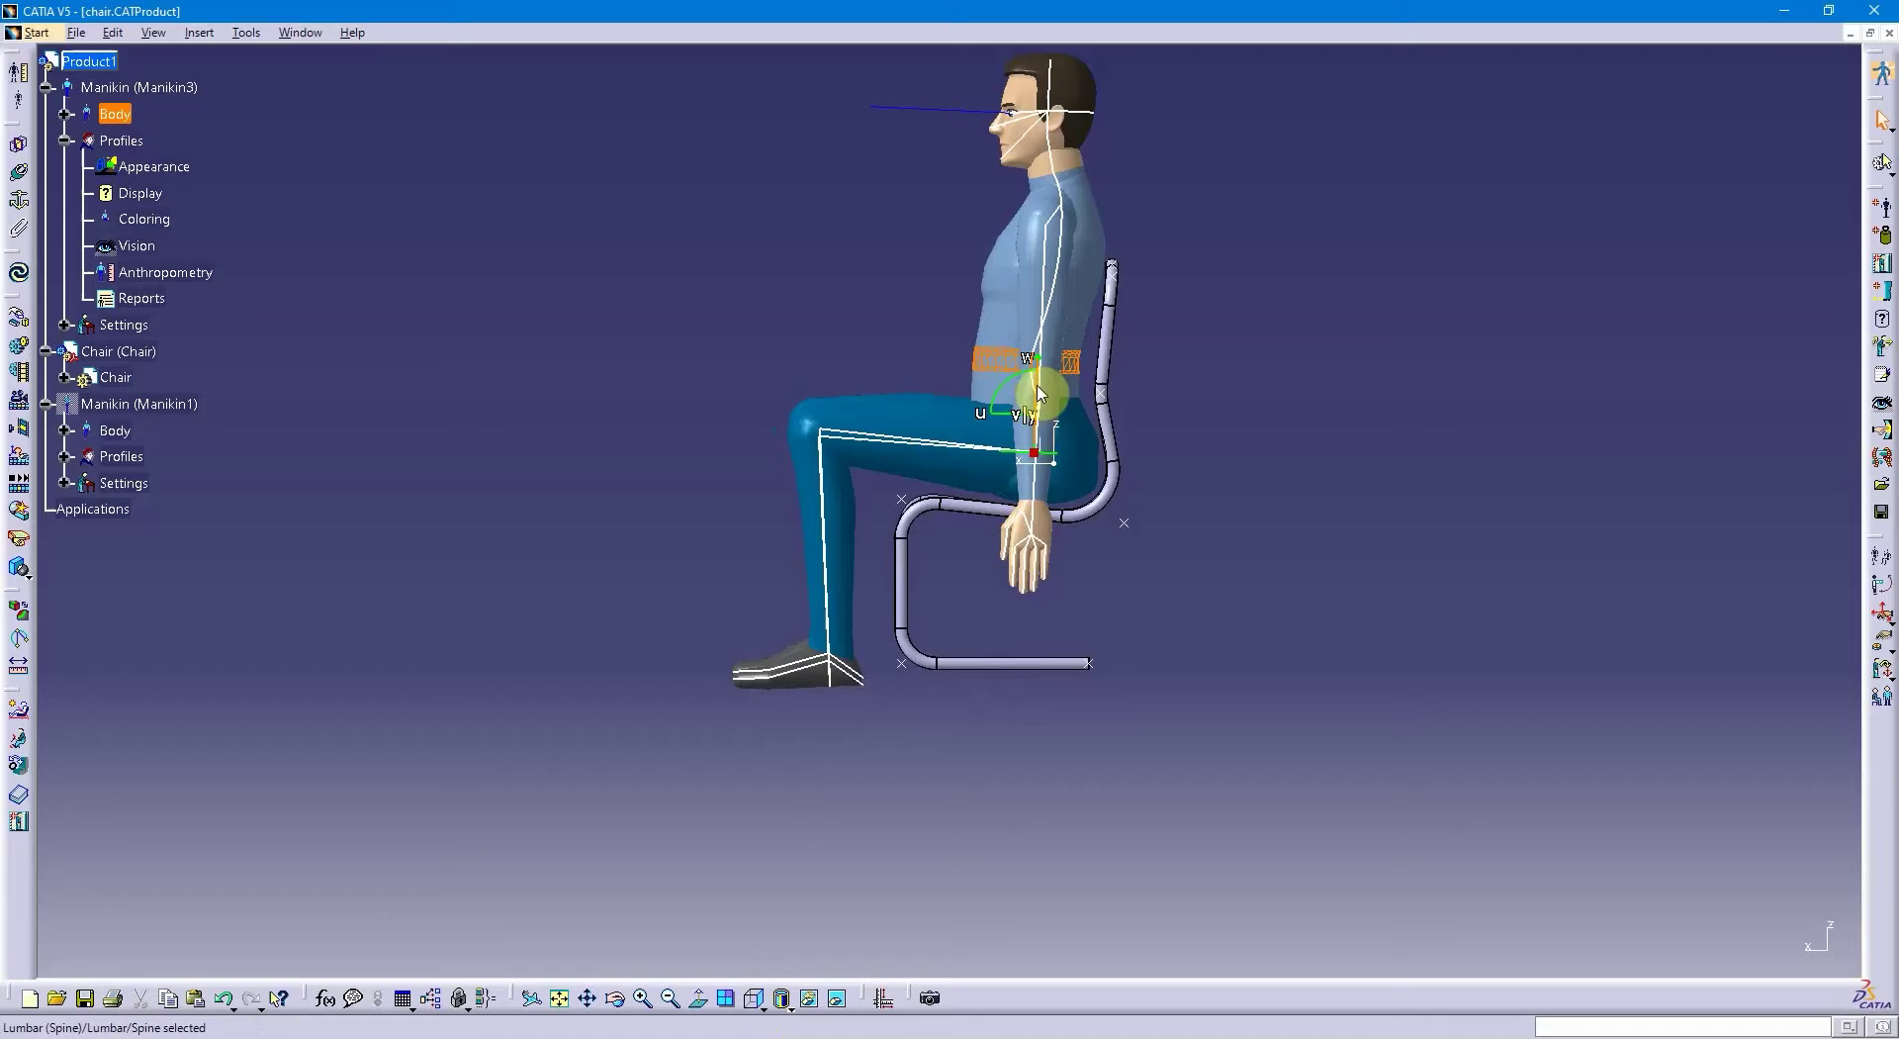
left_click_drag(1025, 390, 1031, 398)
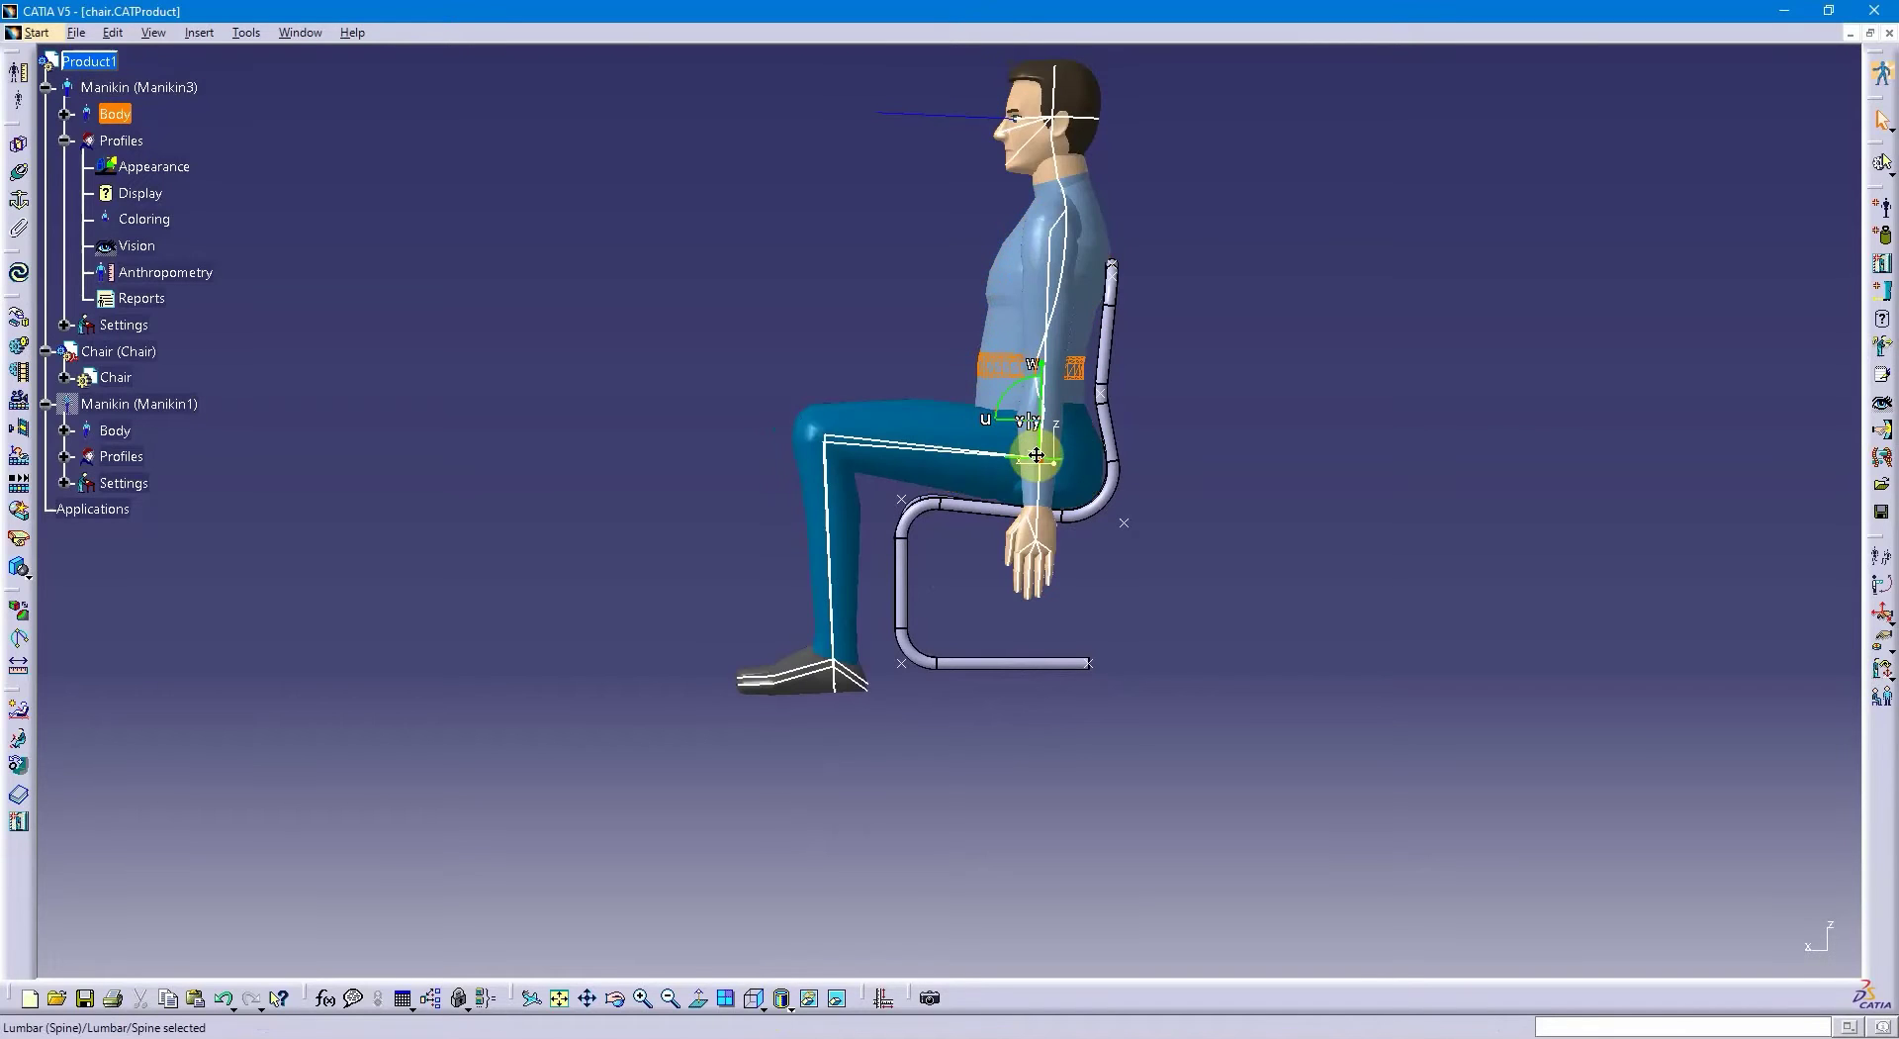
middle_click_drag(1133, 420, 1114, 609)
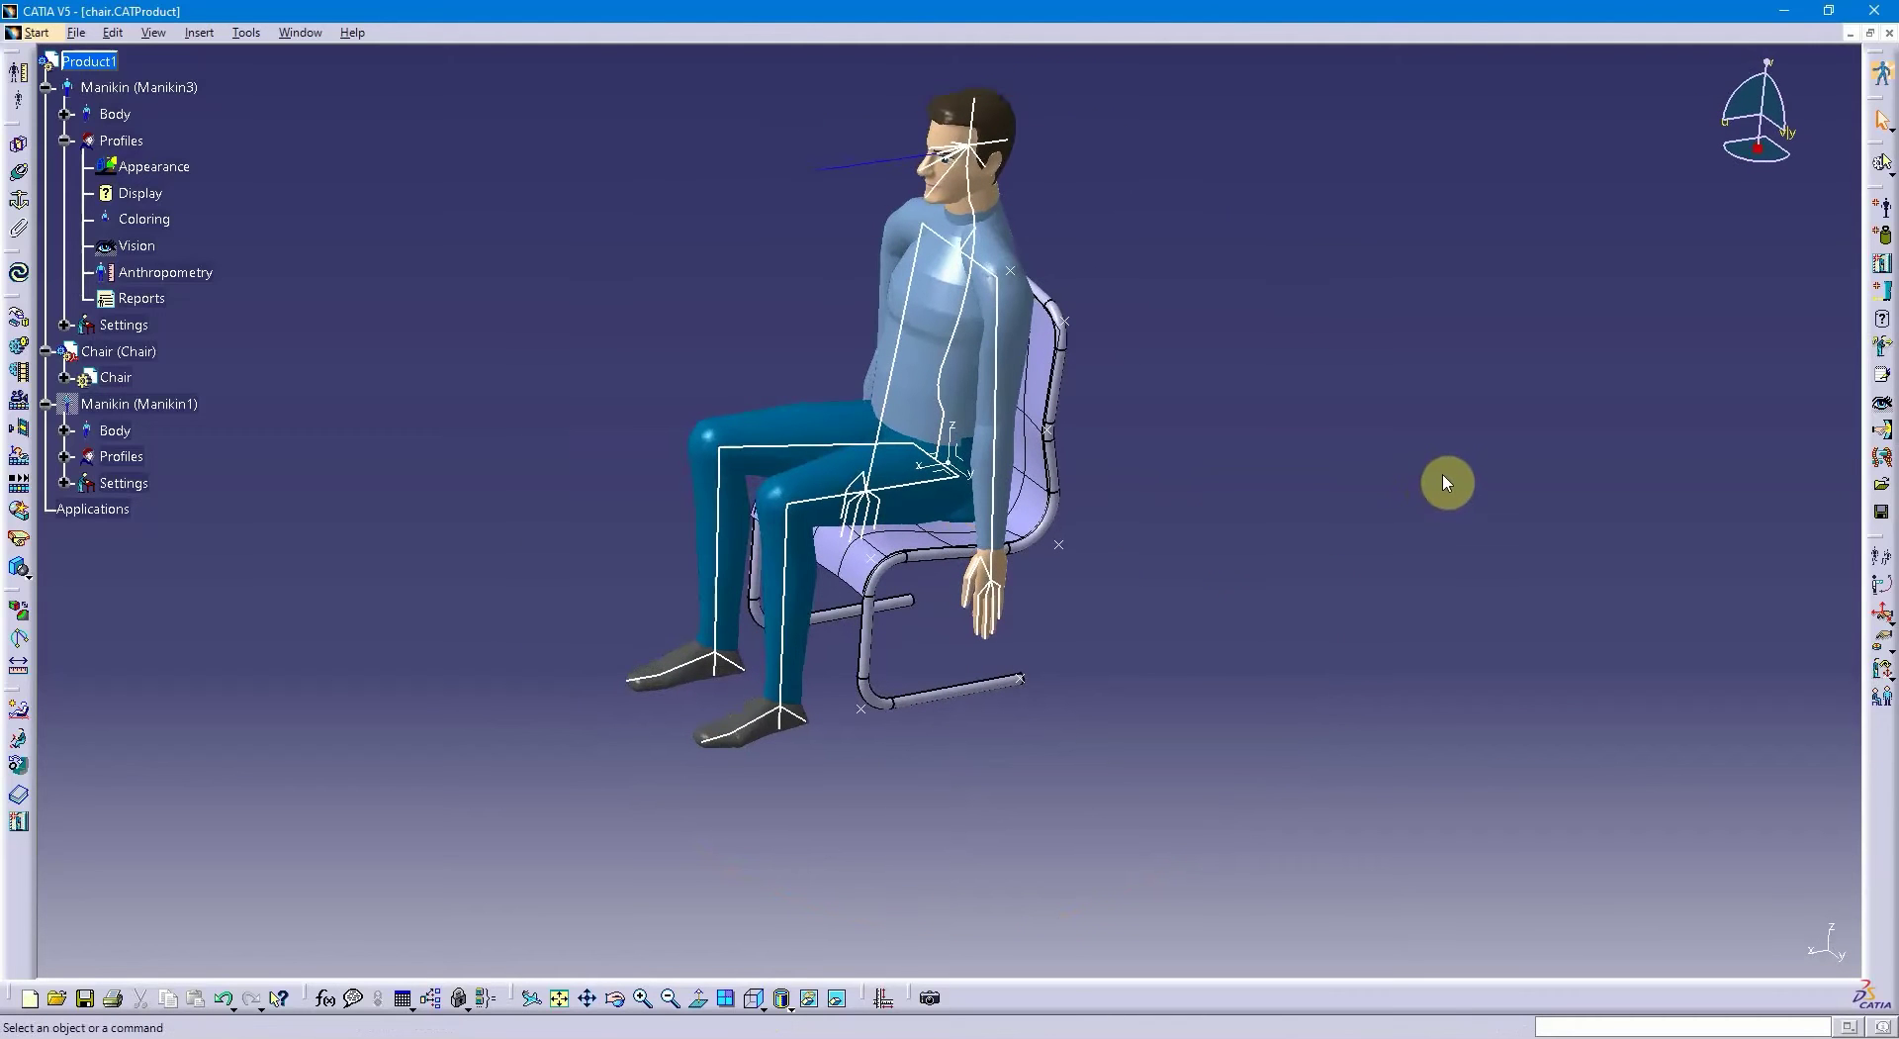